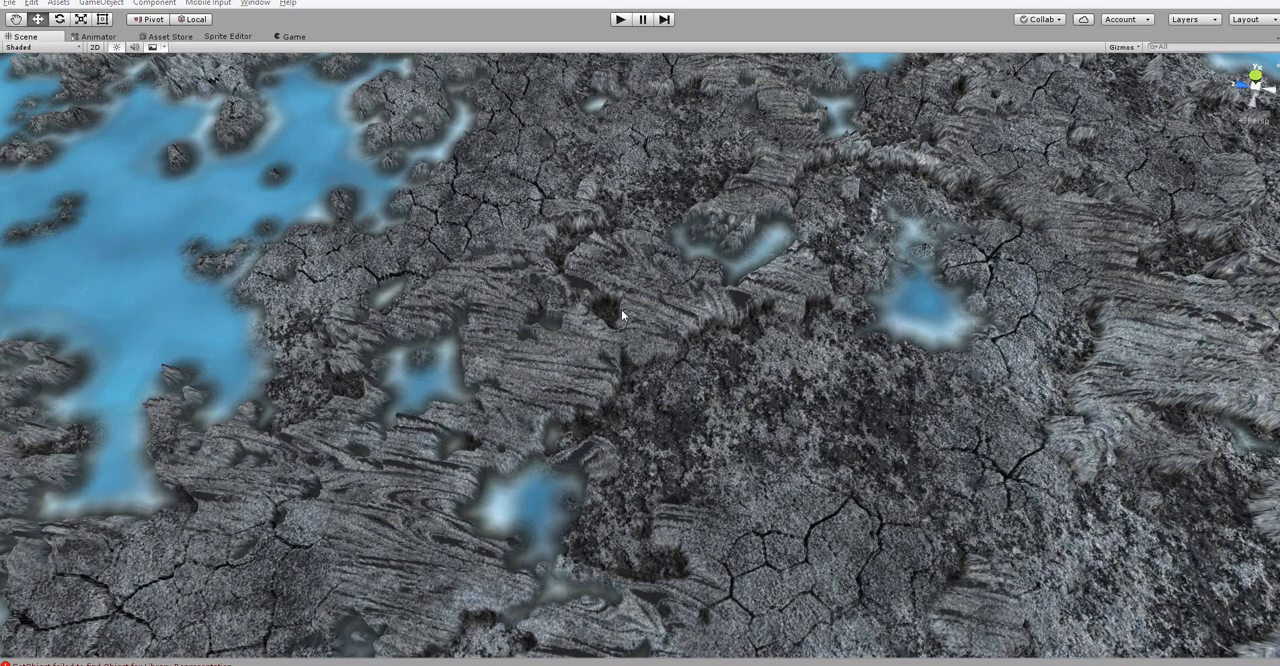
# Inspect the rock and water terrain in the Unity scene from overhead and low angles
pyautogui.keyDown('alt'); pyautogui.moveTo(619, 401); pyautogui.dragTo(472, 482); pyautogui.keyUp('alt')
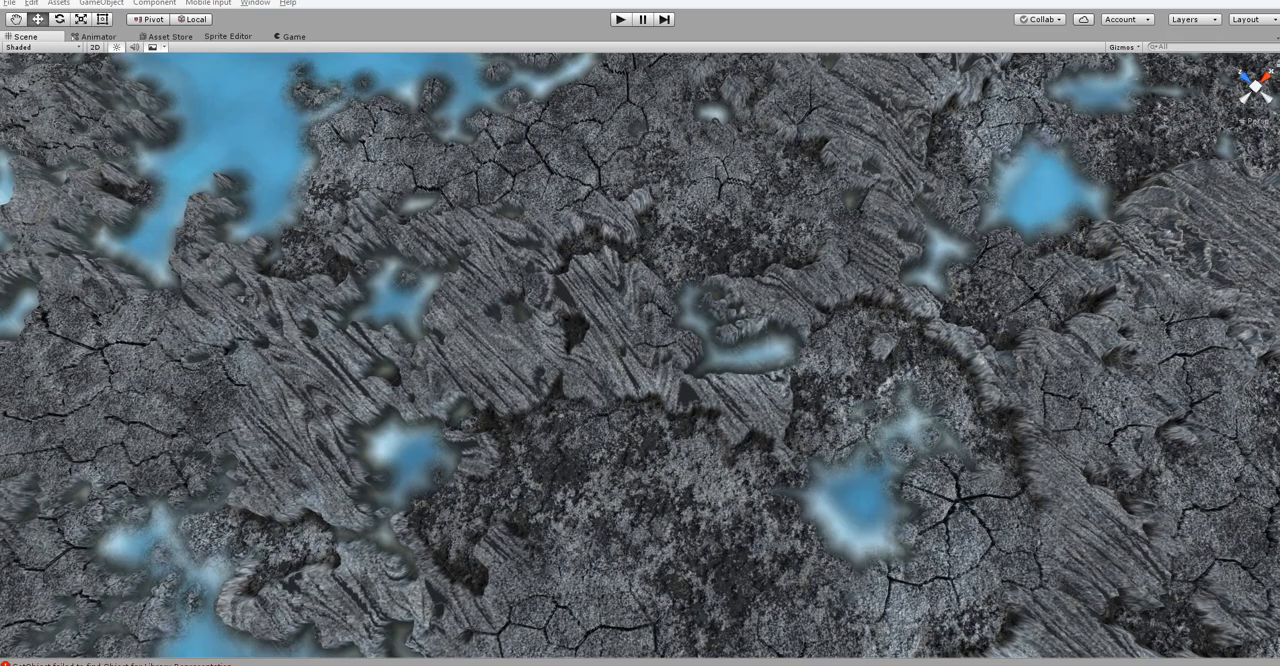
pyautogui.keyDown('alt'); pyautogui.moveTo(560, 260); pyautogui.dragTo(596, 326); pyautogui.keyUp('alt')
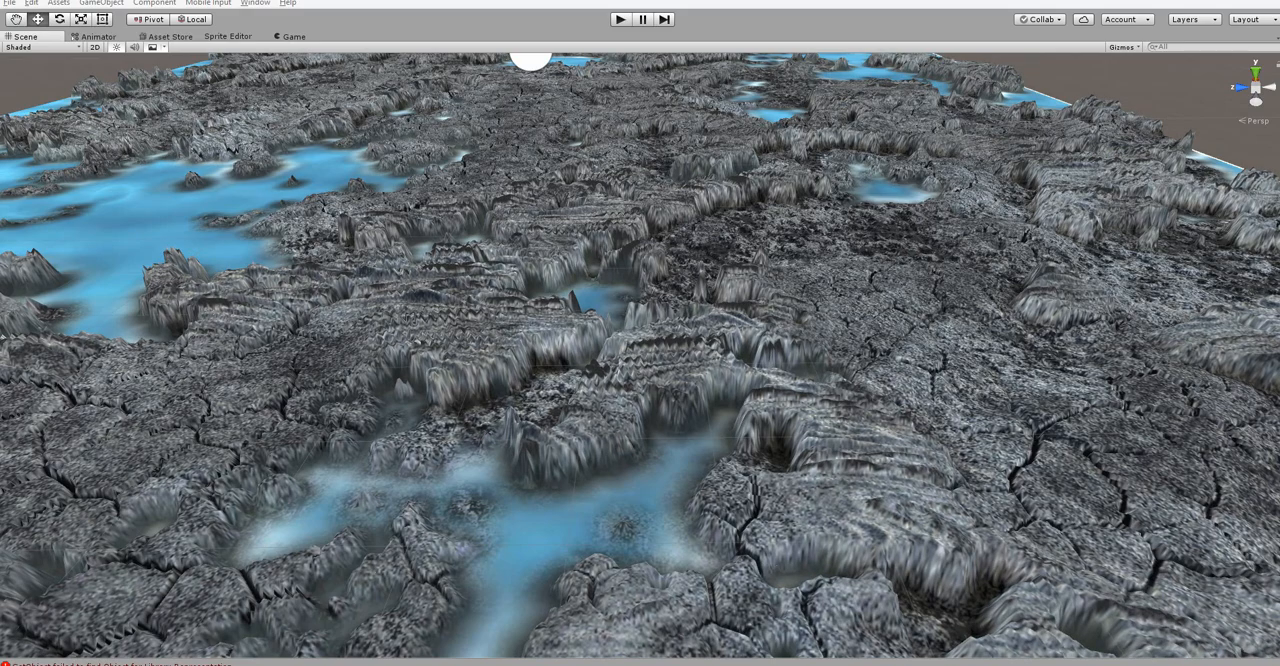
pyautogui.keyDown('alt'); pyautogui.moveTo(883, 377); pyautogui.dragTo(844, 438); pyautogui.keyUp('alt')
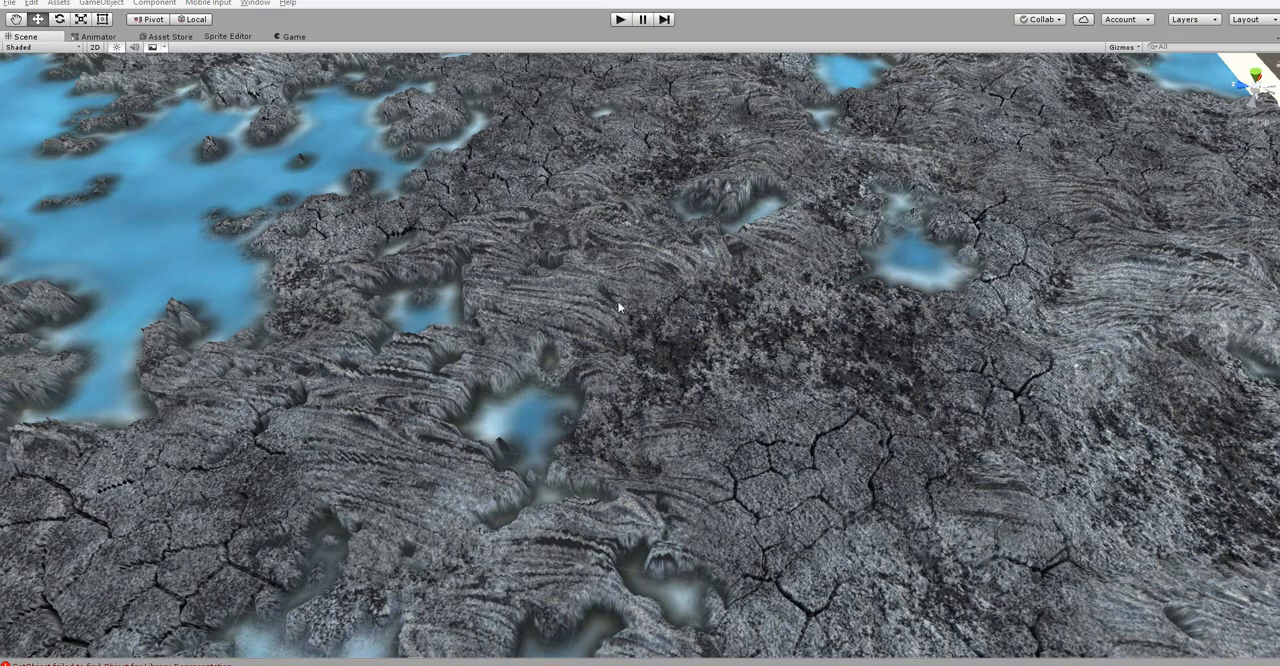
pyautogui.keyDown('alt'); pyautogui.moveTo(621, 307); pyautogui.dragTo(764, 290); pyautogui.keyUp('alt')
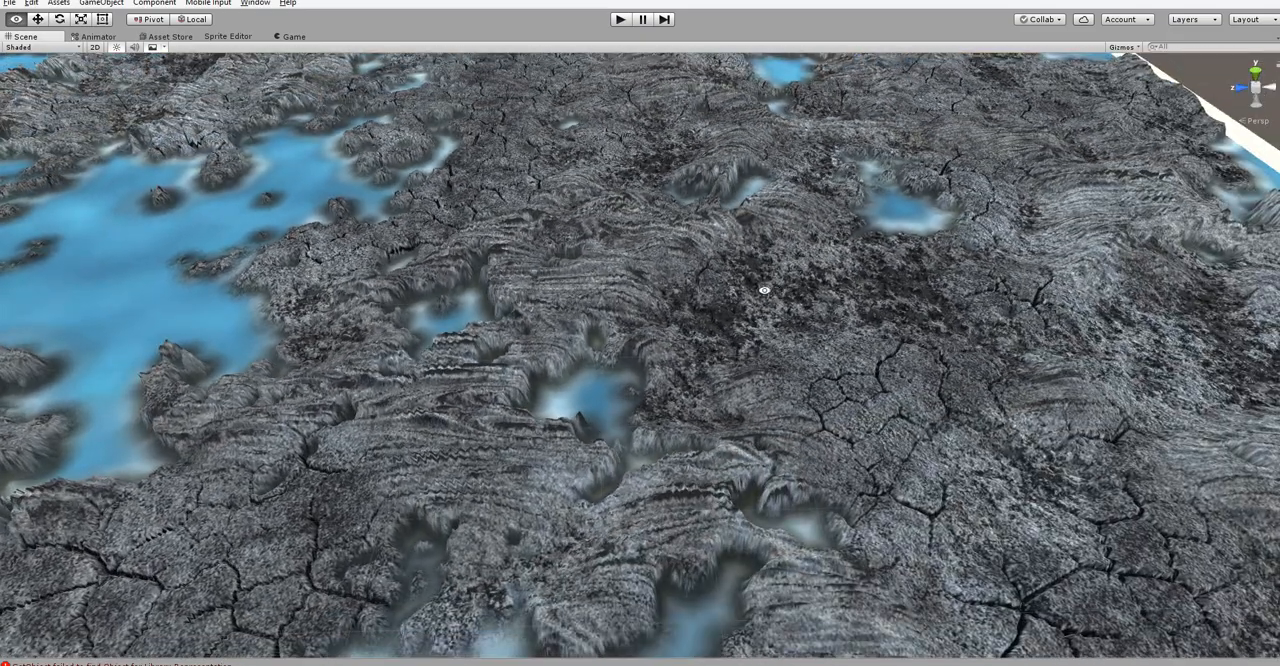
pyautogui.keyDown('alt'); pyautogui.moveTo(604, 402); pyautogui.dragTo(598, 420); pyautogui.keyUp('alt')
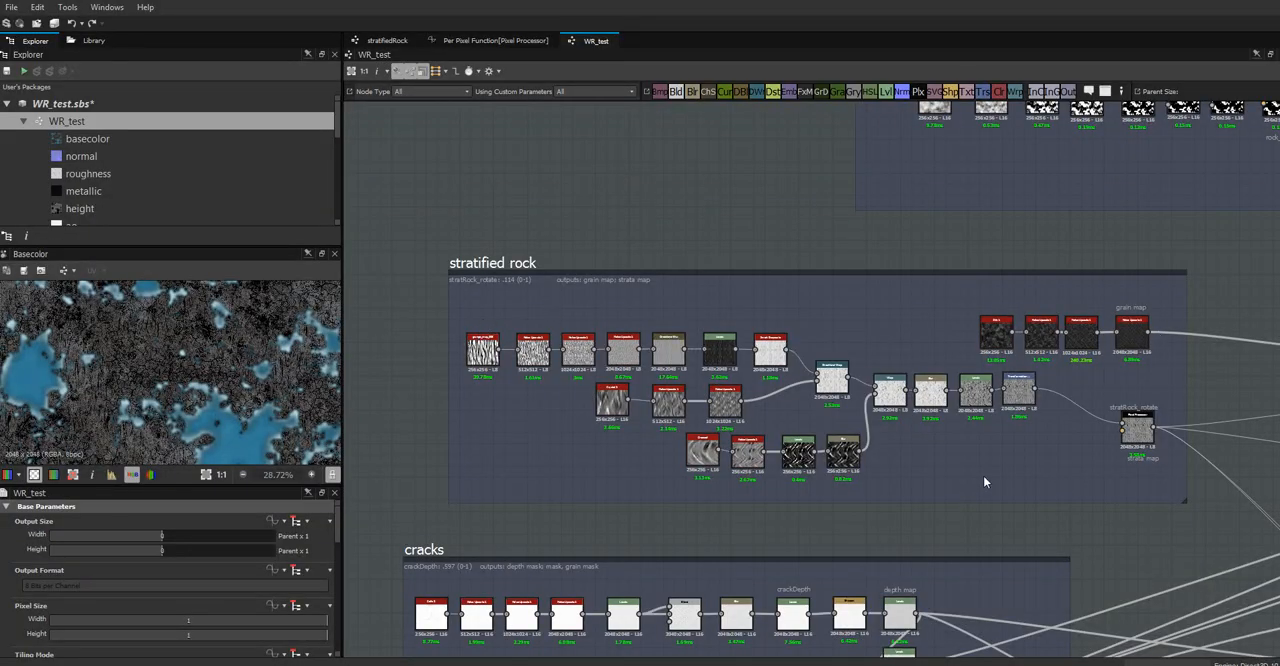
# Switch to Substance Designer and create a new substance graph named stratifiedRock from the Empty template
pyautogui.click(11, 7)
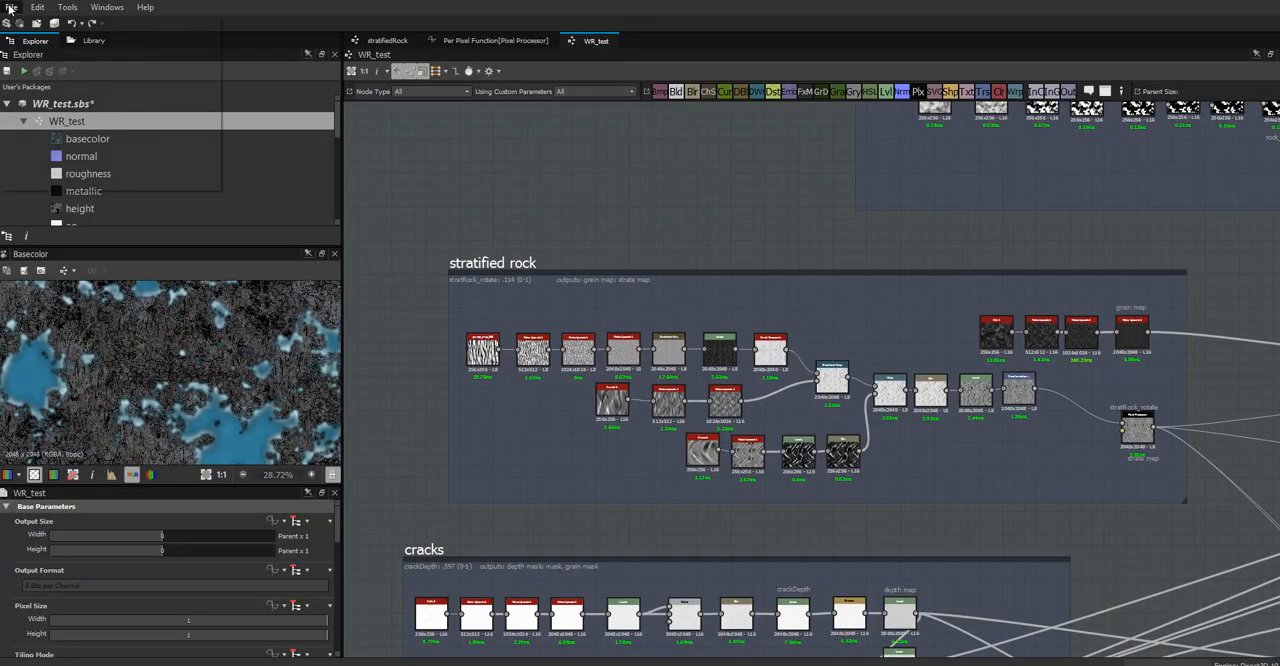
pyautogui.click(50, 25)
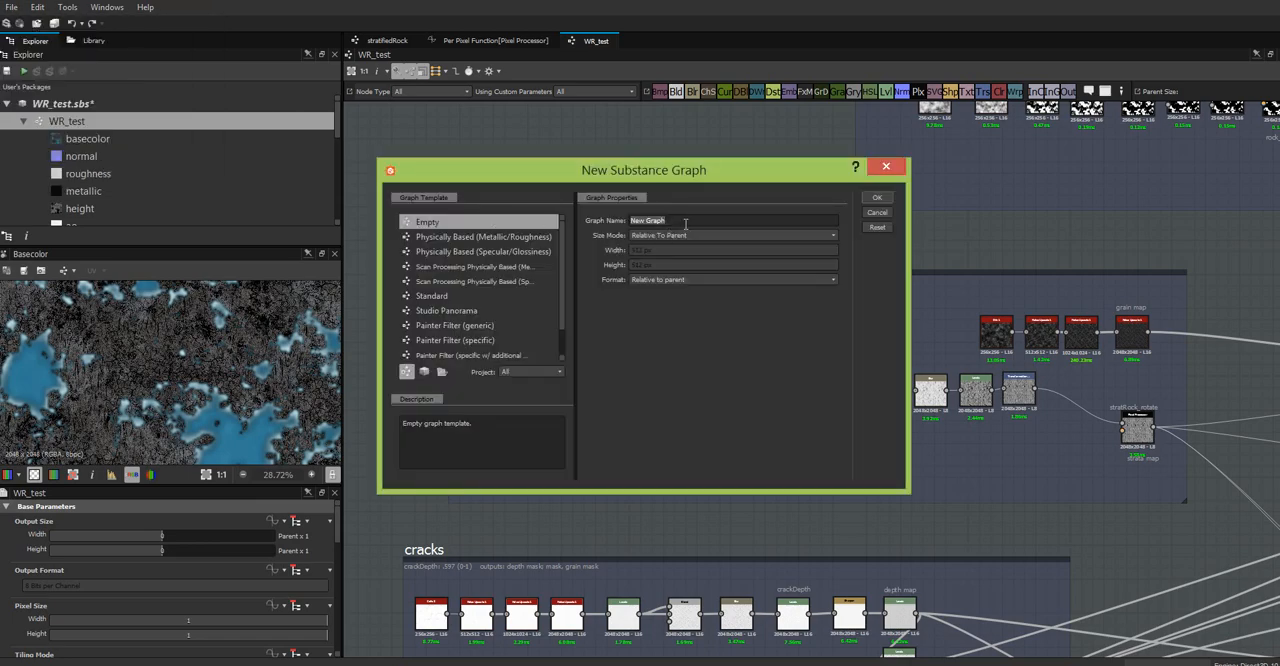
pyautogui.write('stratified rock')
pyautogui.press('BackSpace')
pyautogui.press('BackSpace')
pyautogui.press('BackSpace')
pyautogui.write('Roc')
pyautogui.click(877, 198)
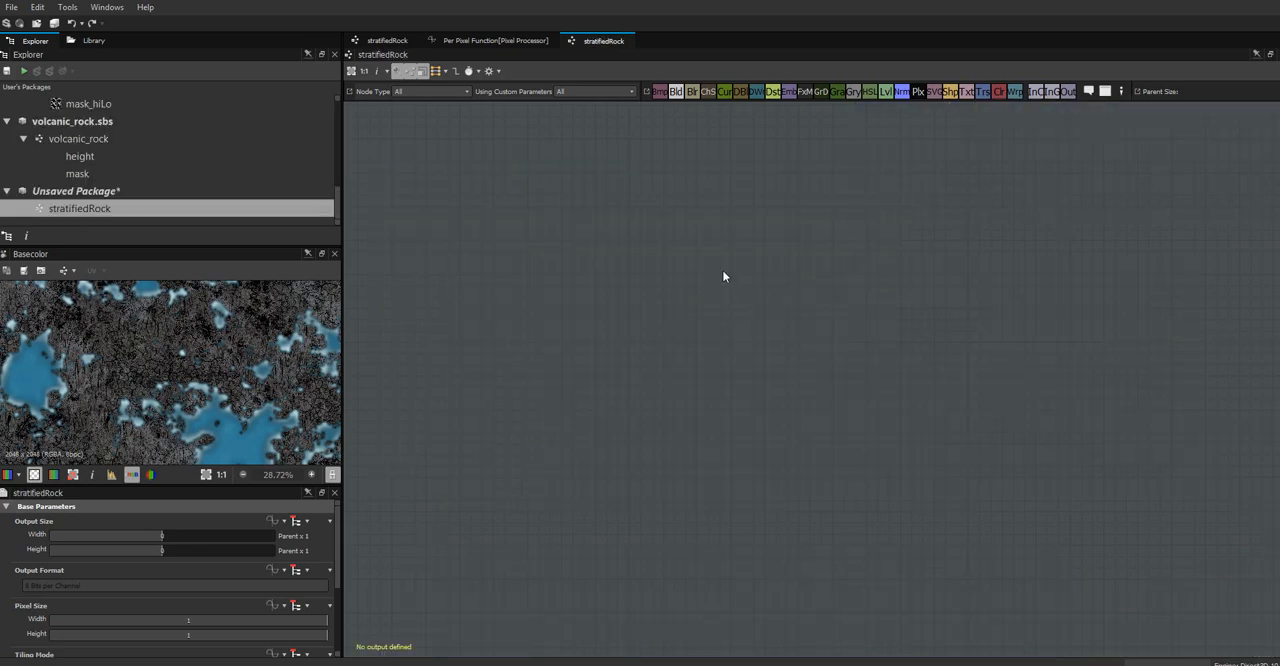
# Add an output node to the stratifiedRock graph and set its identifier to height
pyautogui.rightClick(969, 176)
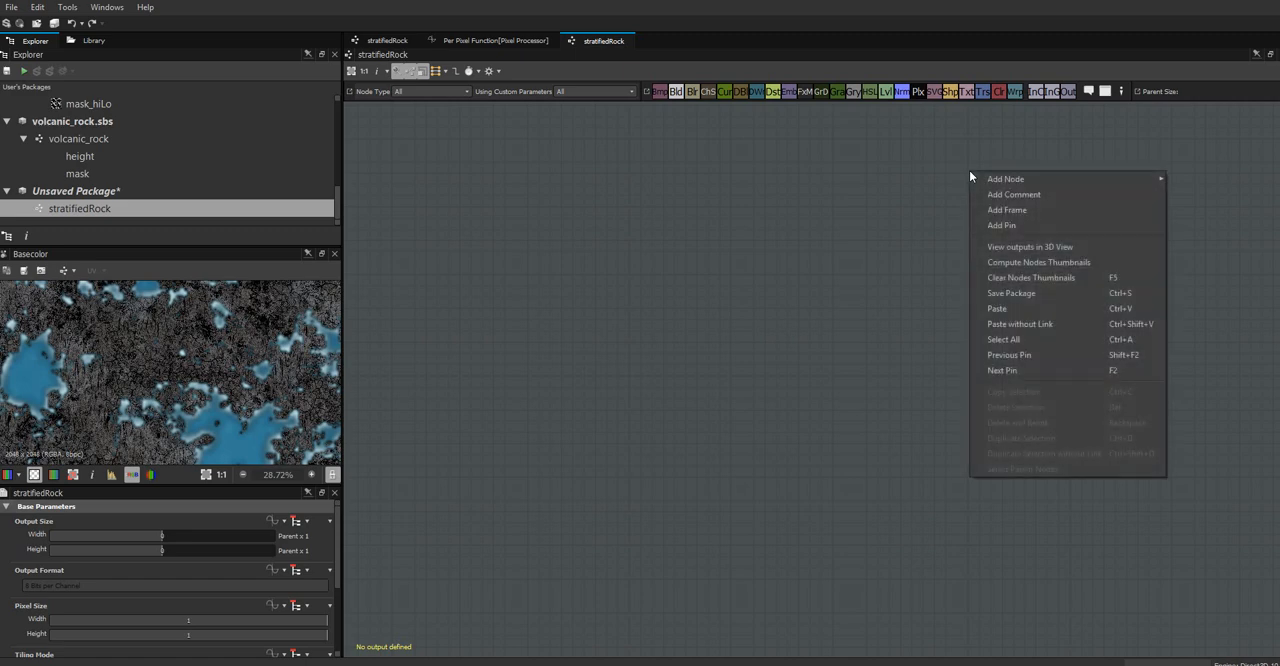
pyautogui.moveTo(1010, 179)
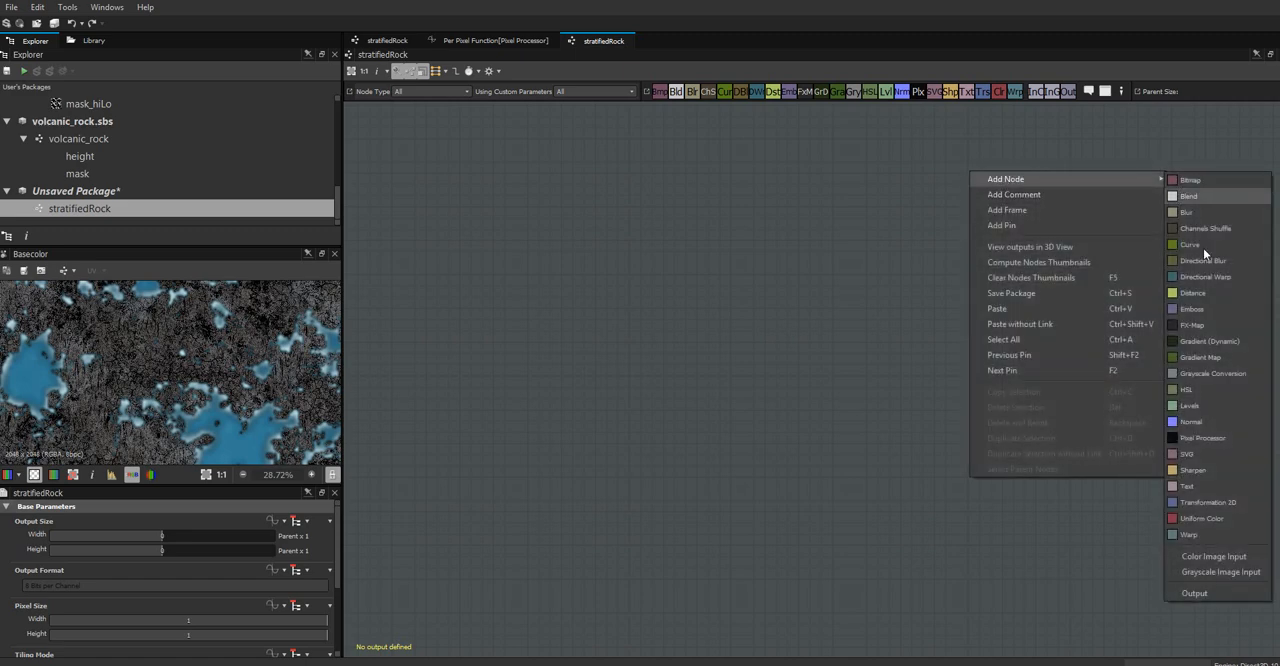
pyautogui.click(1213, 593)
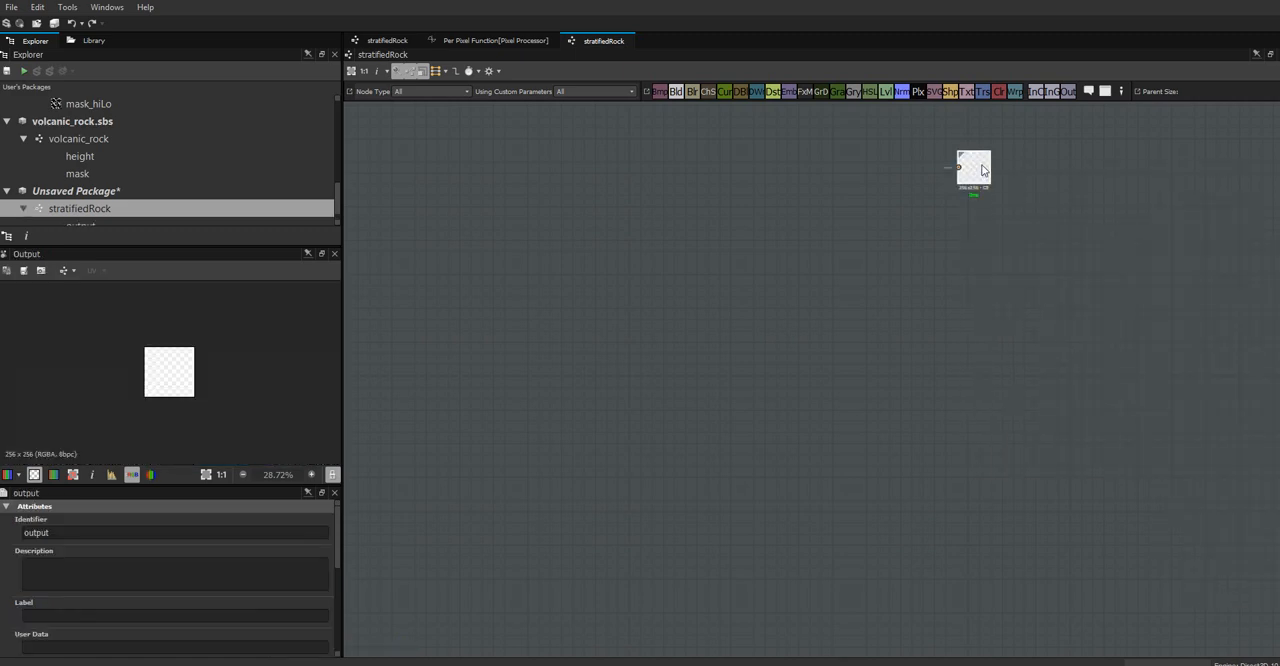
pyautogui.moveTo(986, 170); pyautogui.dragTo(1008, 197)
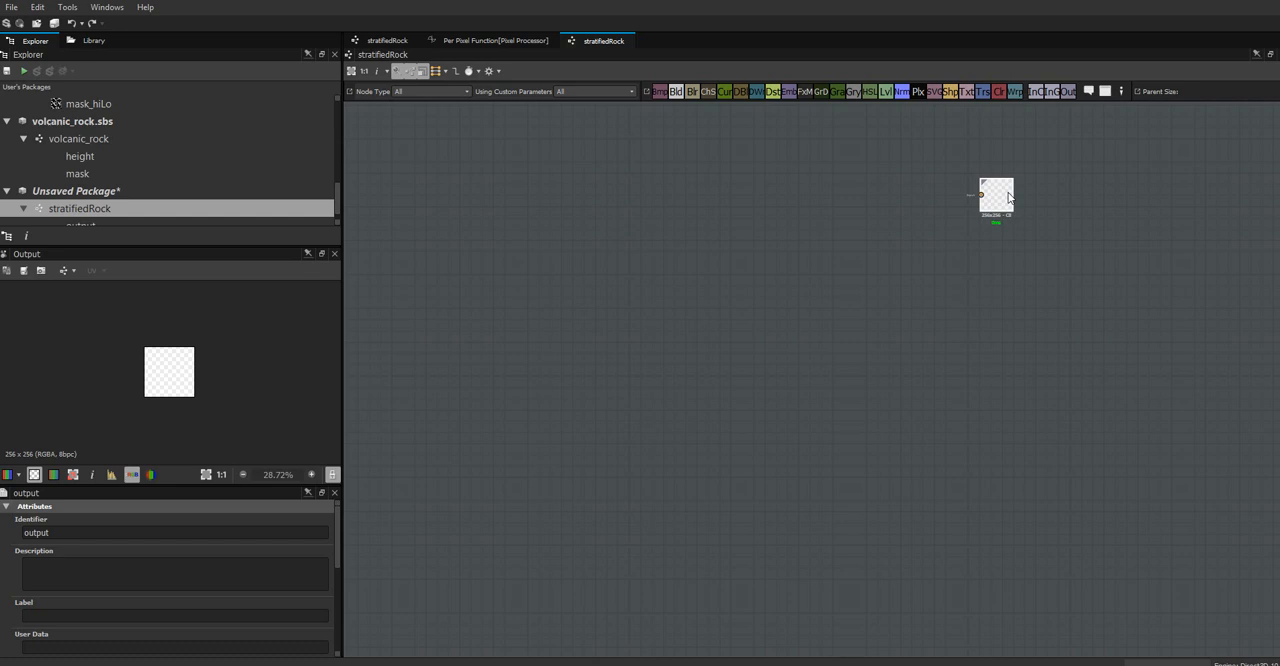
pyautogui.doubleClick(48, 532)
pyautogui.write('height')
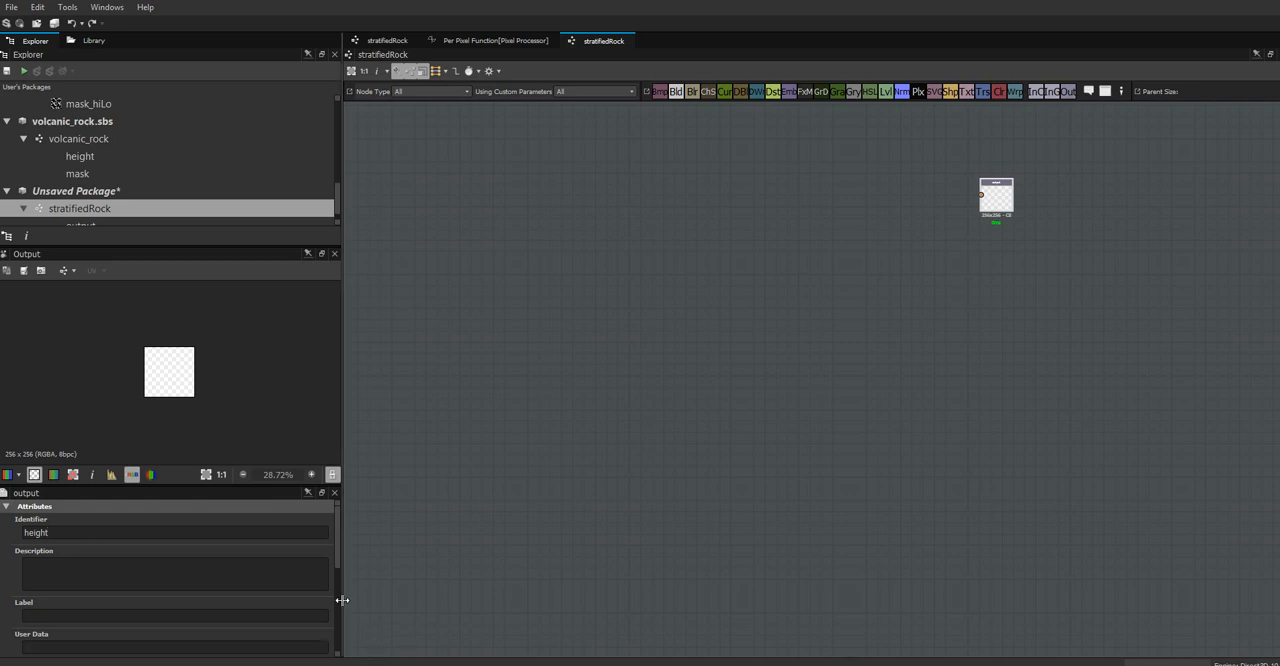
# Set the output node's label to height and add a usage item set to height
pyautogui.click(139, 615)
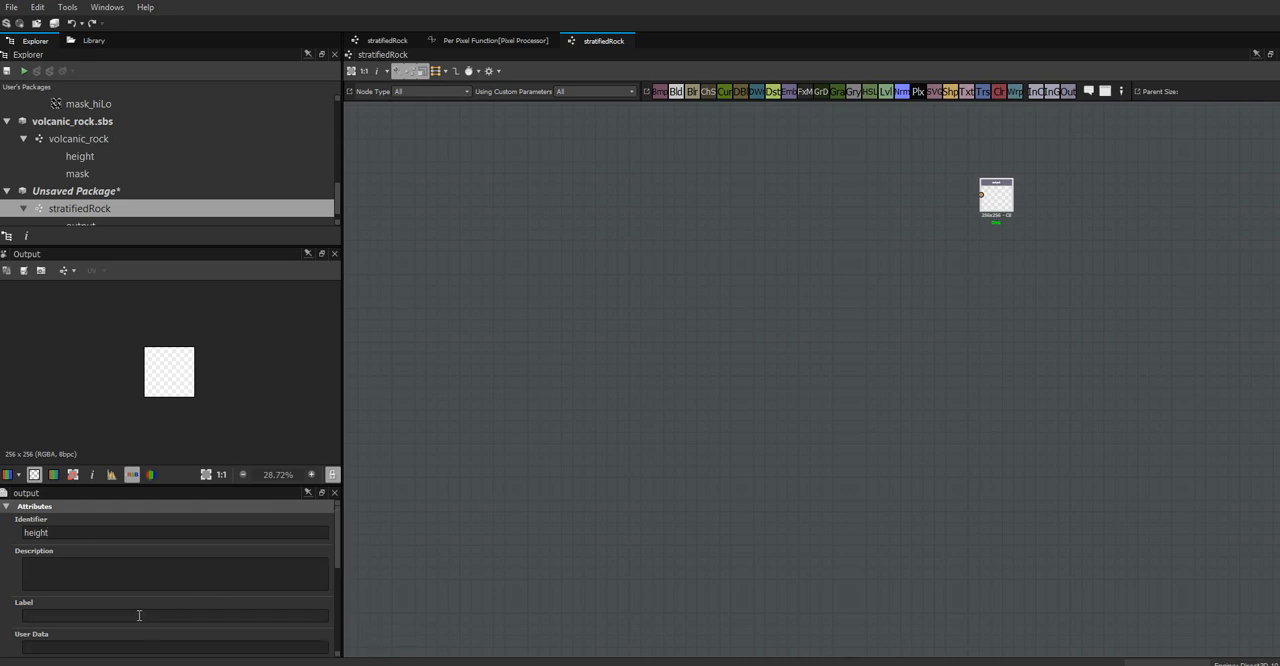
pyautogui.write('height')
pyautogui.moveTo(337, 536); pyautogui.dragTo(338, 611)
pyautogui.scroll(-3, 334, 640)
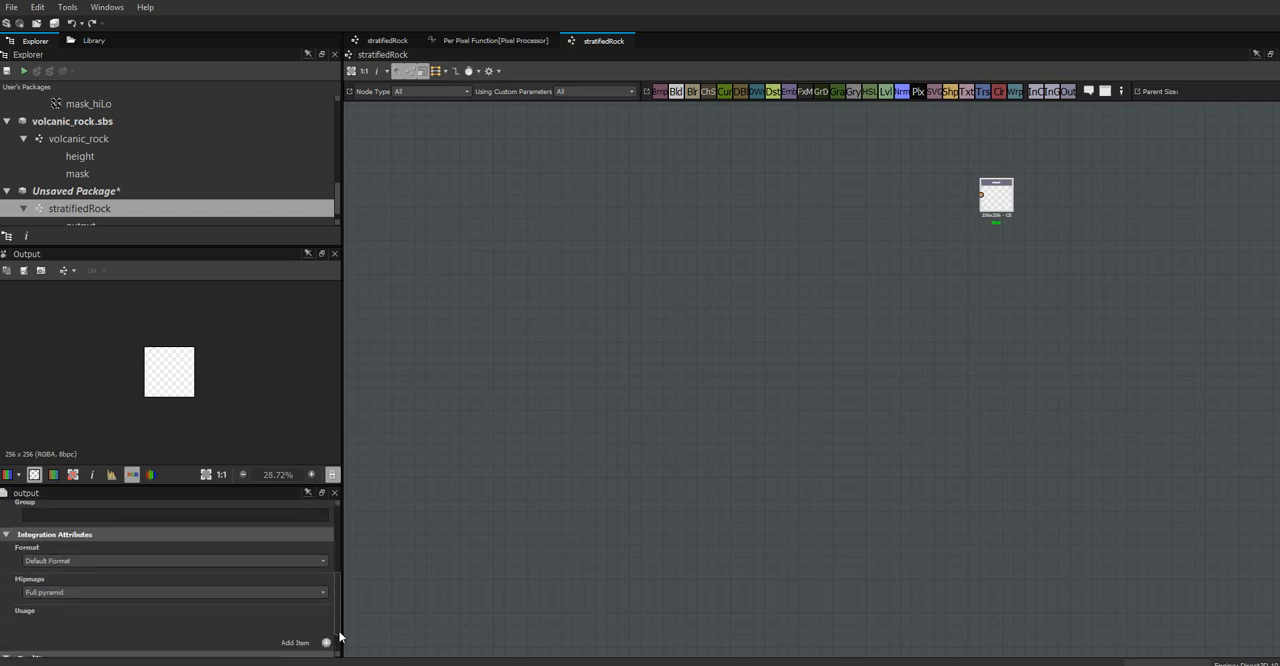
pyautogui.click(326, 621)
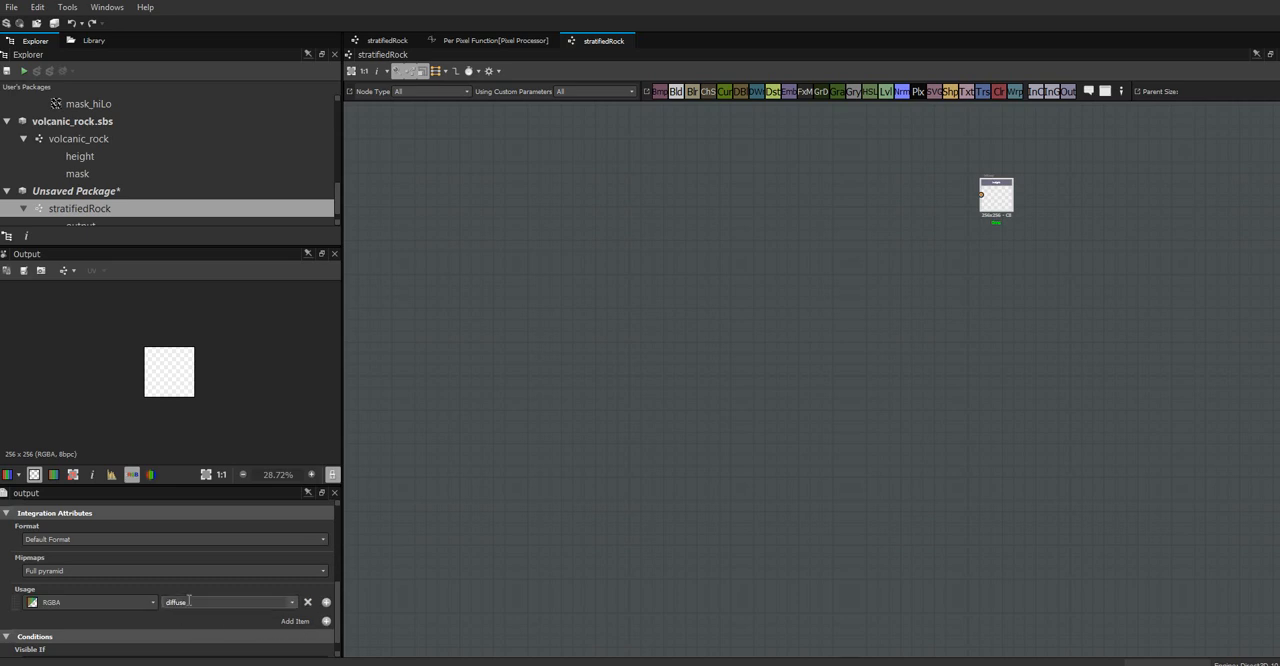
pyautogui.click(292, 602)
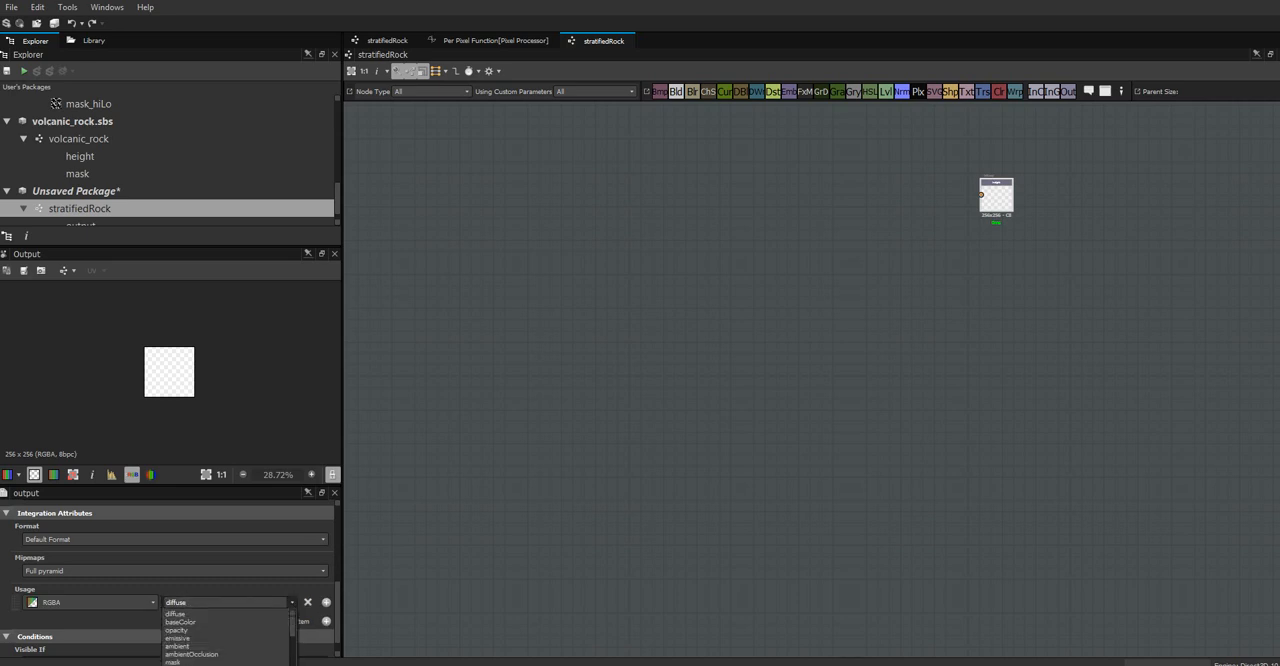
pyautogui.click(188, 664)
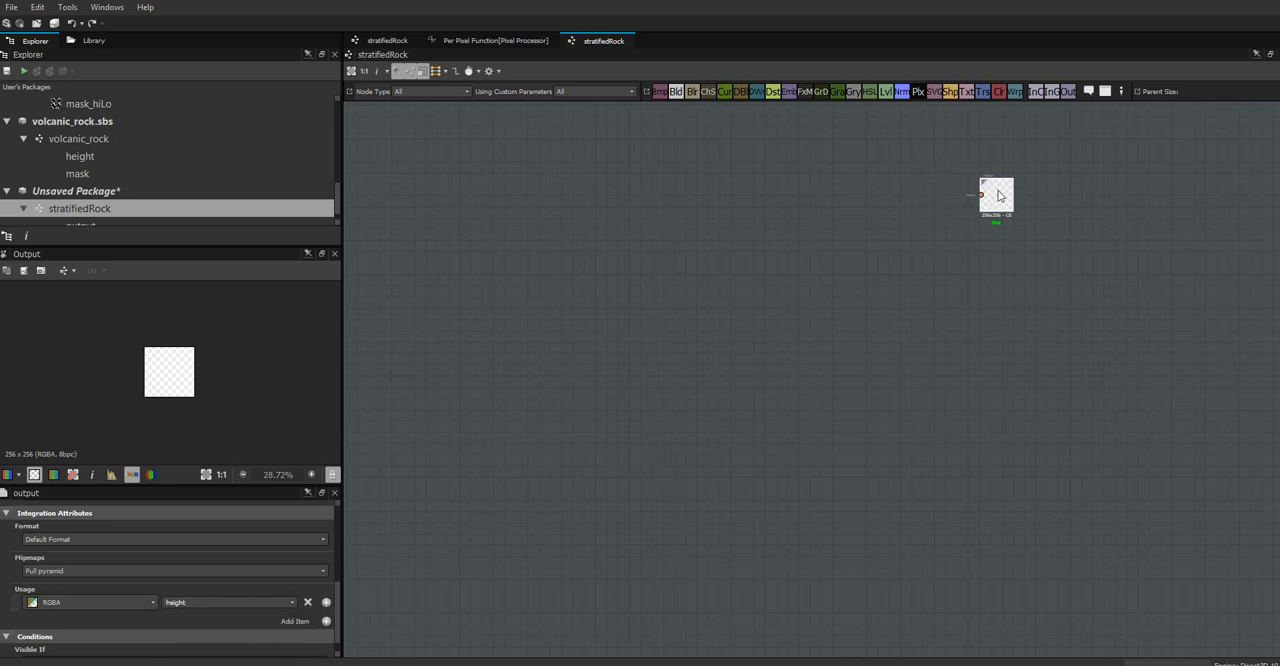
# Duplicate the height output below the original, set the copy's identifier to height_grain and add grain to its label
pyautogui.hotkey('ctrl', 'd')
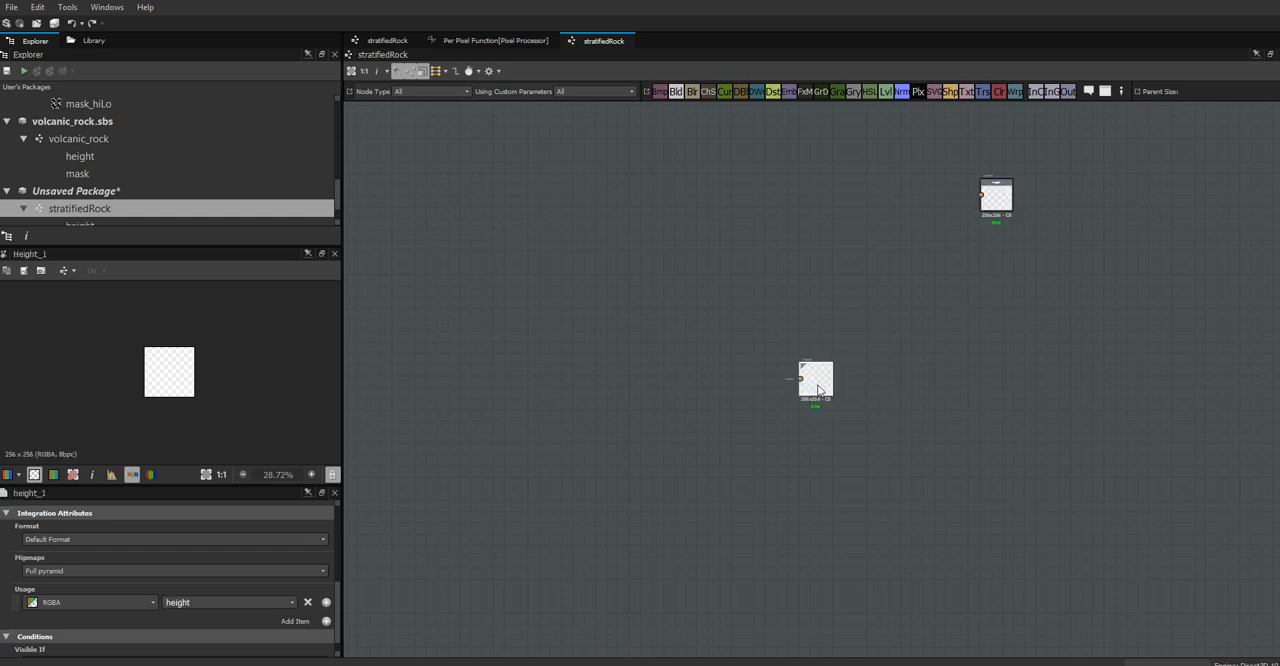
pyautogui.moveTo(816, 382); pyautogui.dragTo(1003, 291)
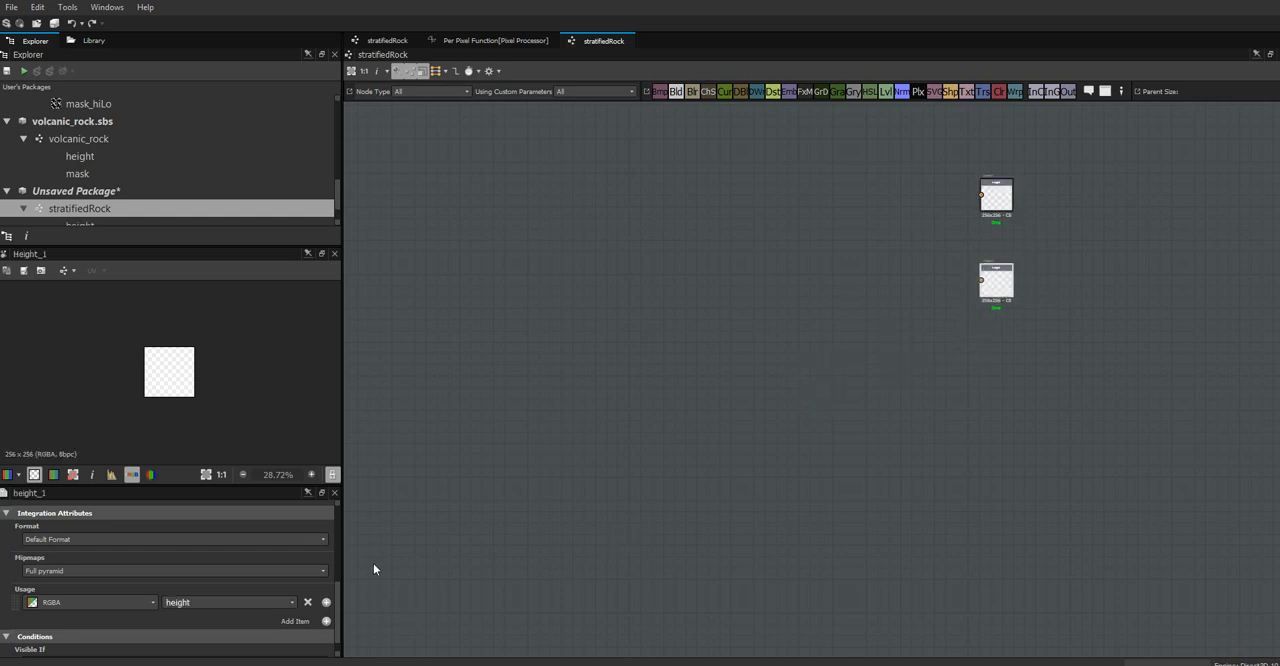
pyautogui.moveTo(338, 609); pyautogui.dragTo(340, 506)
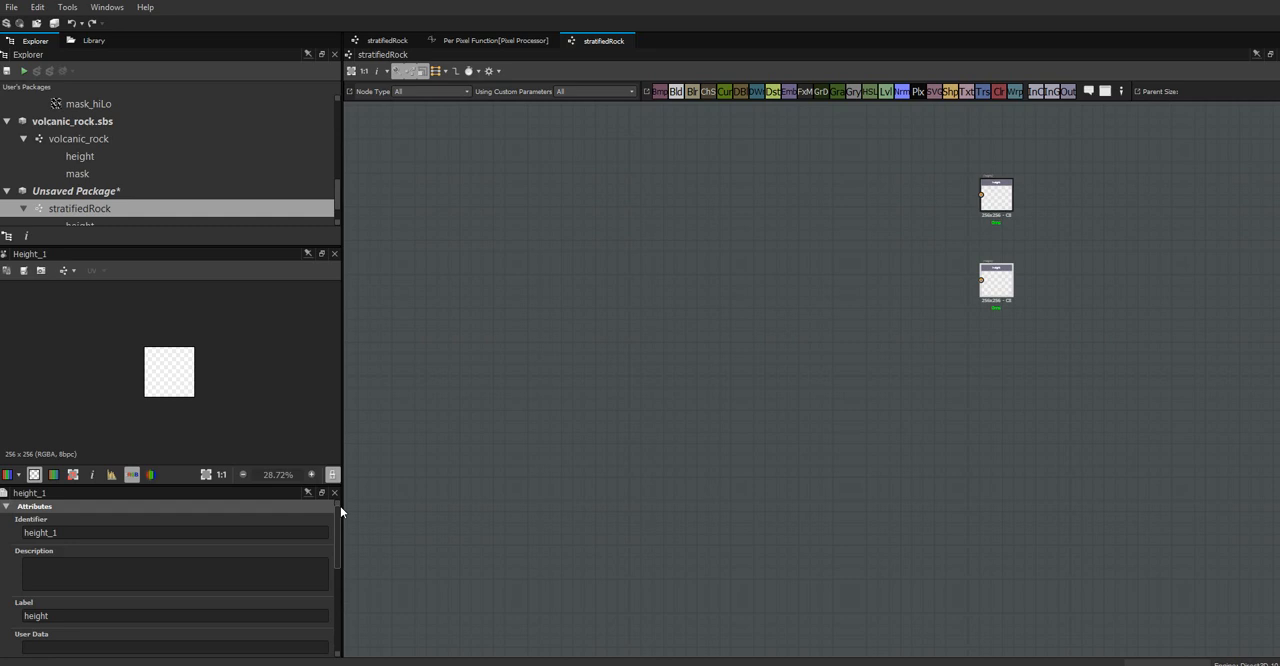
pyautogui.click(53, 532)
pyautogui.press('BackSpace')
pyautogui.write('grain grain')
# Set the identifier and label of the original height output to height_strata
pyautogui.click(995, 192)
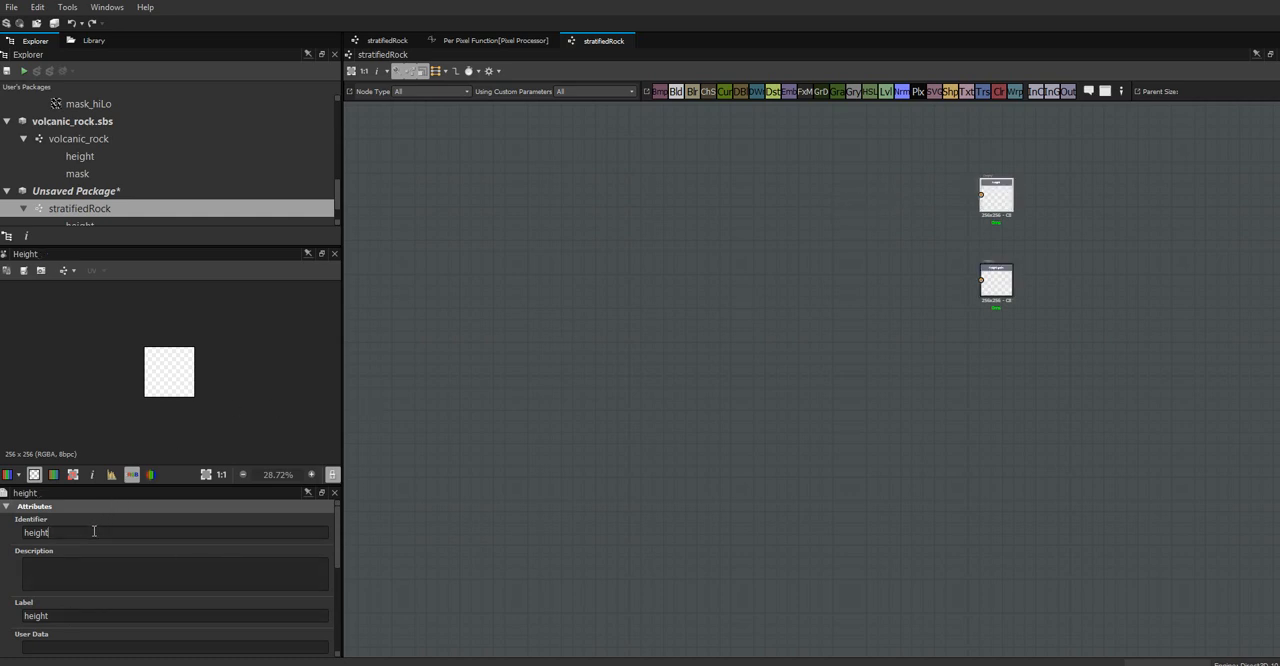
pyautogui.write('_strata')
pyautogui.click(80, 615)
pyautogui.write('_strata')
pyautogui.press('Return')
# Search the library for grun and add the grunge_map_005 node to the graph, well ahead of the outputs
pyautogui.moveTo(856, 228); pyautogui.dragTo(980, 314, button='middle')
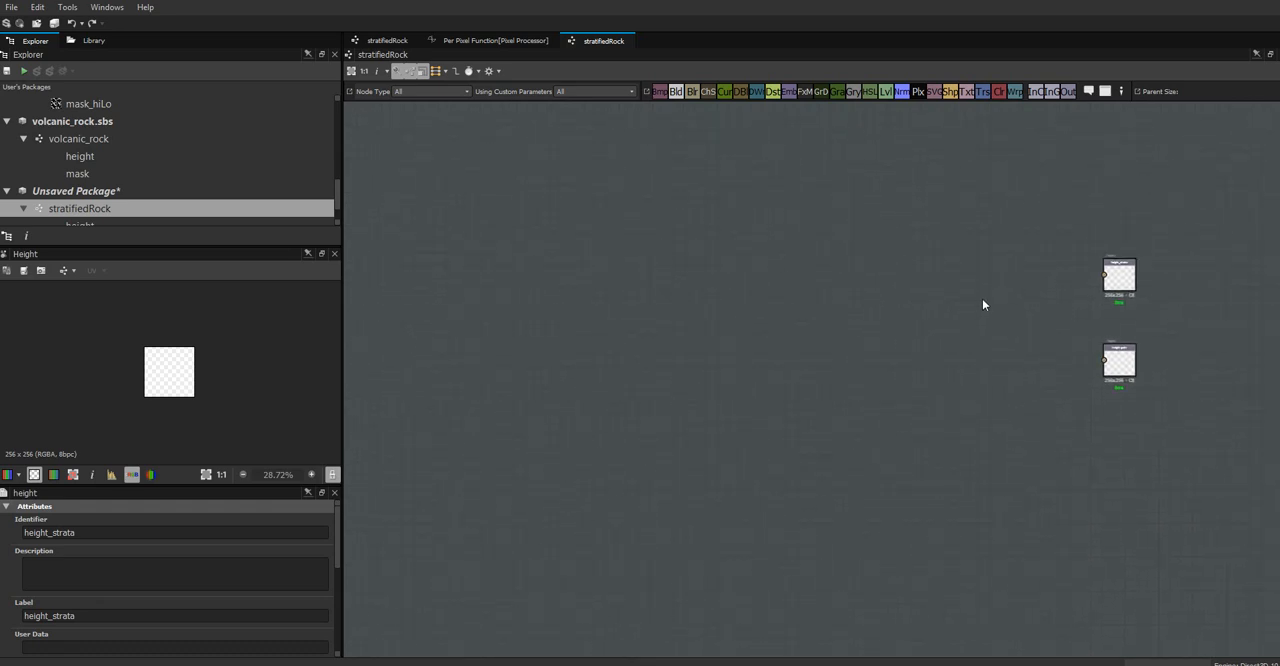
pyautogui.click(90, 40)
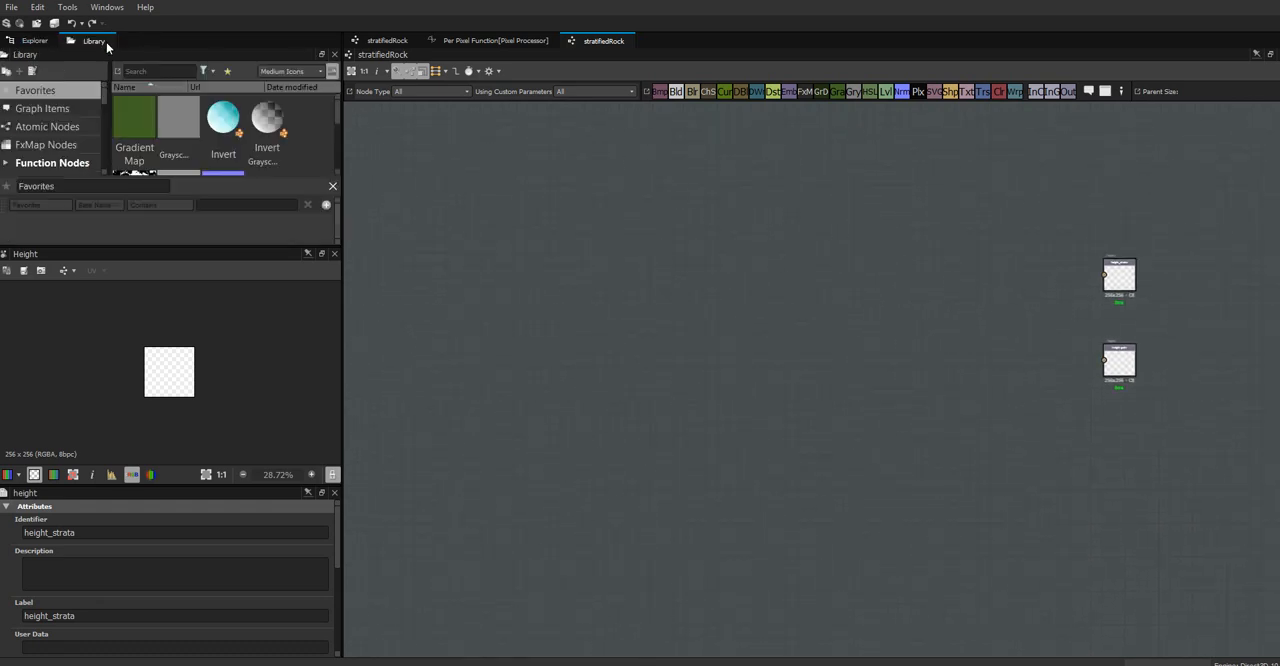
pyautogui.click(152, 71)
pyautogui.write('grun')
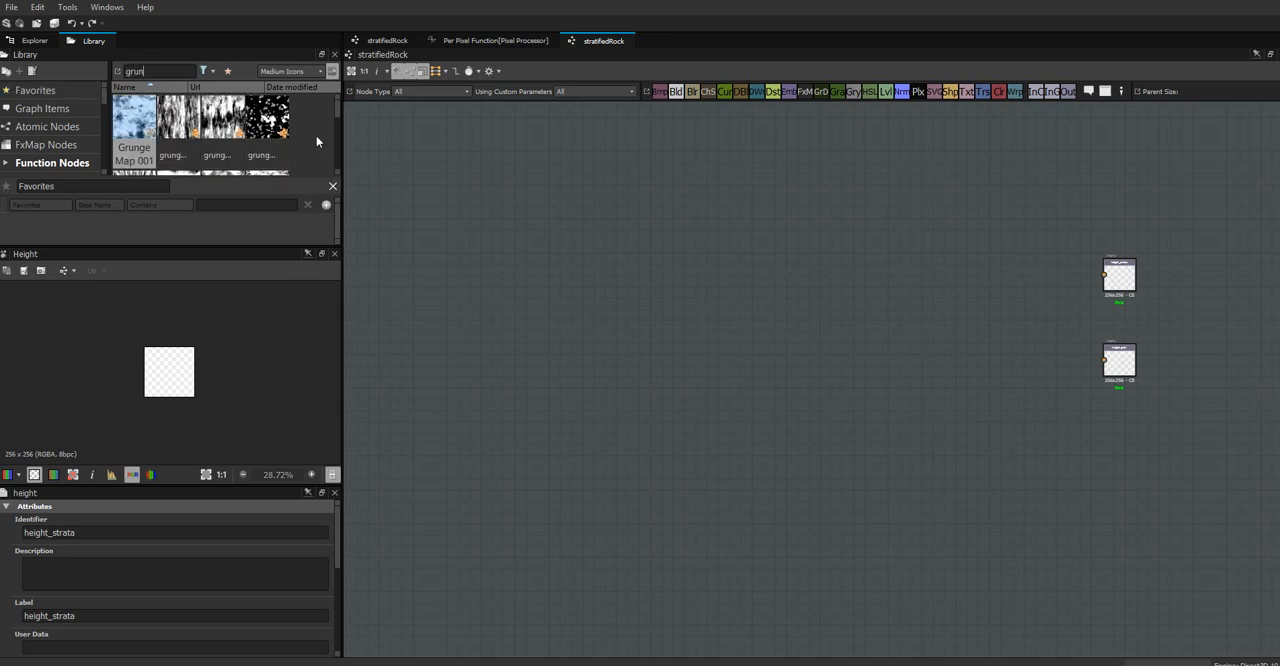
pyautogui.moveTo(336, 111); pyautogui.dragTo(334, 127)
pyautogui.moveTo(134, 115); pyautogui.dragTo(527, 218)
# Reposition the grunge_map_005 node slightly lower and farther from the two outputs to leave room for a node chain
pyautogui.scroll(2, 527, 215)
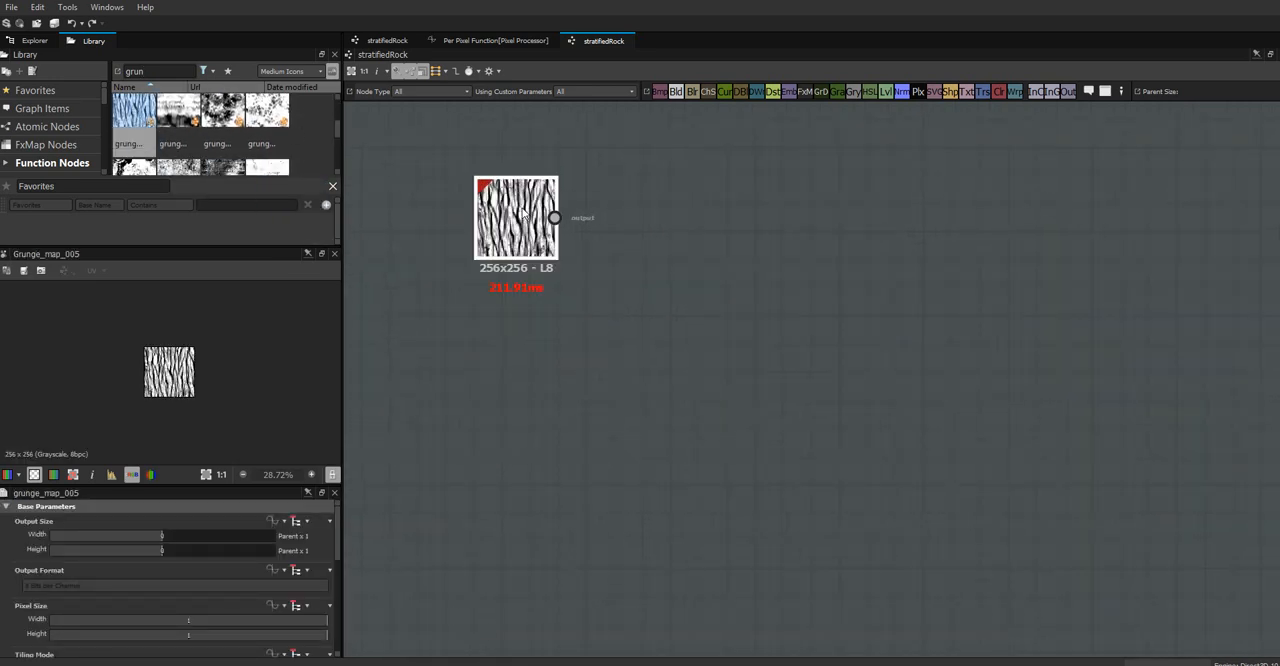
pyautogui.scroll(-2, 502, 292)
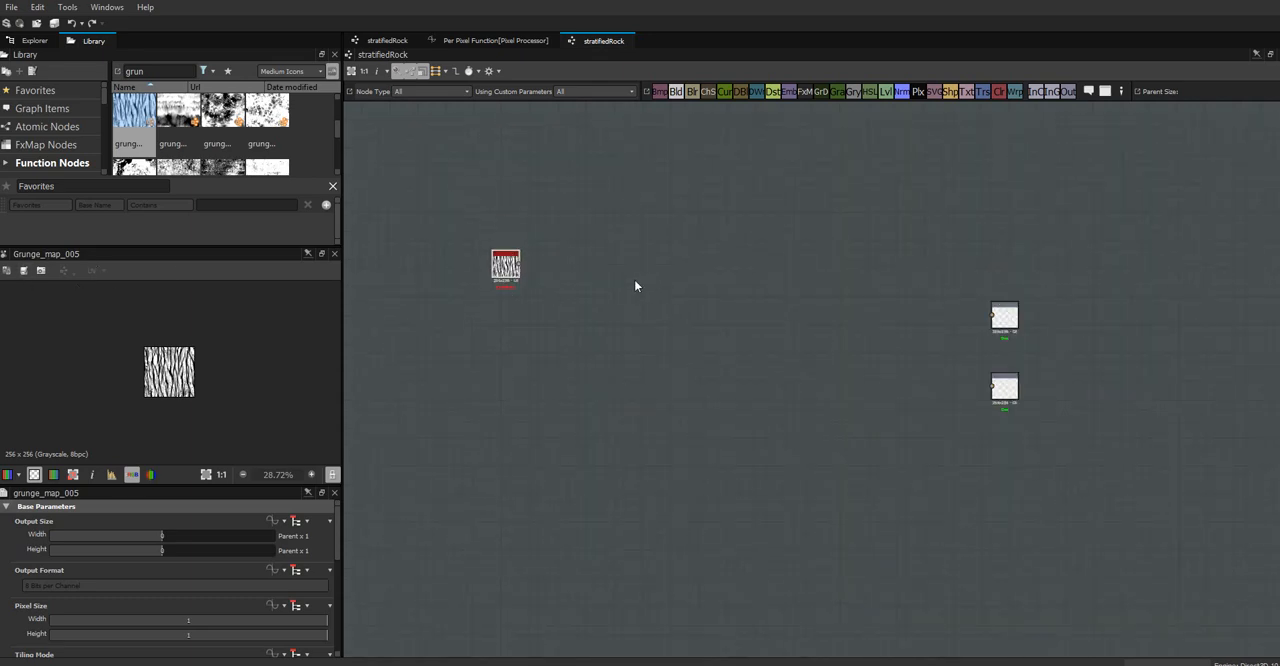
pyautogui.scroll(3, 577, 262)
pyautogui.moveTo(465, 267); pyautogui.dragTo(543, 298)
pyautogui.scroll(1, 532, 287)
pyautogui.scroll(2, 530, 289)
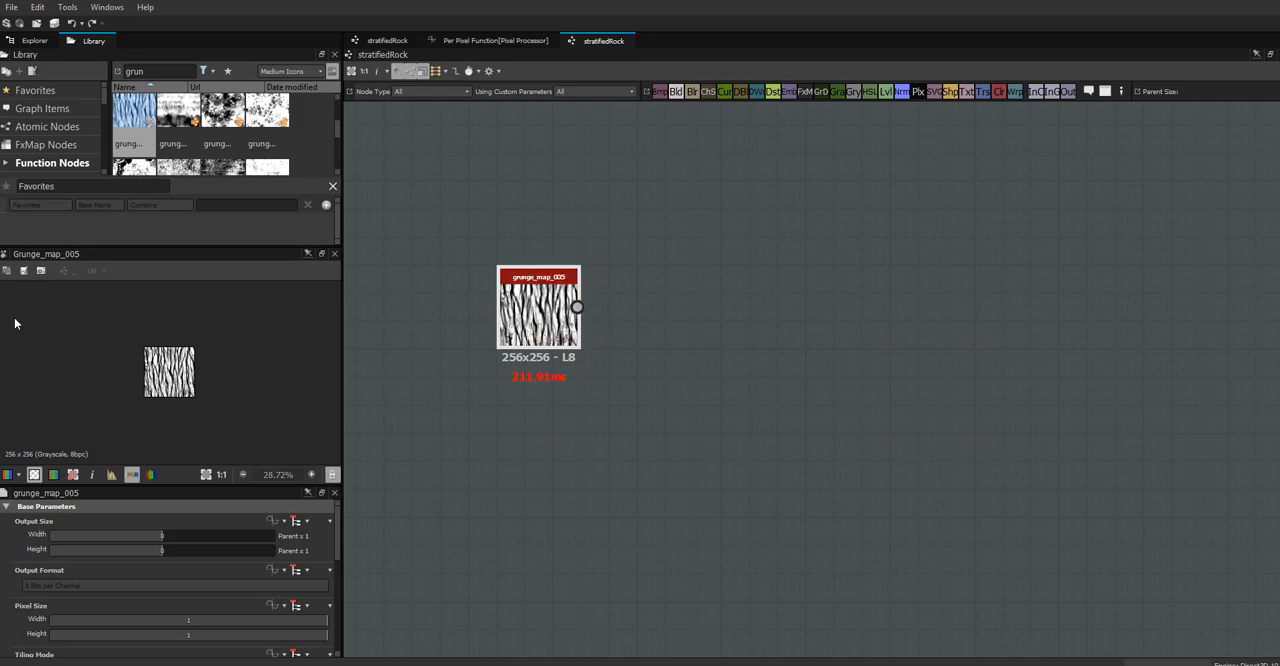
pyautogui.scroll(-3, 640, 320)
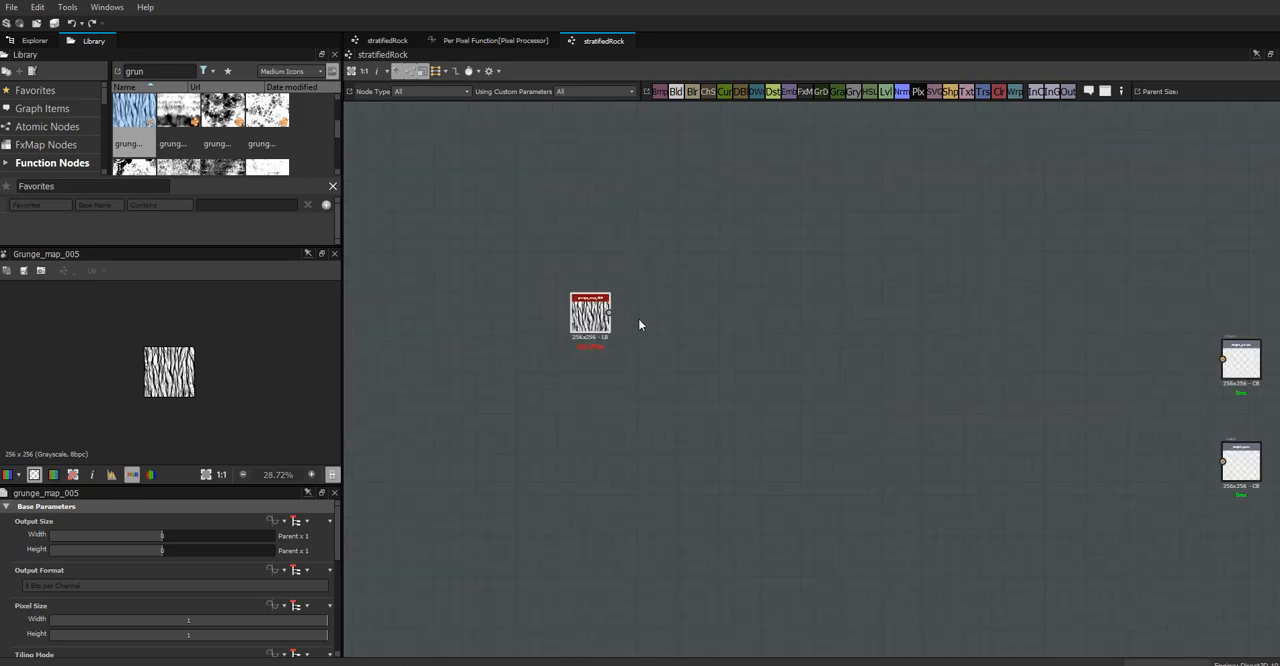
pyautogui.moveTo(589, 314); pyautogui.dragTo(537, 314)
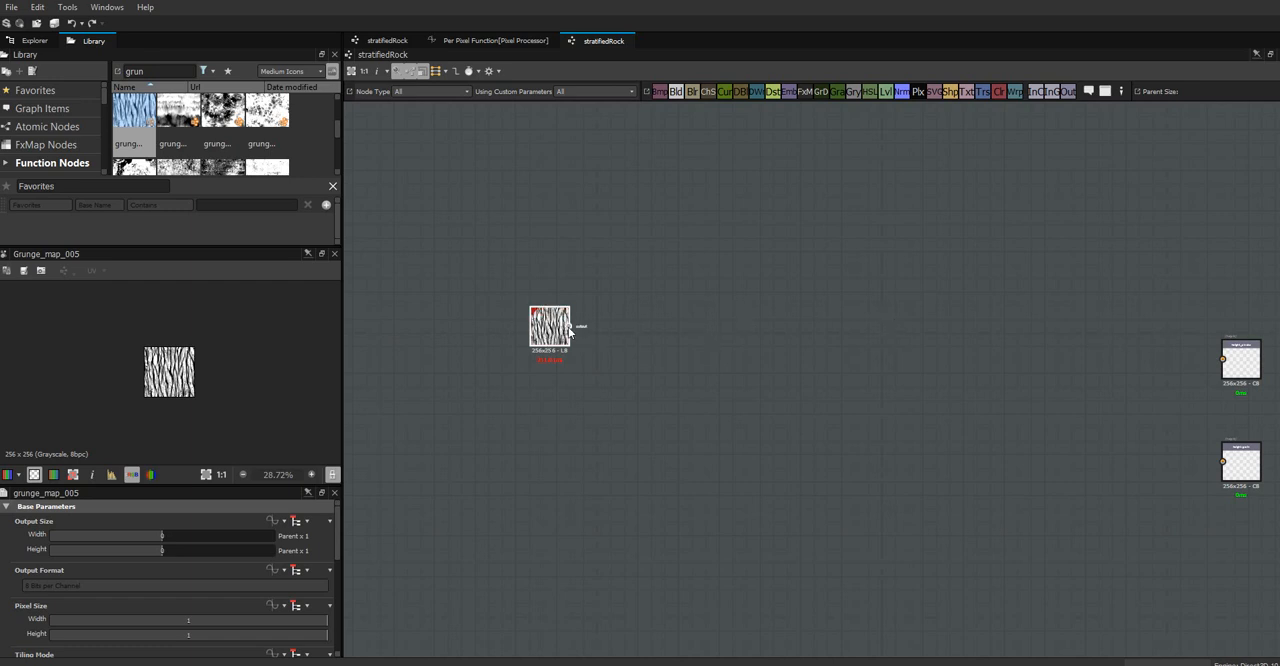
pyautogui.moveTo(541, 332); pyautogui.dragTo(541, 342)
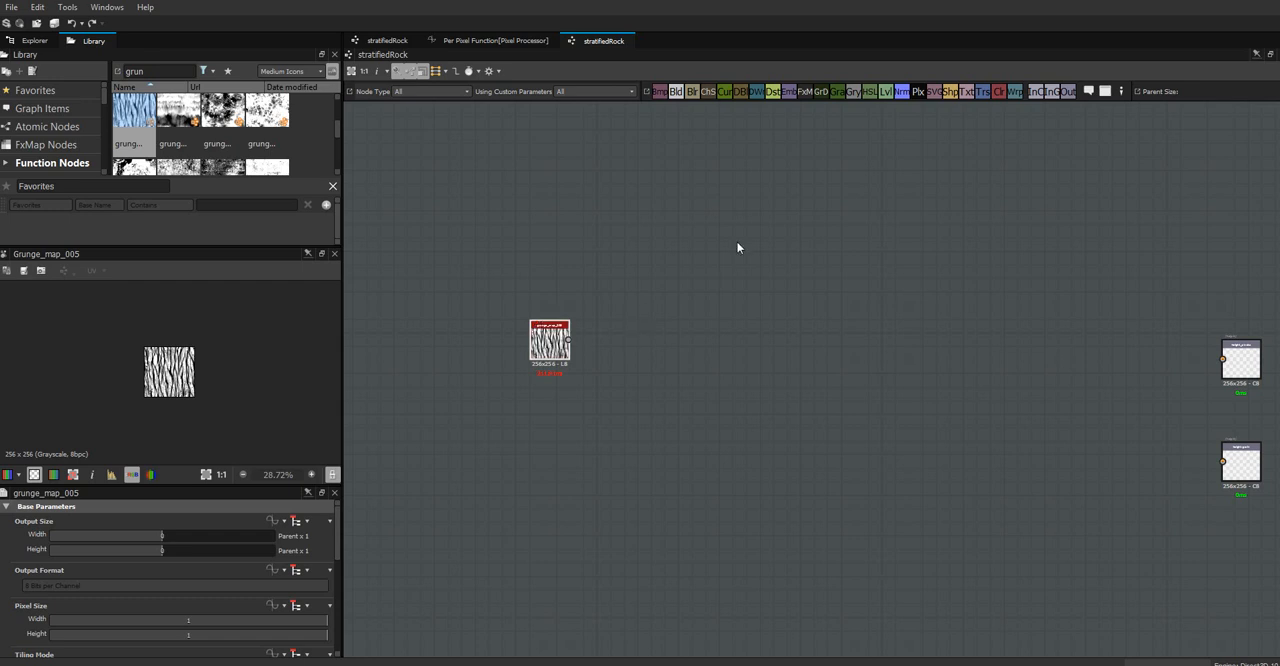
# Add the favorite Noise Upscale 1 node beside the grunge map and connect the grunge map's output to it
pyautogui.click(35, 90)
pyautogui.moveTo(178, 115); pyautogui.dragTo(641, 325)
pyautogui.moveTo(568, 340); pyautogui.dragTo(644, 345)
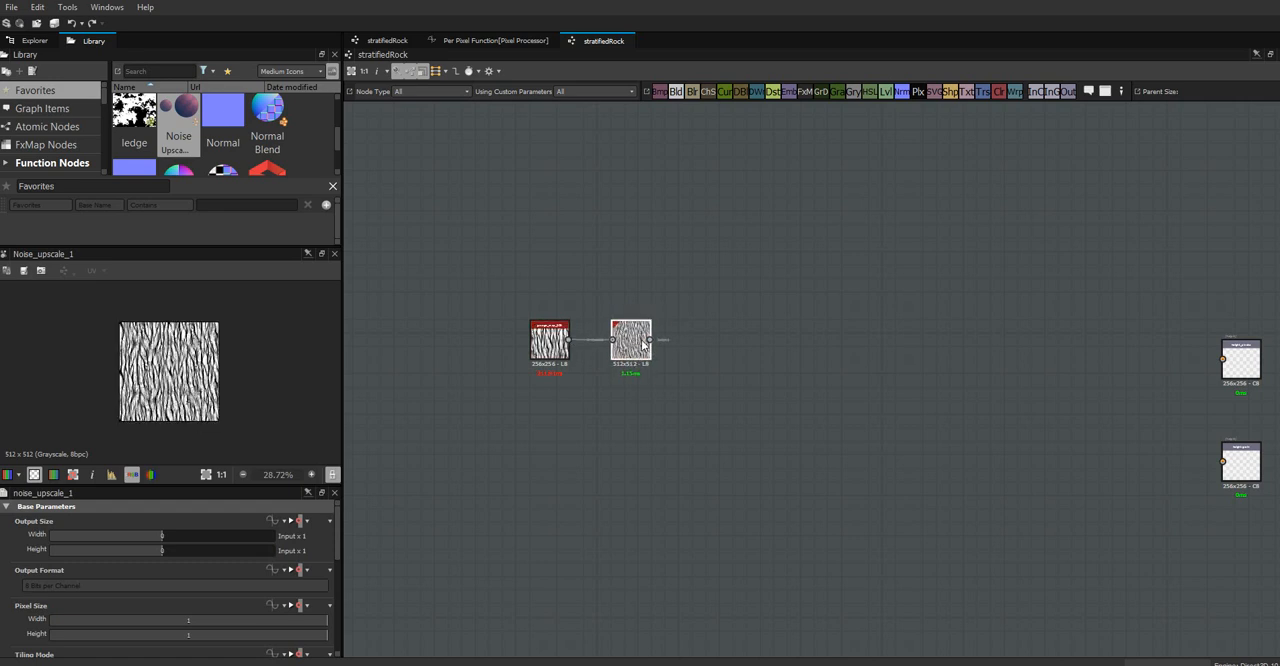
# Paste two copies of the Noise Upscale 1 node and chain them in series to reach 2048x2048
pyautogui.hotkey('ctrl', 'c')
pyautogui.hotkey('ctrl', 'v')
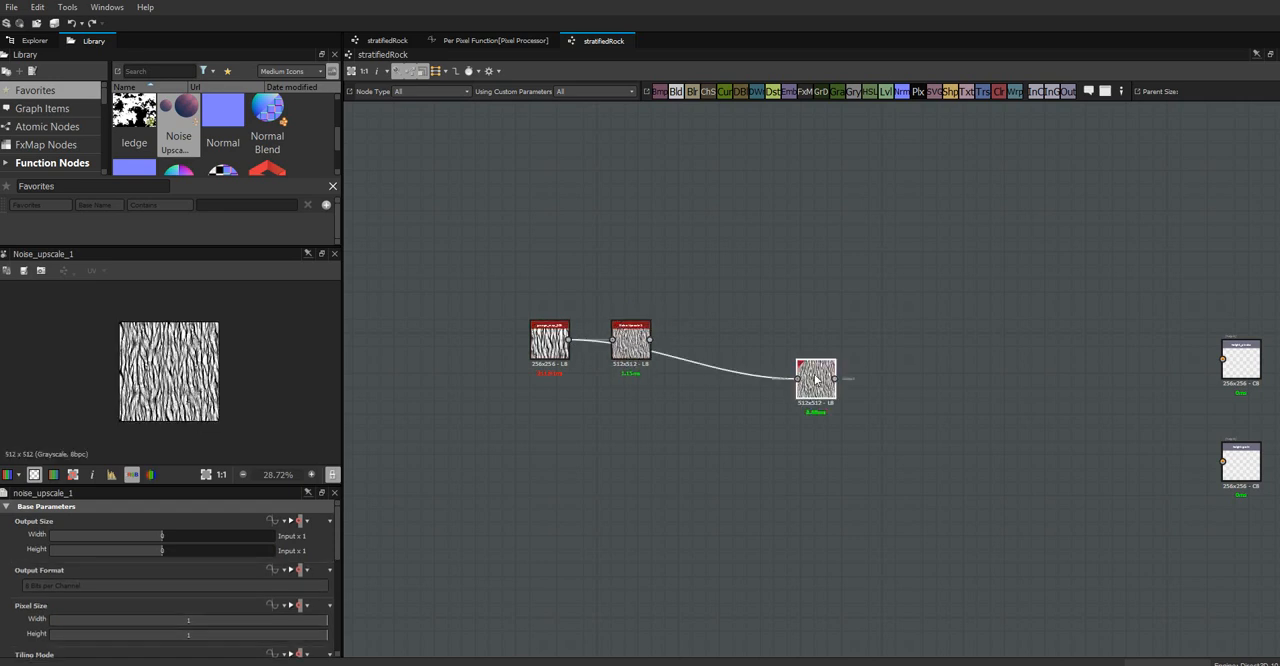
pyautogui.hotkey('ctrl', 'v')
pyautogui.moveTo(725, 355); pyautogui.dragTo(791, 360)
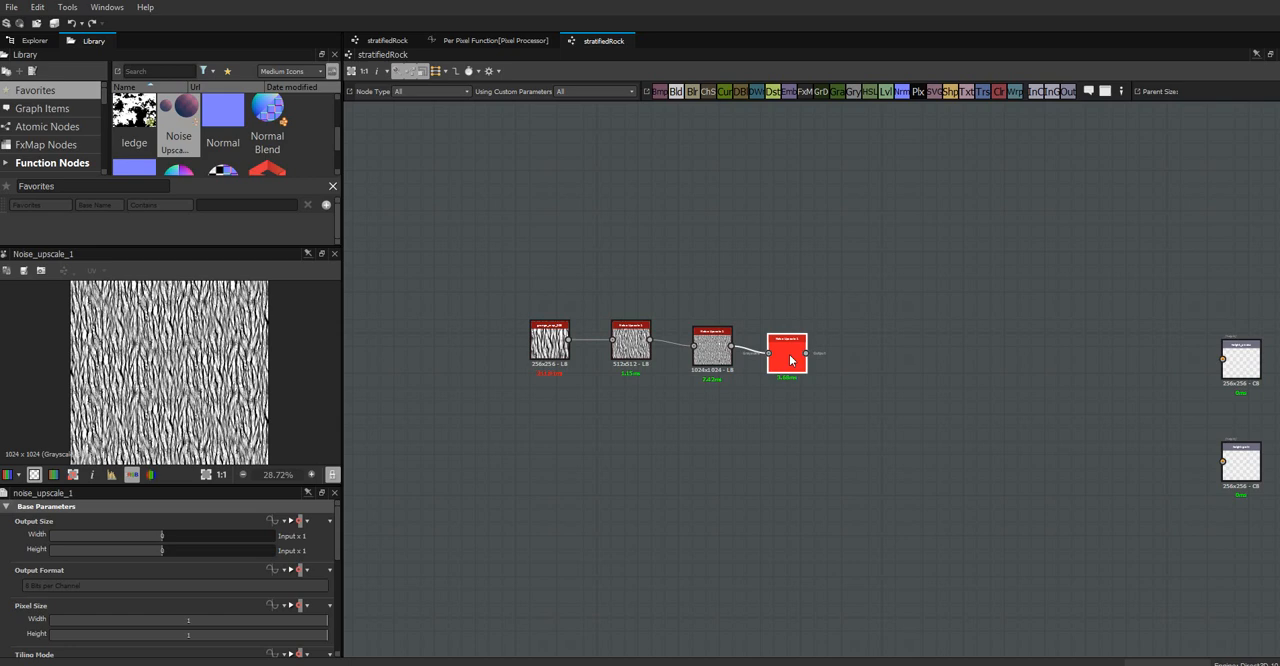
pyautogui.scroll(5, 790, 360)
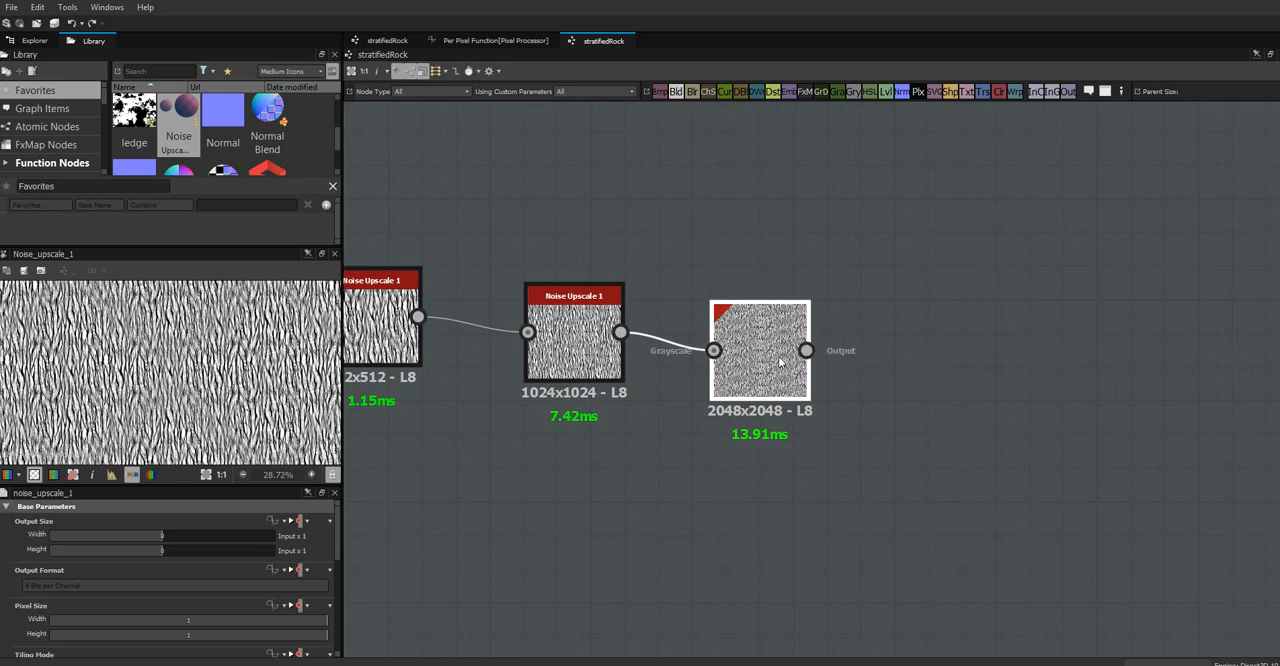
# Align the second and third Noise Upscale 1 nodes in a straight, evenly spaced row with the first one
pyautogui.moveTo(757, 372)
pyautogui.mouseDown()
pyautogui.moveTo(755, 338)
pyautogui.moveTo(741, 360)
pyautogui.mouseUp()
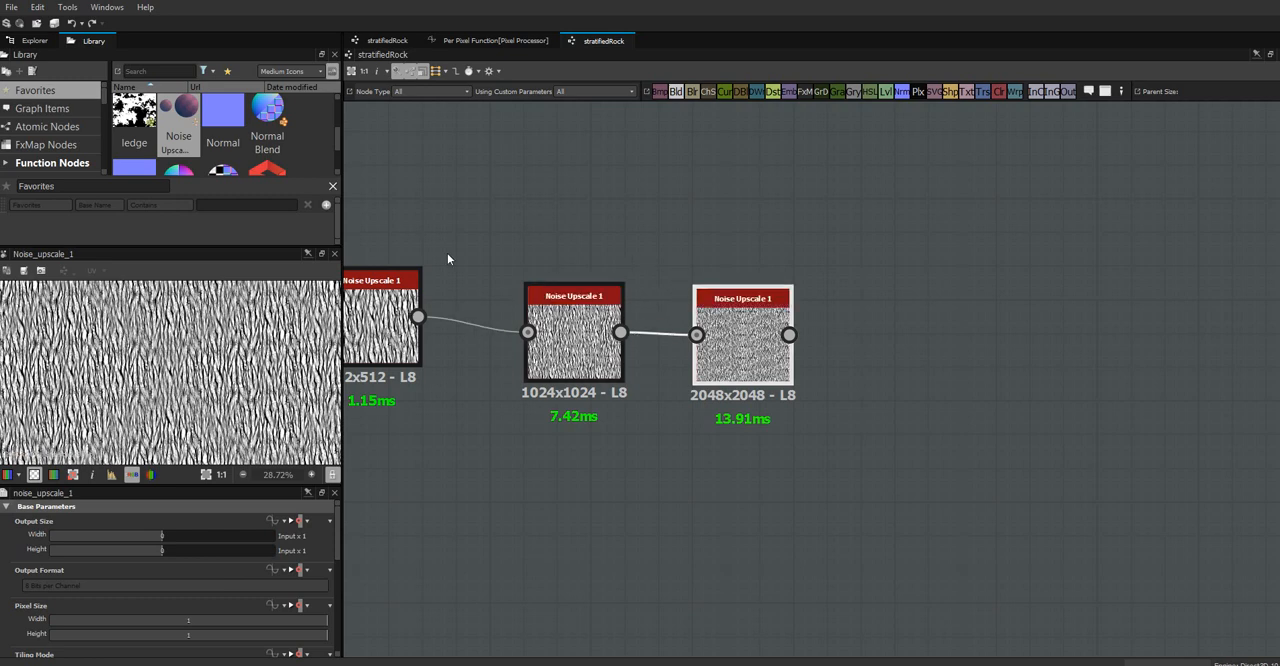
pyautogui.moveTo(604, 368); pyautogui.dragTo(570, 352)
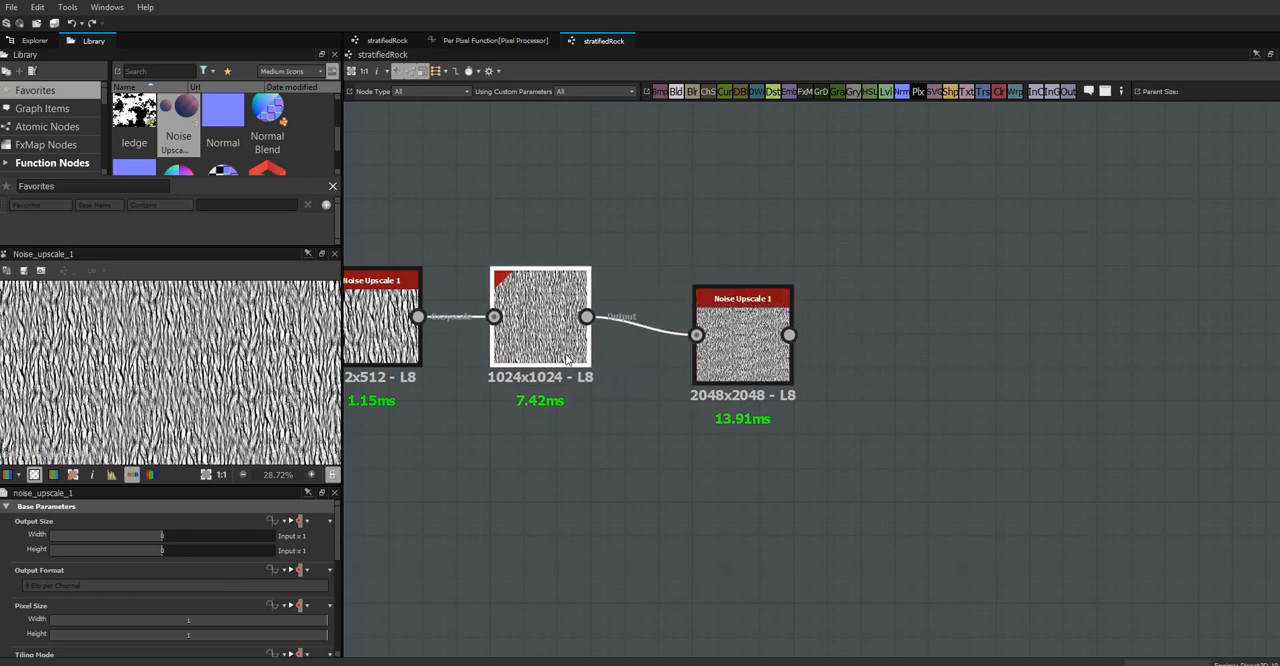
pyautogui.moveTo(720, 358); pyautogui.dragTo(687, 339)
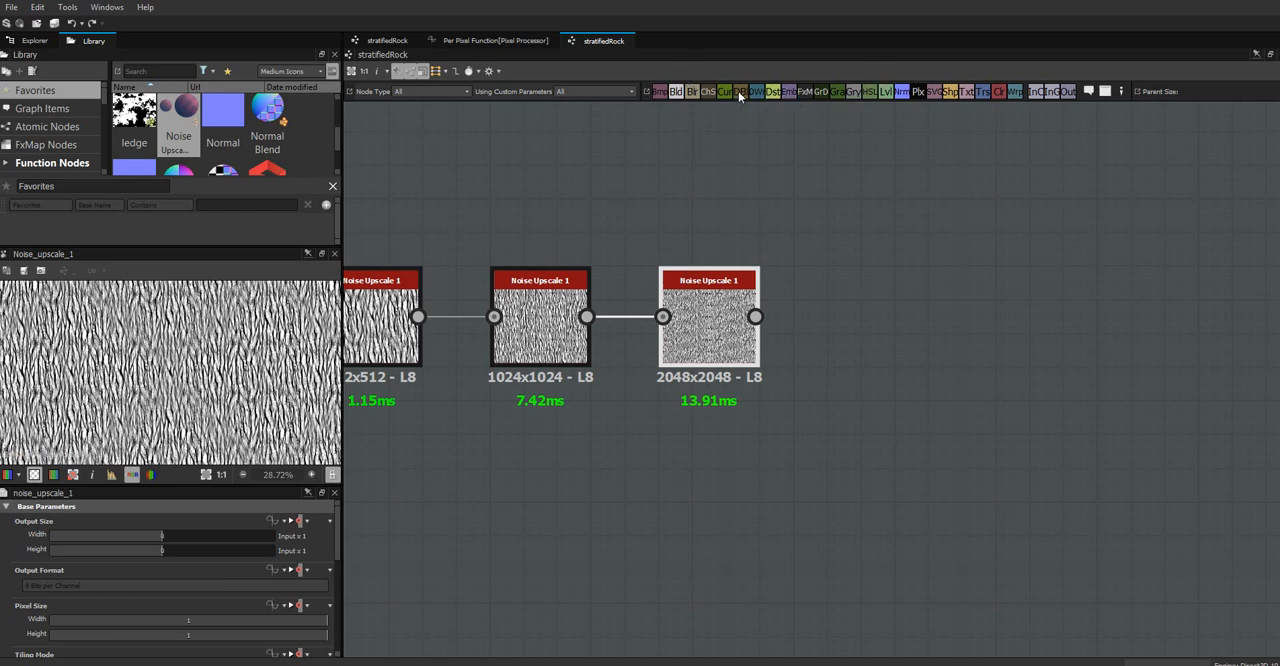
# Add a Directional Blur node fed by the last Noise Upscale 1 node and set its angle to 0.25 turns
pyautogui.moveTo(846, 226); pyautogui.dragTo(889, 336)
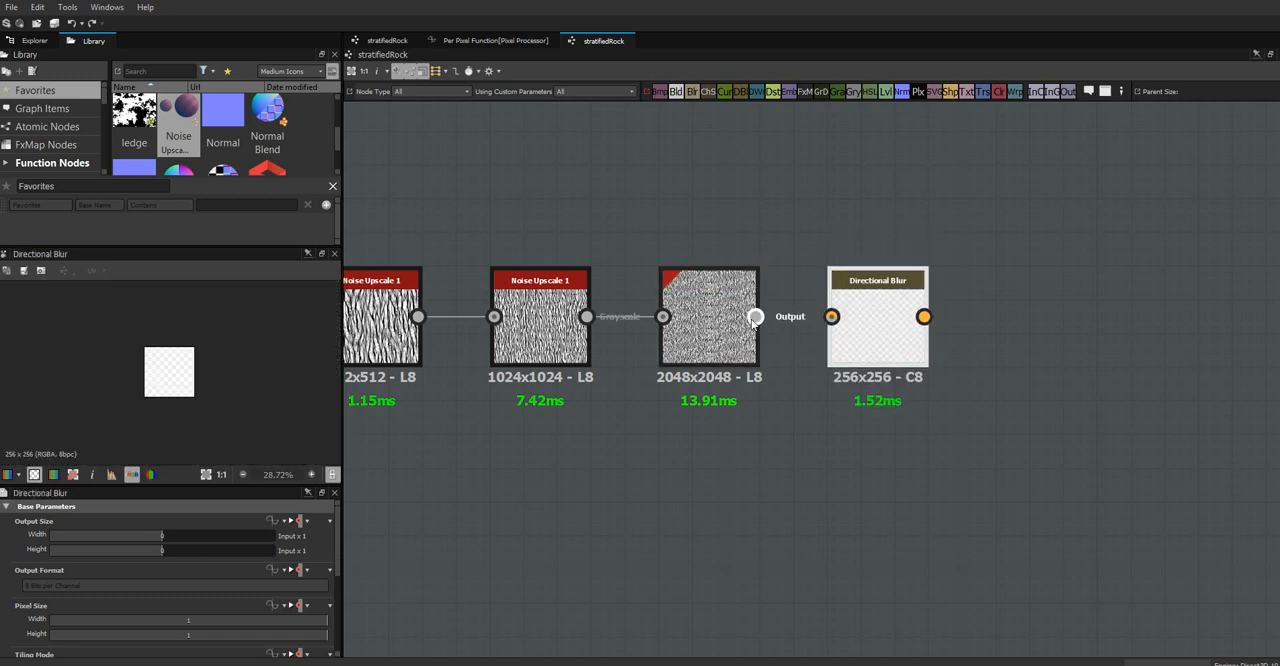
pyautogui.moveTo(754, 318); pyautogui.dragTo(869, 322)
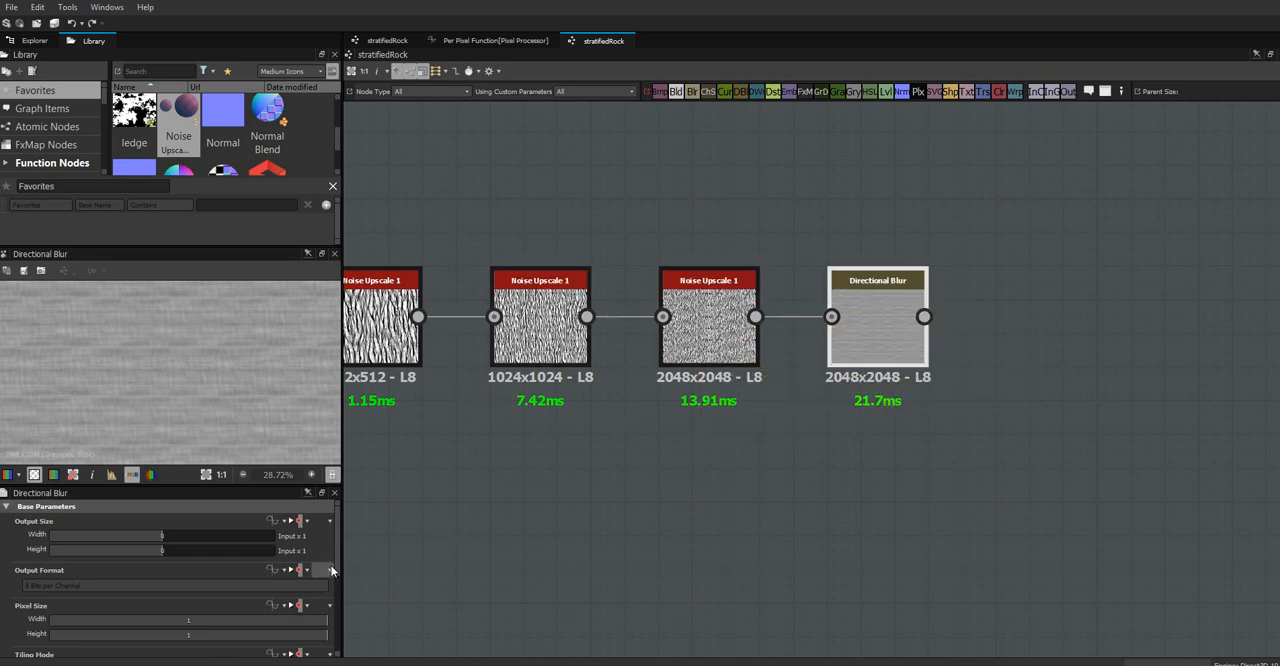
pyautogui.moveTo(339, 560); pyautogui.dragTo(338, 632)
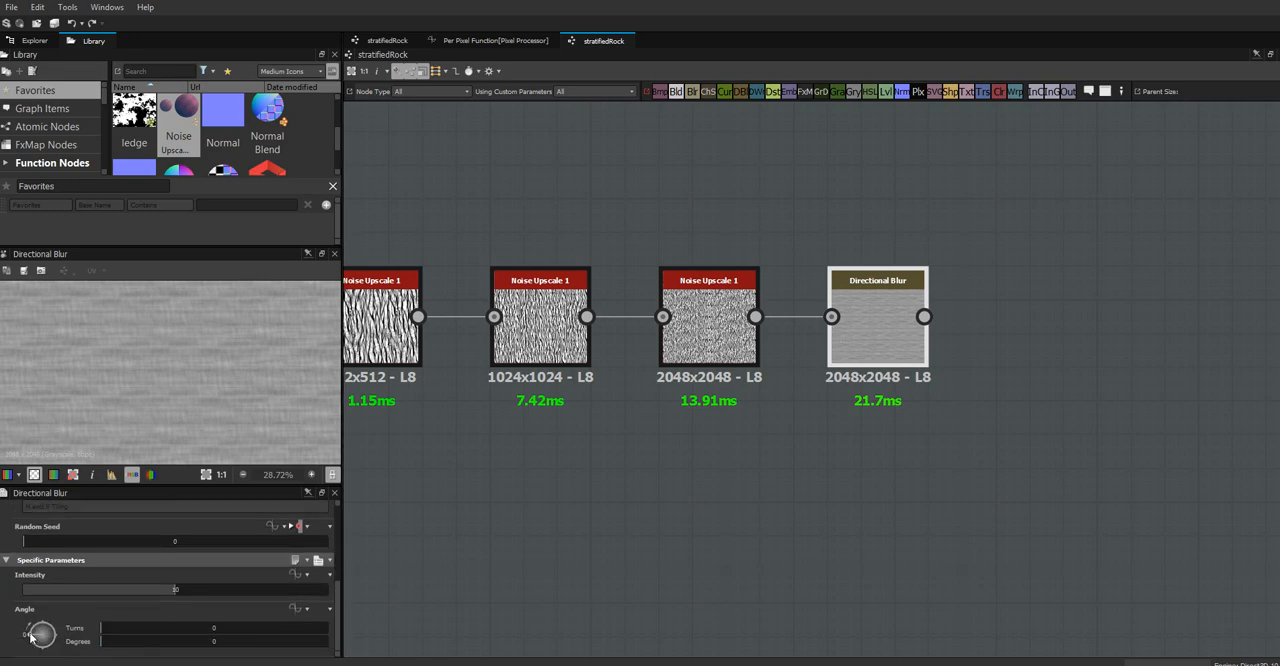
pyautogui.moveTo(38, 634); pyautogui.dragTo(44, 622)
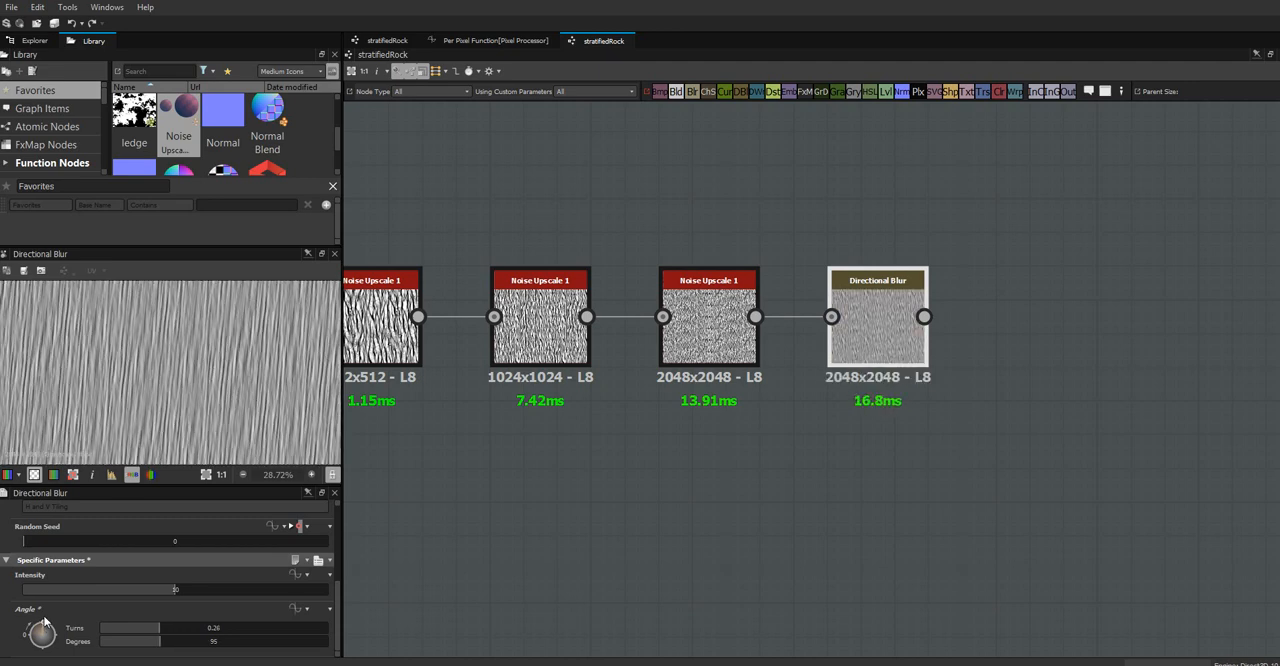
pyautogui.doubleClick(213, 628)
pyautogui.press('BackSpace')
pyautogui.write('.25')
pyautogui.click(401, 595)
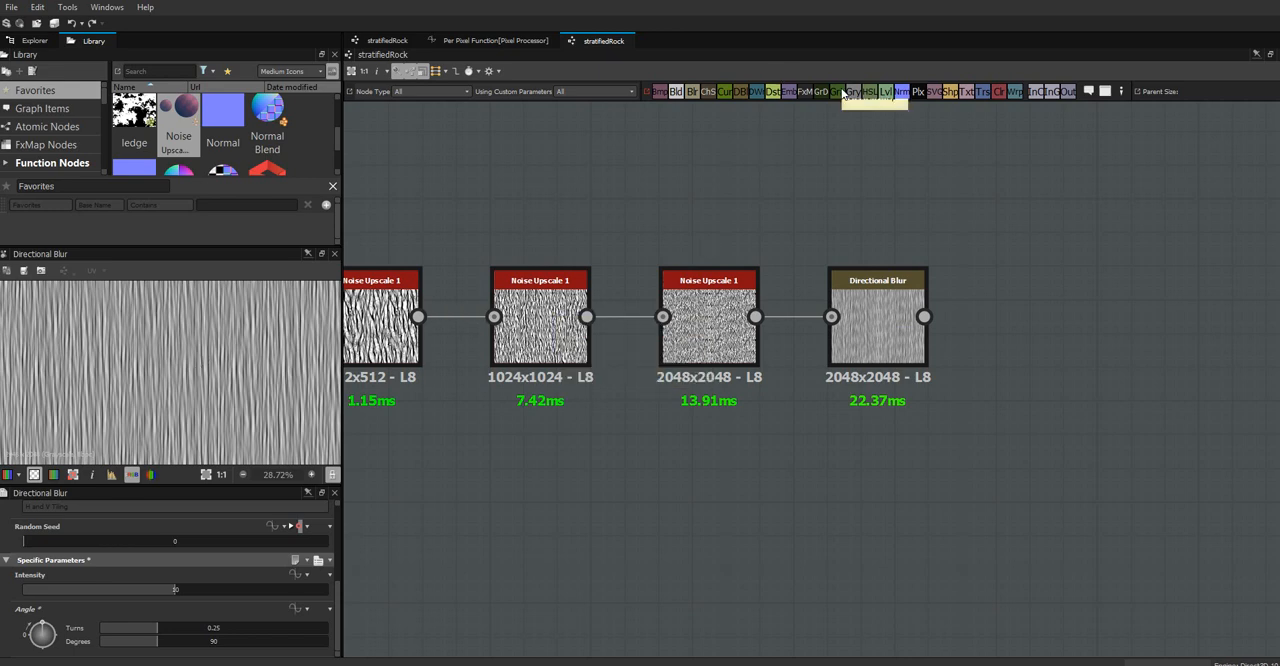
# Add a Levels node fed by the Directional Blur and brighten it by lowering the midtone and bringing the white input to the histogram's peak
pyautogui.moveTo(884, 94); pyautogui.dragTo(1046, 327)
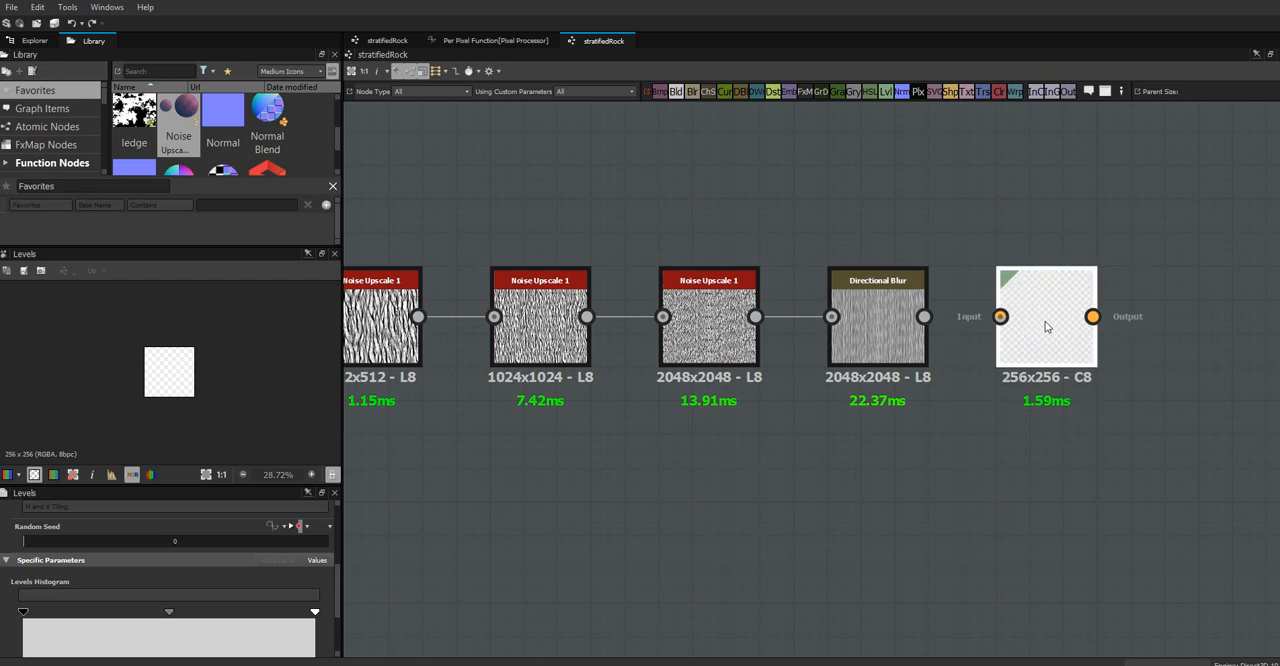
pyautogui.moveTo(925, 317); pyautogui.dragTo(1003, 319)
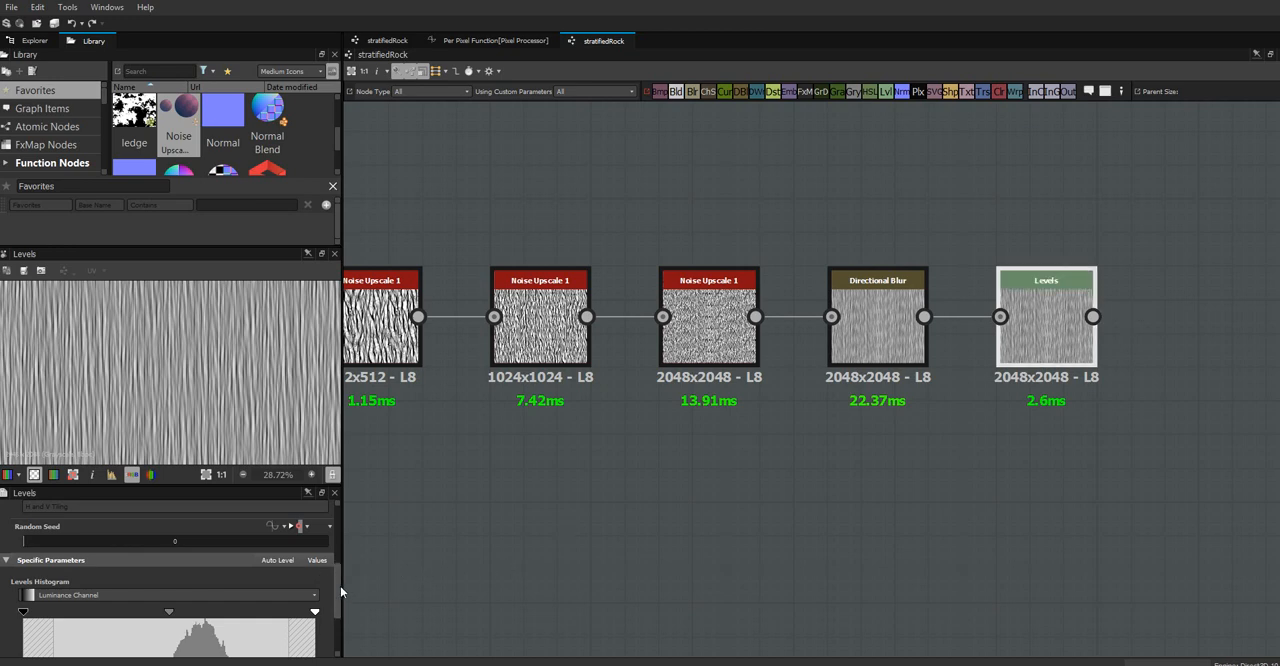
pyautogui.moveTo(337, 587); pyautogui.dragTo(340, 626)
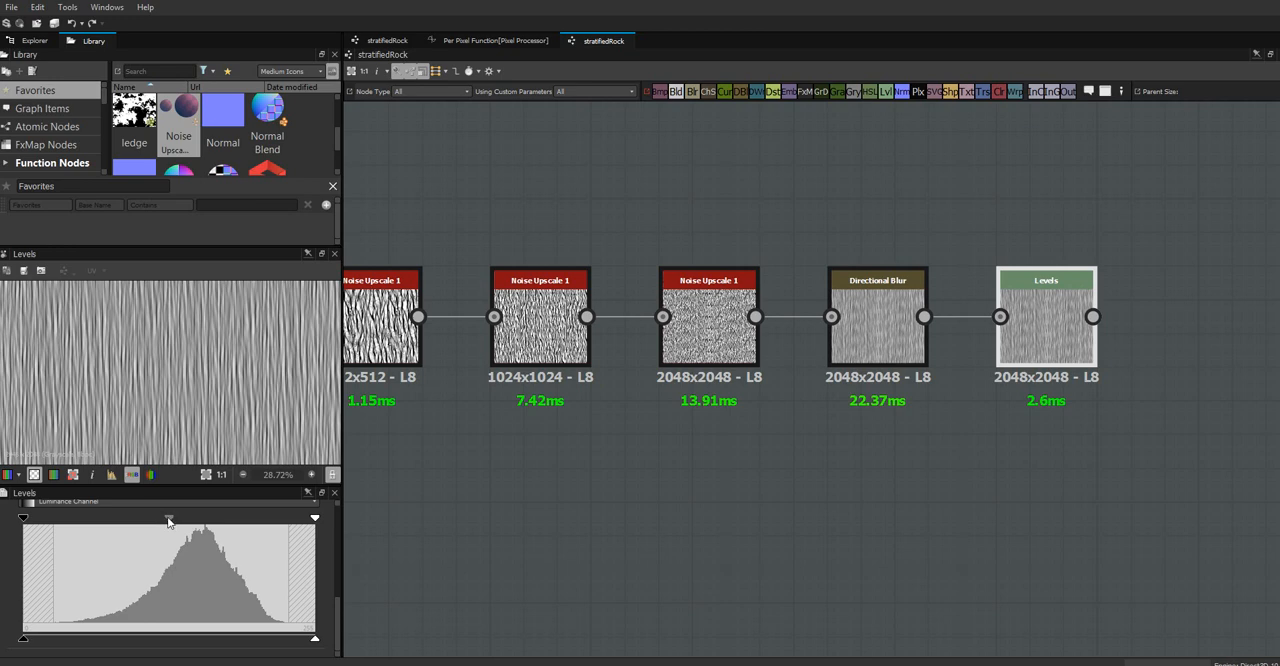
pyautogui.moveTo(168, 519); pyautogui.dragTo(144, 519)
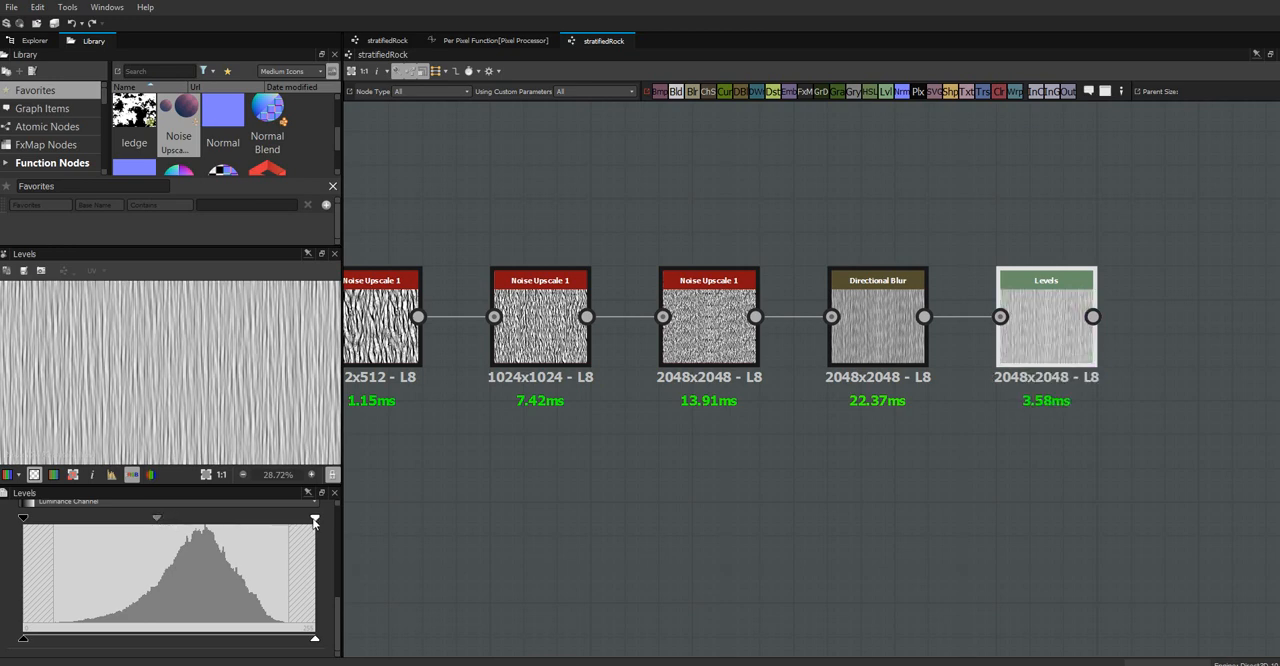
pyautogui.moveTo(315, 518); pyautogui.dragTo(243, 519)
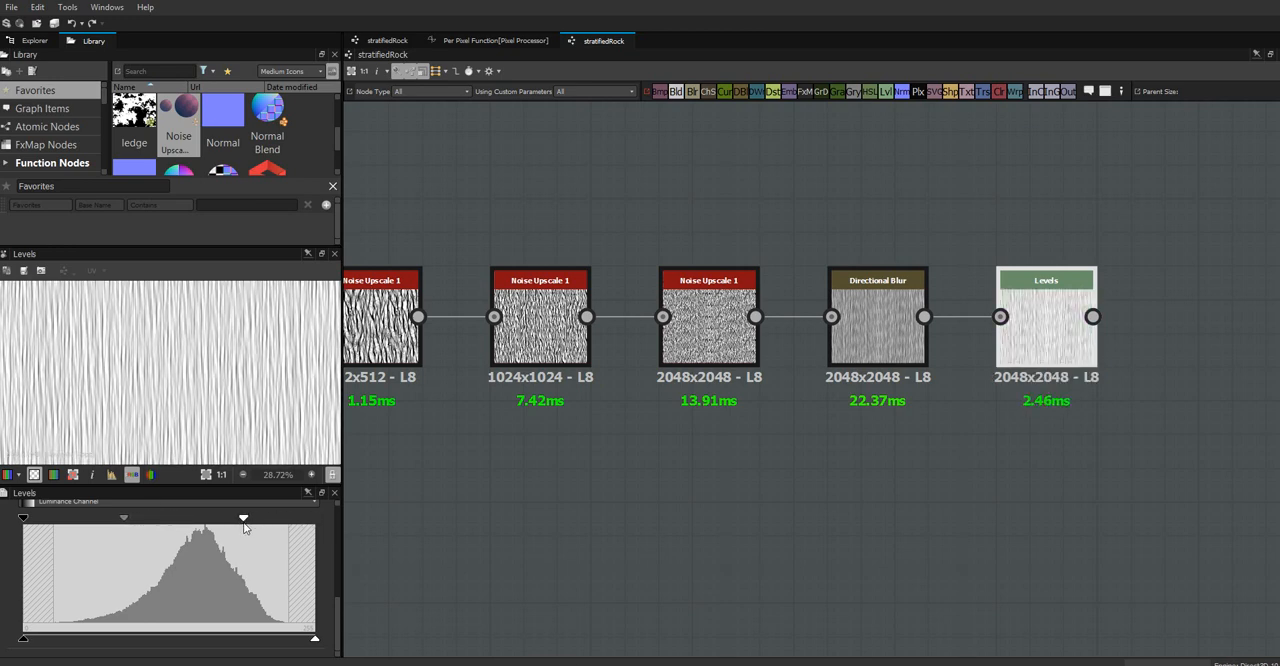
pyautogui.moveTo(144, 519)
pyautogui.mouseDown()
pyautogui.moveTo(128, 519)
pyautogui.moveTo(150, 517)
pyautogui.mouseUp()
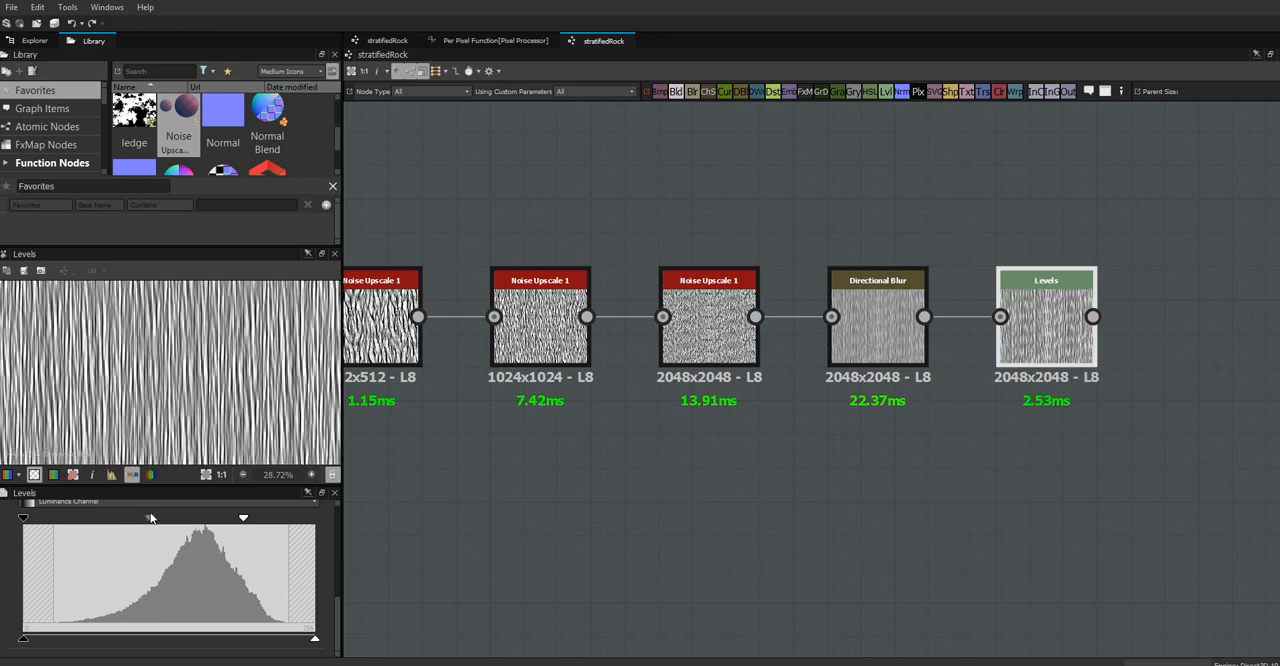
pyautogui.moveTo(244, 518); pyautogui.dragTo(204, 521)
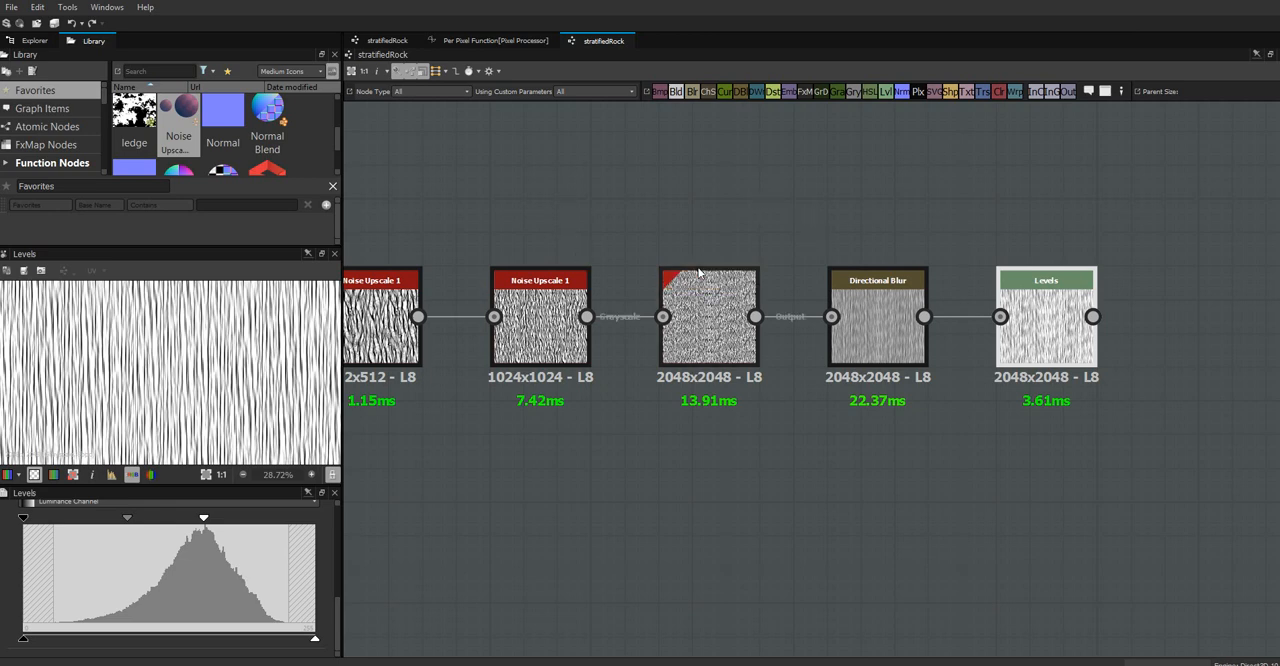
# Add Directional Warp and Warp nodes after the Levels node and connect the Levels output to the Directional Warp's main input
pyautogui.moveTo(672, 220); pyautogui.dragTo(745, 170, button='middle')
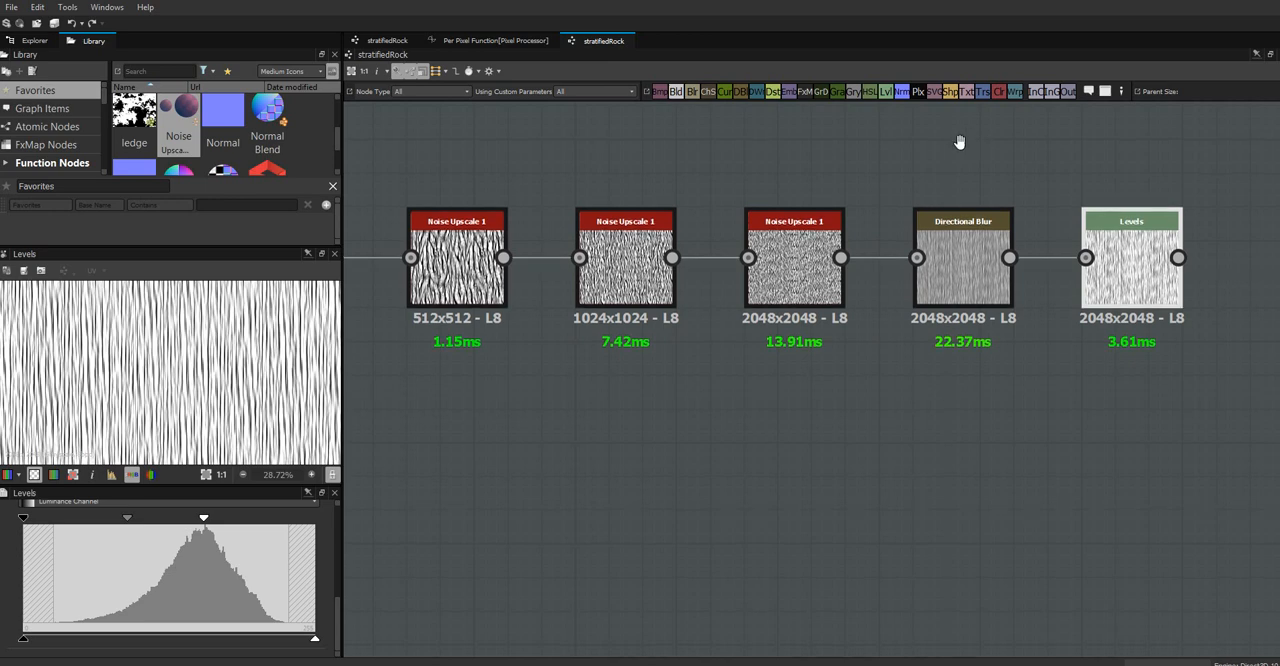
pyautogui.moveTo(960, 140); pyautogui.dragTo(716, 146, button='middle')
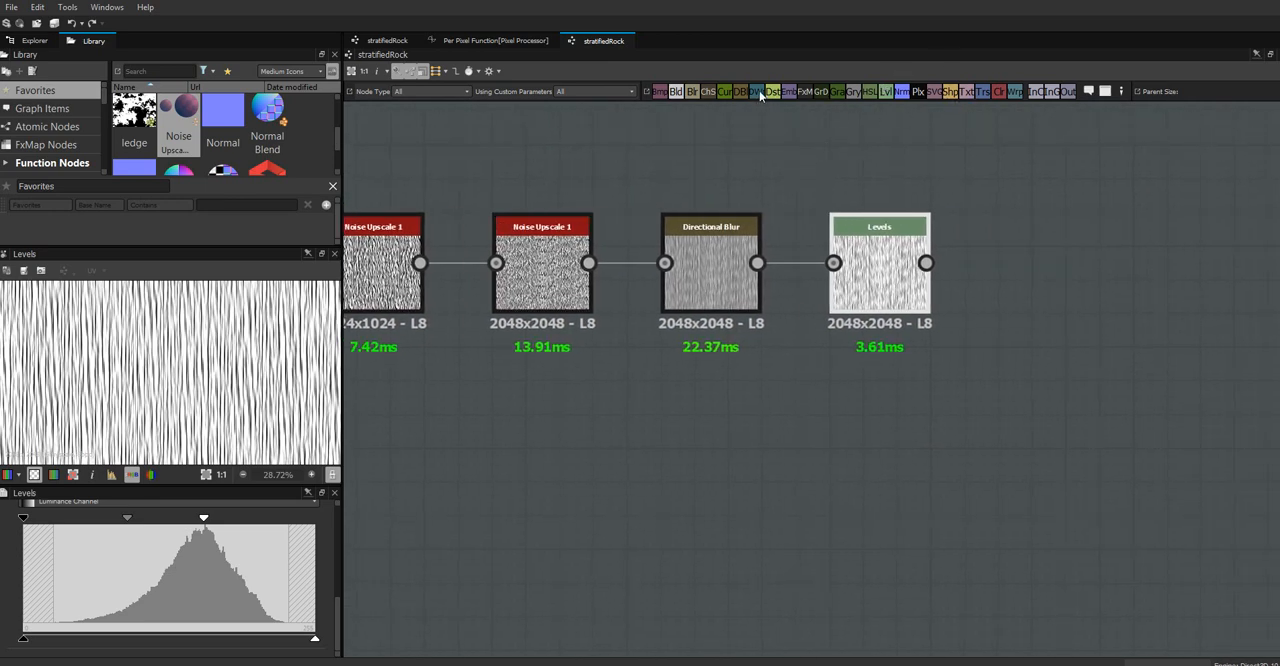
pyautogui.moveTo(760, 93); pyautogui.dragTo(1069, 271)
pyautogui.scroll(2, 1077, 279)
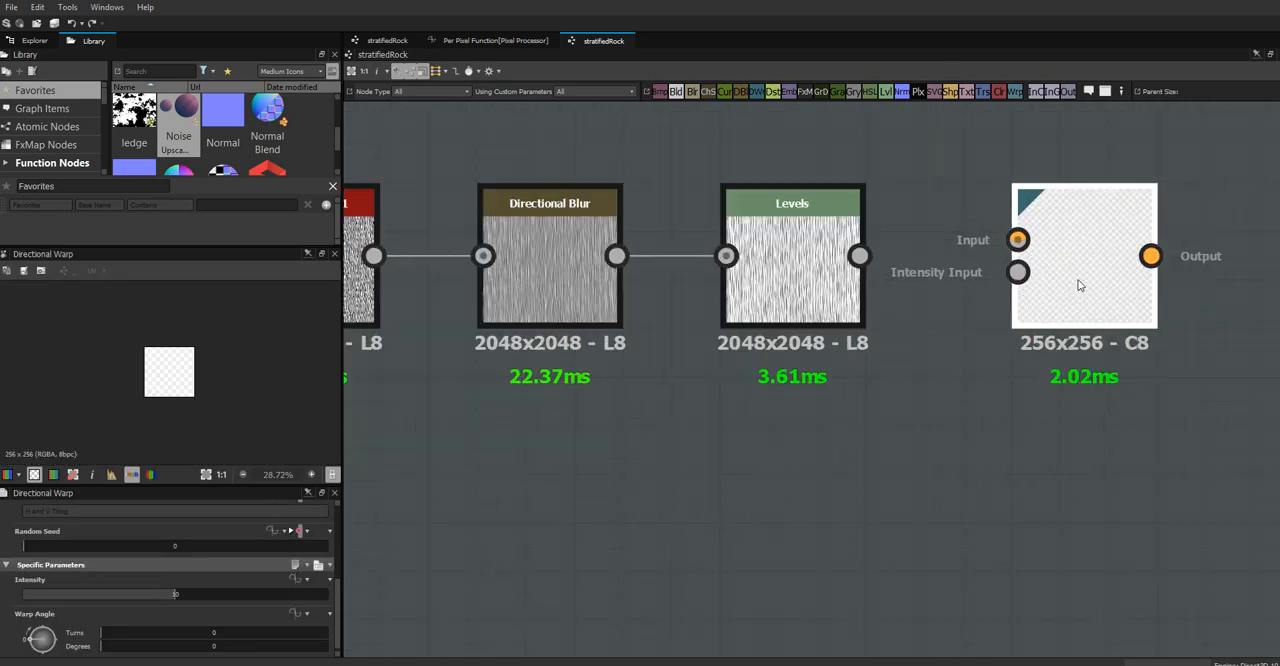
pyautogui.moveTo(931, 509); pyautogui.dragTo(667, 589, button='middle')
pyautogui.scroll(-1, 873, 335)
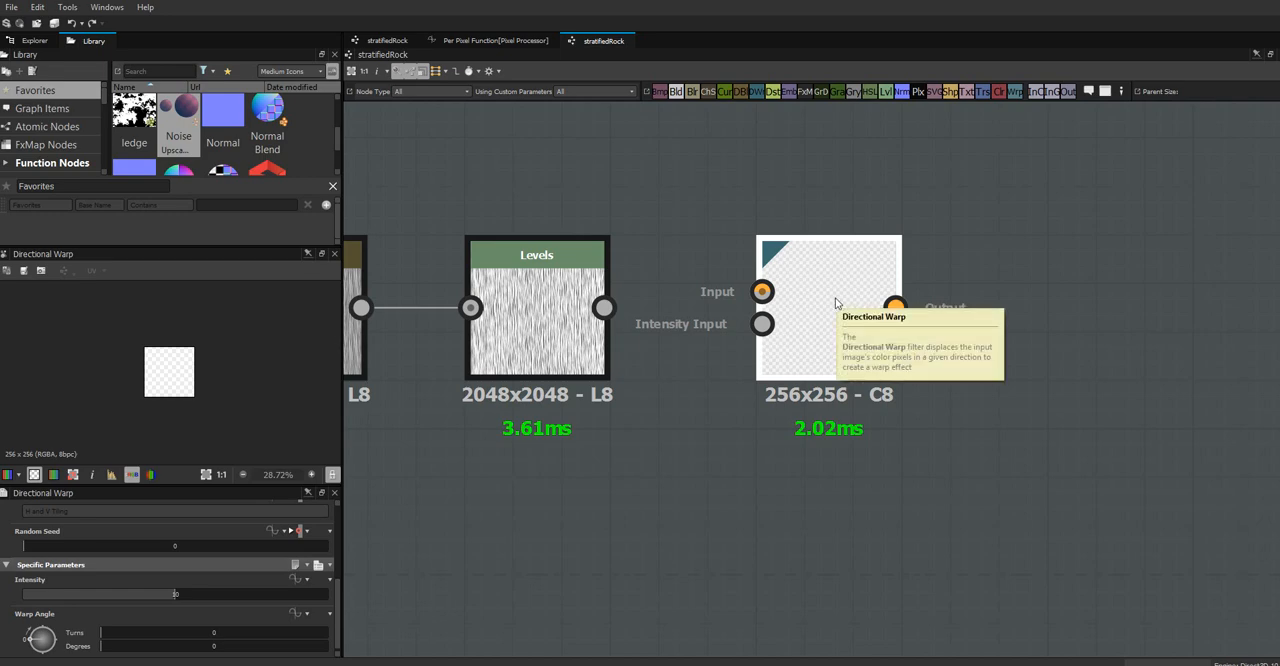
pyautogui.moveTo(851, 289); pyautogui.dragTo(866, 291)
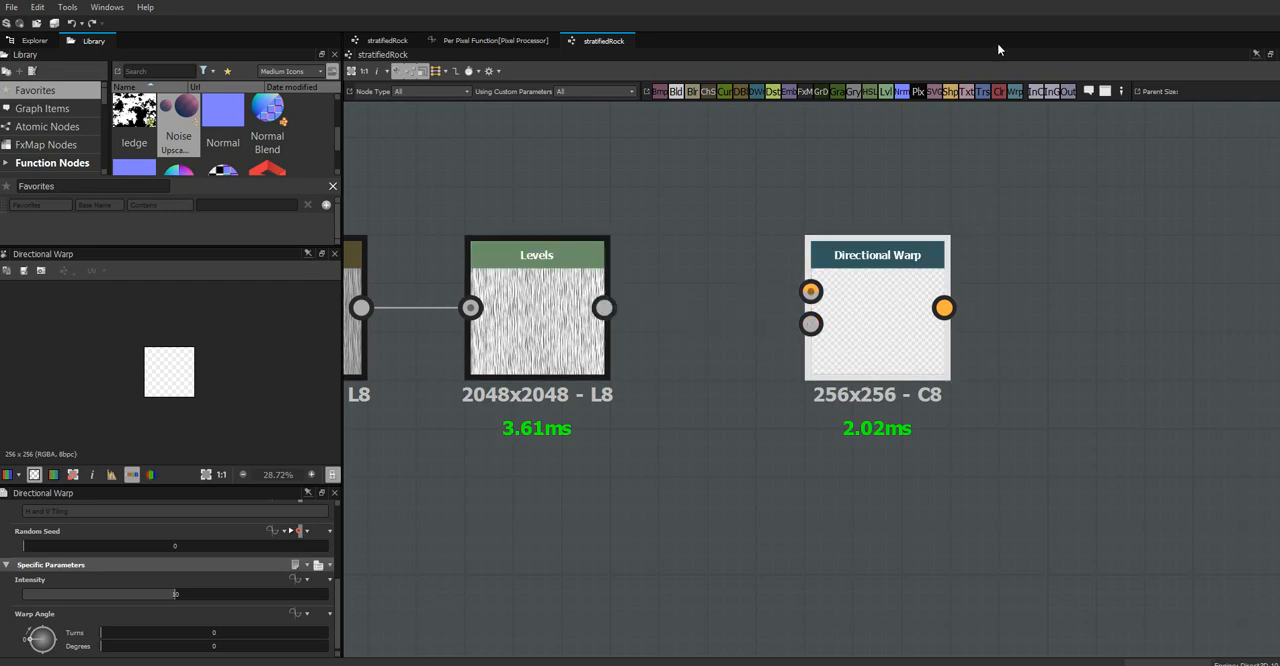
pyautogui.moveTo(1106, 209); pyautogui.dragTo(1119, 280)
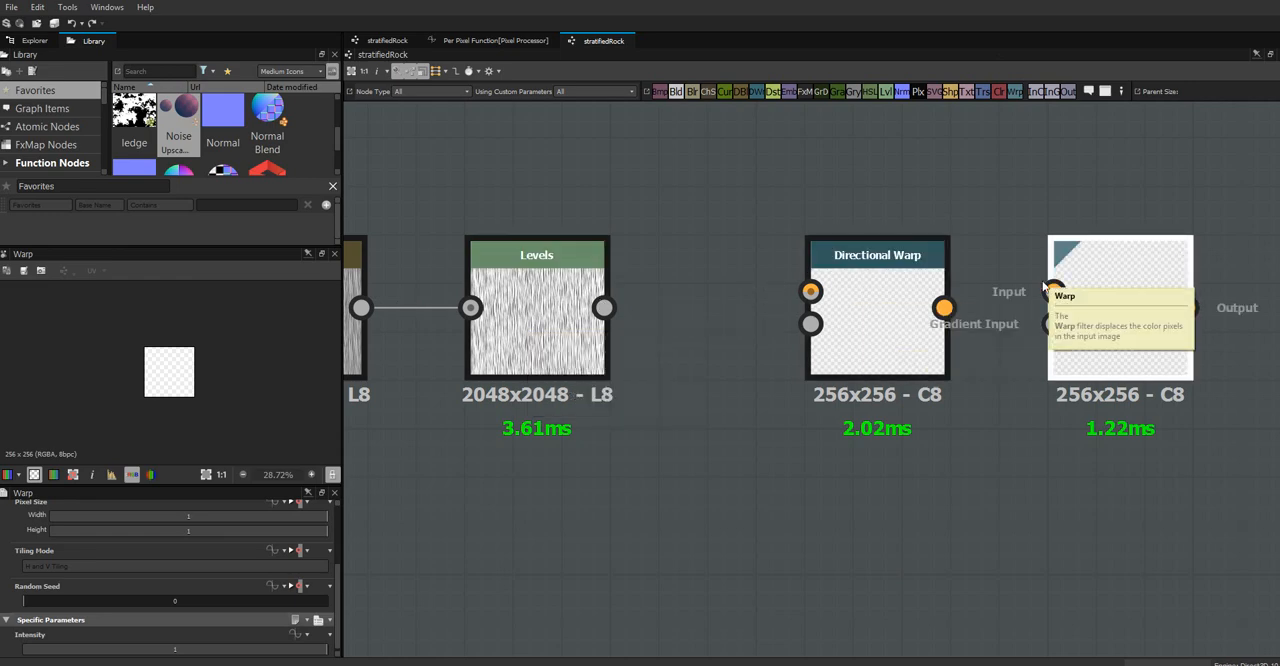
pyautogui.moveTo(603, 307); pyautogui.dragTo(810, 291)
pyautogui.doubleClick(876, 322)
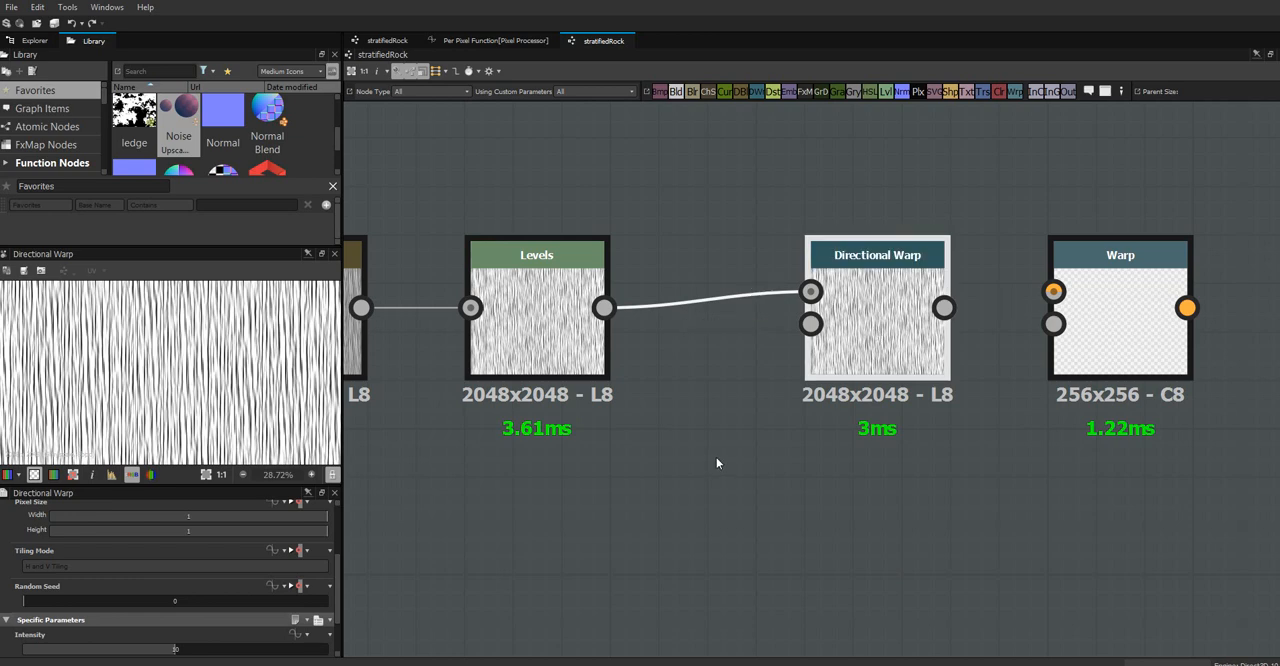
# Set the Directional Warp's warp angle to about half a turn and move the node slightly closer to the Levels node
pyautogui.moveTo(716, 457); pyautogui.dragTo(806, 380, button='middle')
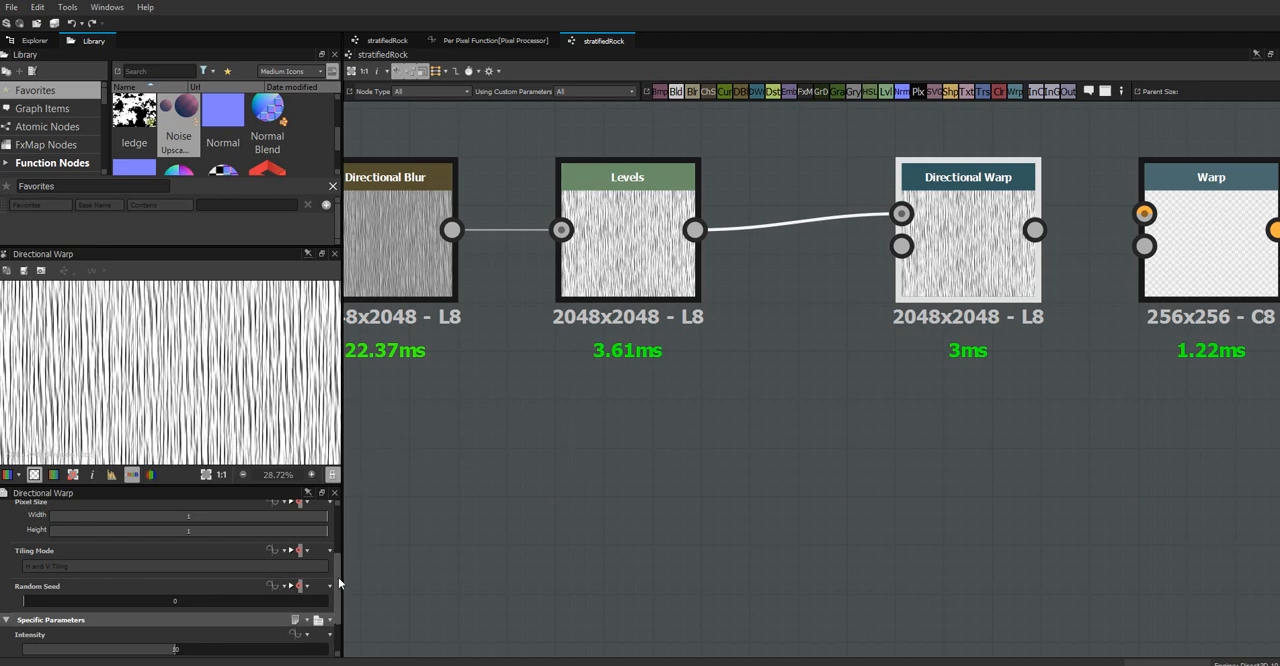
pyautogui.moveTo(337, 578); pyautogui.dragTo(343, 608)
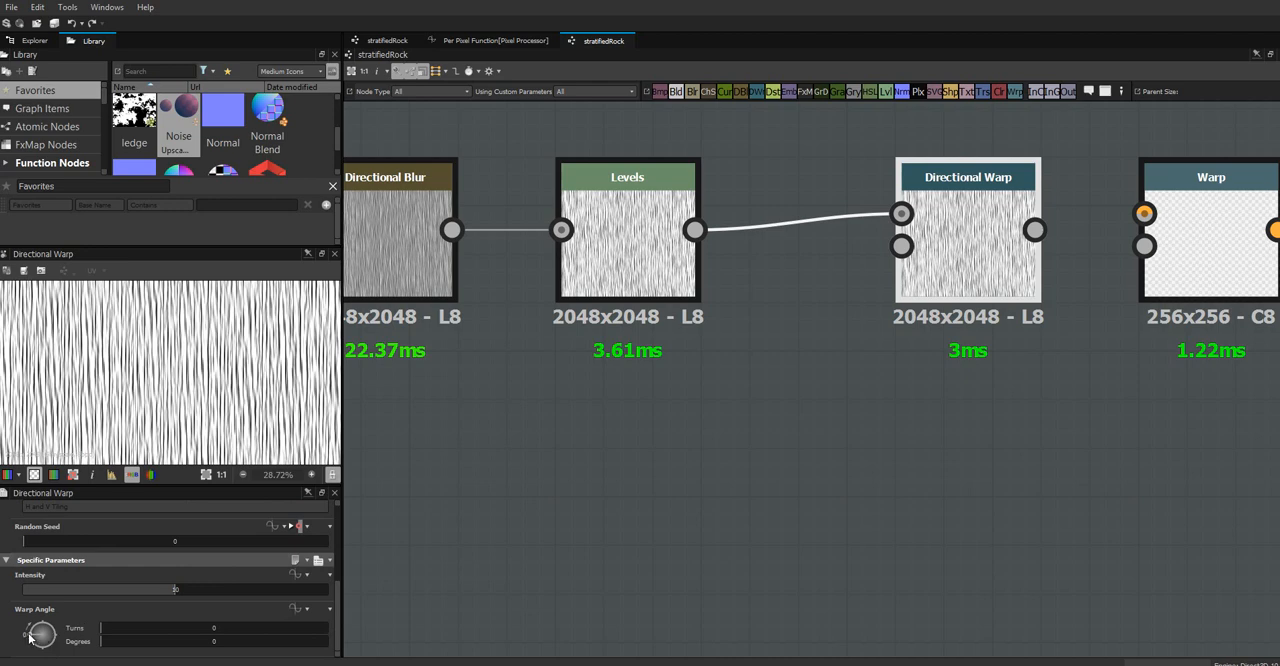
pyautogui.moveTo(30, 636); pyautogui.dragTo(40, 627)
pyautogui.moveTo(42, 625); pyautogui.dragTo(18, 639)
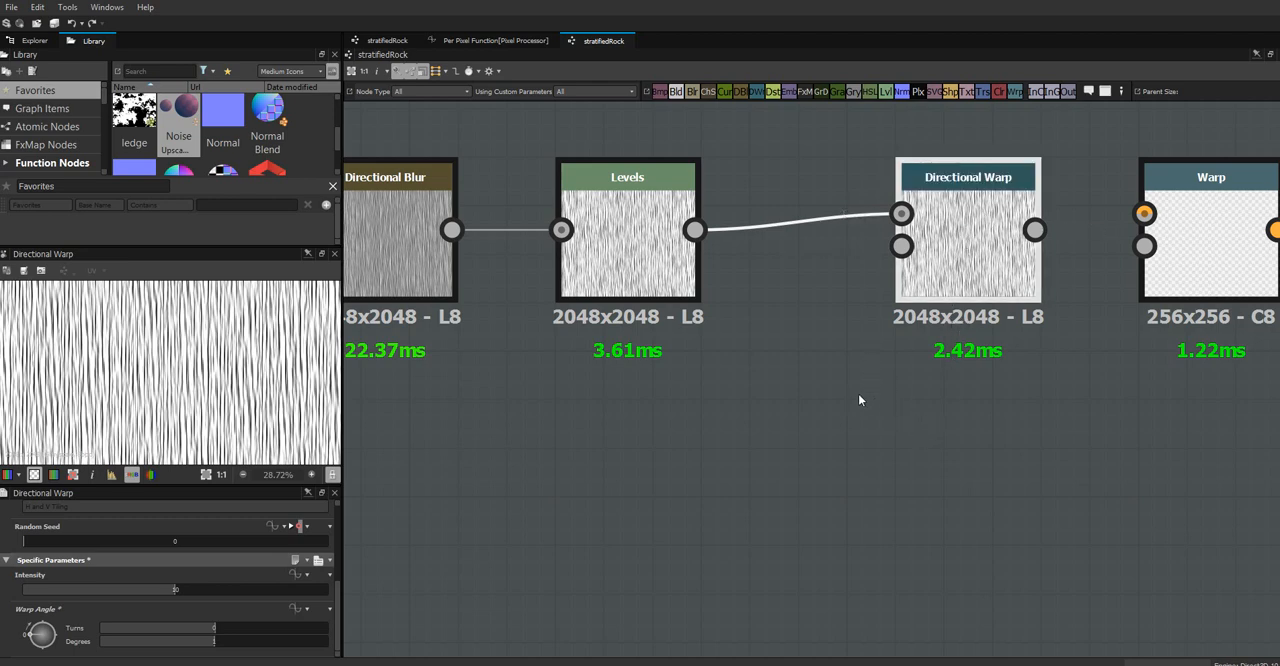
pyautogui.moveTo(775, 372); pyautogui.dragTo(952, 440, button='middle')
pyautogui.moveTo(1146, 362); pyautogui.dragTo(1121, 361)
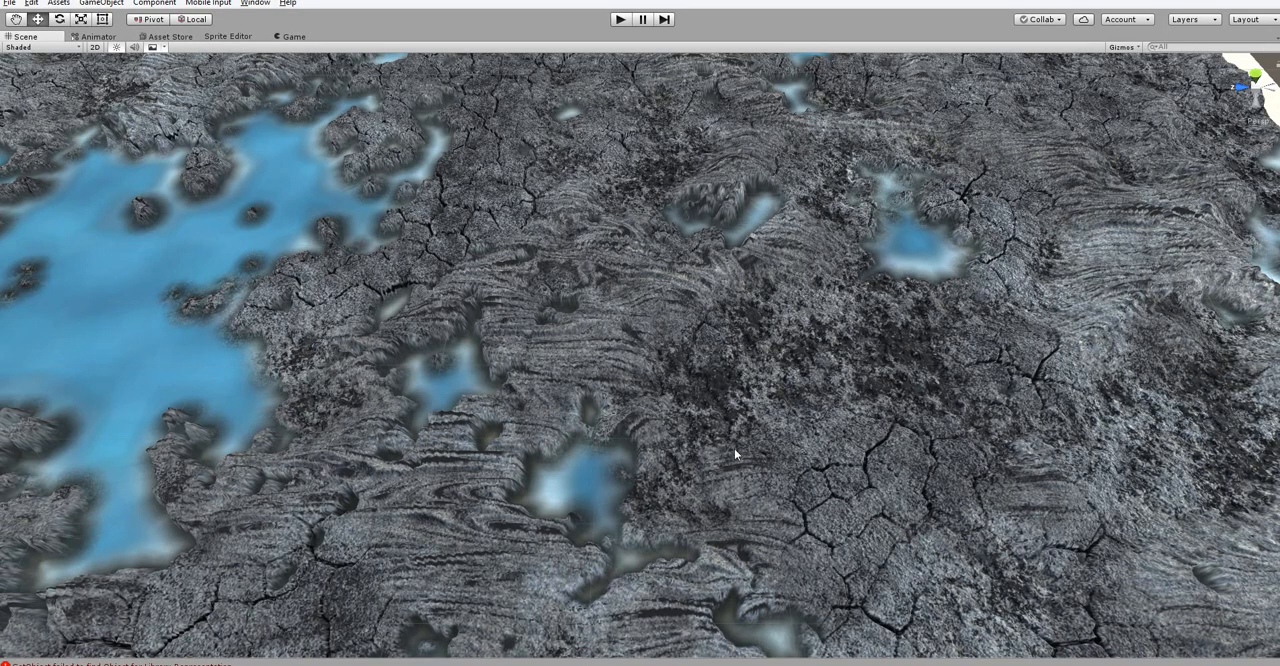
# Switch to the Unity scene and examine the direction and warping of the stratified rock lines across the terrain
pyautogui.keyDown('alt'); pyautogui.moveTo(734, 453); pyautogui.dragTo(422, 408); pyautogui.keyUp('alt')
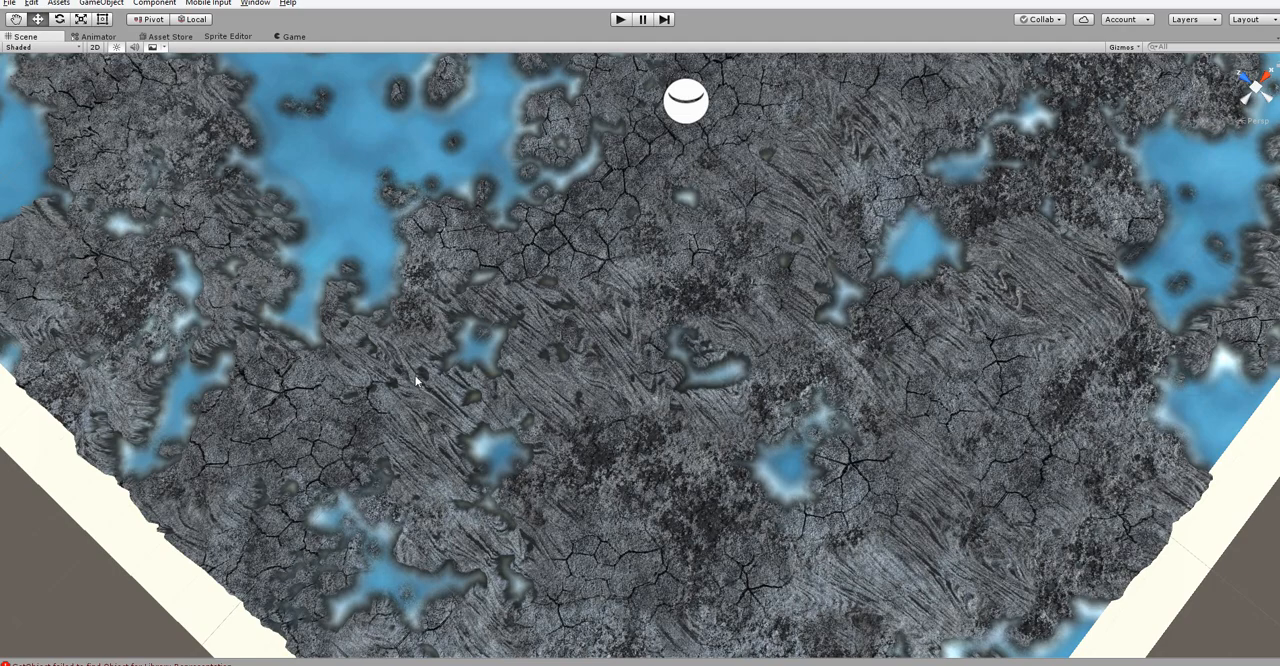
pyautogui.keyDown('alt'); pyautogui.moveTo(506, 433); pyautogui.dragTo(617, 374); pyautogui.keyUp('alt')
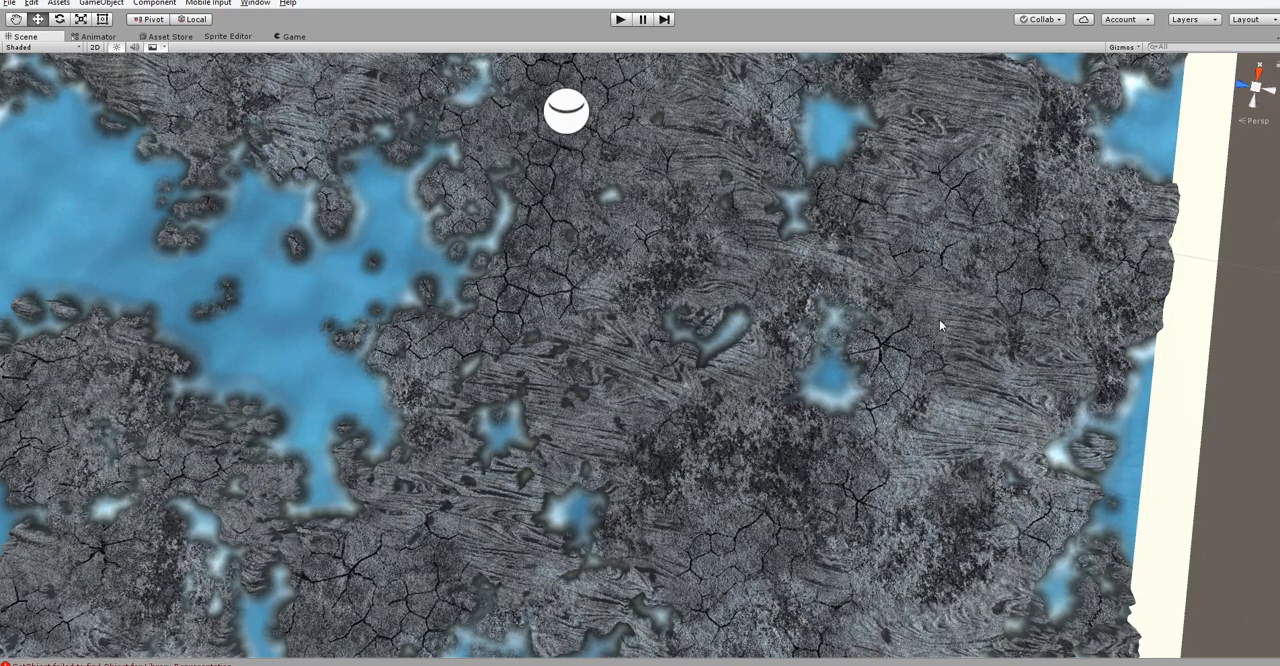
pyautogui.keyDown('alt'); pyautogui.moveTo(871, 536); pyautogui.dragTo(543, 523); pyautogui.keyUp('alt')
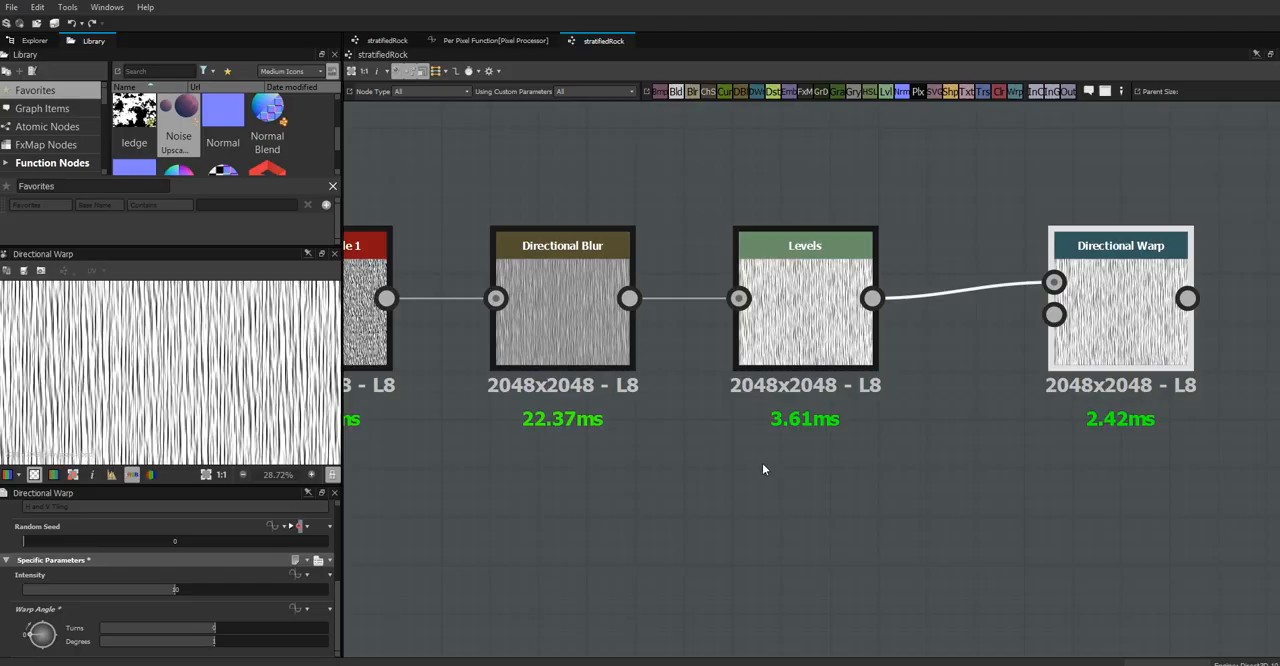
# Return to Substance Designer and move the Directional Warp node a little closer to the Levels node
pyautogui.moveTo(1014, 411); pyautogui.dragTo(955, 349, button='middle')
pyautogui.moveTo(1068, 288); pyautogui.dragTo(1046, 292)
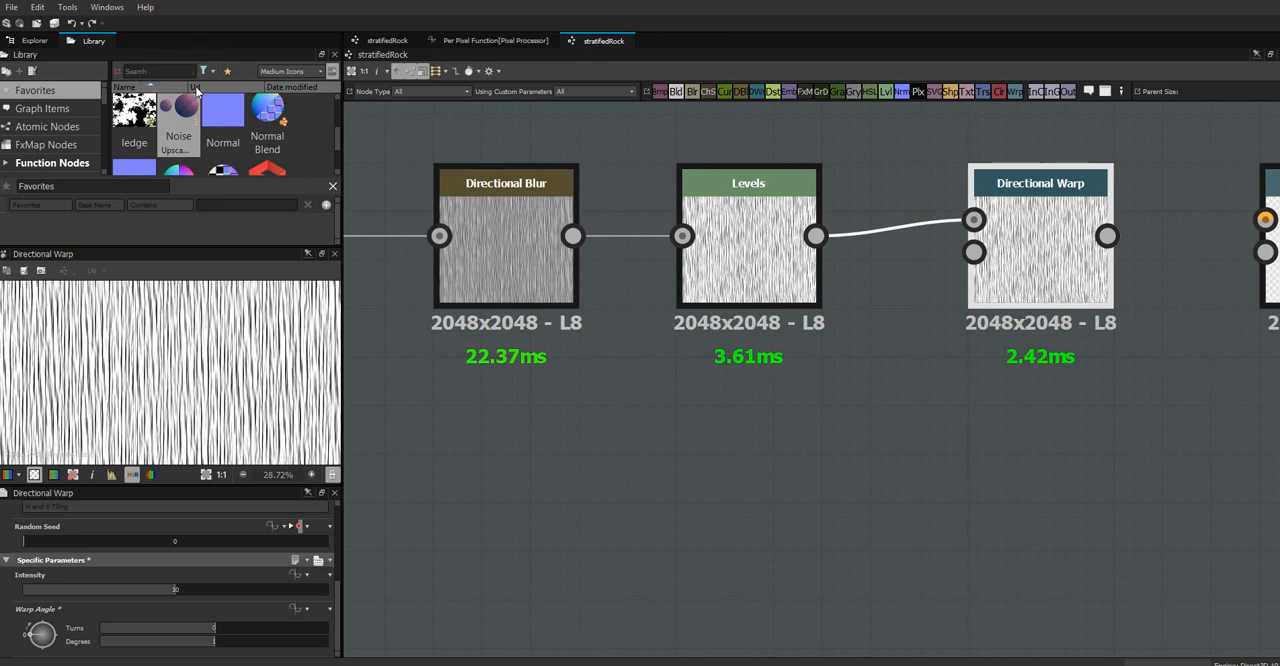
# Search the library for crysta and add the Crystal 2 node directly below the Directional Blur node
pyautogui.write('crysta')
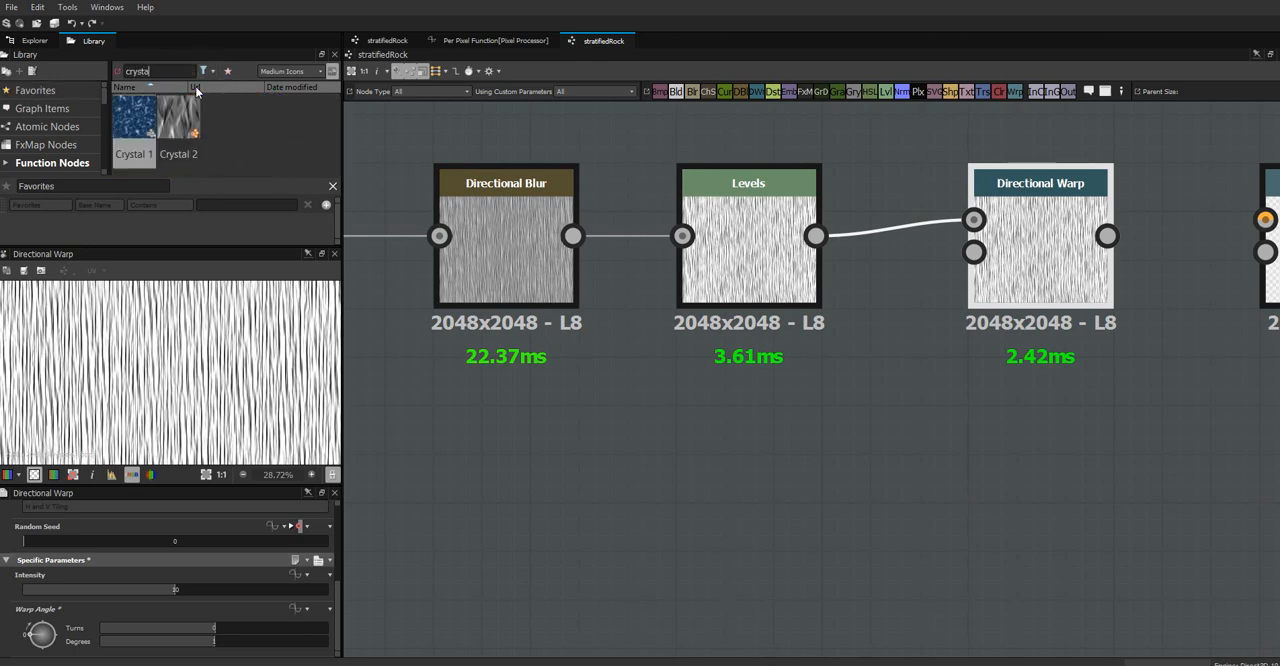
pyautogui.moveTo(178, 115); pyautogui.dragTo(457, 430)
pyautogui.moveTo(681, 468); pyautogui.dragTo(866, 428, button='middle')
pyautogui.moveTo(660, 418); pyautogui.dragTo(694, 452)
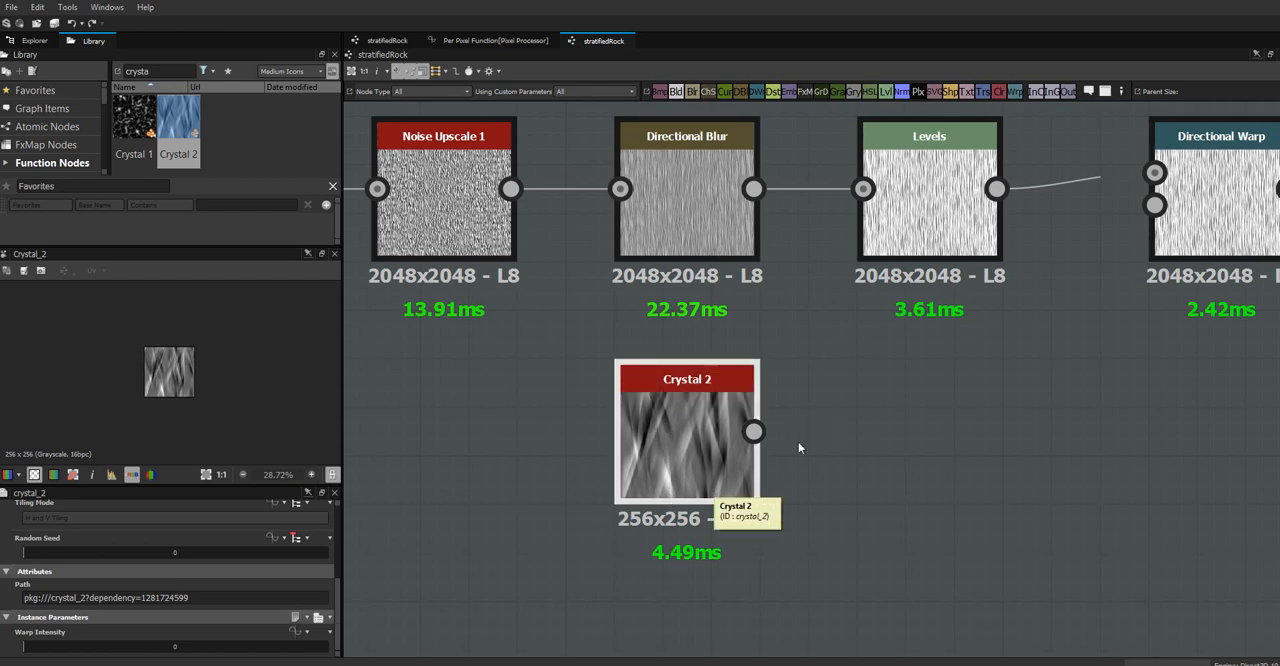
pyautogui.moveTo(900, 440); pyautogui.dragTo(793, 434, button='middle')
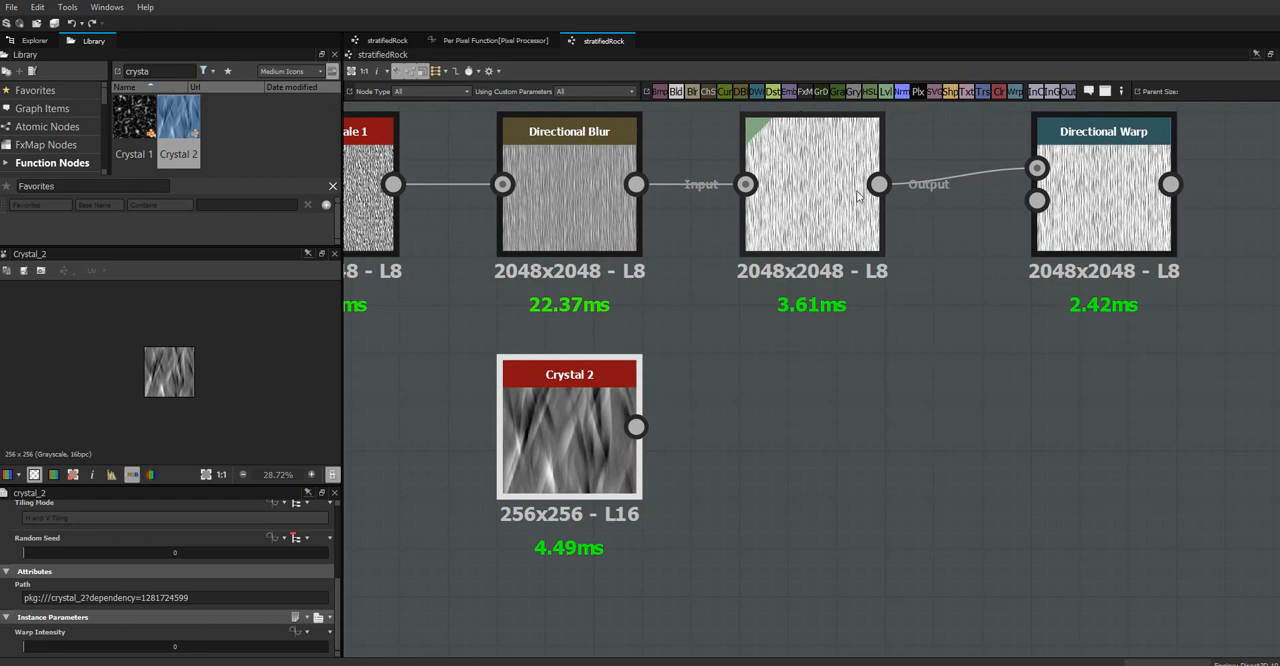
# Add the Noise Upscale 1 node from the library favorites beside Crystal 2 and connect Crystal 2's output to its grayscale input
pyautogui.click(68, 90)
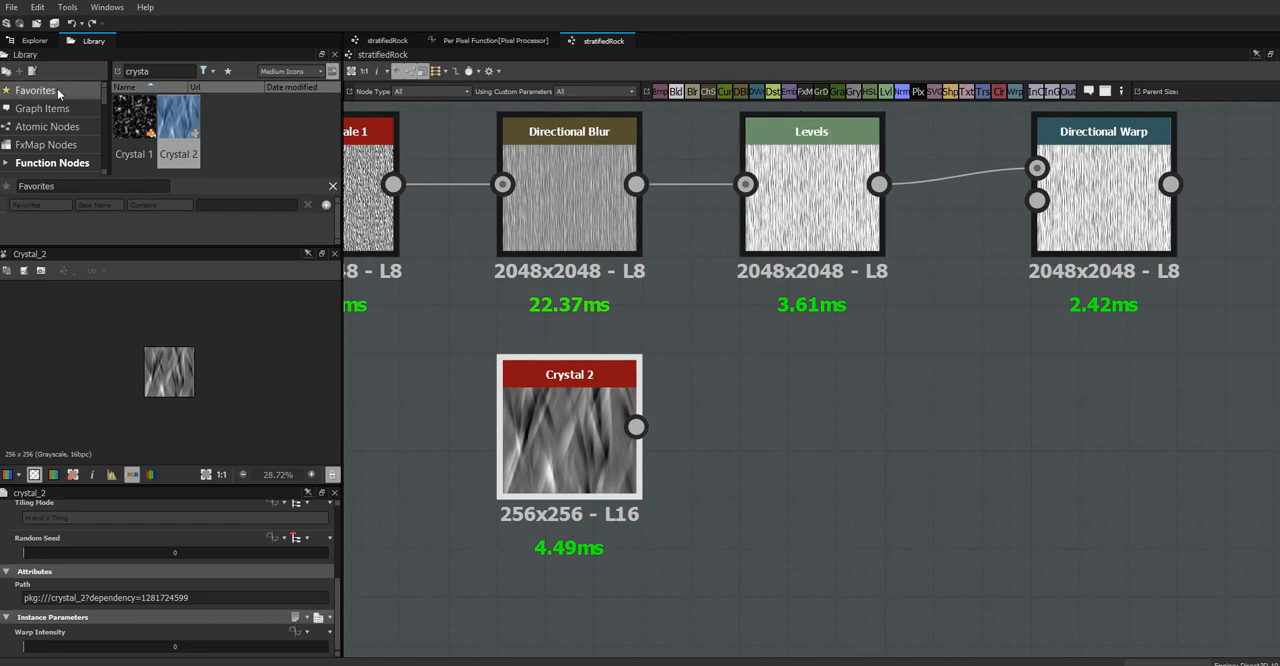
pyautogui.scroll(-2, 338, 132)
pyautogui.scroll(-1, 338, 132)
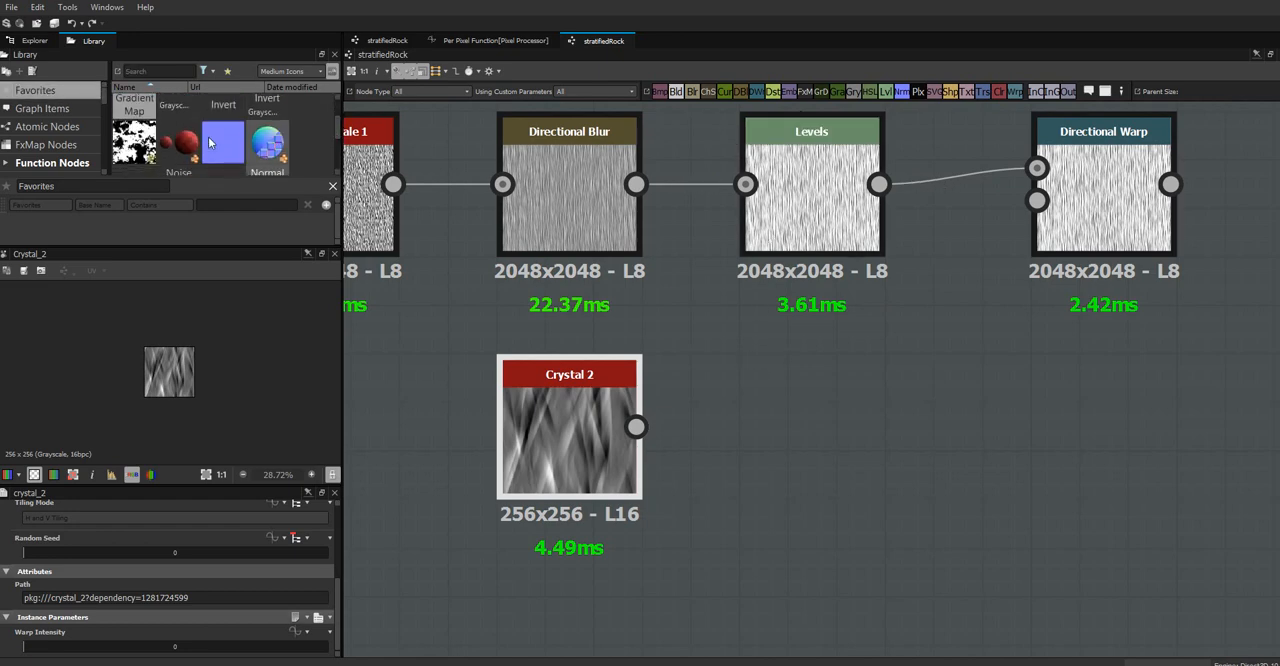
pyautogui.moveTo(178, 142); pyautogui.dragTo(765, 434)
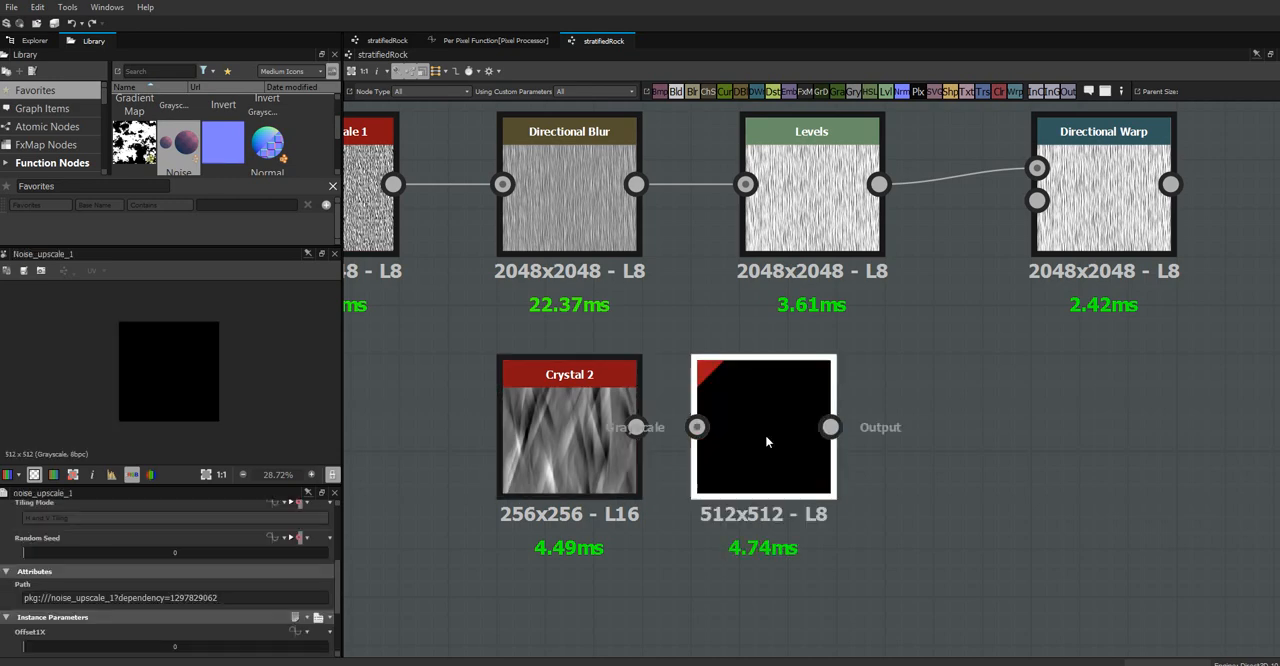
pyautogui.moveTo(636, 427); pyautogui.dragTo(697, 428)
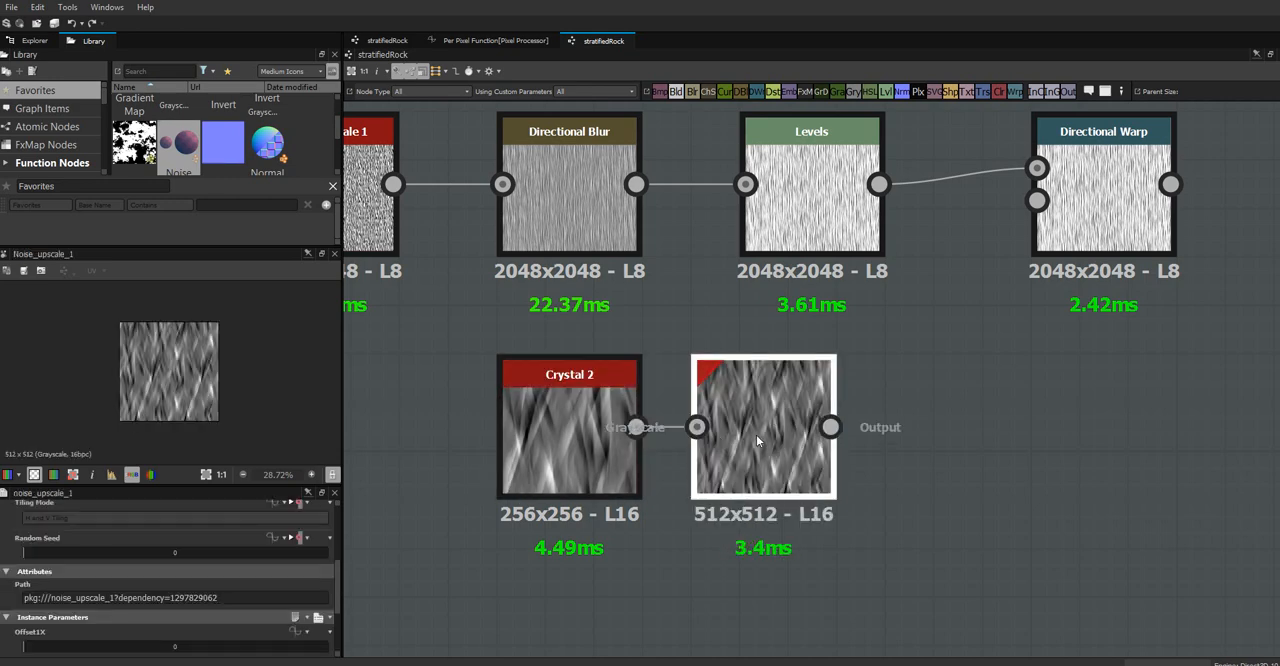
# Duplicate the Noise Upscale 1 node, place the copy after the original and feed the original's output into it
pyautogui.hotkey('ctrl', 'd')
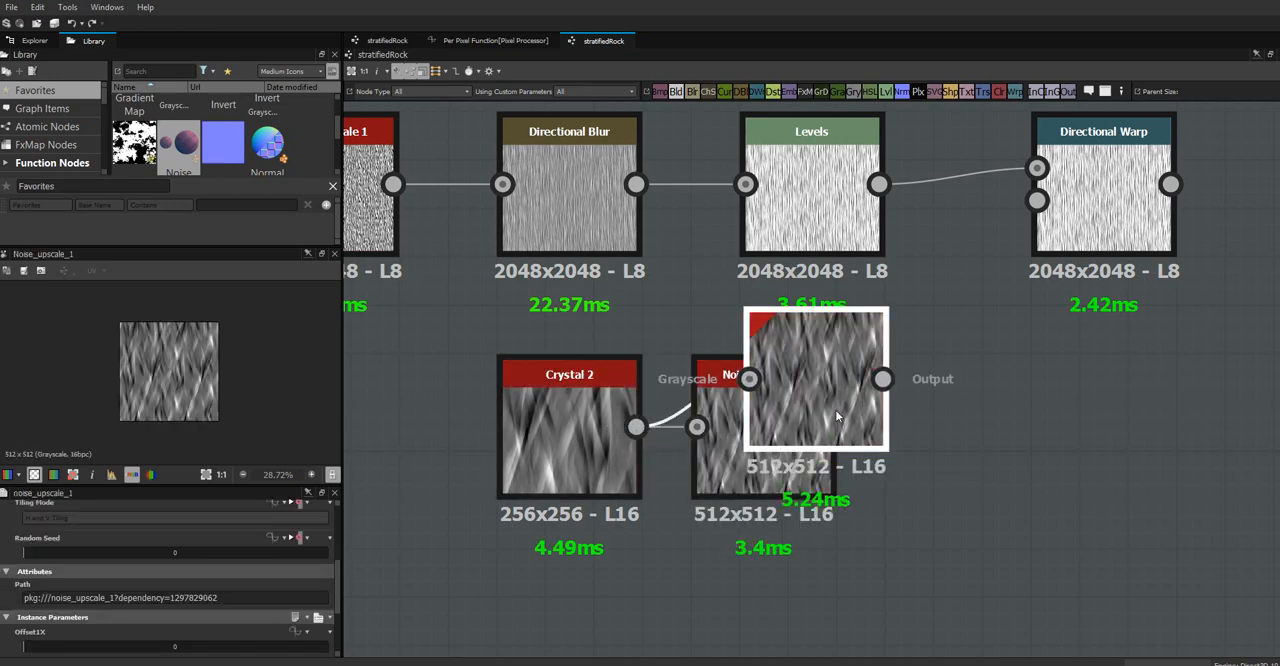
pyautogui.moveTo(834, 411); pyautogui.dragTo(1009, 460)
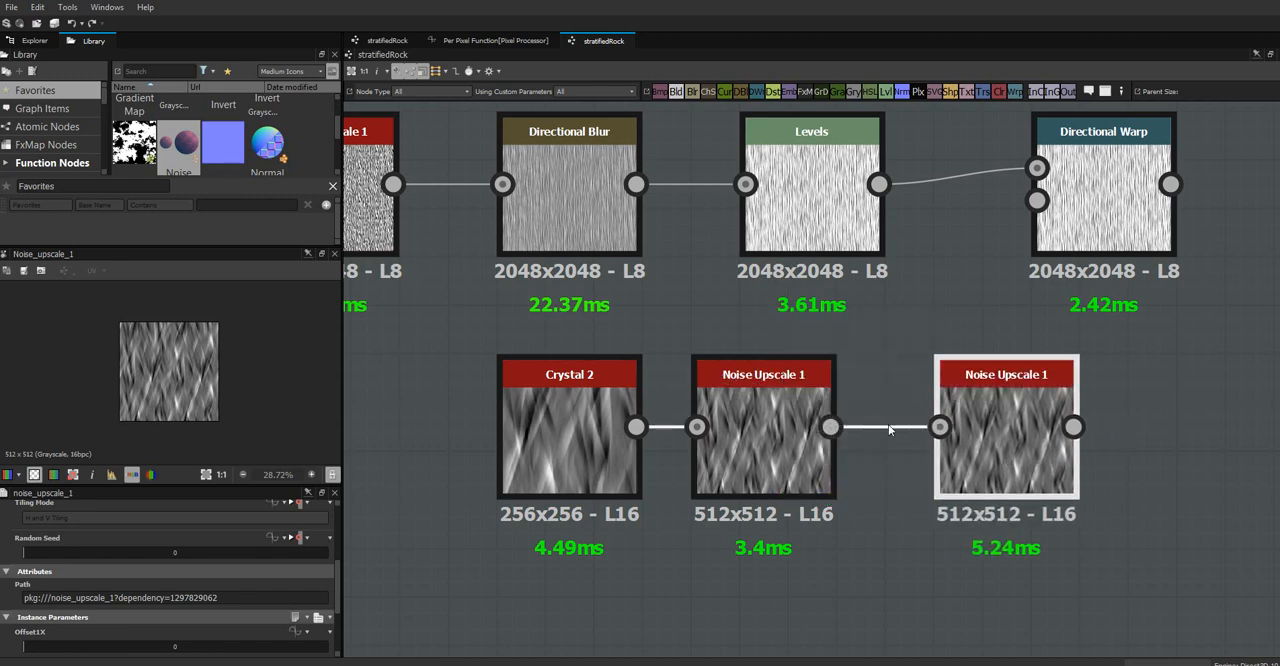
pyautogui.moveTo(830, 427); pyautogui.dragTo(939, 427)
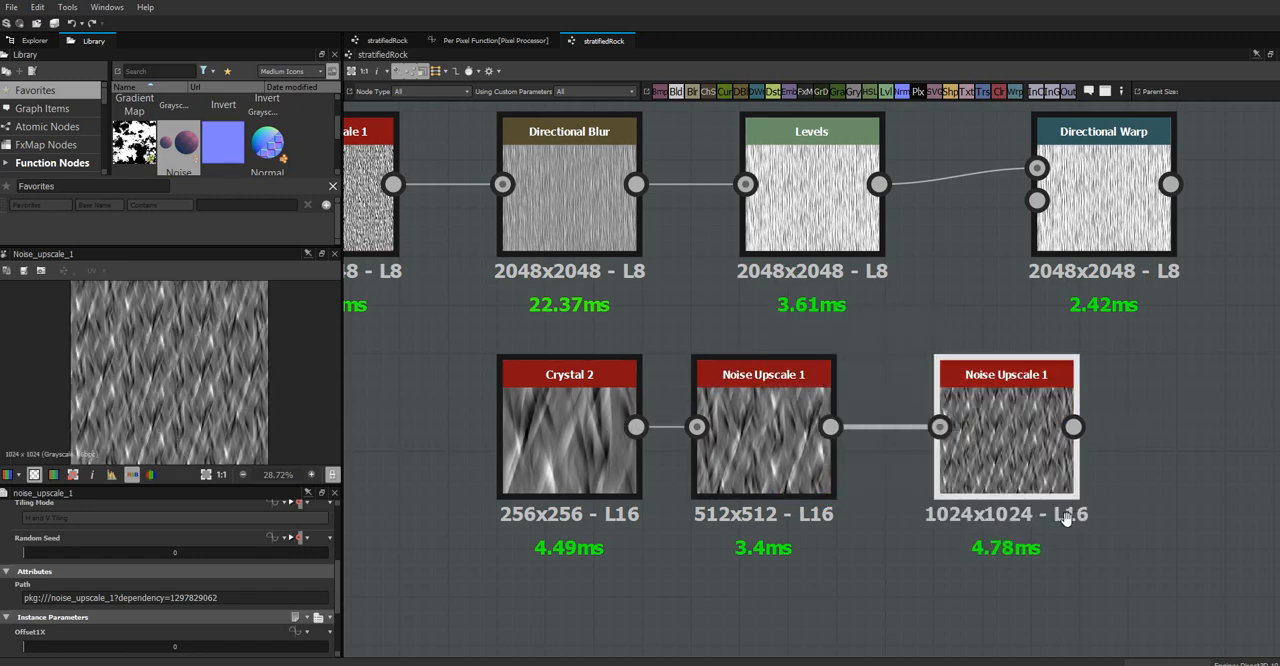
# Set the first Noise Upscale 1 node's Offset1X to 0.09, Offset1Y to 0.08 and Offset2X to 0.18, and raise Offset2Y slightly
pyautogui.moveTo(1072, 518); pyautogui.dragTo(910, 513, button='middle')
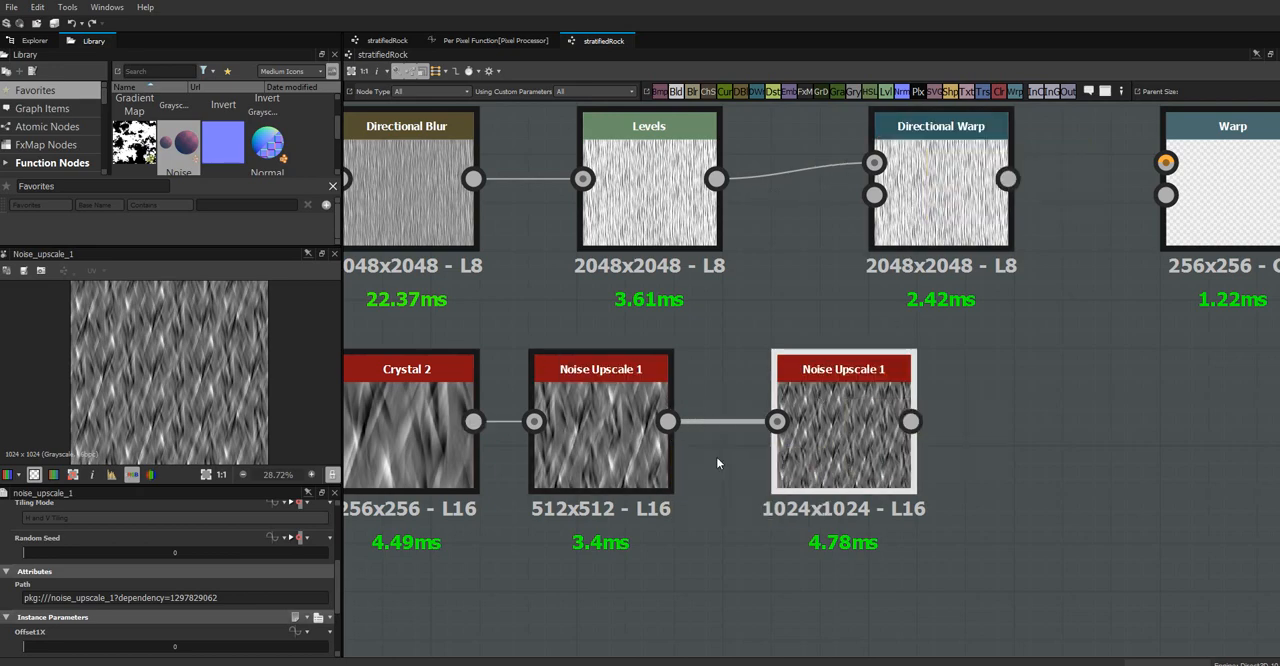
pyautogui.moveTo(709, 446); pyautogui.dragTo(900, 408, button='middle')
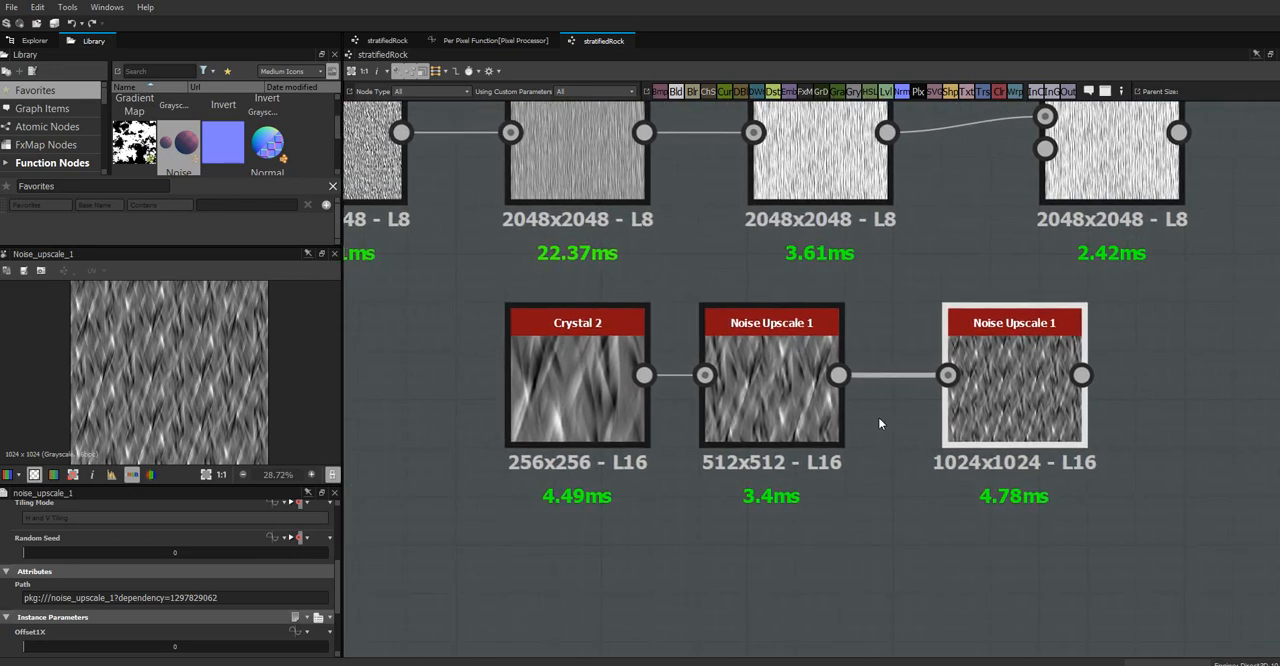
pyautogui.click(773, 409)
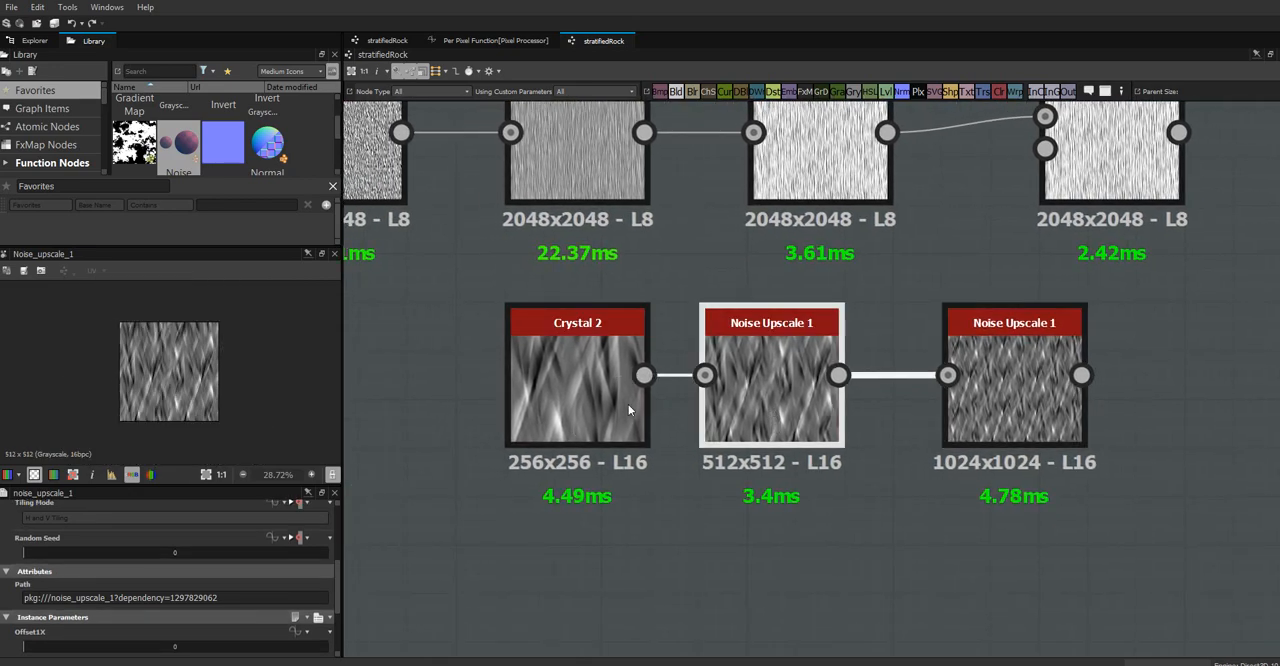
pyautogui.moveTo(340, 578); pyautogui.dragTo(344, 630)
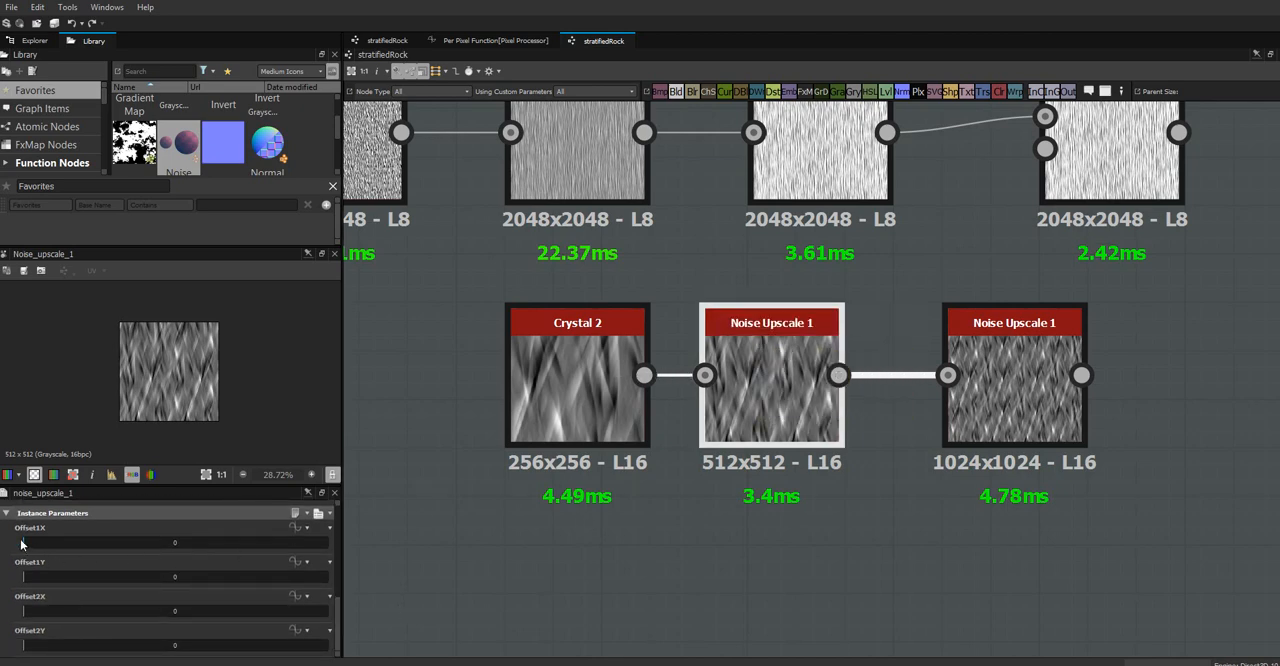
pyautogui.moveTo(24, 545); pyautogui.dragTo(51, 548)
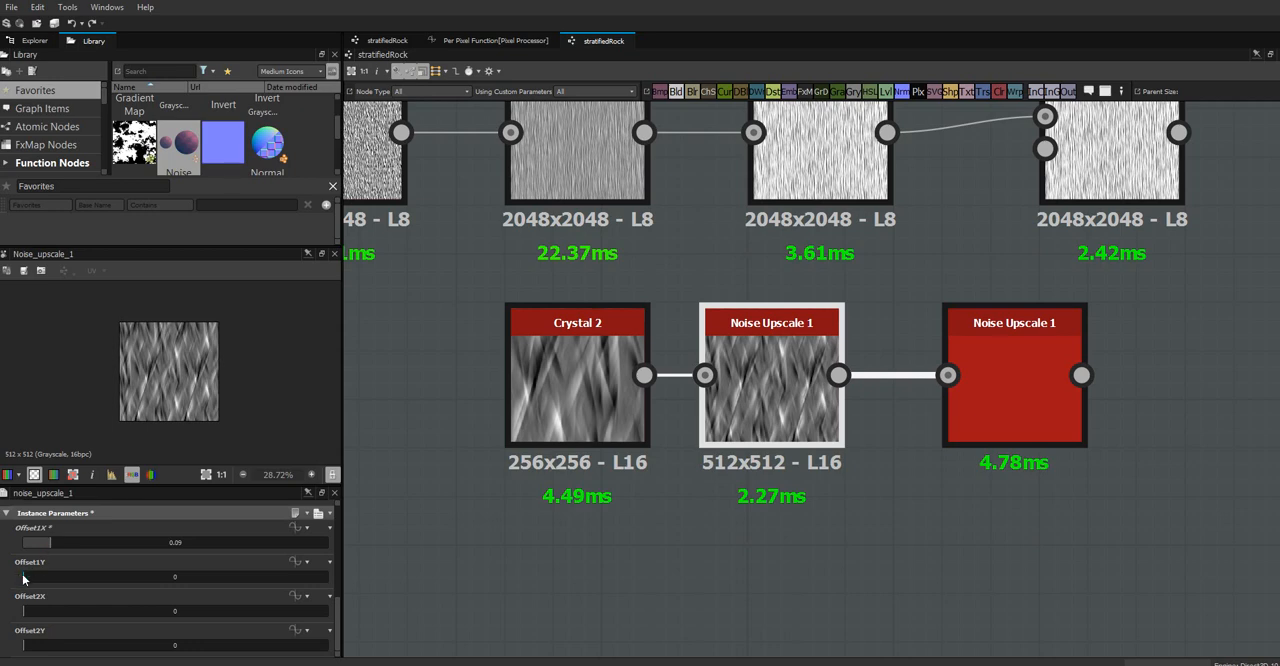
pyautogui.moveTo(24, 578); pyautogui.dragTo(77, 607)
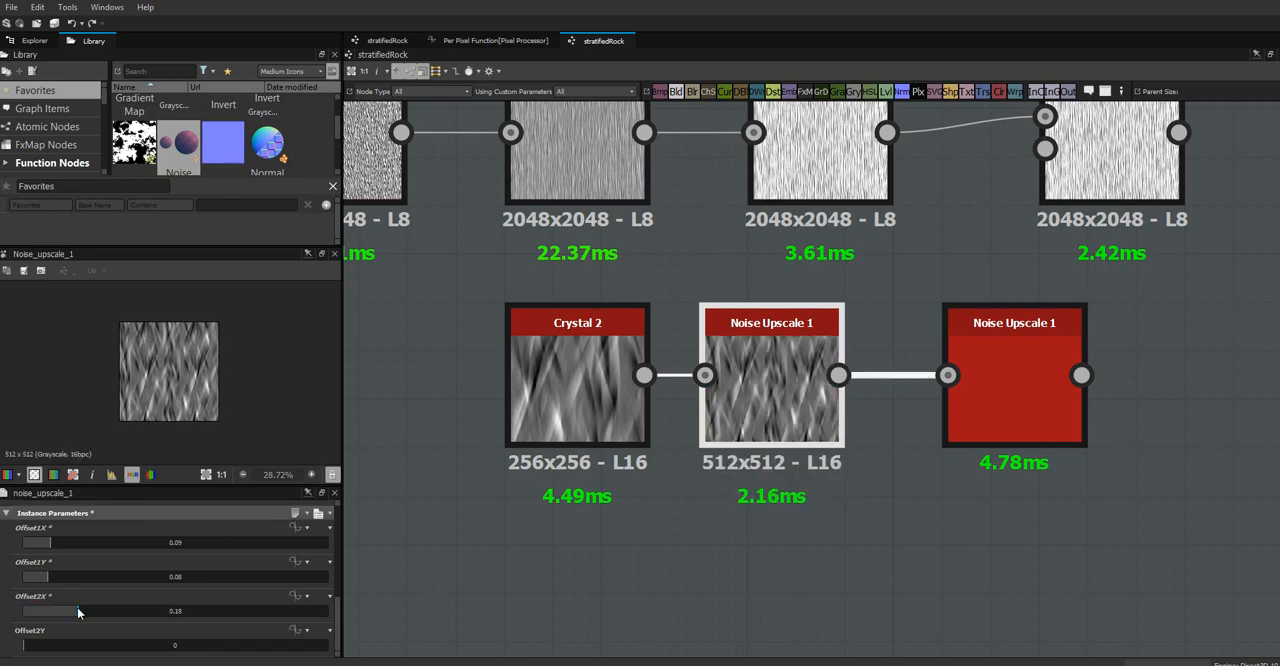
pyautogui.moveTo(24, 647); pyautogui.dragTo(56, 644)
# Set the second Noise Upscale 1 node's Offset1X to 0.07, Offset1Y to 0.14, Offset2X to 0.04 and Offset2Y to 0.06
pyautogui.doubleClick(1012, 395)
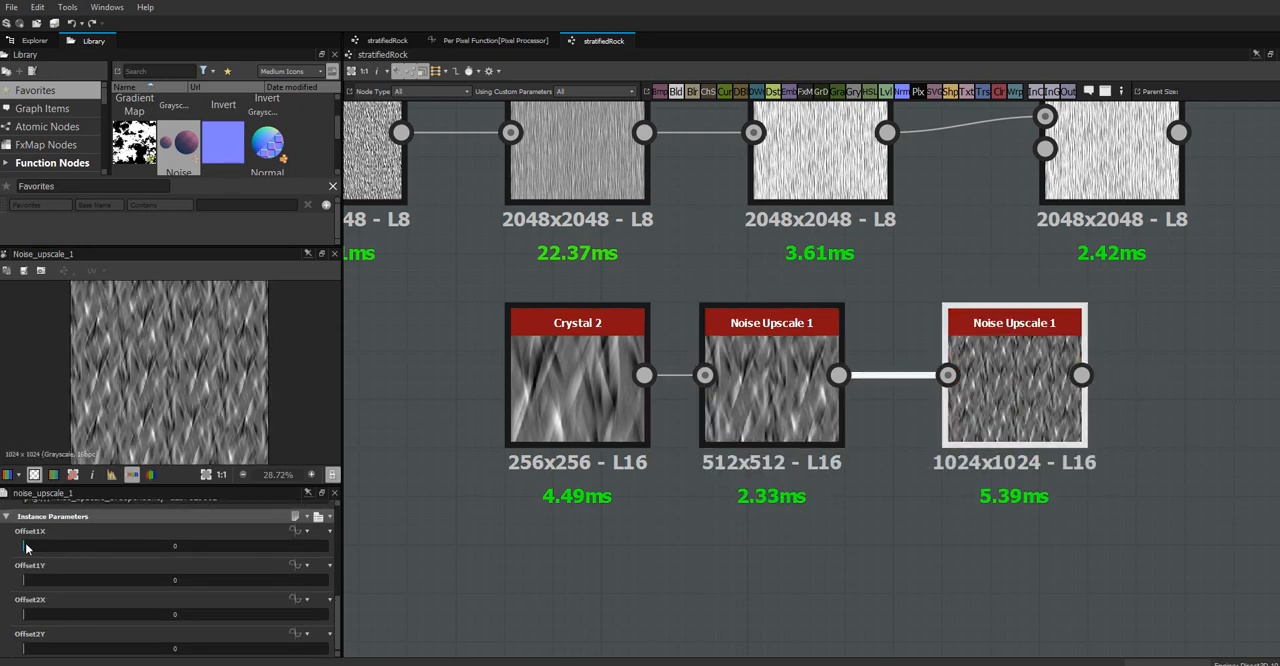
pyautogui.moveTo(26, 547); pyautogui.dragTo(64, 579)
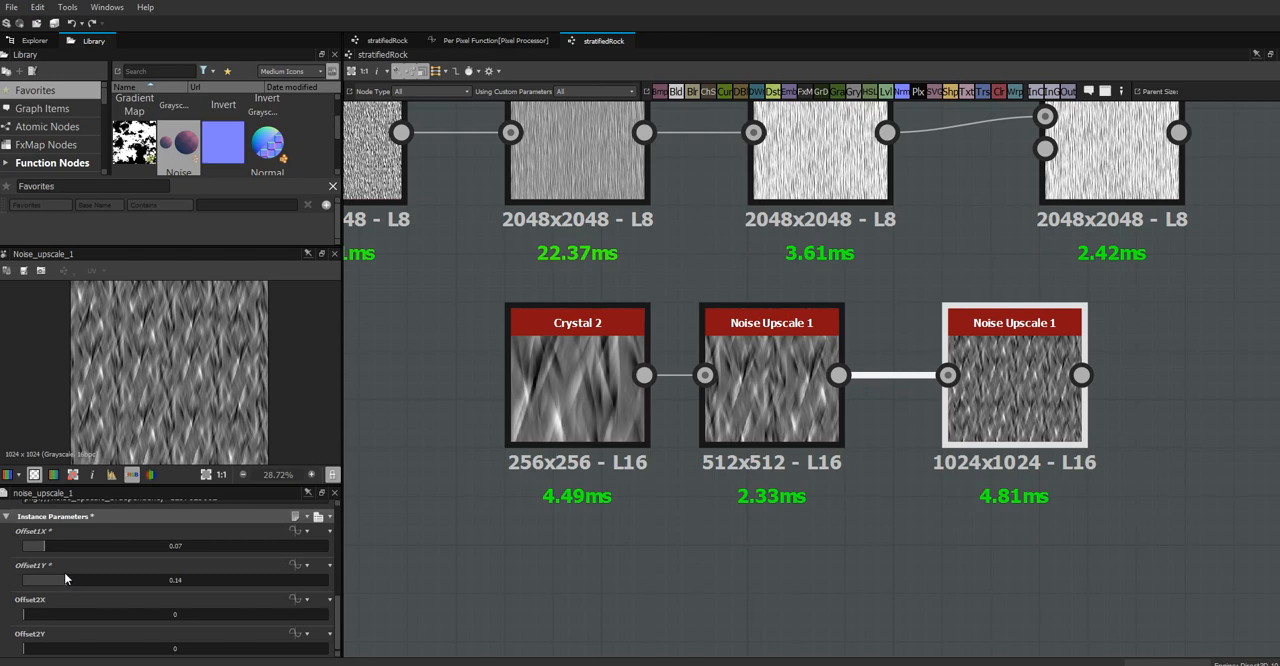
pyautogui.moveTo(24, 614); pyautogui.dragTo(42, 652)
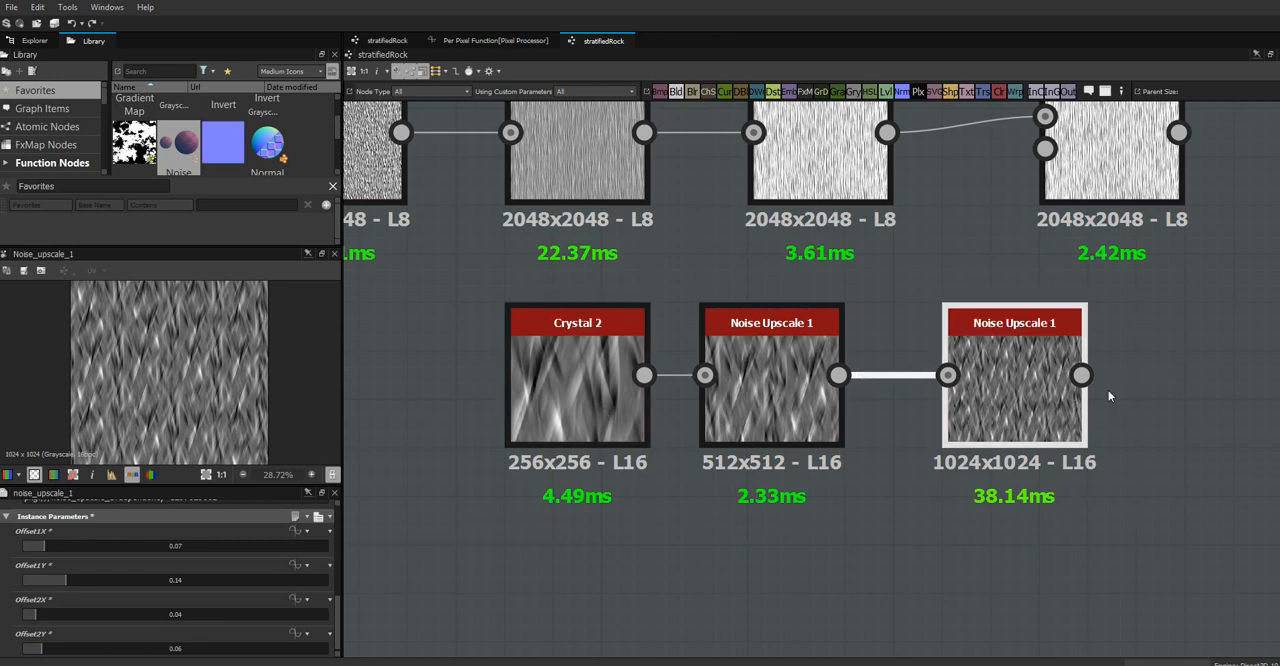
# Space out the Warp and Directional Warp nodes, and connect the second Noise Upscale 1 to the Directional Warp's intensity input
pyautogui.moveTo(992, 416); pyautogui.dragTo(651, 454, button='middle')
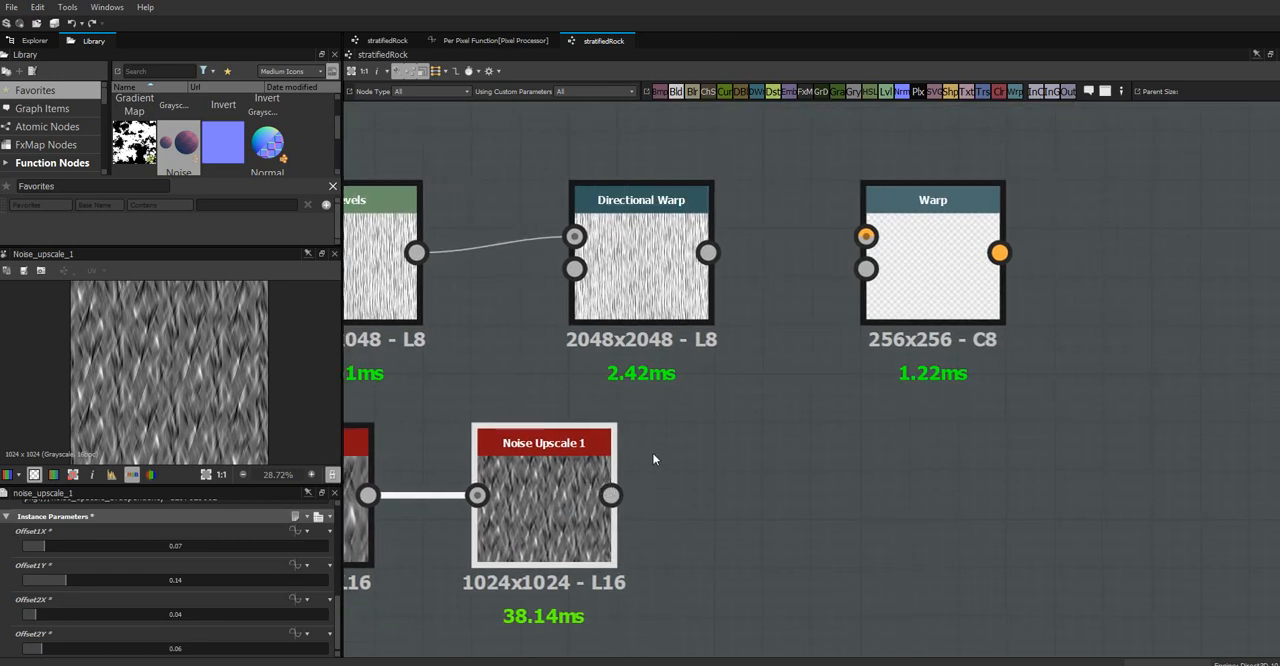
pyautogui.click(960, 286)
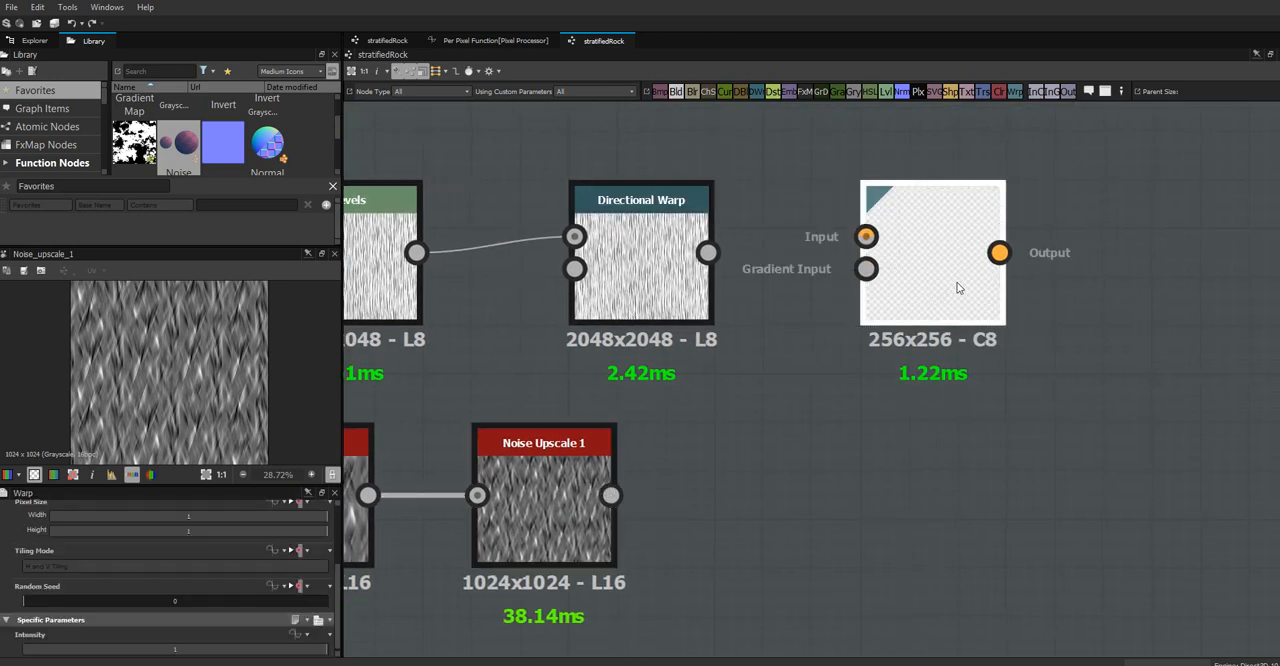
pyautogui.moveTo(960, 286); pyautogui.dragTo(1203, 313)
pyautogui.moveTo(674, 290); pyautogui.dragTo(760, 290)
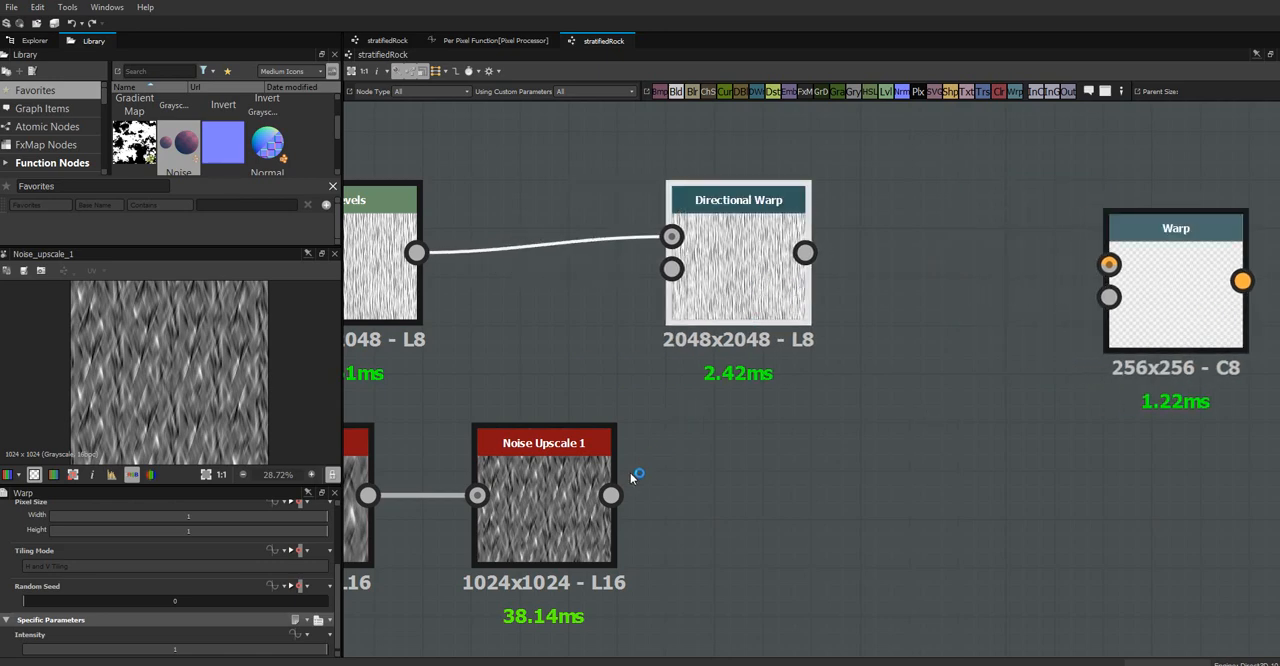
pyautogui.moveTo(610, 495); pyautogui.dragTo(668, 280)
# Preview the Directional Warp node and set its intensity to 6.33
pyautogui.click(713, 278)
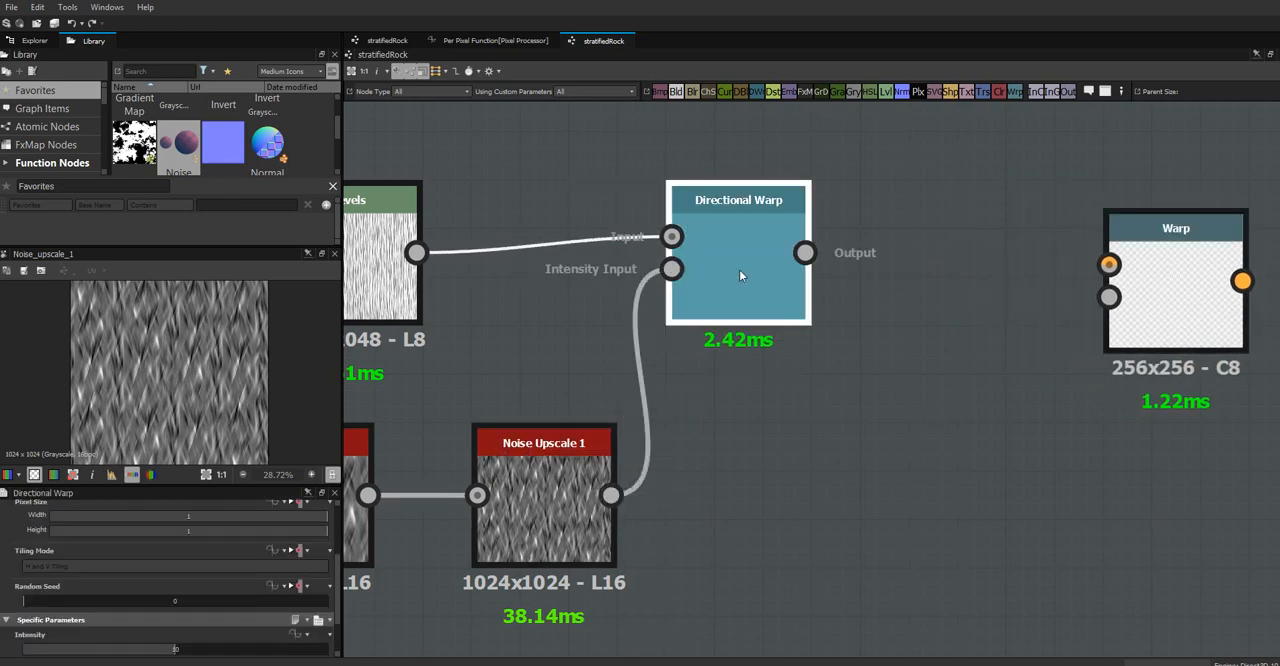
pyautogui.doubleClick(741, 276)
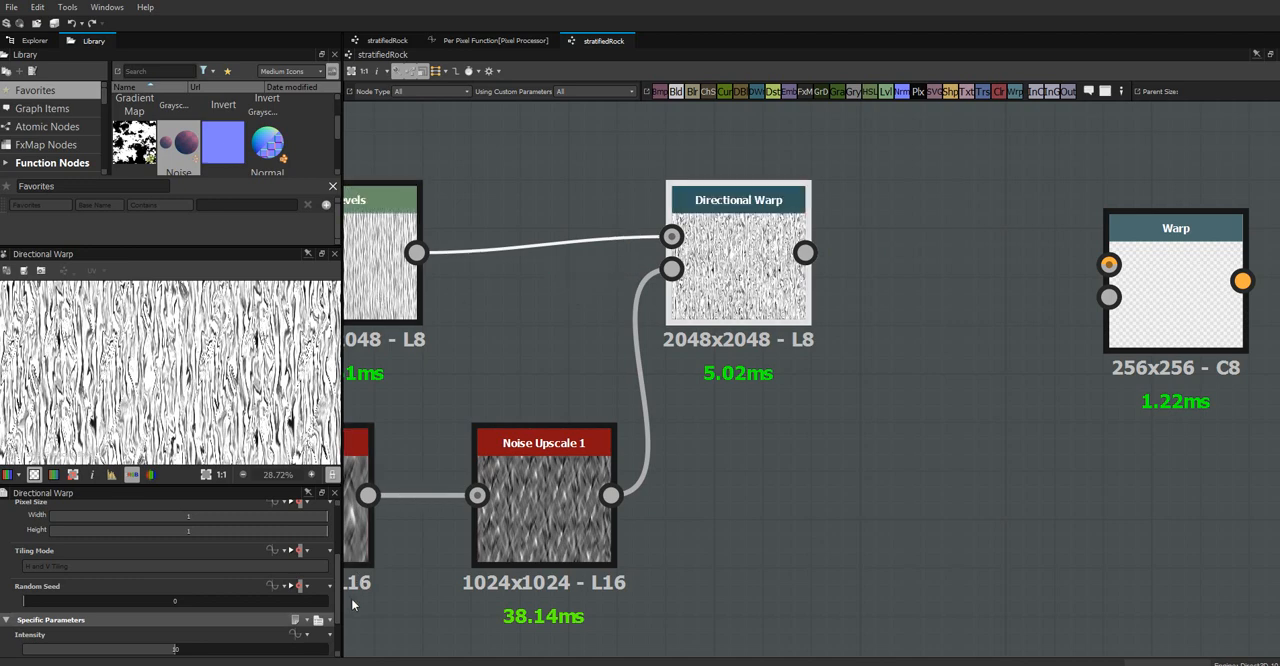
pyautogui.scroll(-2, 338, 549)
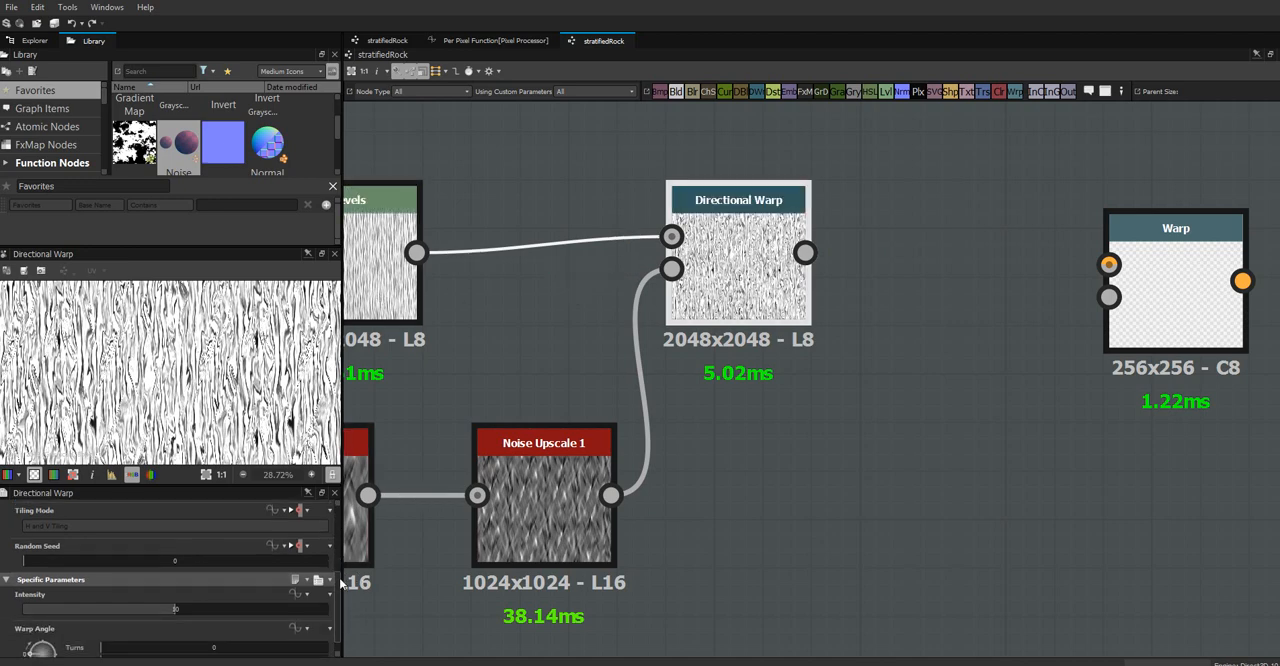
pyautogui.moveTo(152, 620); pyautogui.dragTo(120, 622)
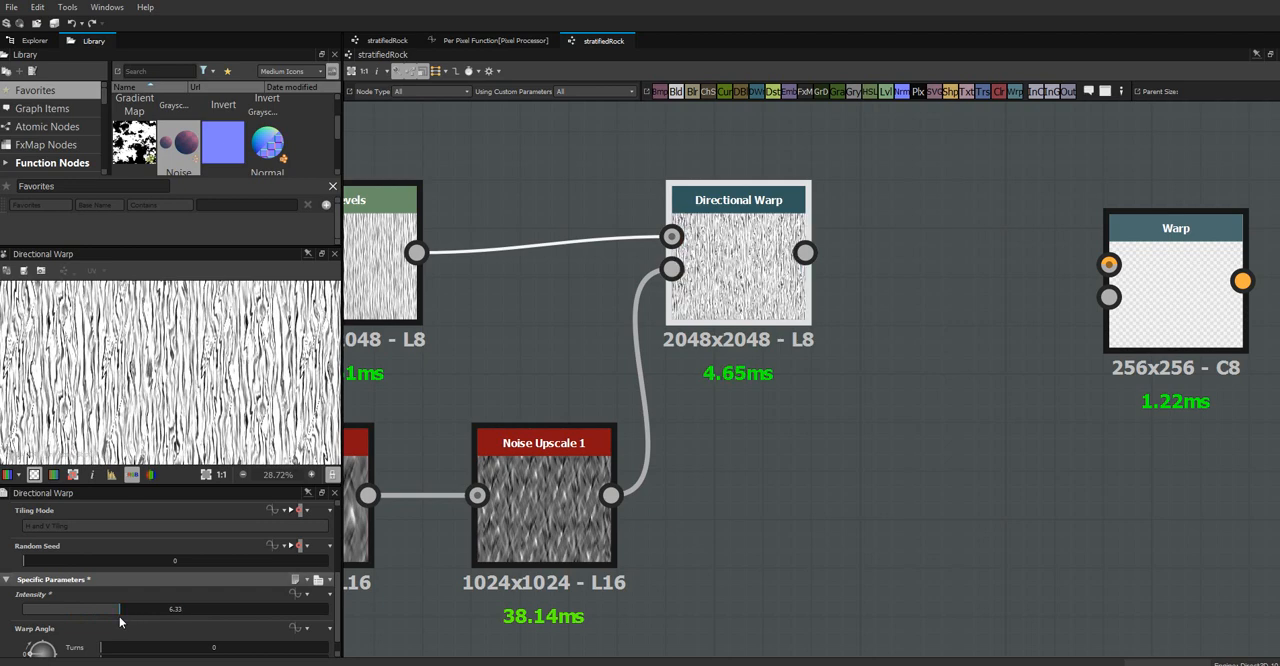
# Compare warp angles of 90 and 179 degrees on the Directional Warp and leave it at 90 degrees (0.25 turns)
pyautogui.scroll(-1, 336, 600)
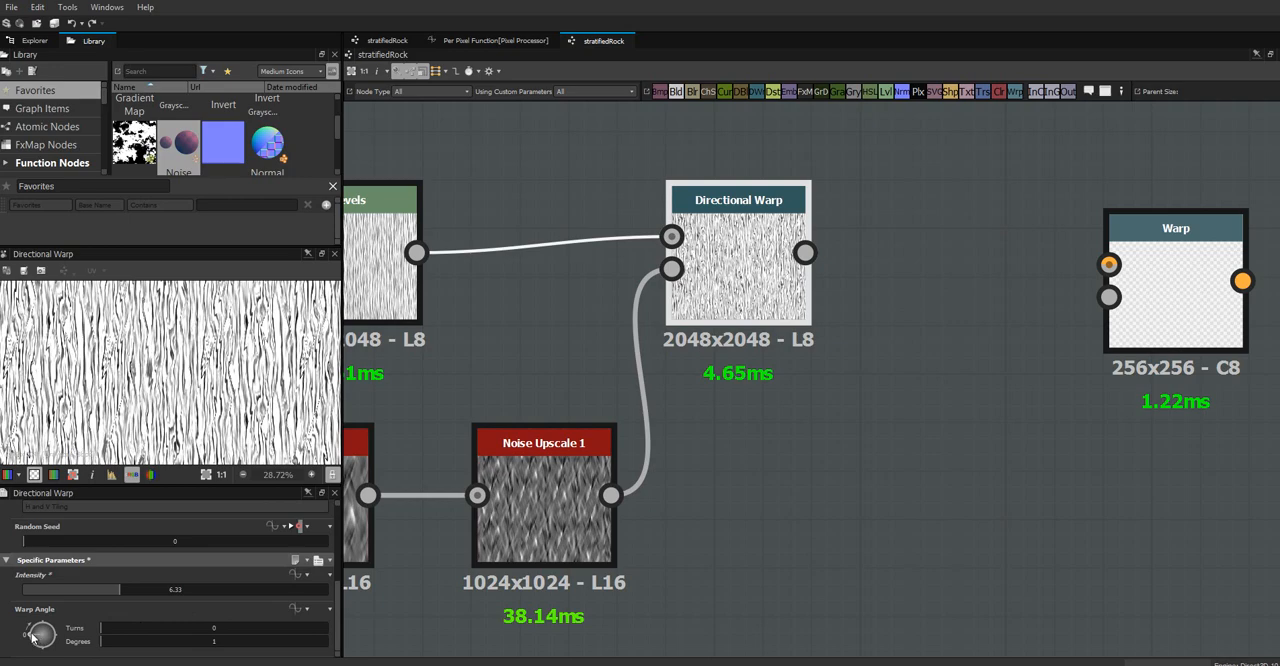
pyautogui.moveTo(38, 635)
pyautogui.mouseDown()
pyautogui.moveTo(58, 615)
pyautogui.moveTo(43, 622)
pyautogui.mouseUp()
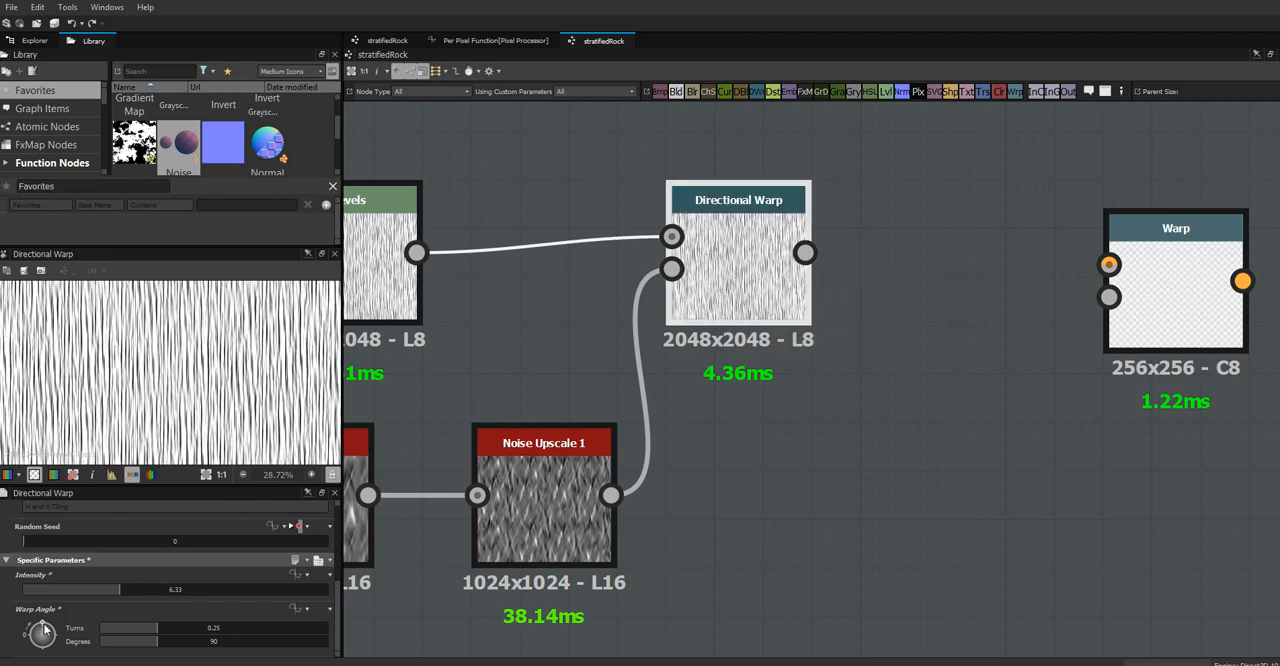
pyautogui.moveTo(42, 627)
pyautogui.mouseDown()
pyautogui.moveTo(28, 640)
pyautogui.moveTo(40, 625)
pyautogui.moveTo(67, 640)
pyautogui.mouseUp()
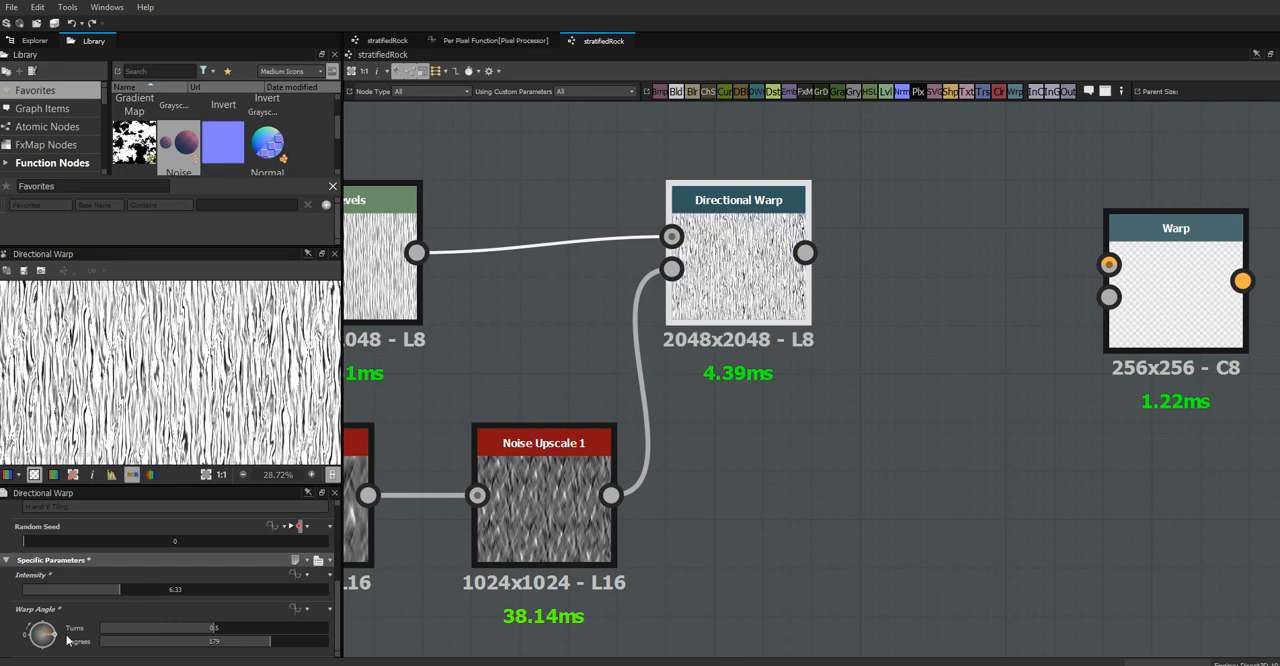
pyautogui.moveTo(67, 640); pyautogui.dragTo(43, 621)
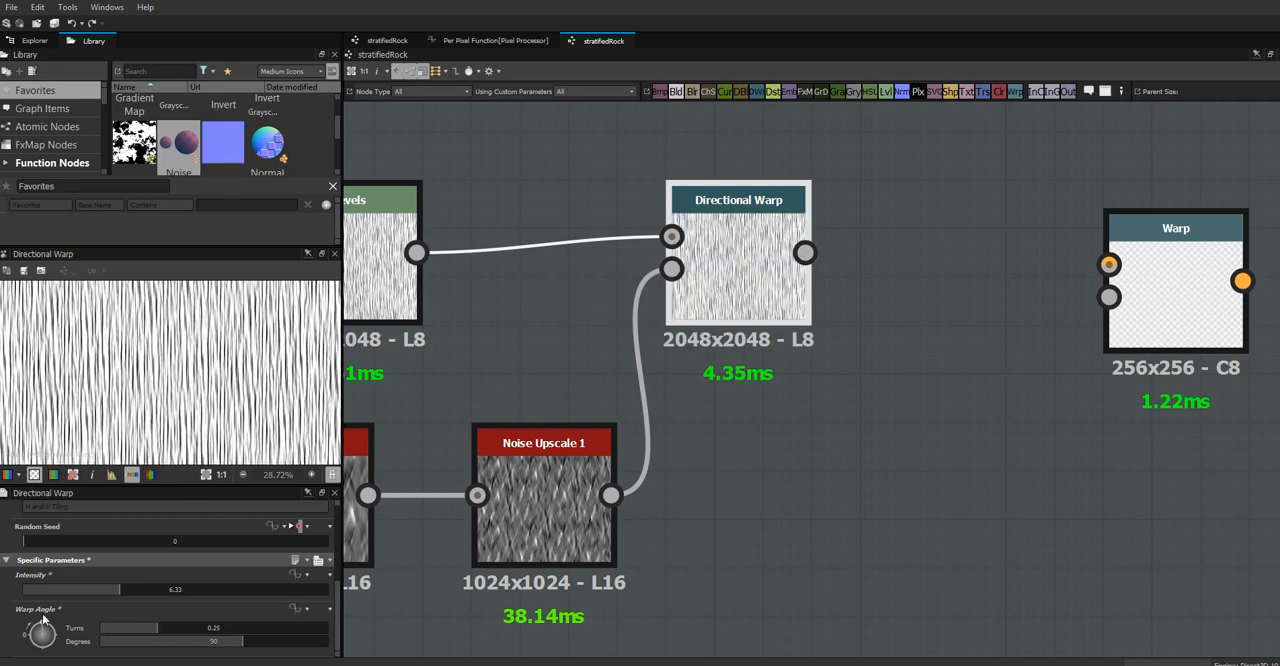
# Add a Float1 input parameter to the stratifiedRock graph and set its identifier to strataWarp1
pyautogui.click(525, 356)
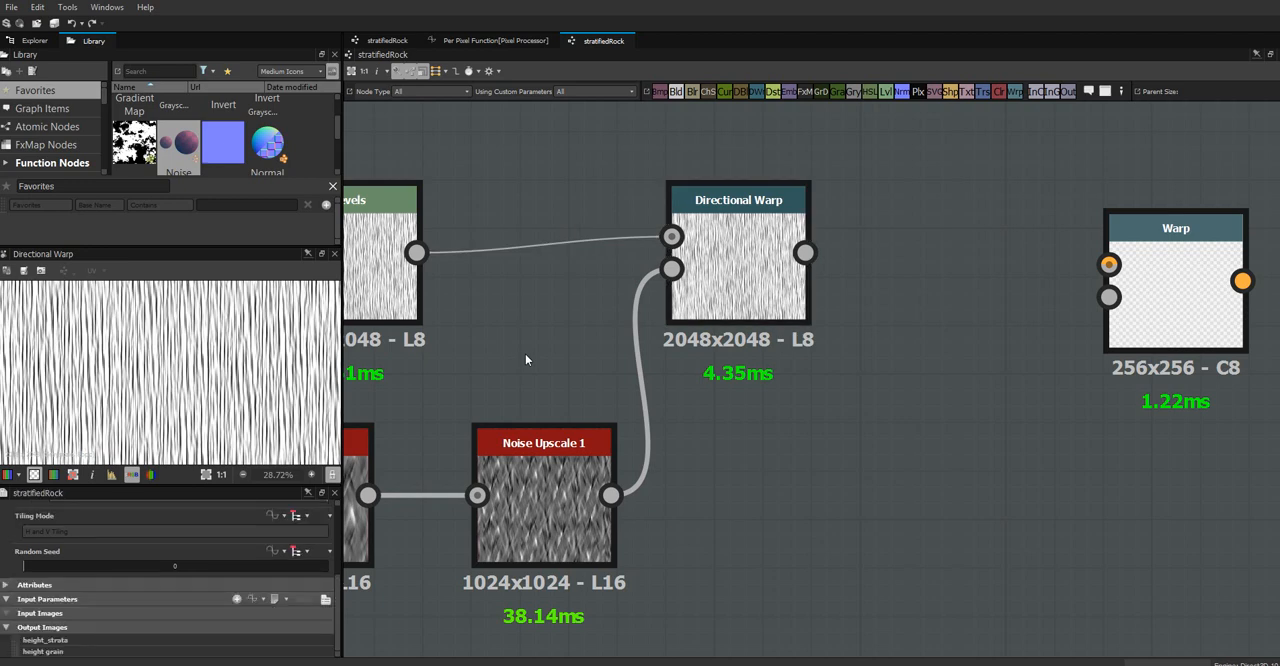
pyautogui.click(238, 598)
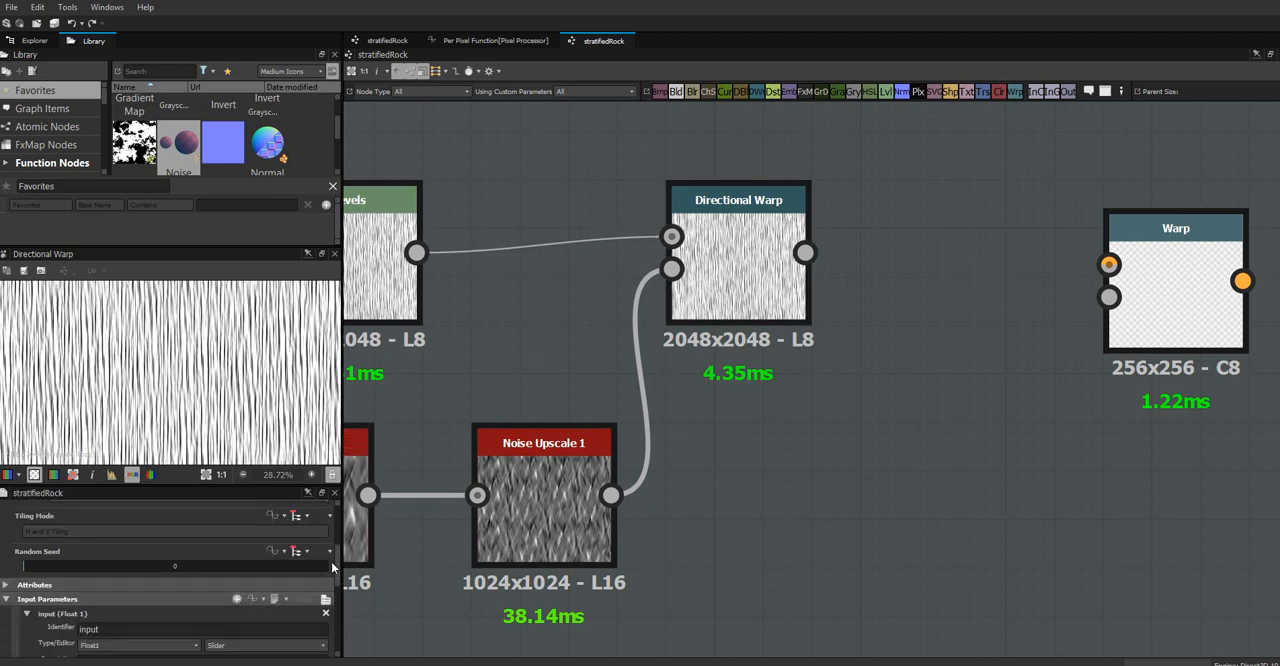
pyautogui.moveTo(336, 560); pyautogui.dragTo(341, 592)
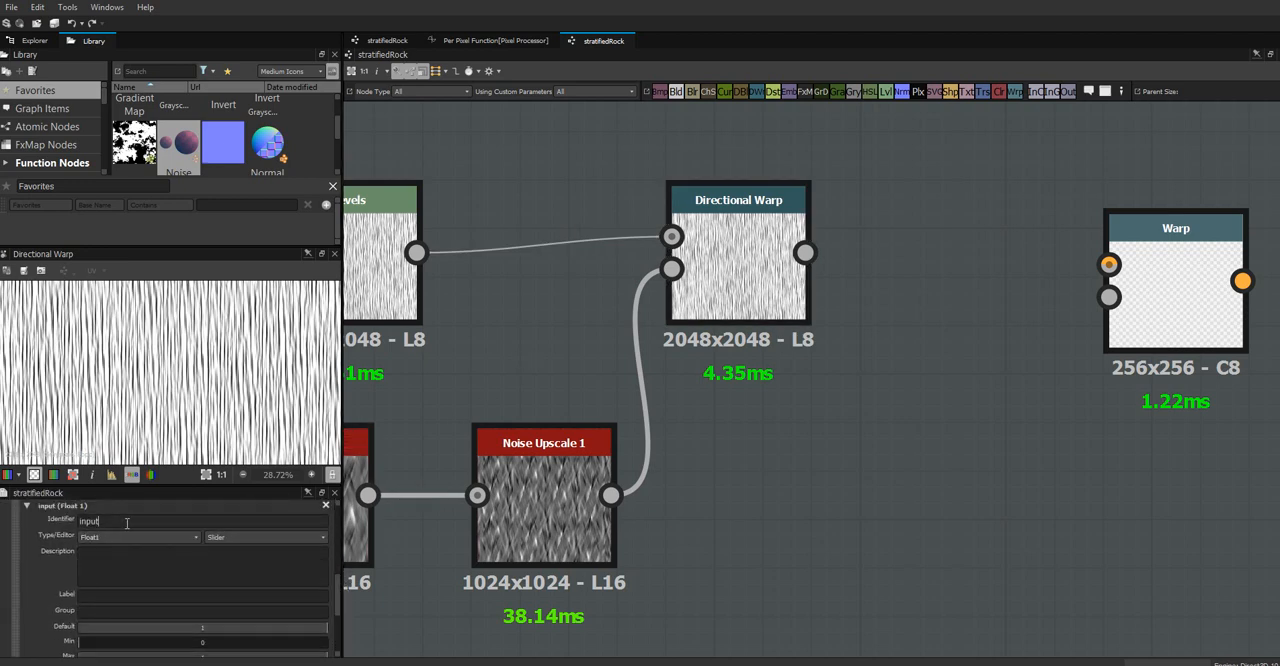
pyautogui.moveTo(128, 524); pyautogui.dragTo(38, 526)
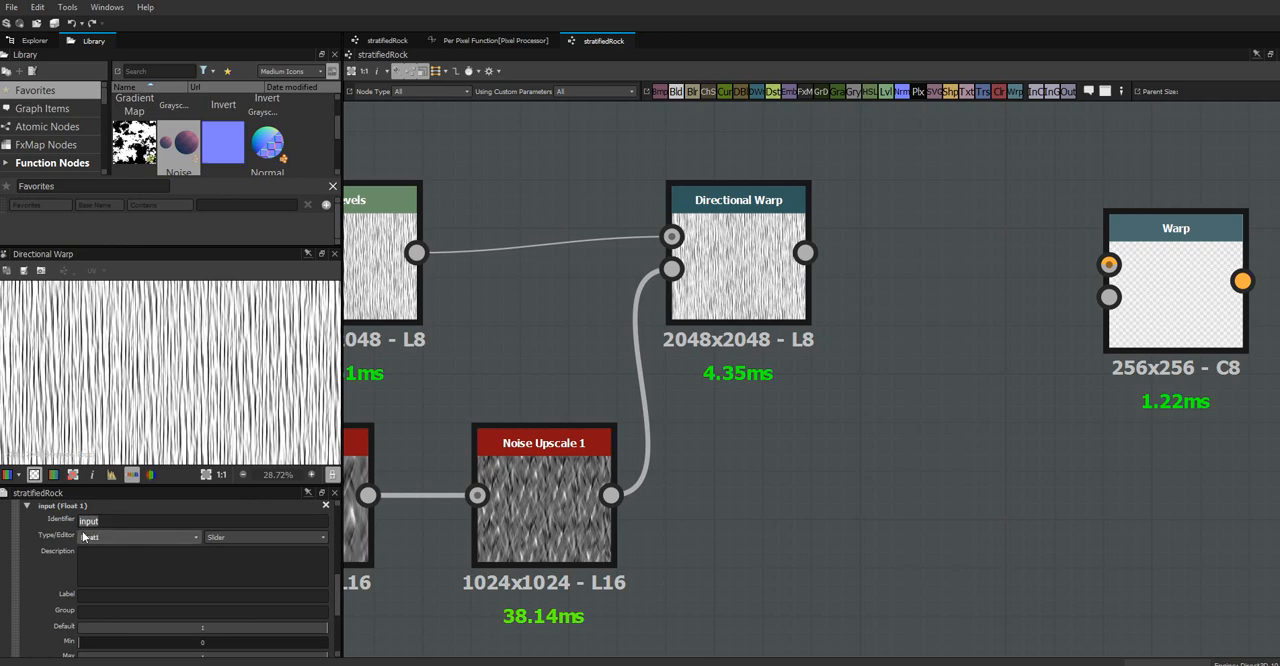
pyautogui.write('strata')
pyautogui.write('Warp1')
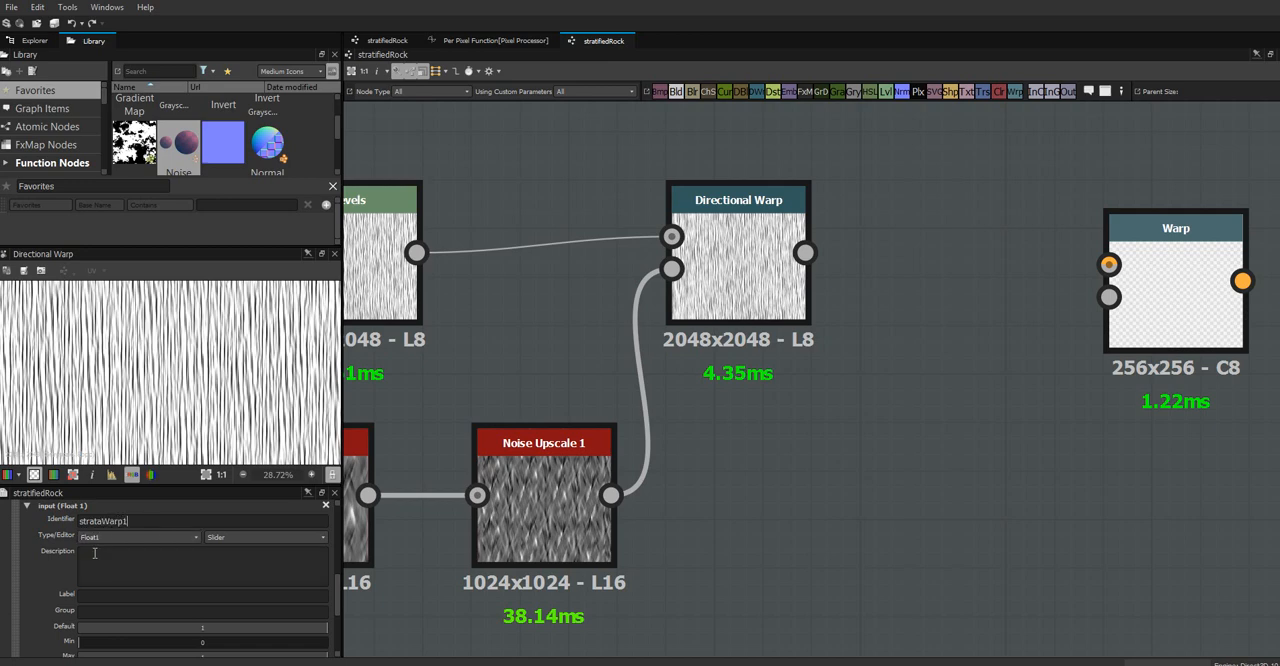
# Label the strataWarp1 parameter "warp 1" and assign it to the group "strata"
pyautogui.click(105, 593)
pyautogui.write('warp 1')
pyautogui.press('Tab')
pyautogui.write('strata')
# Set the strataWarp1 parameter's default to 0.25 and its maximum to .5
pyautogui.moveTo(340, 597); pyautogui.dragTo(340, 619)
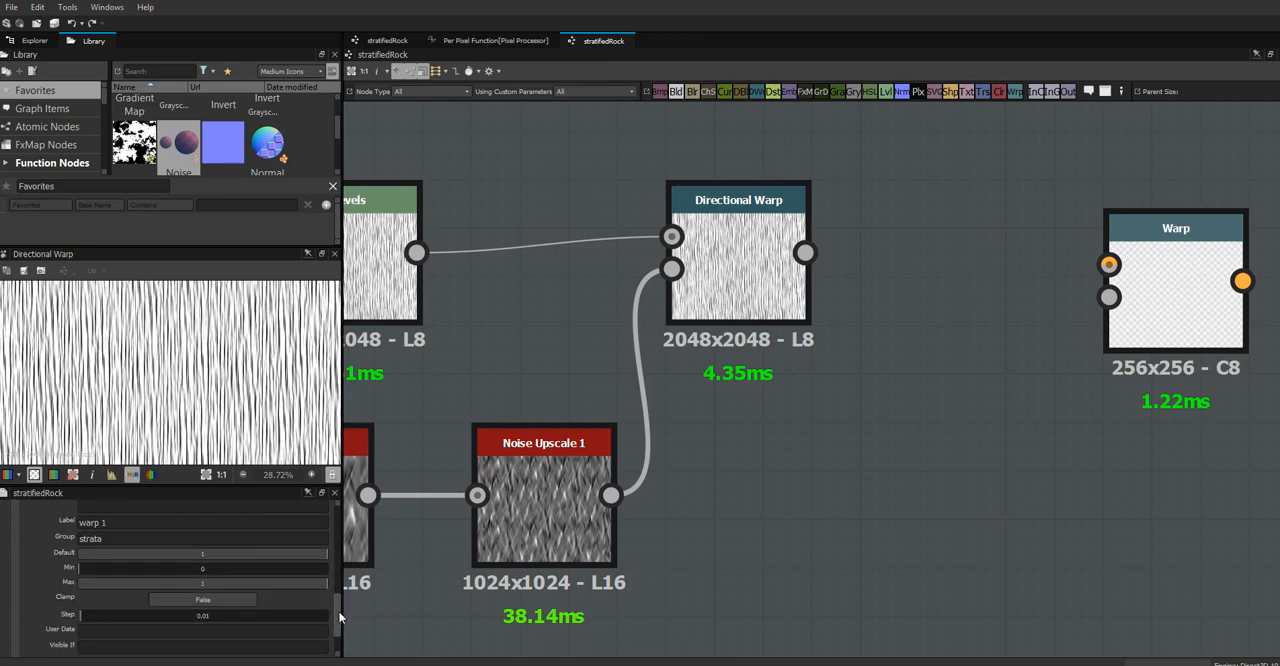
pyautogui.doubleClick(203, 553)
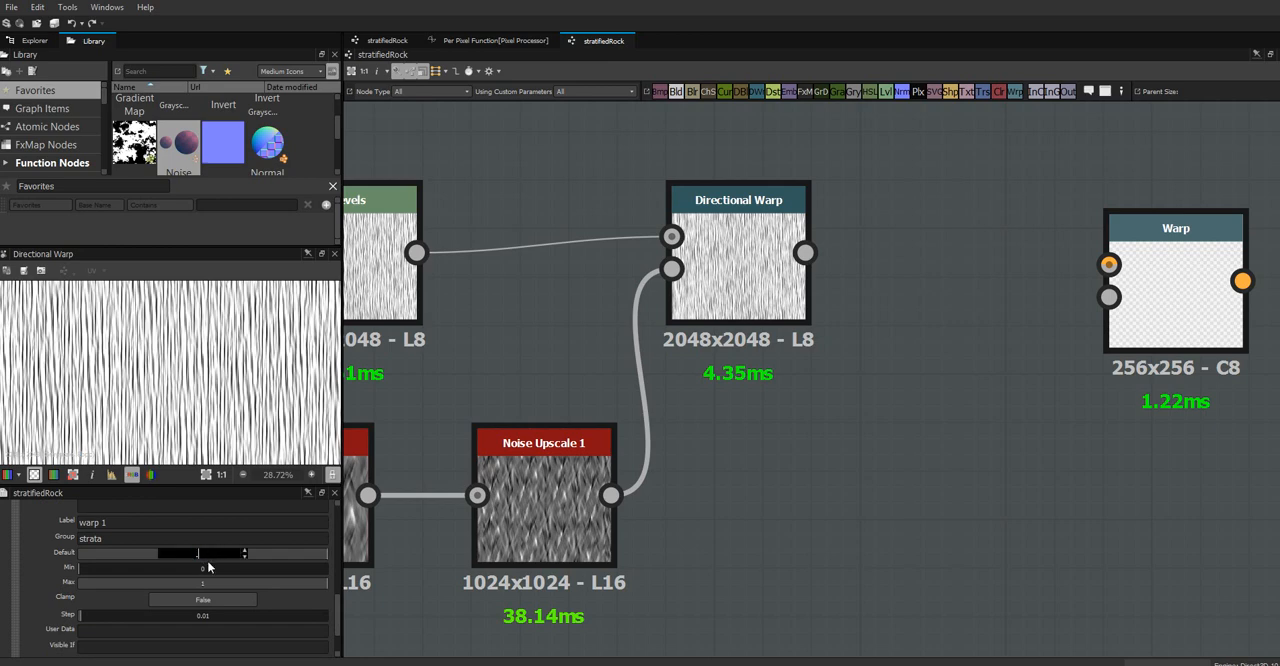
pyautogui.write('.25')
pyautogui.doubleClick(201, 581)
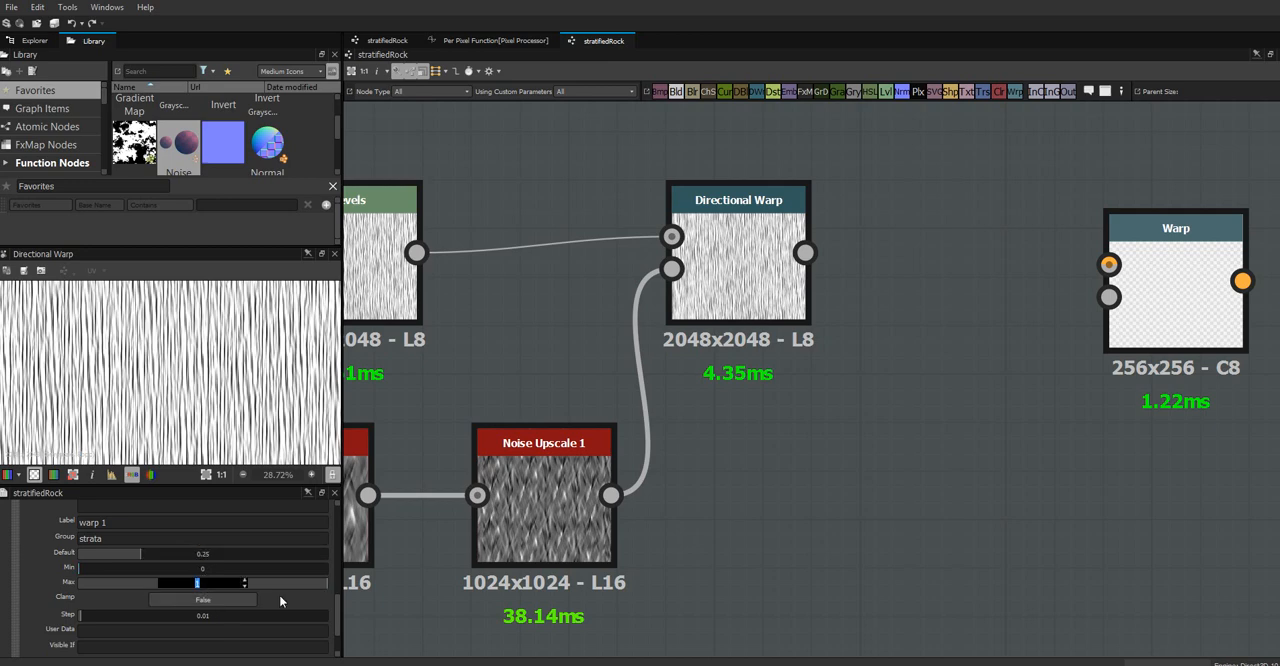
pyautogui.write('.5')
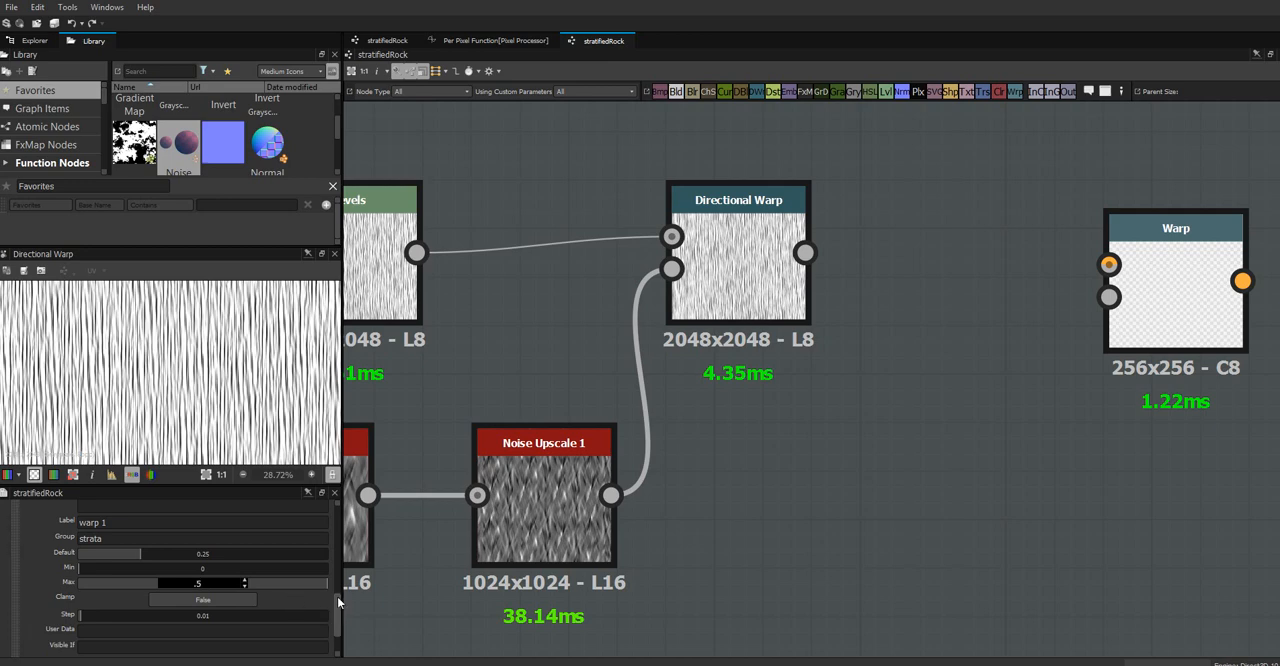
# Commit the .5 maximum for the strataWarp1 parameter and select the Directional Warp node
pyautogui.press('Return')
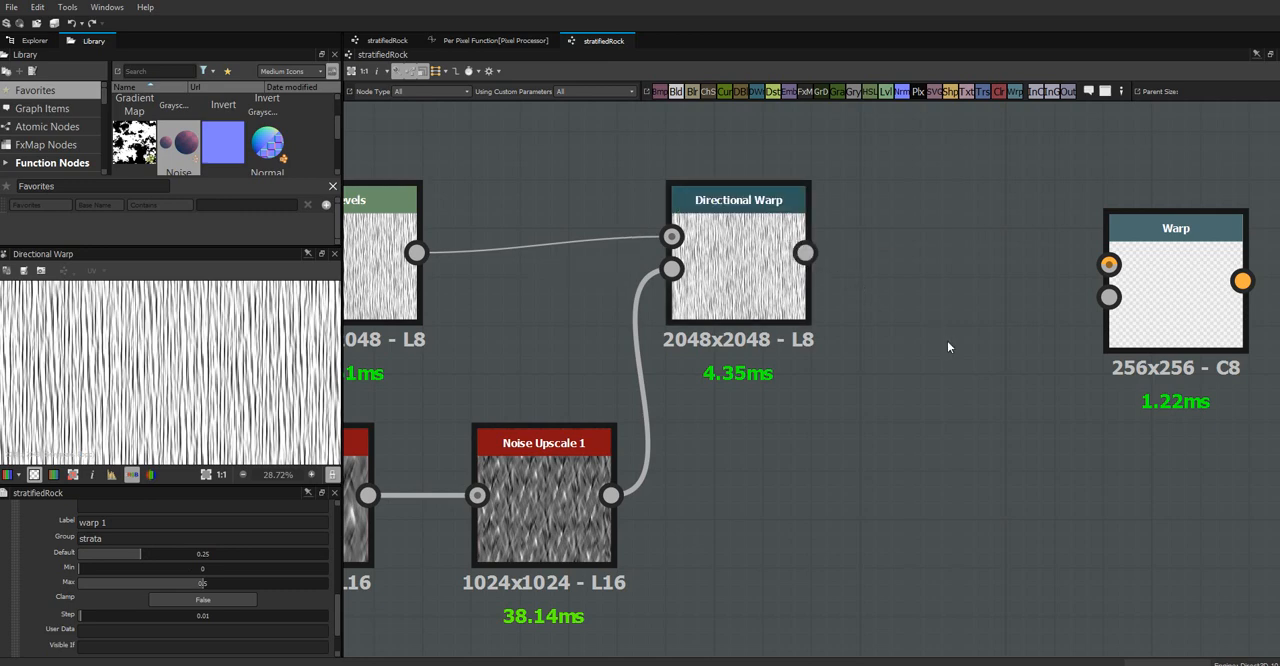
pyautogui.moveTo(957, 372); pyautogui.dragTo(843, 326, button='middle')
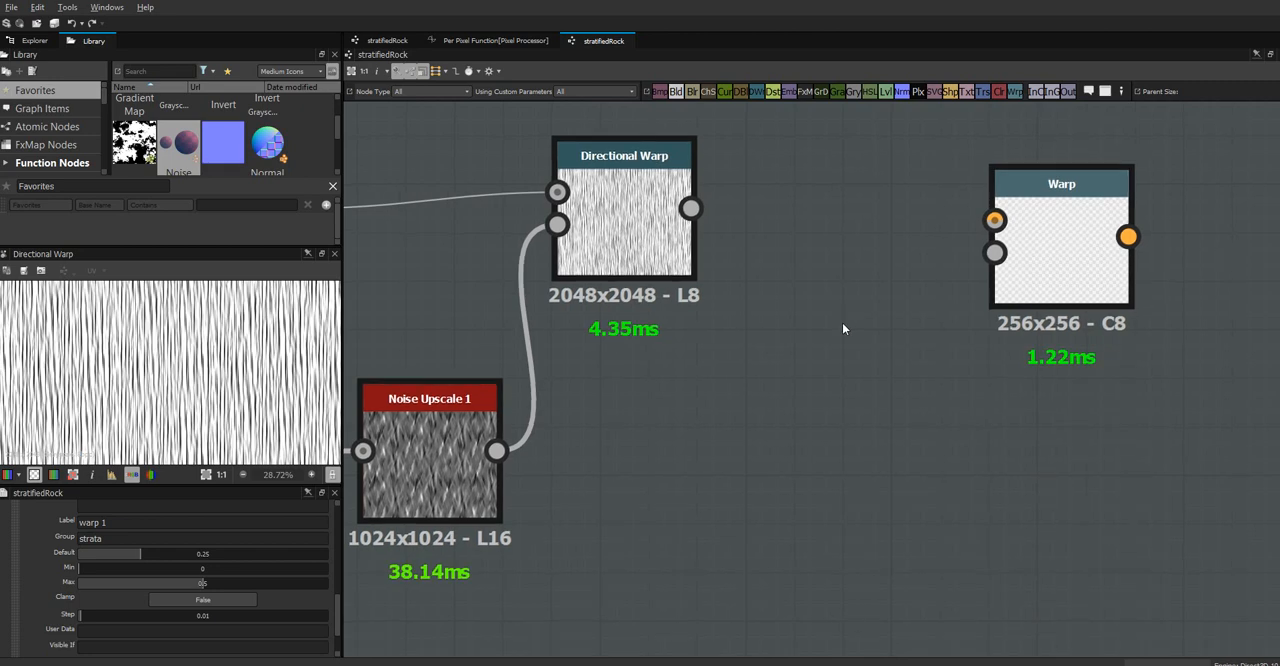
pyautogui.click(632, 210)
pyautogui.scroll(-3, 648, 228)
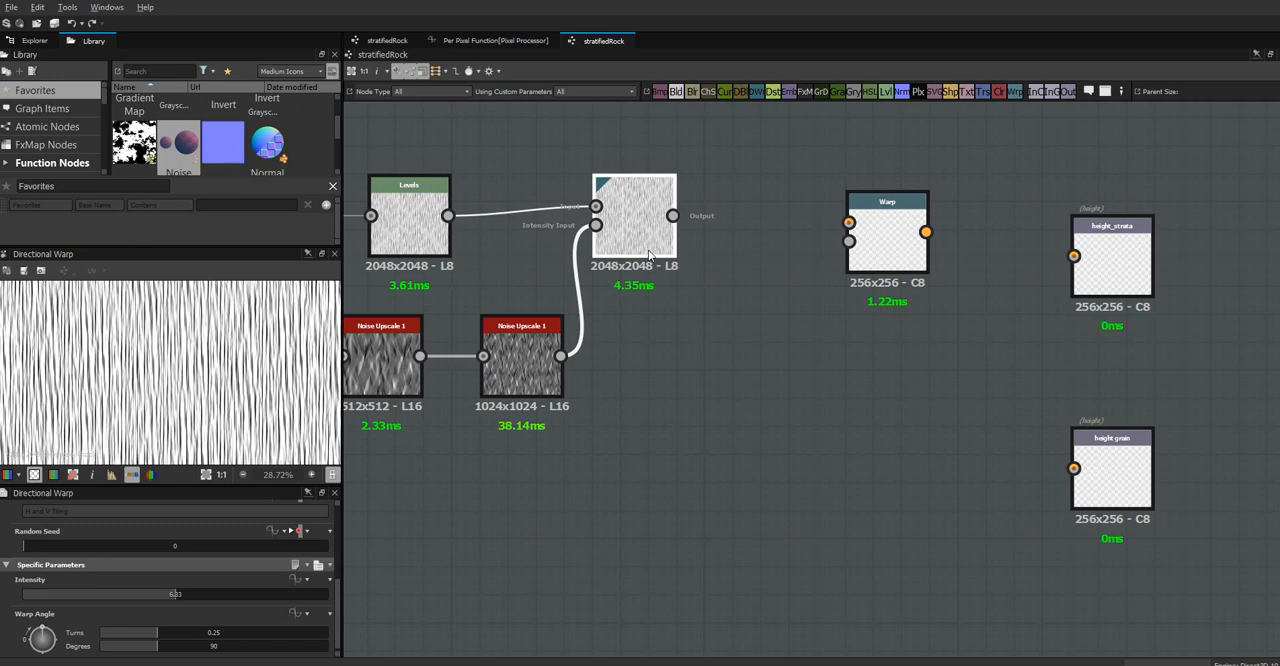
pyautogui.moveTo(647, 232); pyautogui.dragTo(715, 297, button='middle')
pyautogui.moveTo(714, 297)
pyautogui.mouseDown()
pyautogui.moveTo(708, 278)
pyautogui.moveTo(700, 287)
pyautogui.mouseUp()
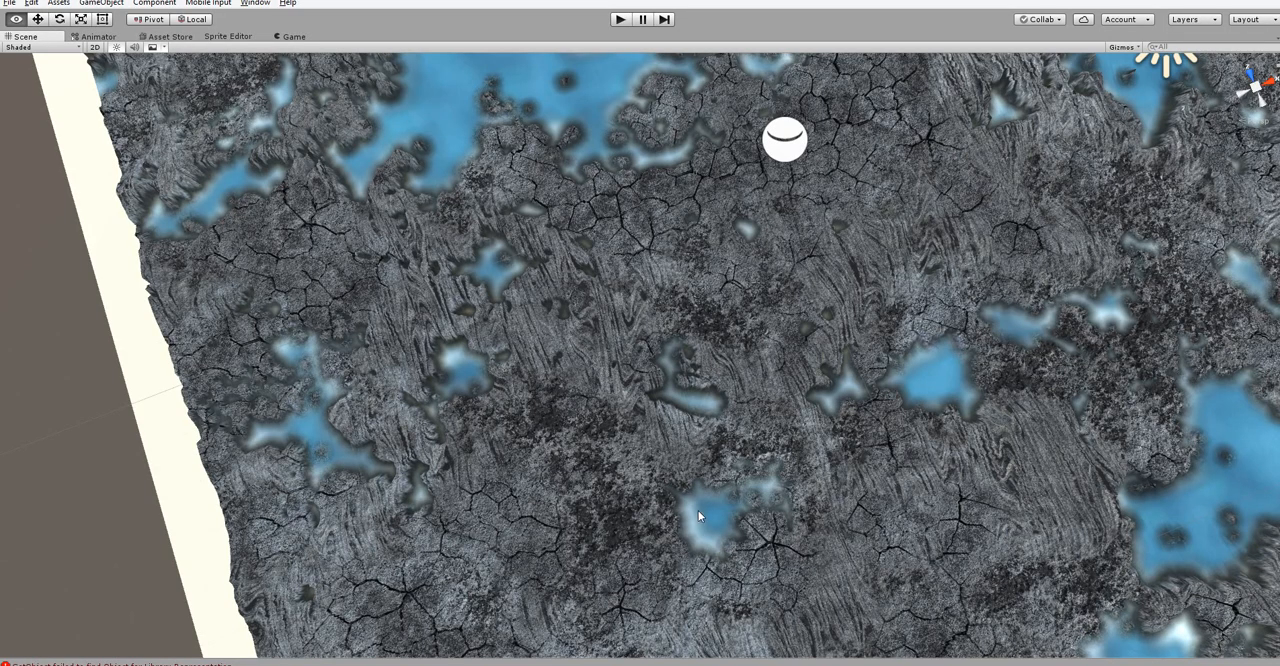
# Examine the directional strata pattern on the volcanic terrain in the Unity scene, and return to the Substance graph
pyautogui.scroll(3, 694, 512)
pyautogui.keyDown('alt'); pyautogui.moveTo(684, 512); pyautogui.dragTo(598, 473); pyautogui.keyUp('alt')
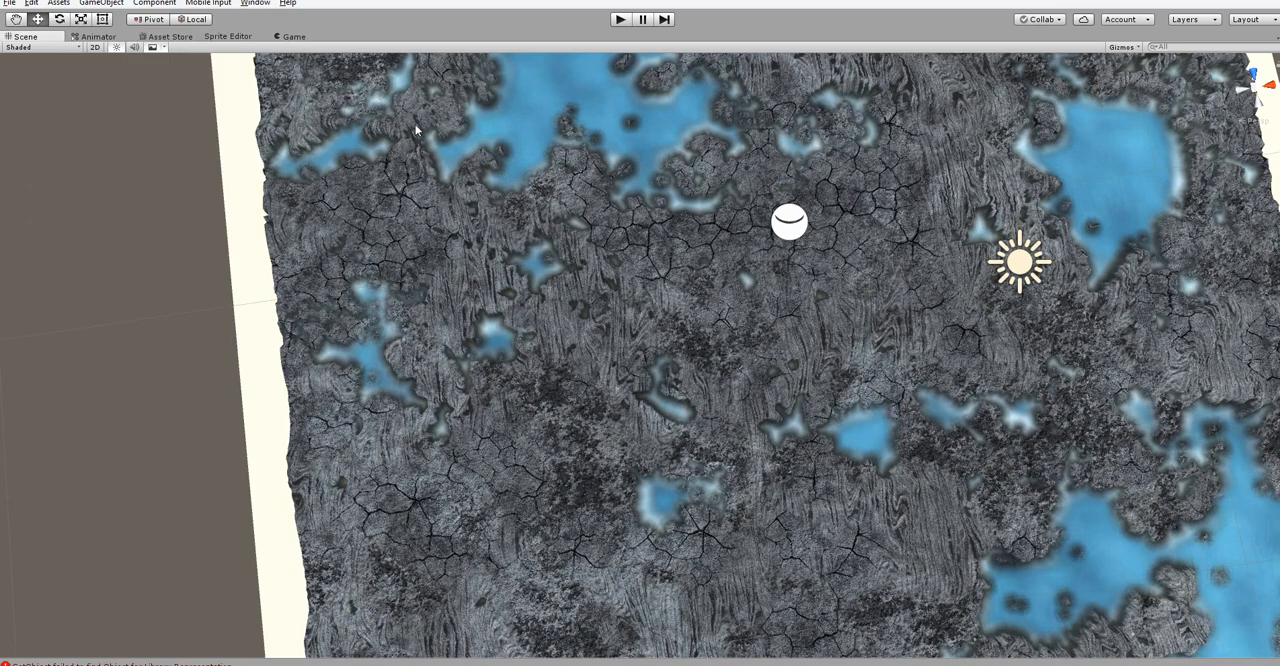
pyautogui.keyDown('alt'); pyautogui.moveTo(575, 341); pyautogui.dragTo(652, 506); pyautogui.keyUp('alt')
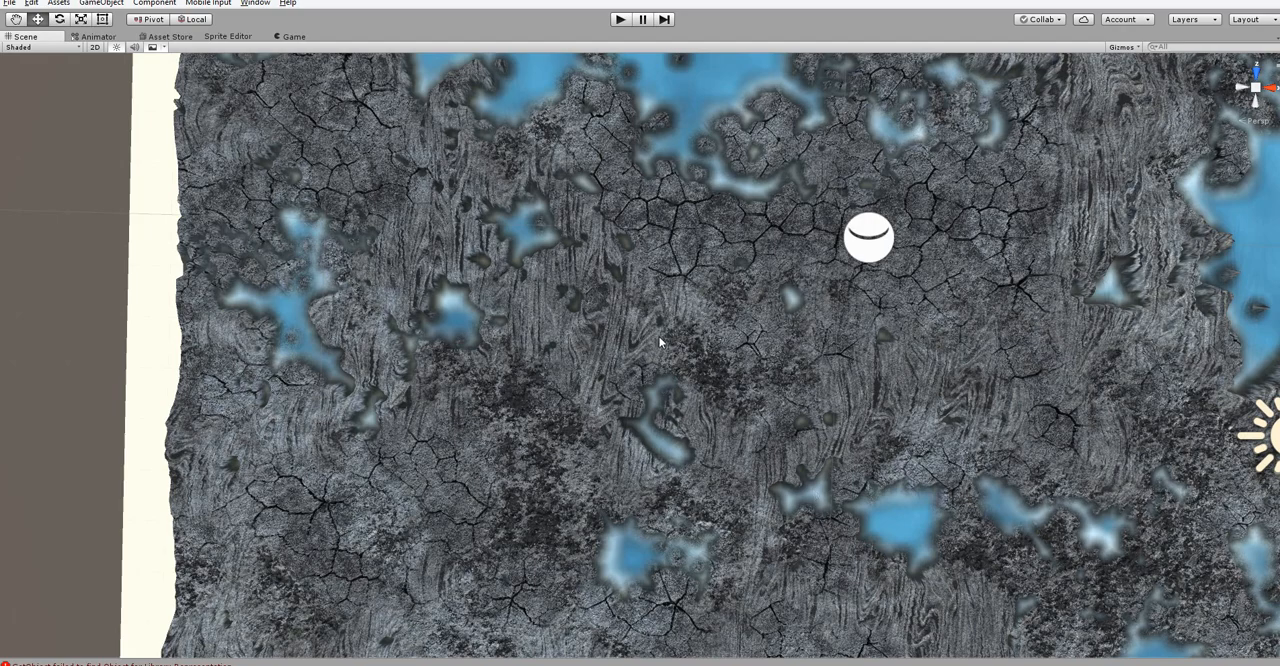
pyautogui.hotkey('alt', 'Tab')
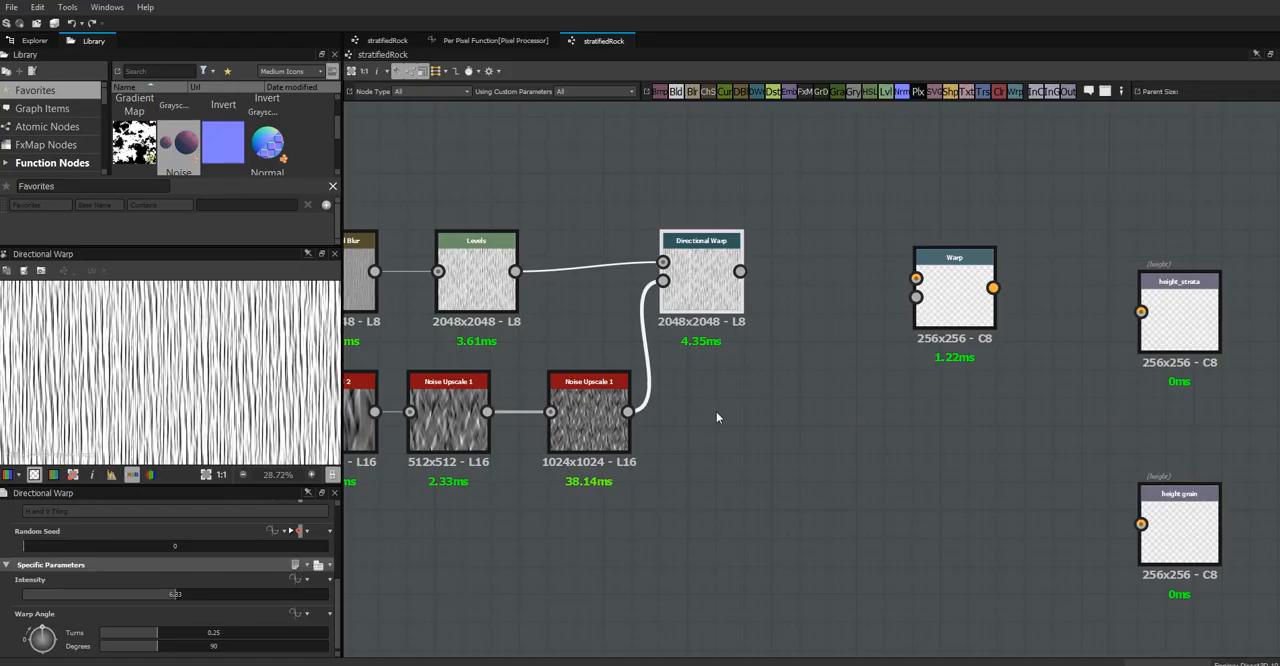
# Reposition the unconnected Warp node in the free space between the Directional Warp and the height outputs
pyautogui.click(943, 331)
pyautogui.moveTo(943, 331); pyautogui.dragTo(914, 415)
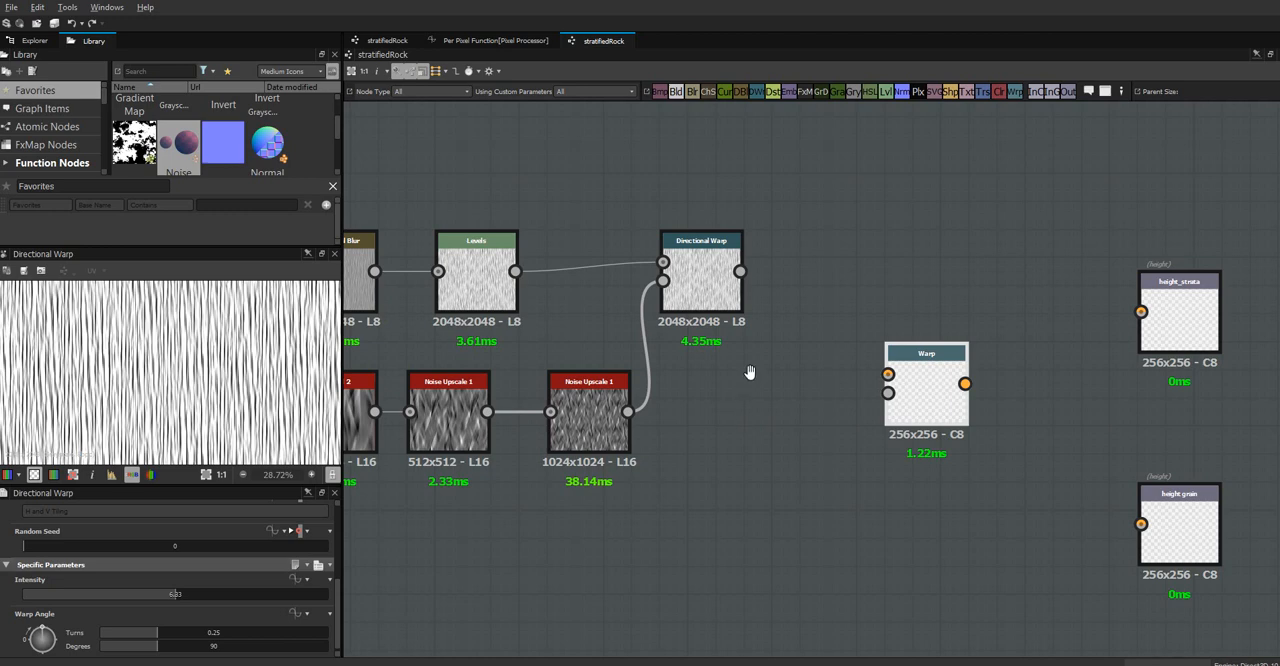
pyautogui.moveTo(751, 371); pyautogui.dragTo(706, 262, button='middle')
pyautogui.moveTo(901, 244); pyautogui.dragTo(941, 210)
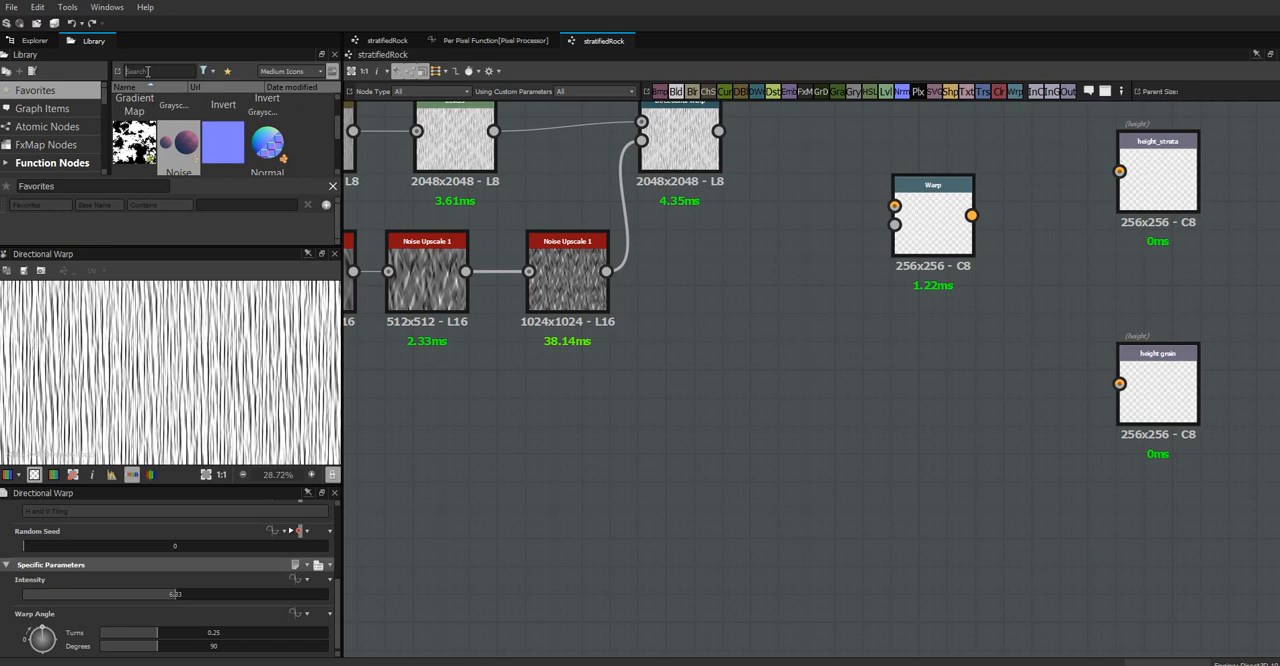
# Find the Creased noise in the library and place it below the Crystal 2 noise branch
pyautogui.write('cre')
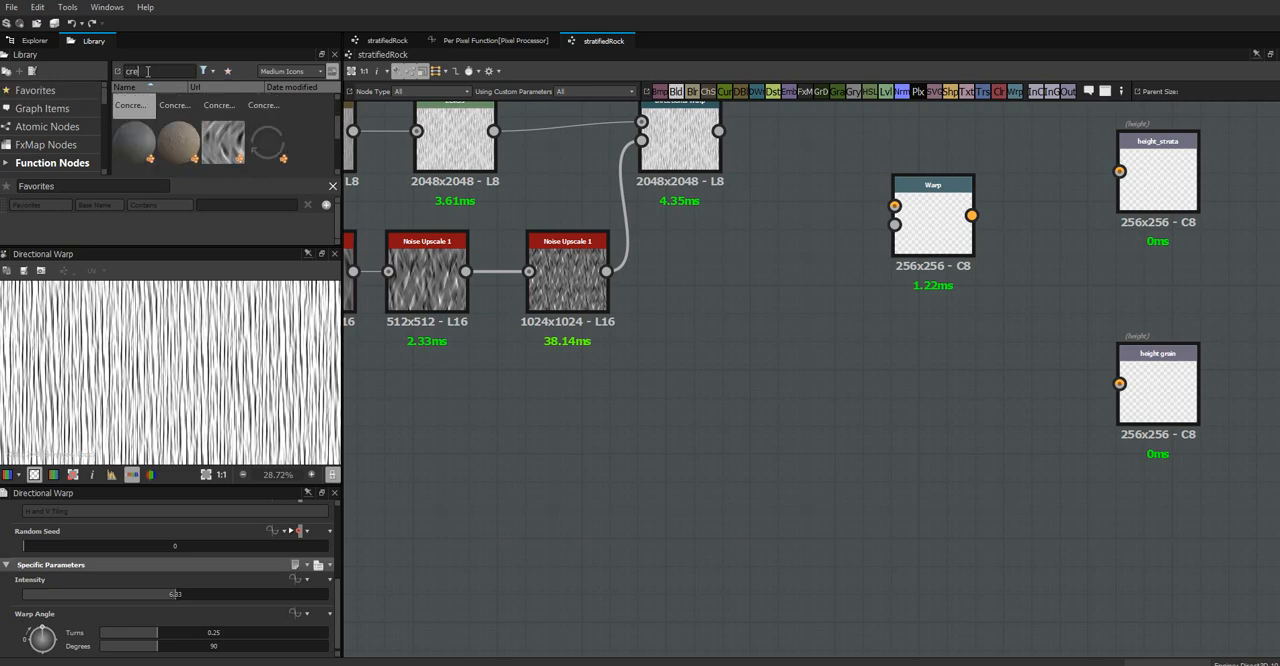
pyautogui.moveTo(222, 141); pyautogui.dragTo(538, 450)
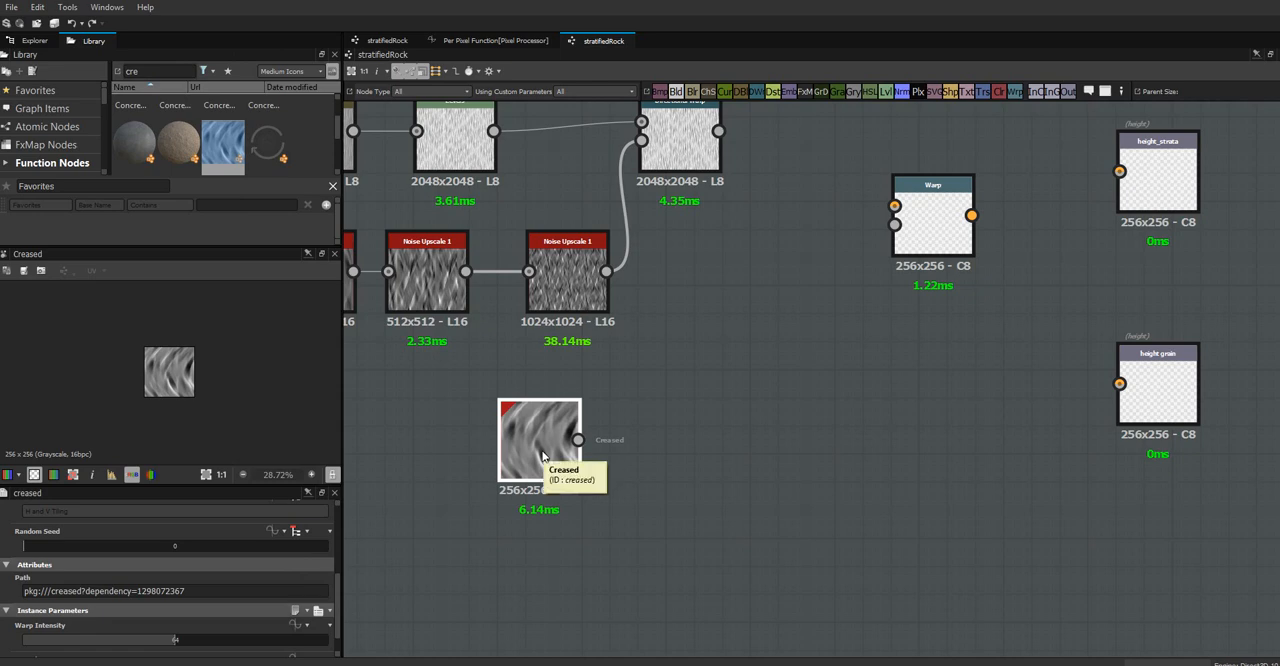
pyautogui.moveTo(555, 465); pyautogui.dragTo(462, 443)
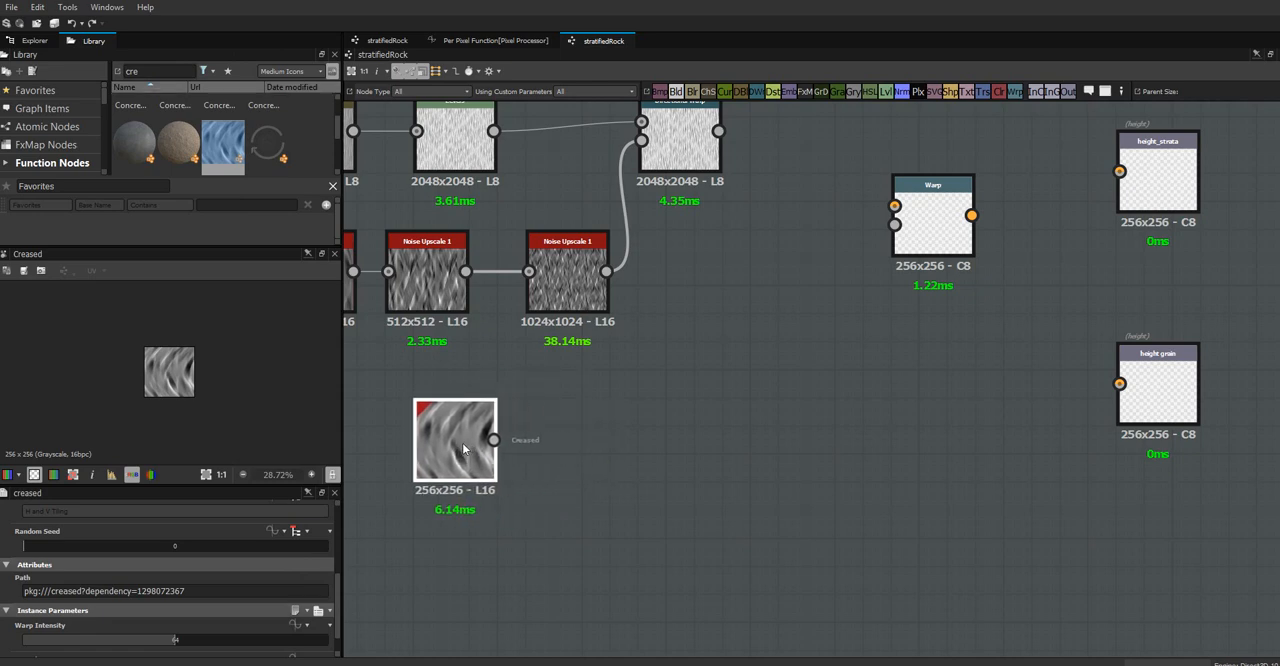
pyautogui.moveTo(686, 434); pyautogui.dragTo(714, 423, button='middle')
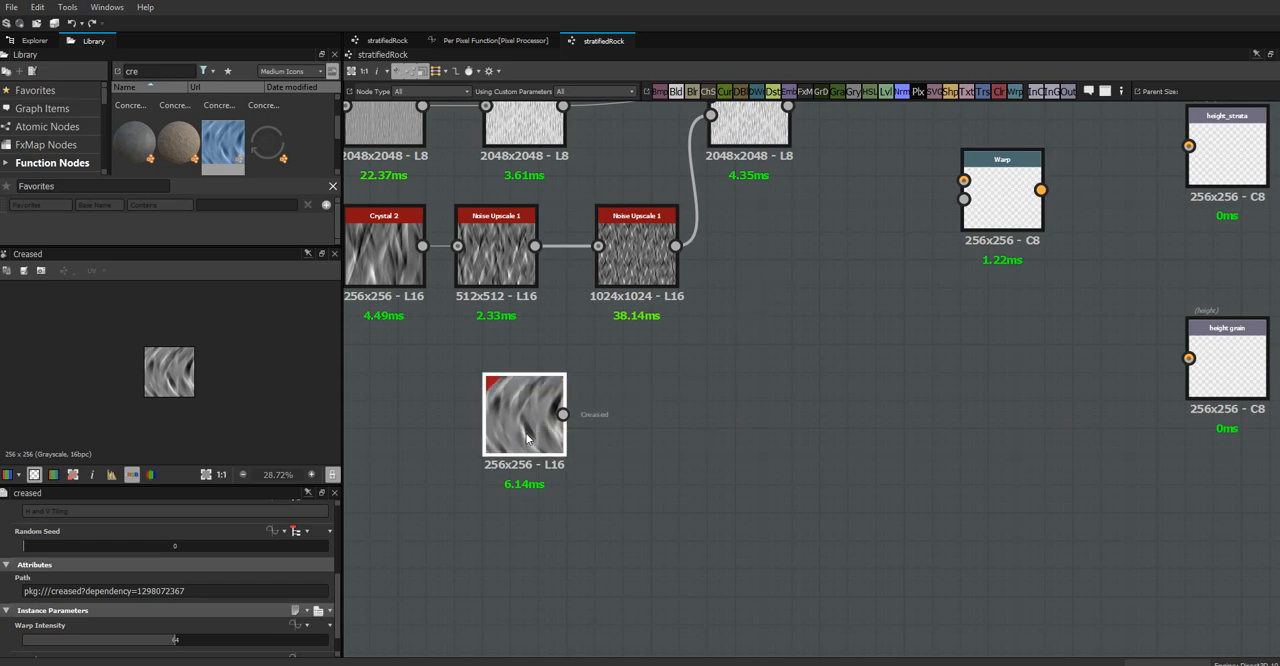
# Add a Noise Upscale 1 node connected to Creased and set its output size width and height to -1
pyautogui.click(60, 90)
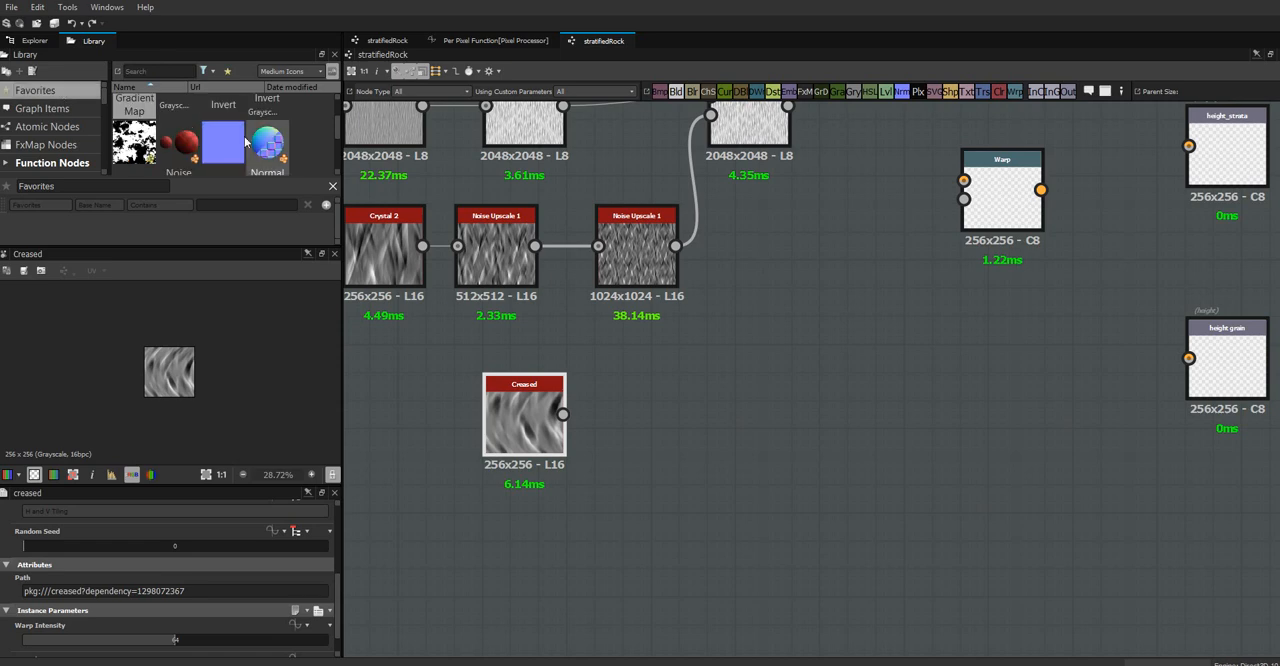
pyautogui.moveTo(179, 142); pyautogui.dragTo(640, 414)
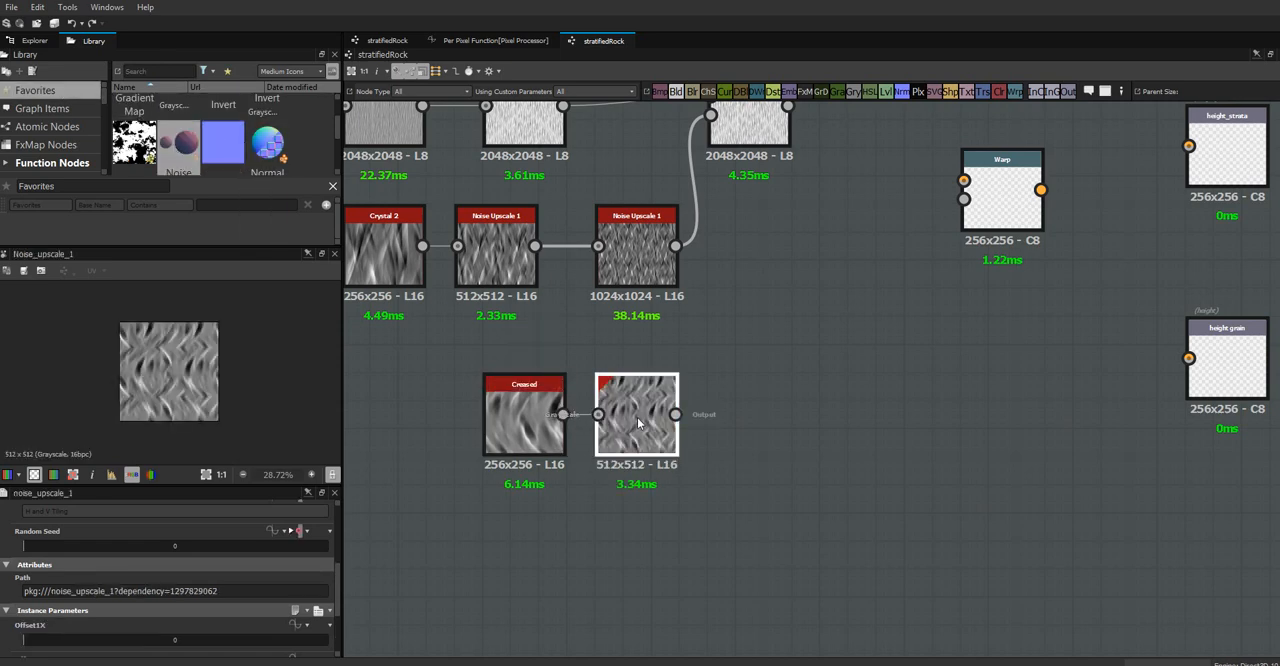
pyautogui.moveTo(638, 423); pyautogui.dragTo(696, 432)
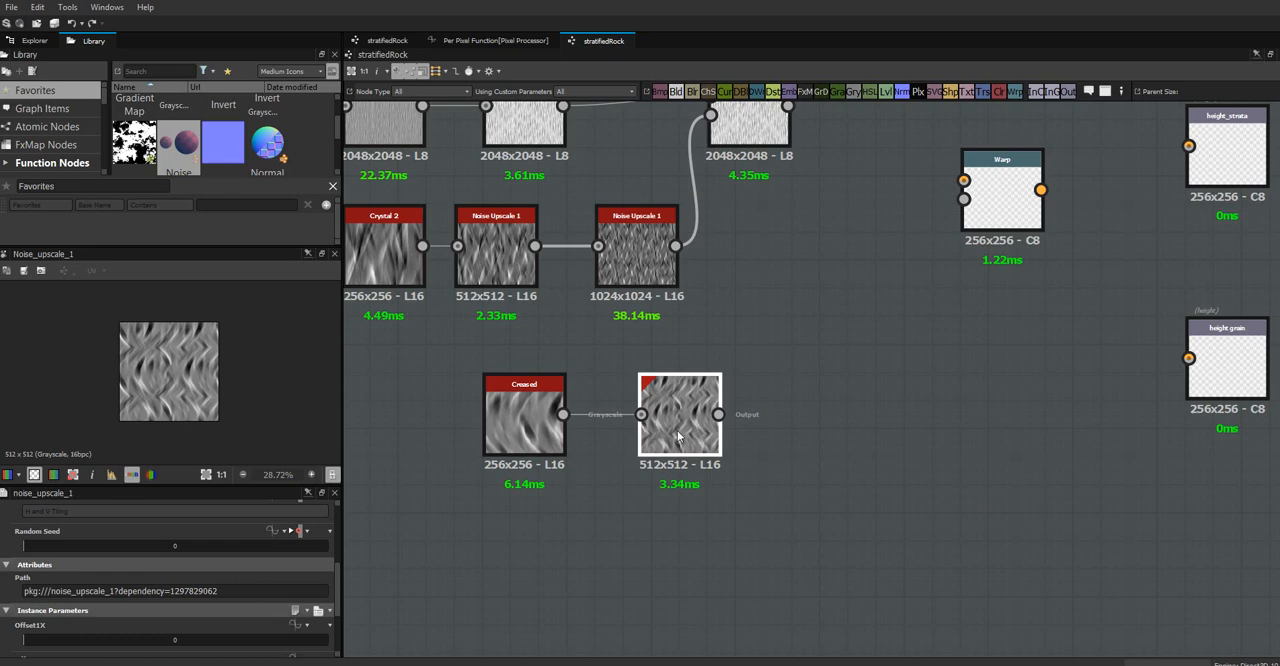
pyautogui.scroll(5, 339, 591)
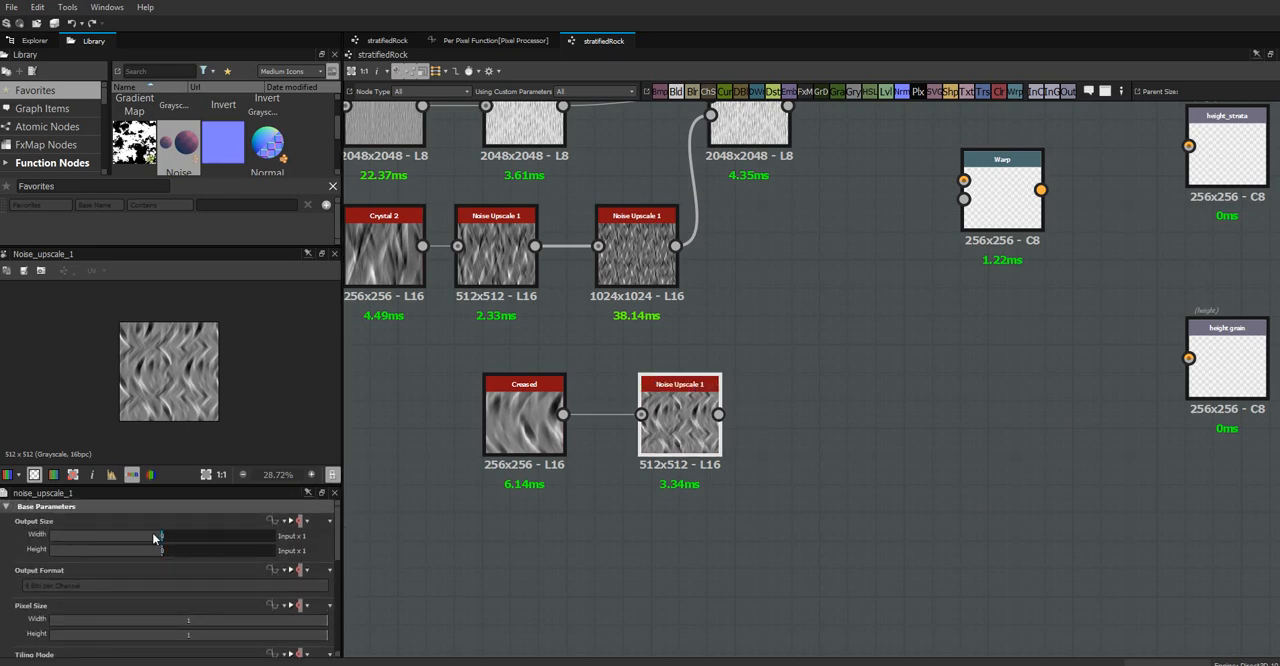
pyautogui.click(154, 536)
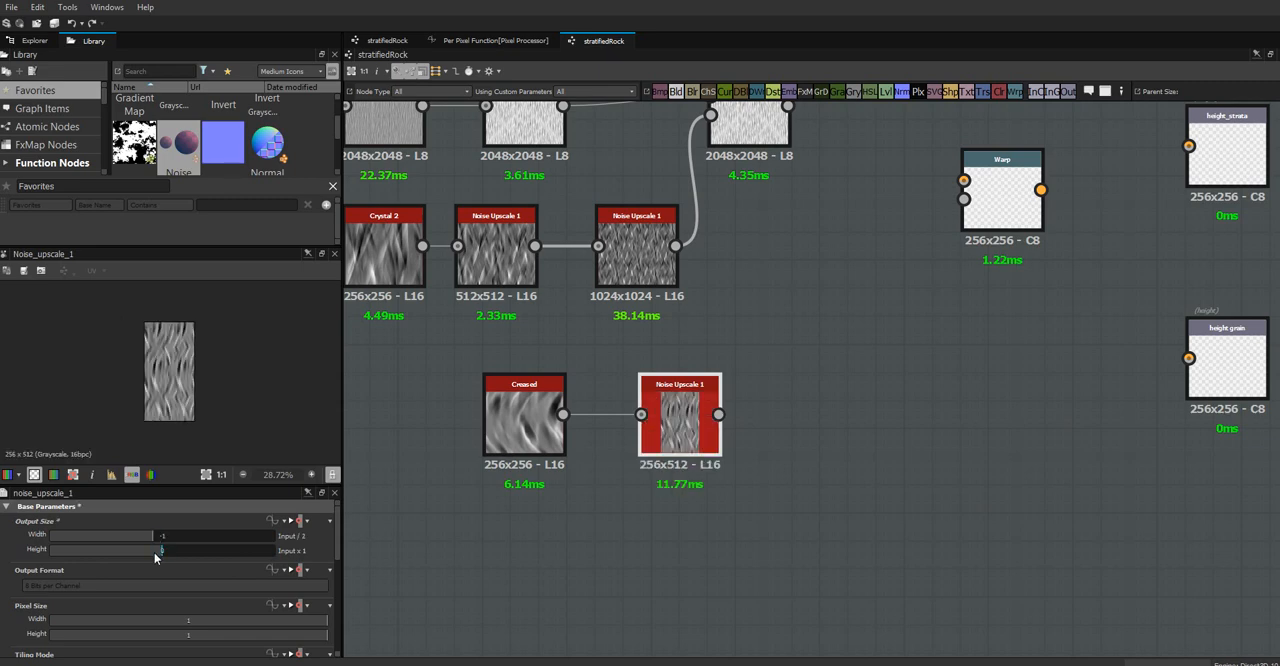
pyautogui.click(155, 552)
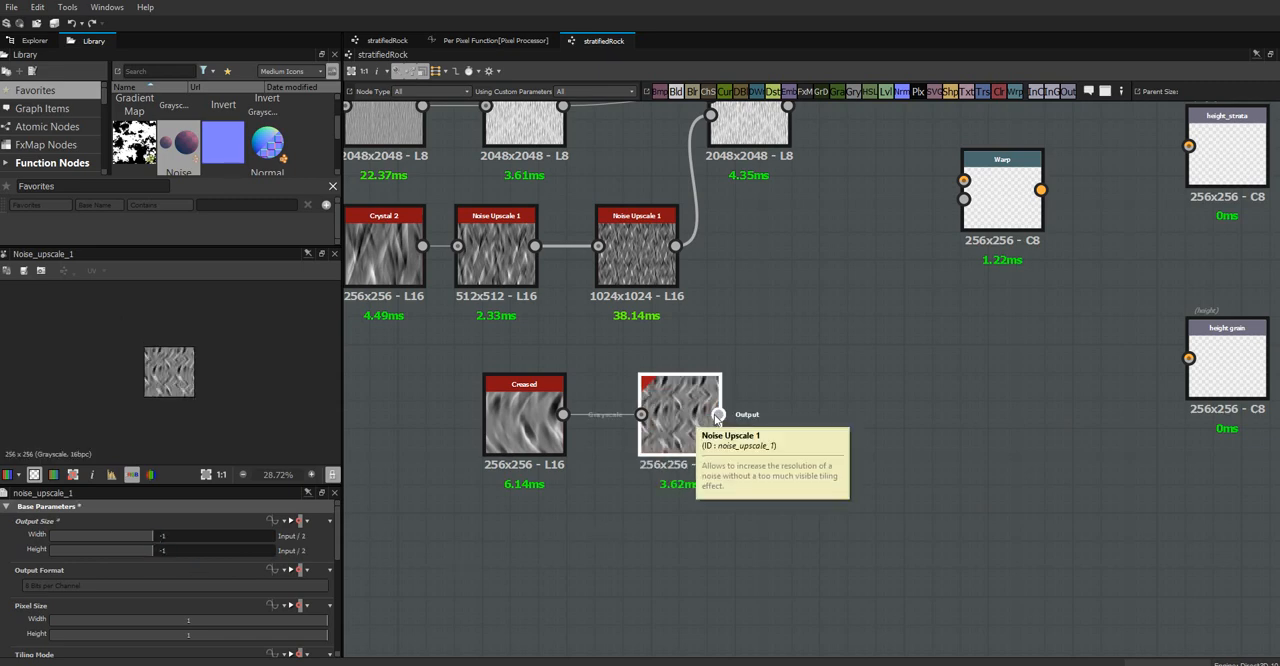
# Lower the warp angle of the Directional Warp node and preview the node's result
pyautogui.click(635, 282)
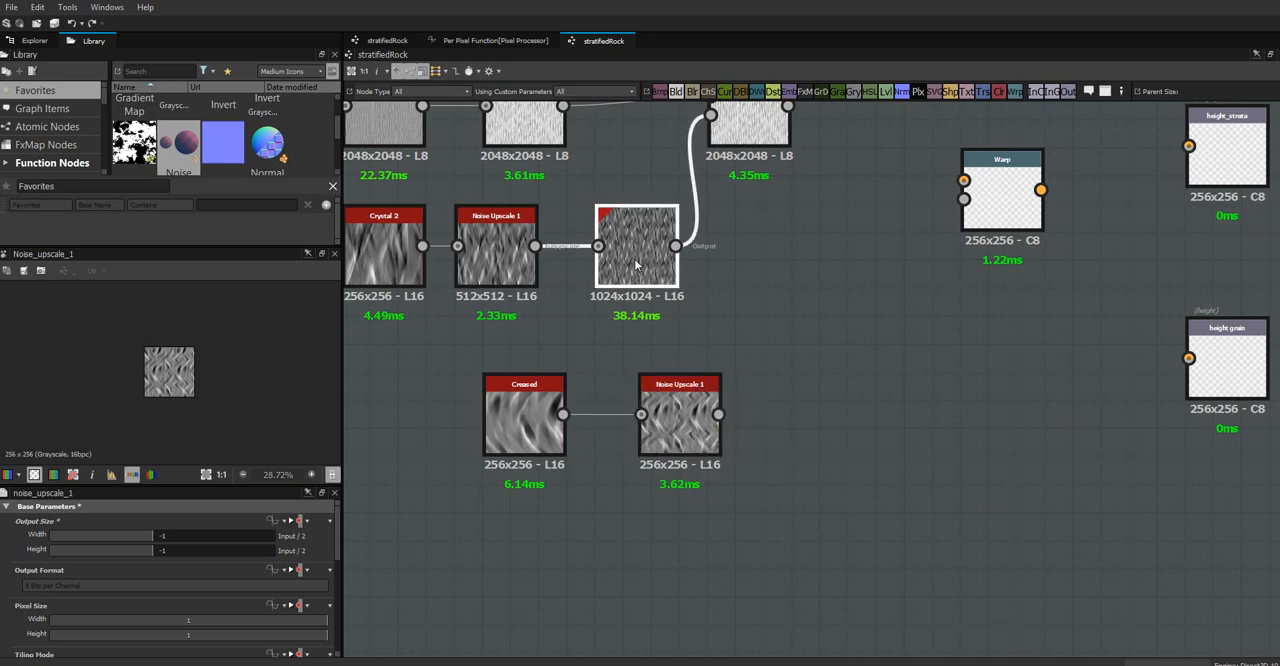
pyautogui.moveTo(763, 289); pyautogui.dragTo(774, 460, button='middle')
pyautogui.click(771, 295)
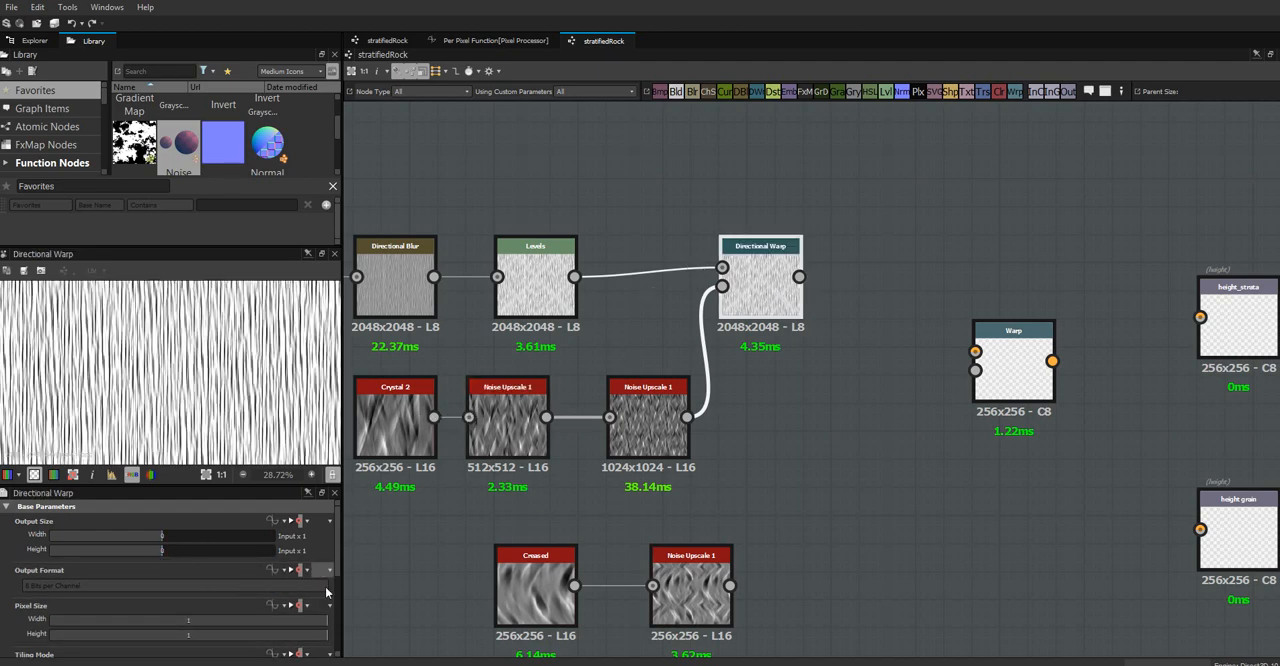
pyautogui.scroll(-5, 337, 569)
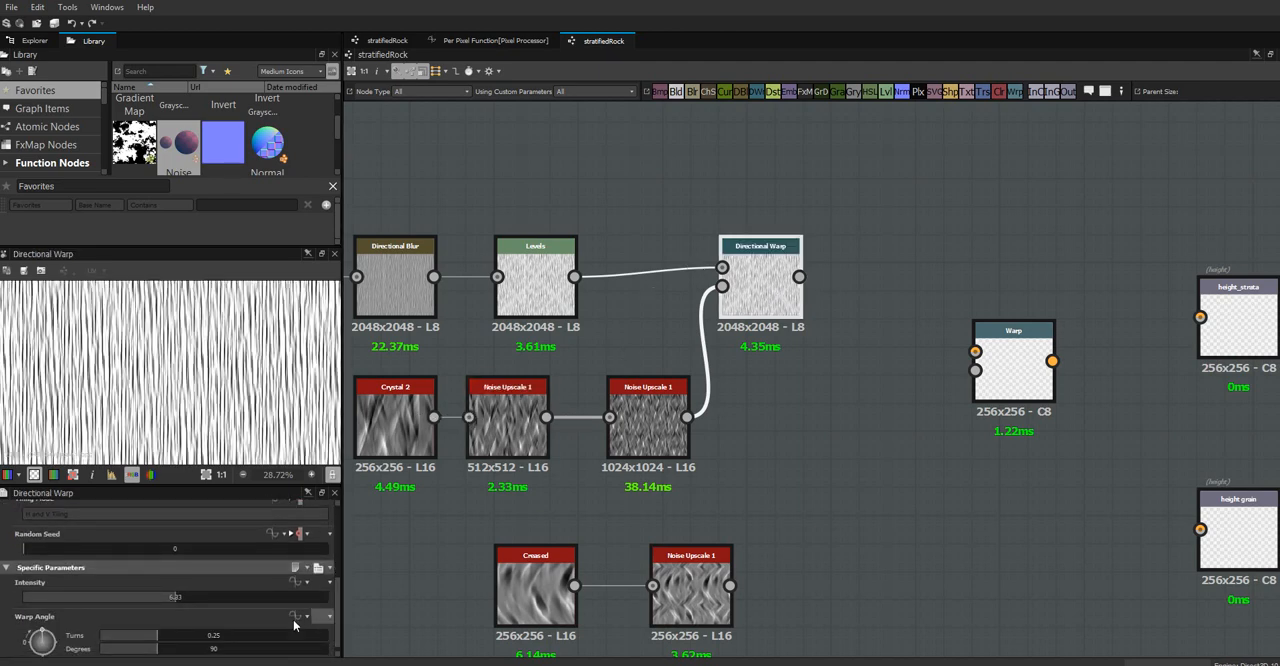
pyautogui.moveTo(159, 638); pyautogui.dragTo(127, 646)
pyautogui.click(615, 414)
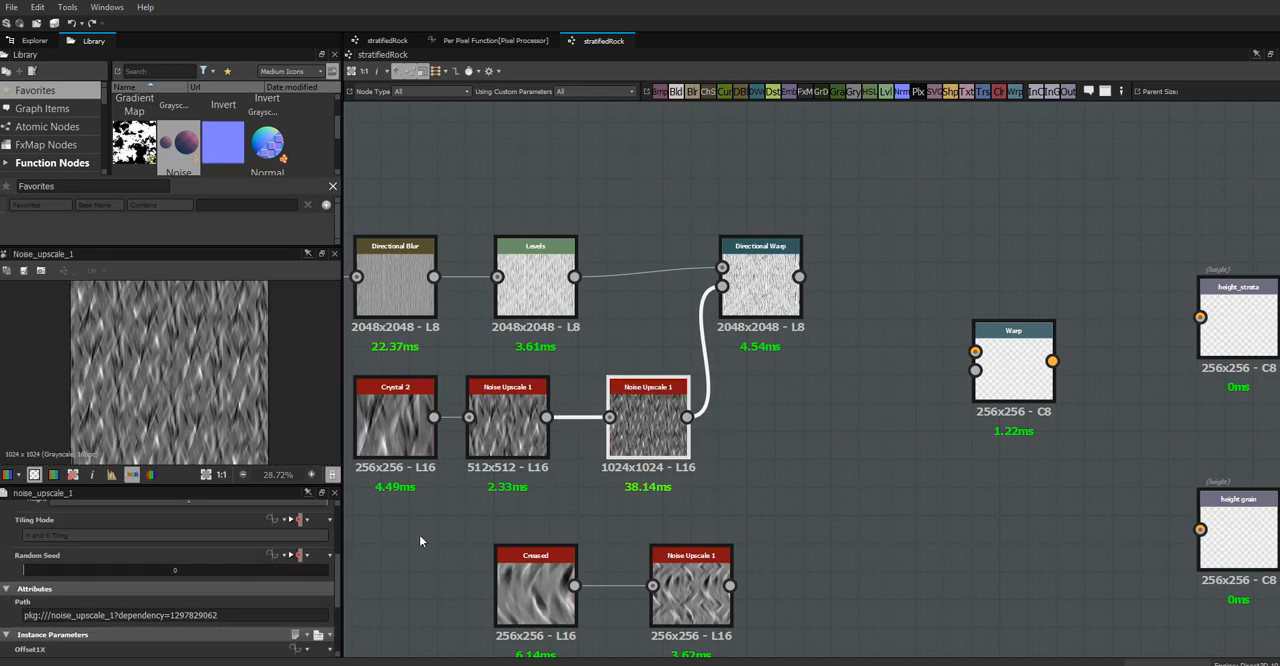
pyautogui.click(760, 290)
# Set the output size width and height to -1 on the Noise Upscale 1 node feeding the Directional Warp
pyautogui.click(648, 423)
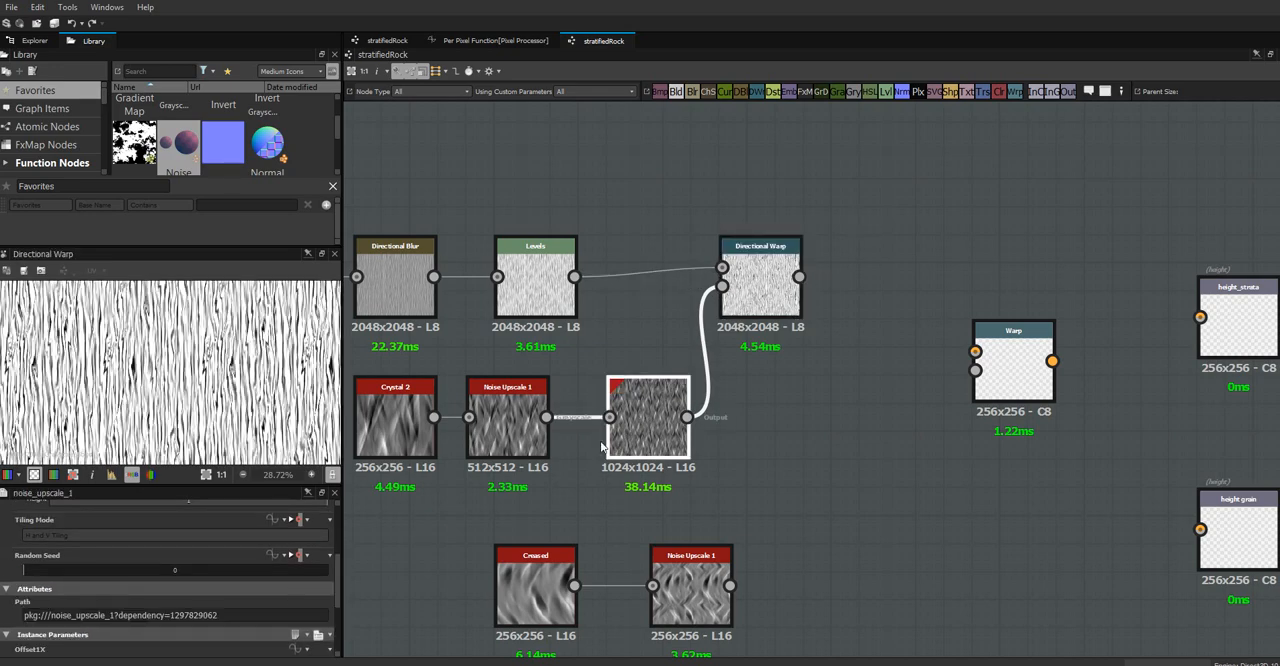
pyautogui.moveTo(338, 578); pyautogui.dragTo(340, 523)
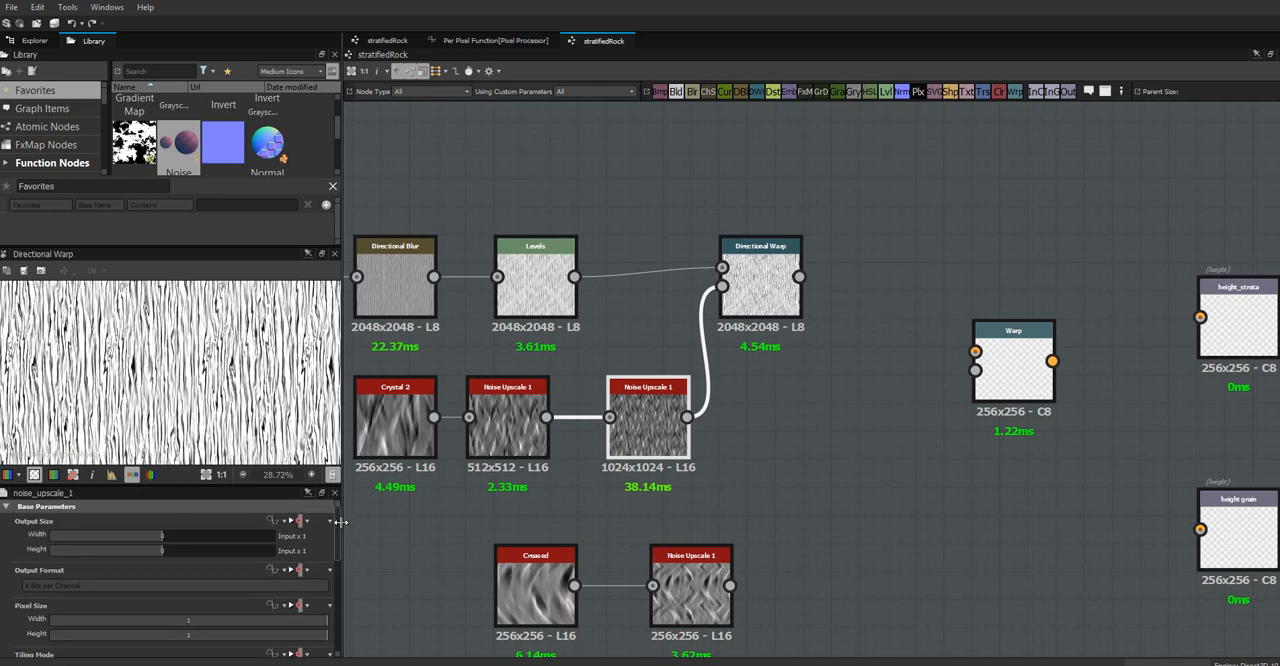
pyautogui.click(153, 536)
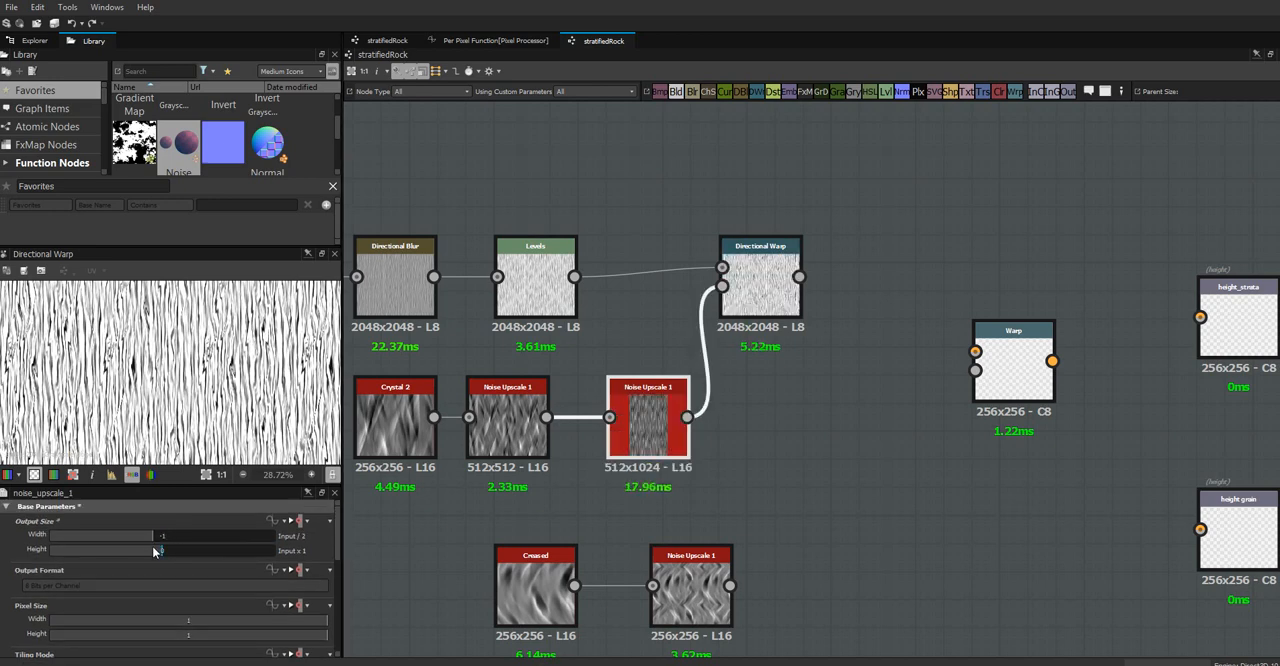
pyautogui.click(153, 551)
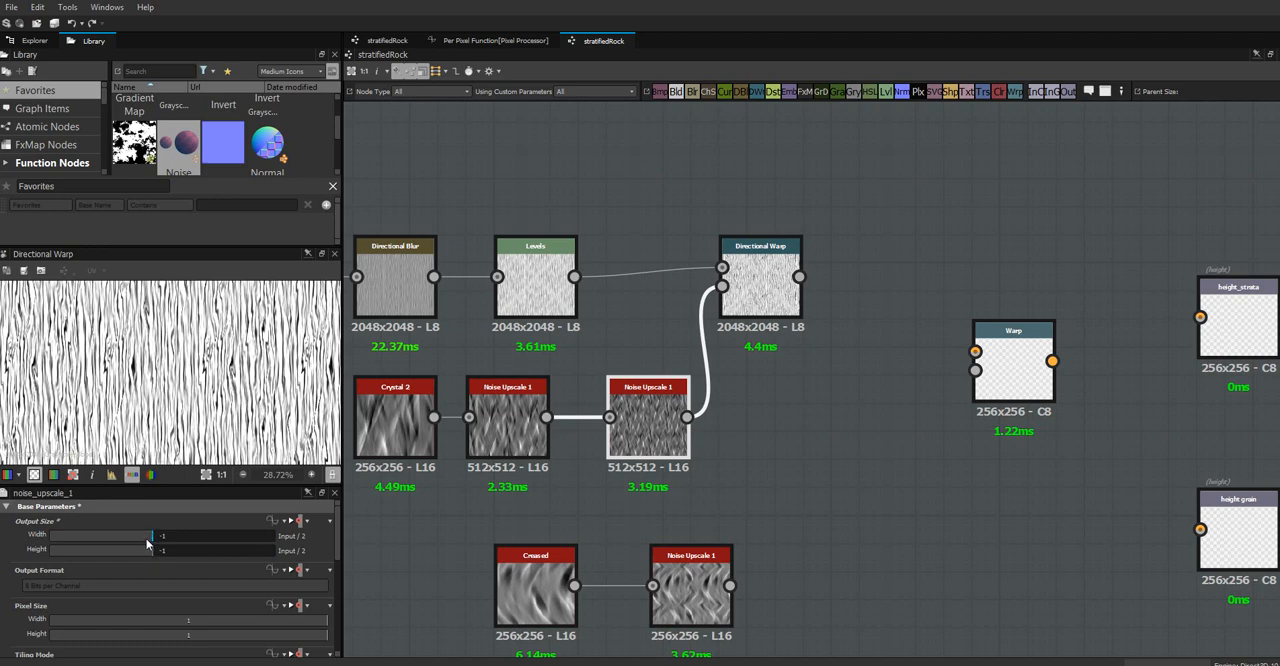
# Set the output size width and height to -1 on the Noise Upscale 1 directly after Crystal 2, and select the Directional Warp
pyautogui.click(507, 418)
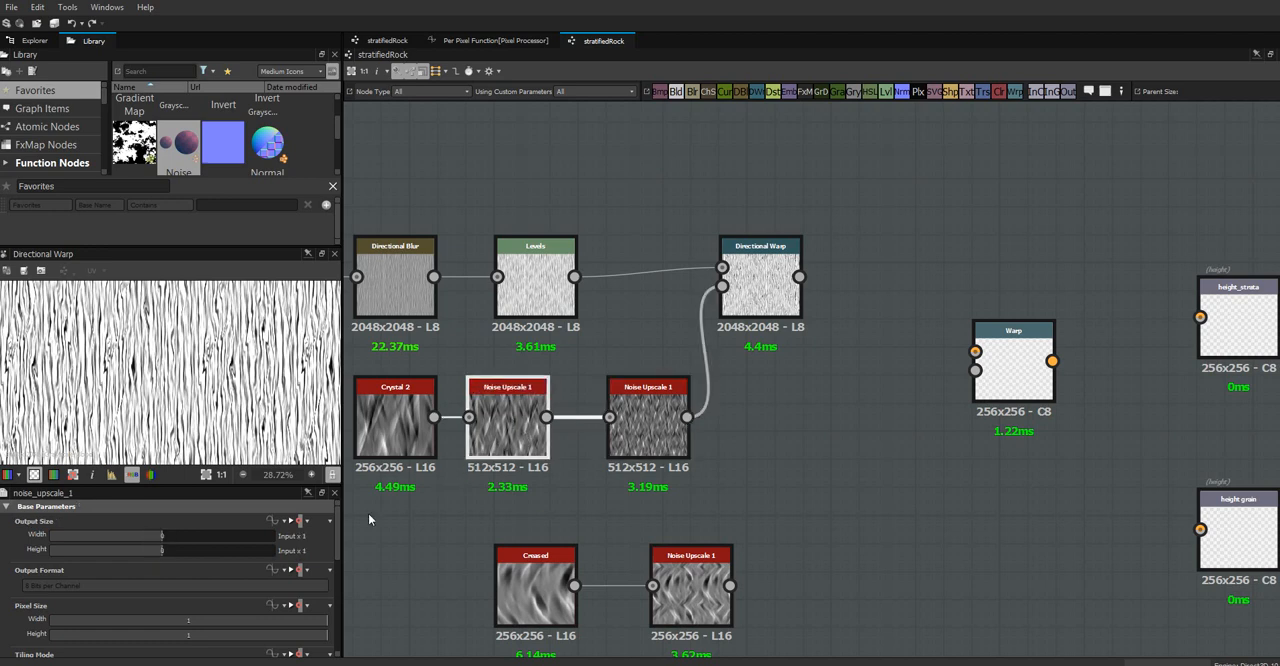
pyautogui.click(155, 537)
pyautogui.click(157, 550)
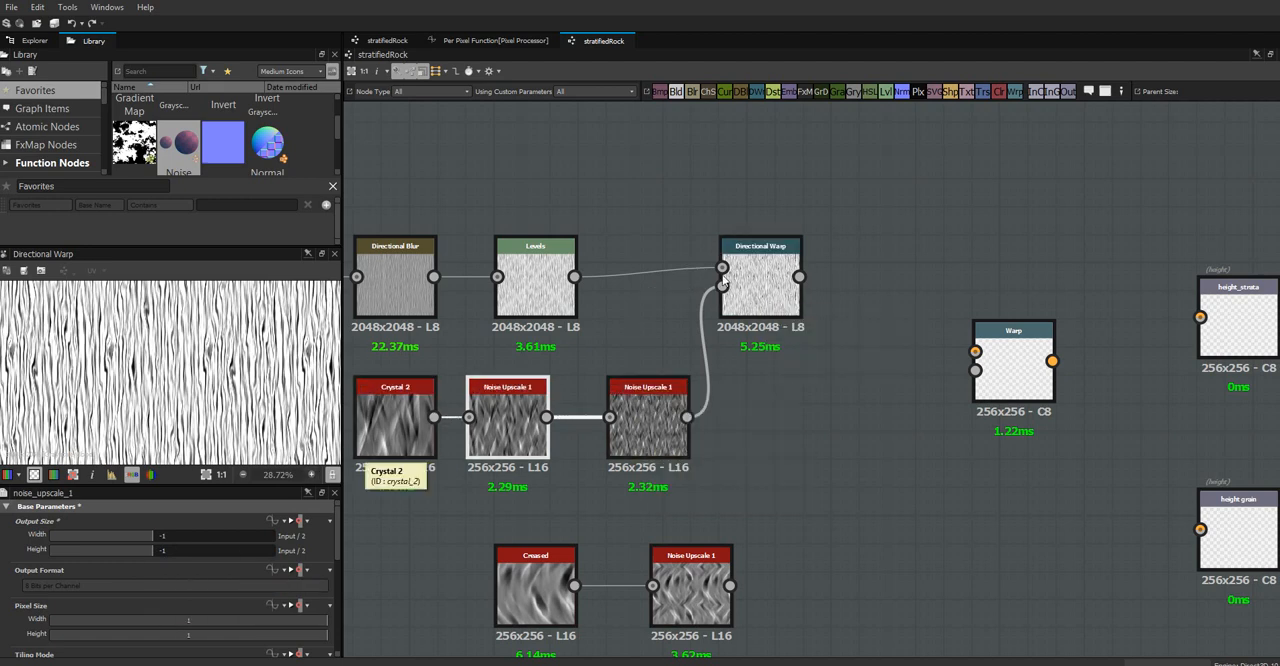
pyautogui.click(759, 283)
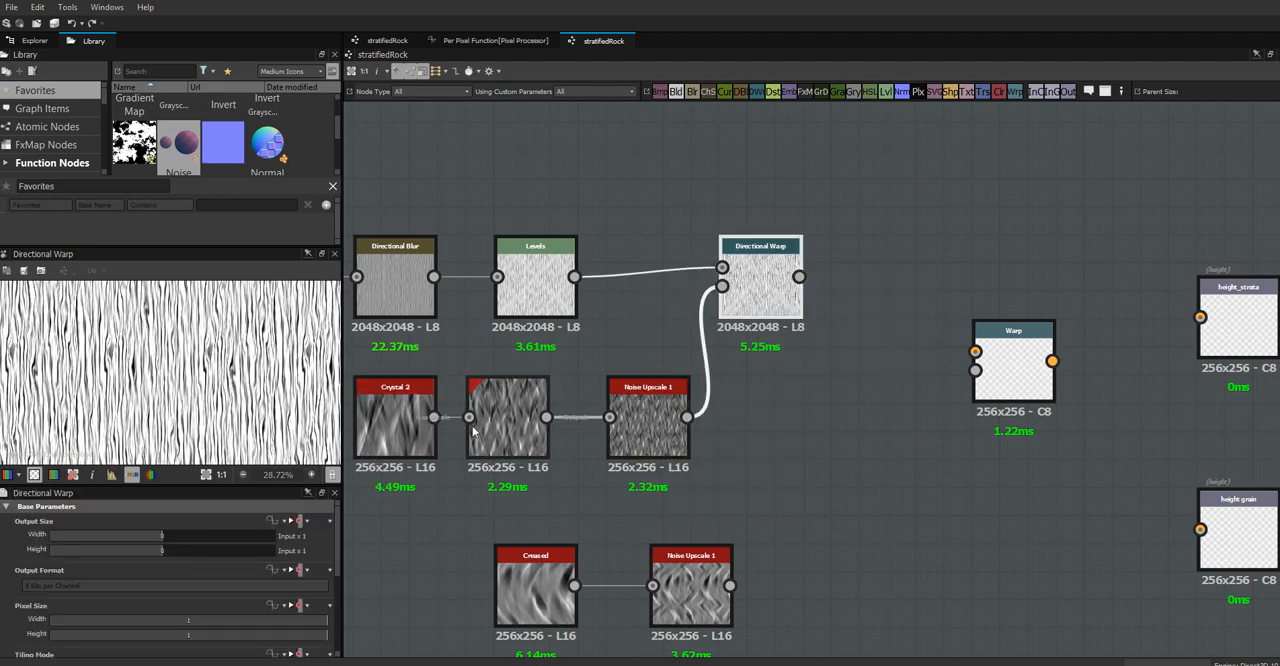
pyautogui.moveTo(818, 420); pyautogui.dragTo(667, 405, button='middle')
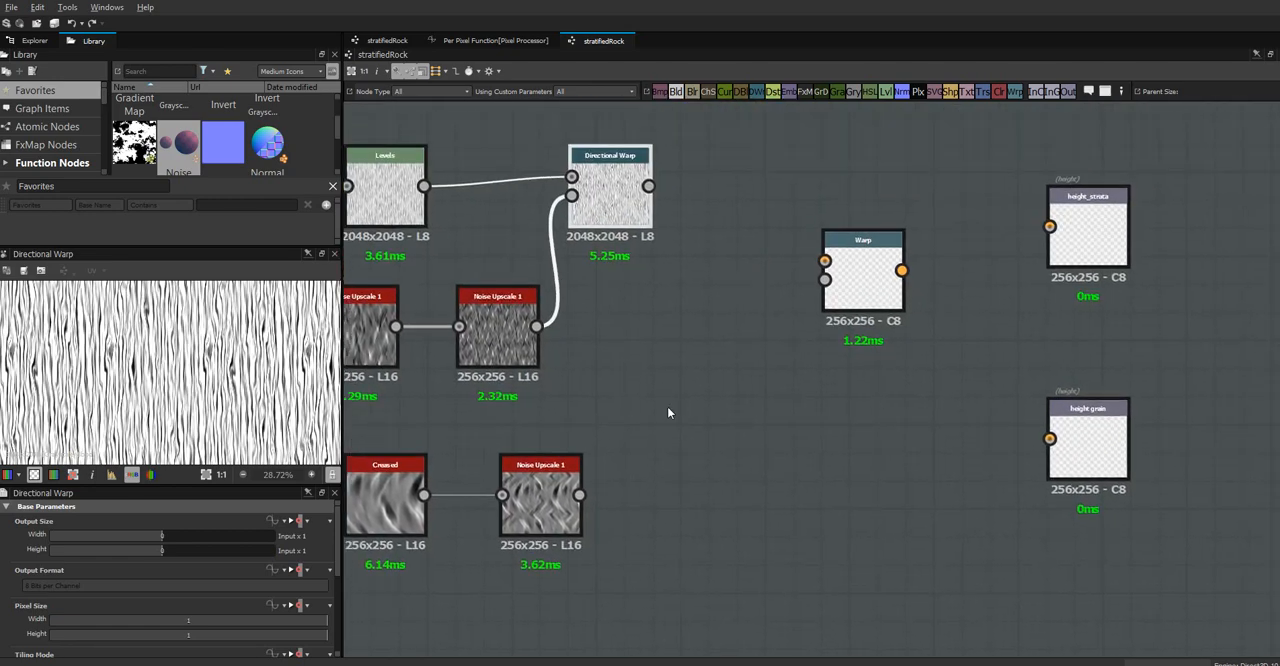
# Offset the Noise Upscale 1 after Creased: Offset1X 0.12, Offset1Y 0.13, Offset2X 0.09 and Offset2Y about 0.51
pyautogui.click(551, 508)
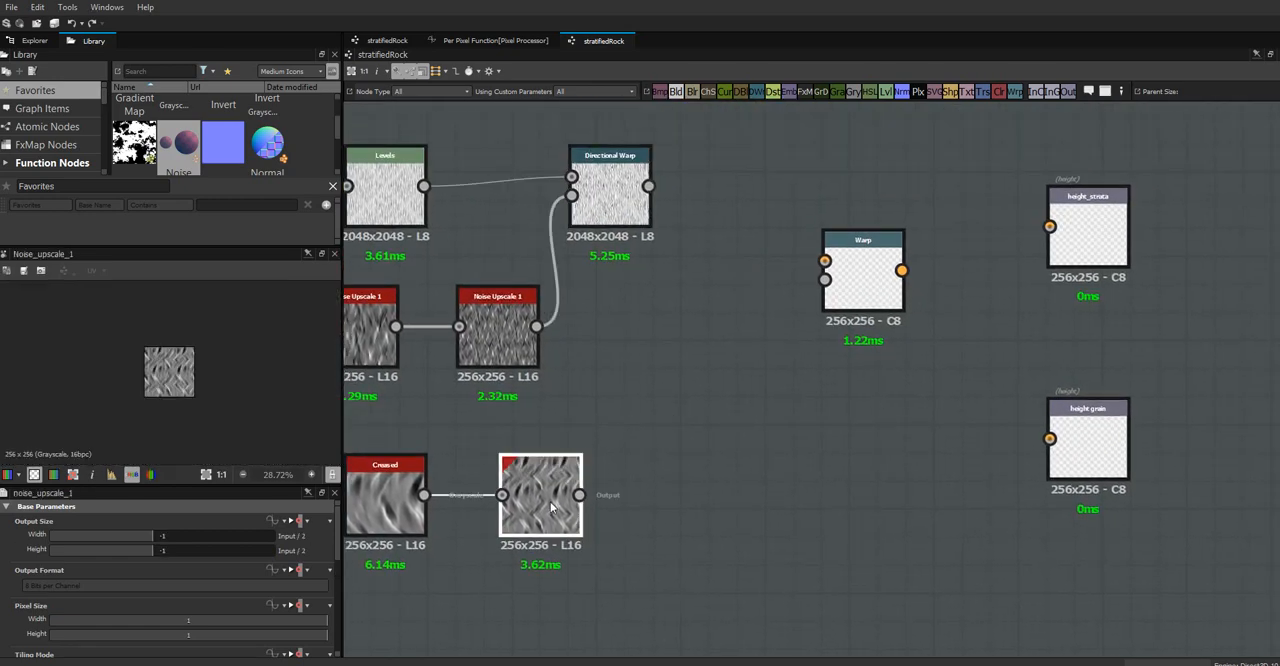
pyautogui.click(205, 474)
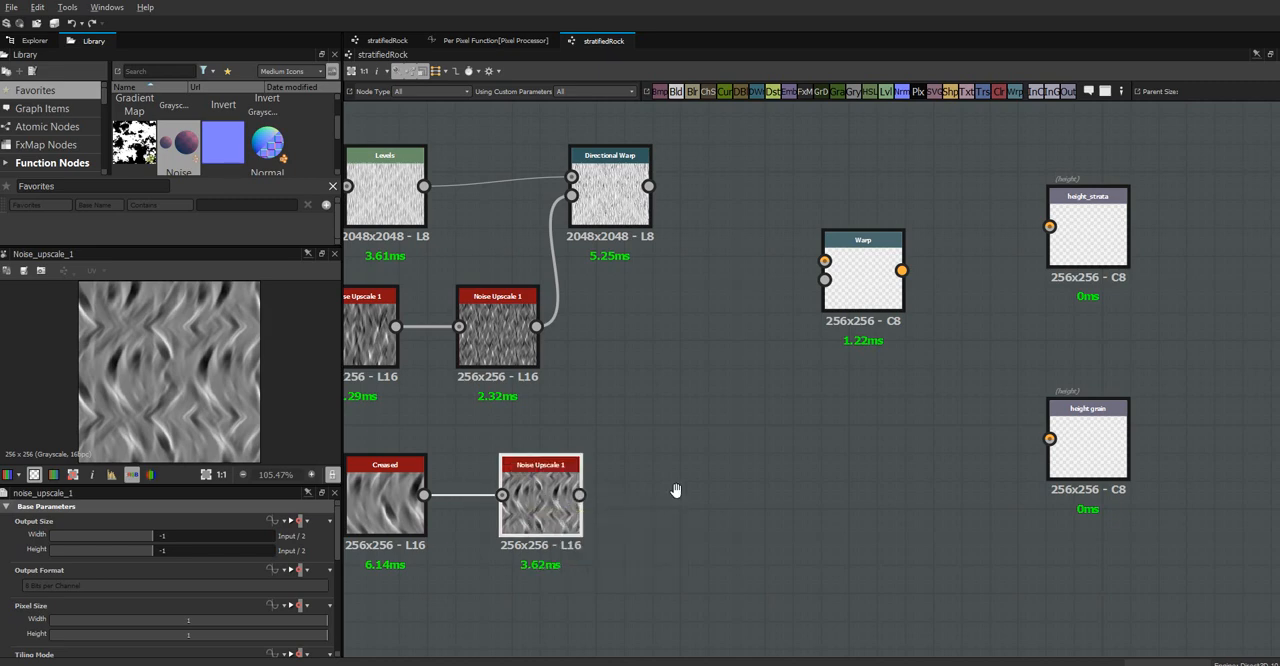
pyautogui.moveTo(740, 477); pyautogui.dragTo(926, 435, button='middle')
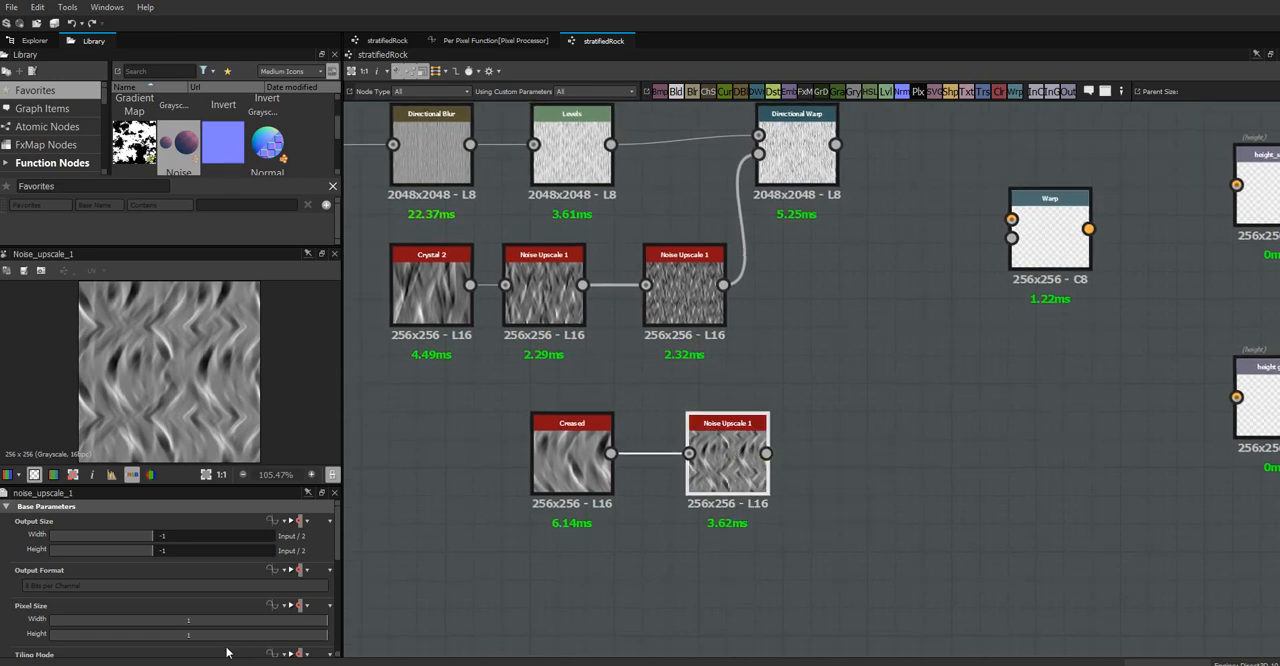
pyautogui.scroll(-10, 338, 557)
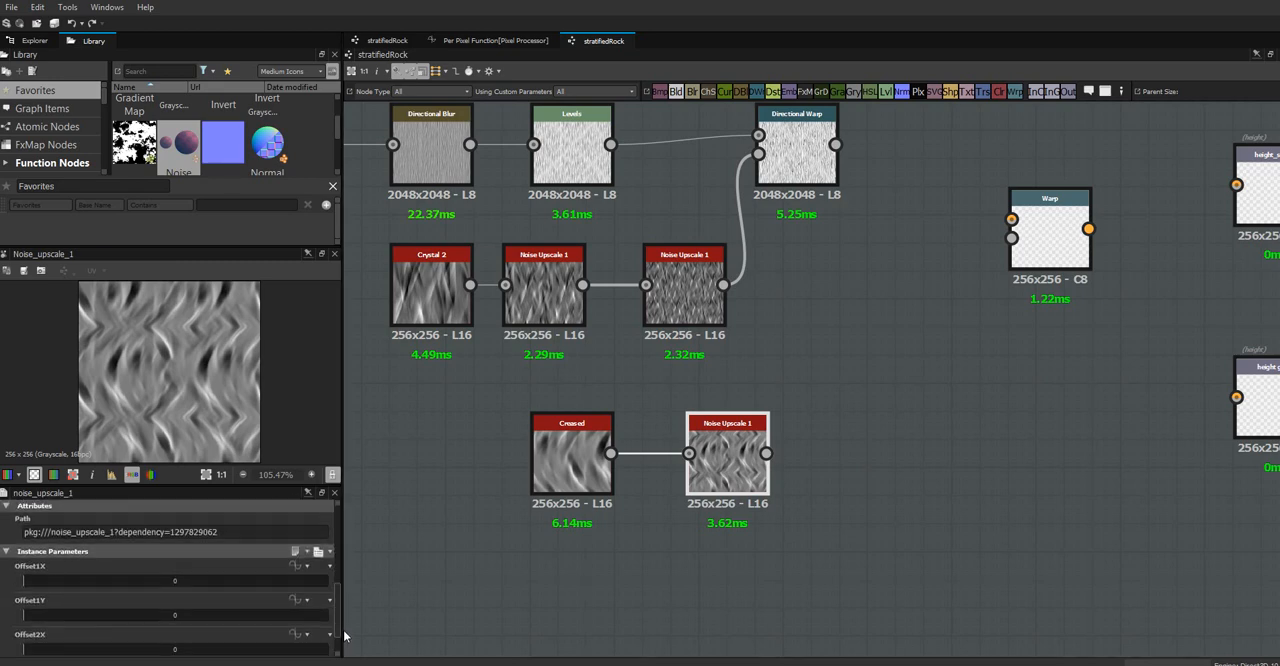
pyautogui.moveTo(25, 544); pyautogui.dragTo(49, 584)
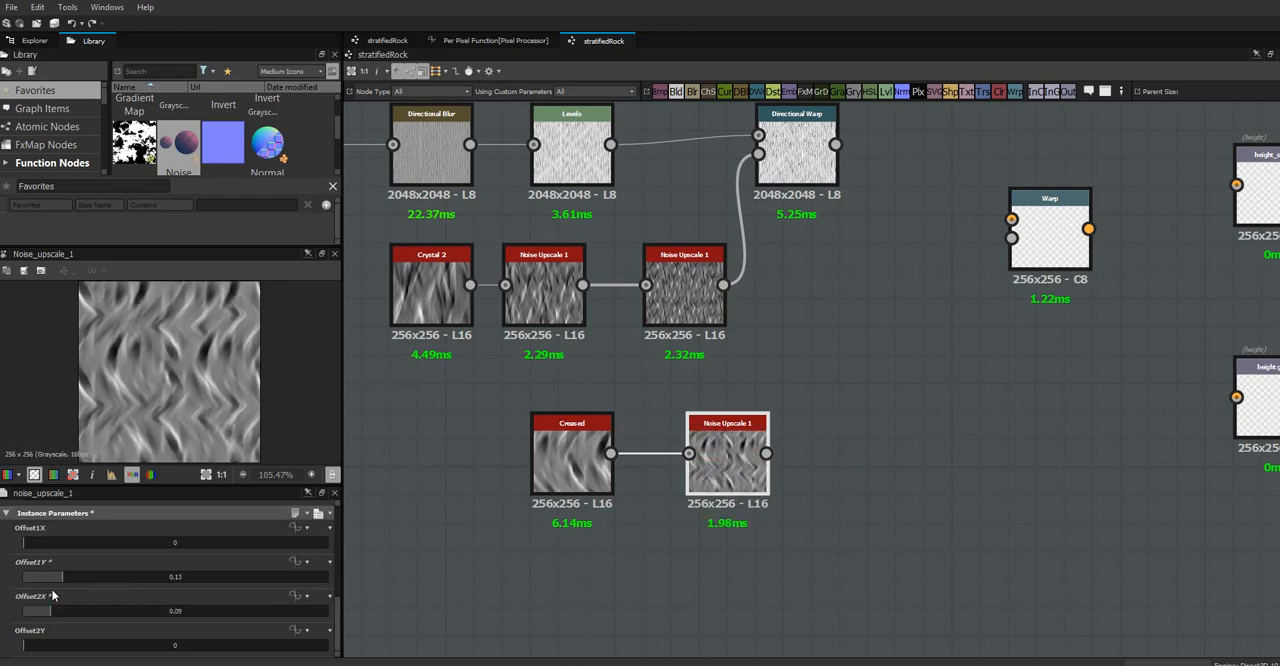
pyautogui.moveTo(28, 648); pyautogui.dragTo(180, 597)
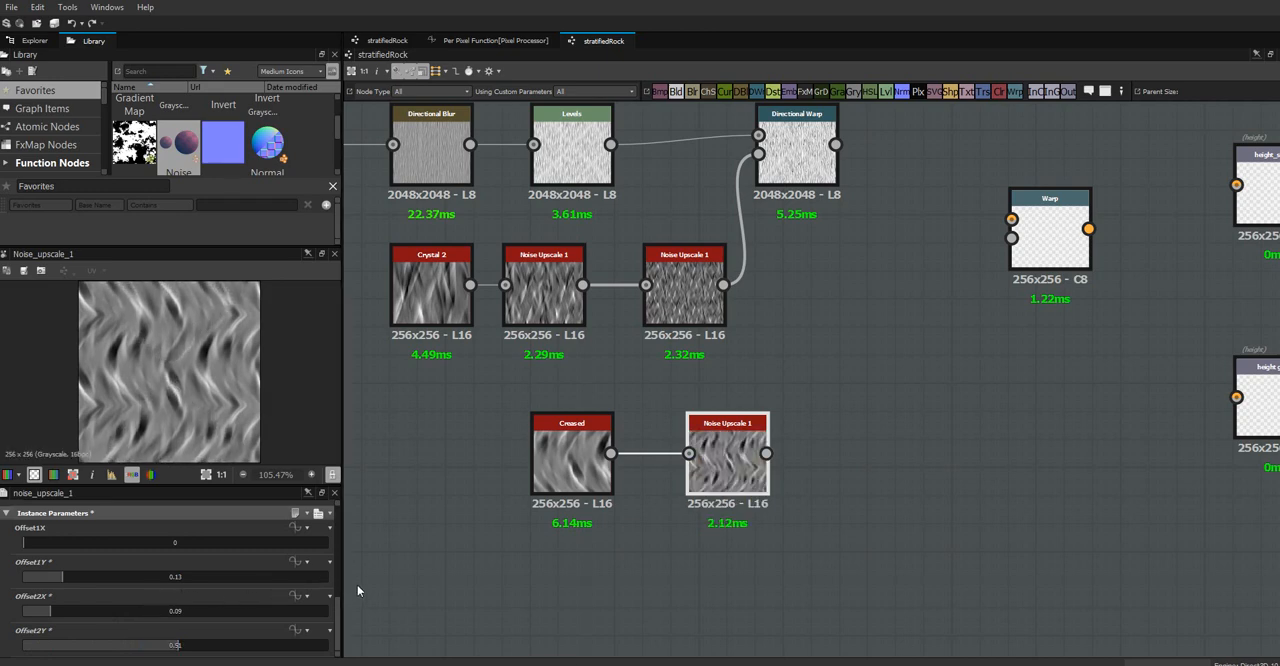
pyautogui.moveTo(336, 609)
pyautogui.mouseDown()
pyautogui.moveTo(336, 587)
pyautogui.moveTo(337, 606)
pyautogui.mouseUp()
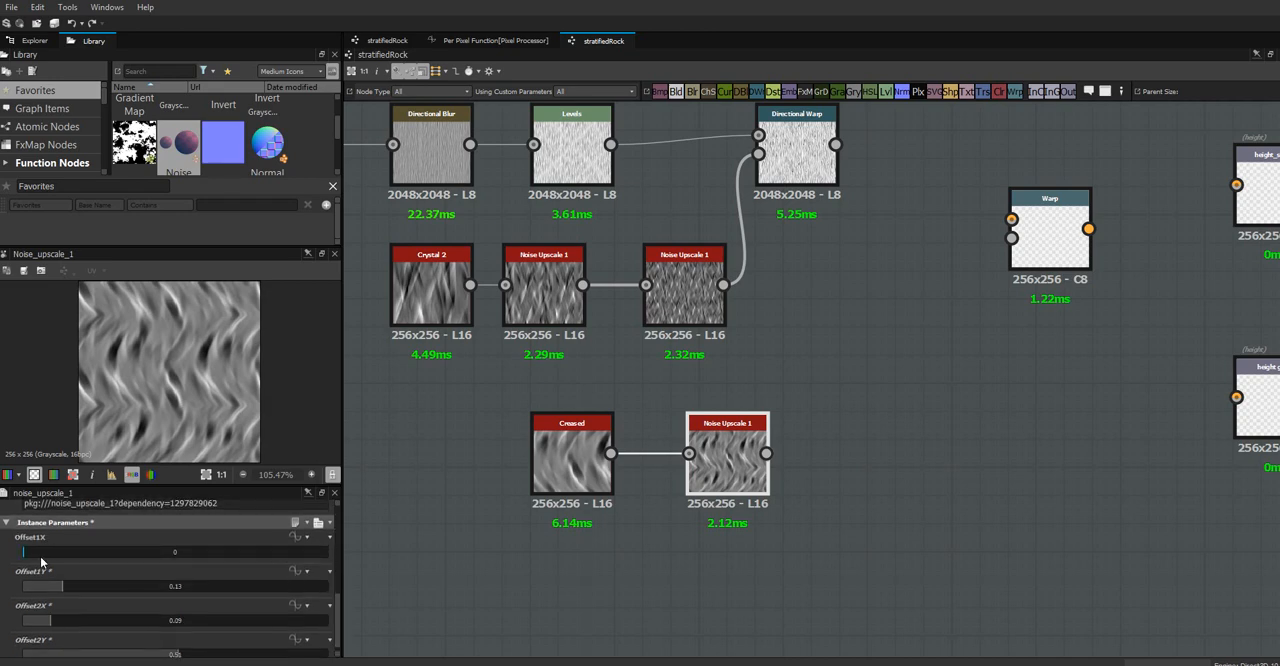
pyautogui.moveTo(25, 554); pyautogui.dragTo(60, 556)
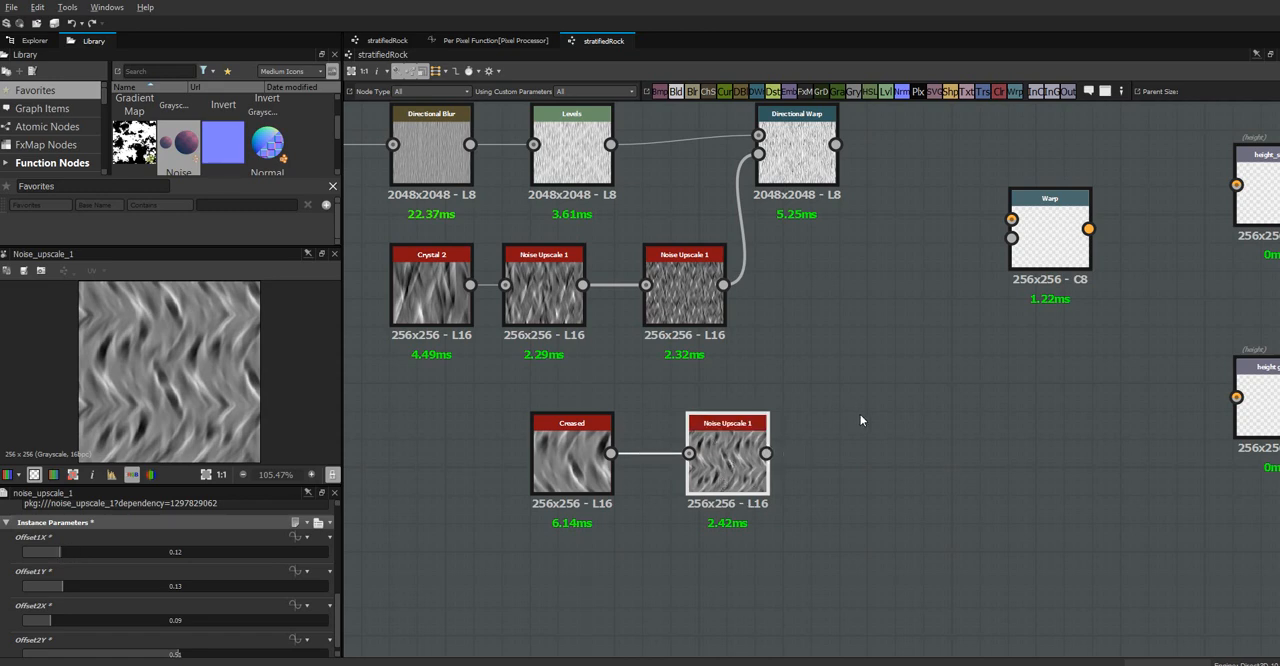
# Add a Levels node after the Noise Upscale 1 of the Creased branch and connect the two
pyautogui.moveTo(831, 409); pyautogui.dragTo(610, 442, button='middle')
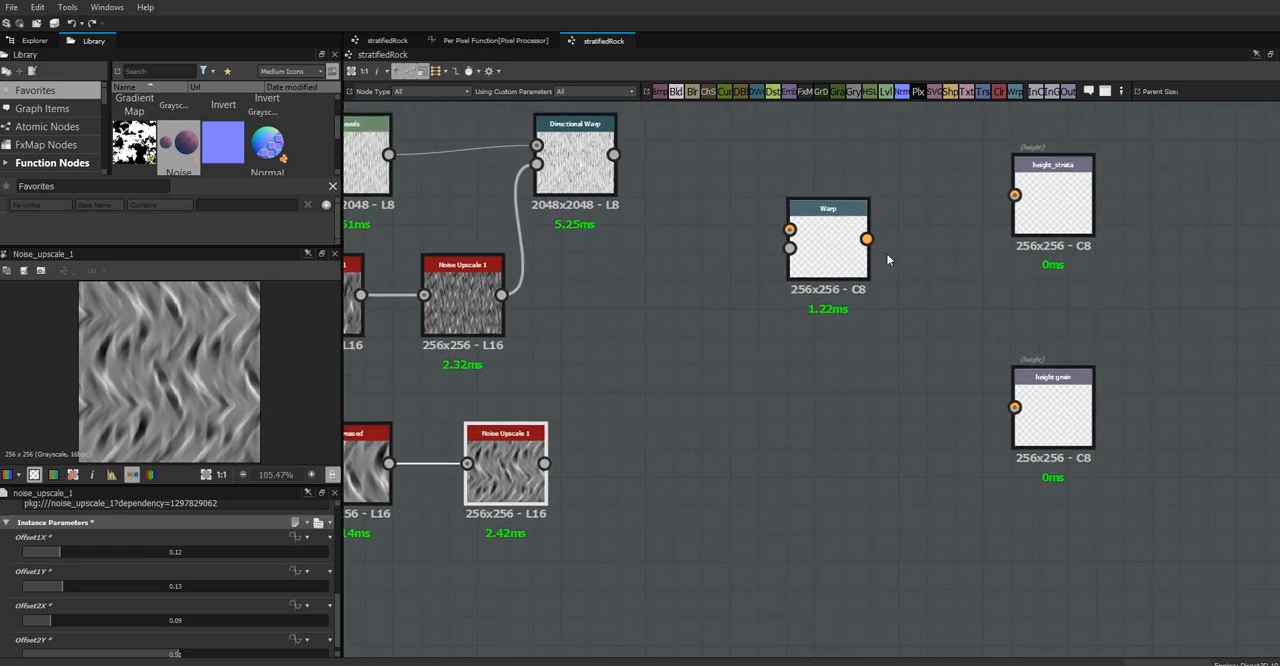
pyautogui.moveTo(887, 94); pyautogui.dragTo(660, 470)
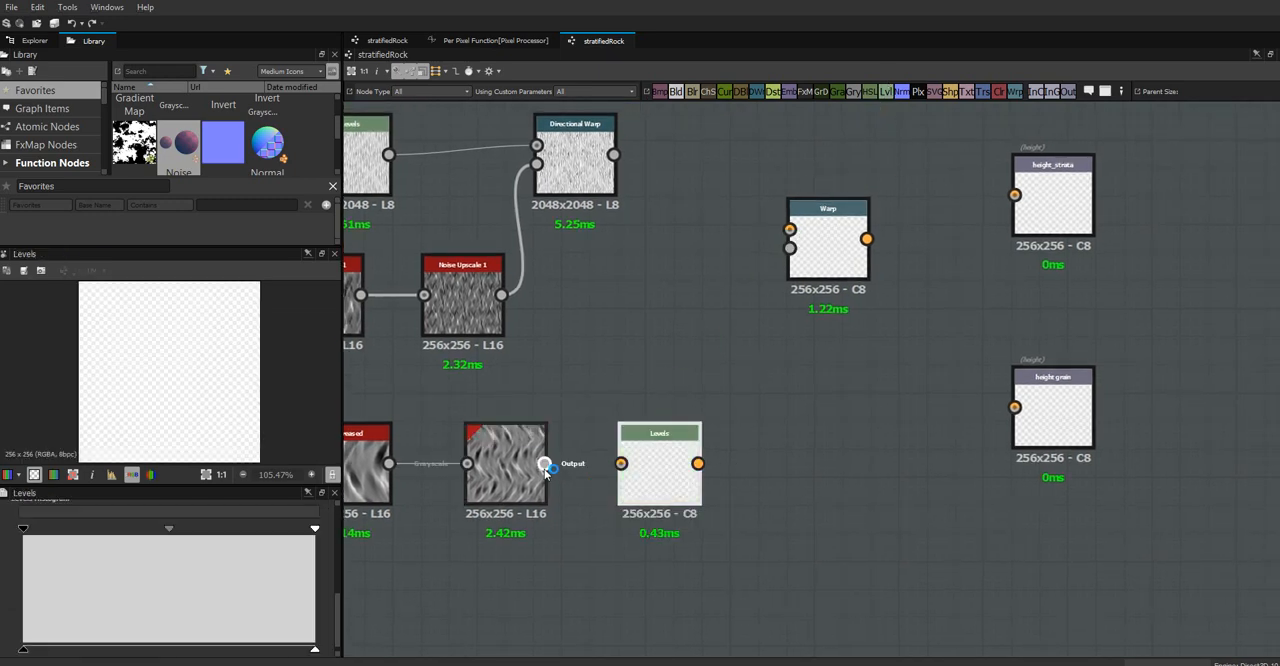
pyautogui.moveTo(544, 463); pyautogui.dragTo(621, 465)
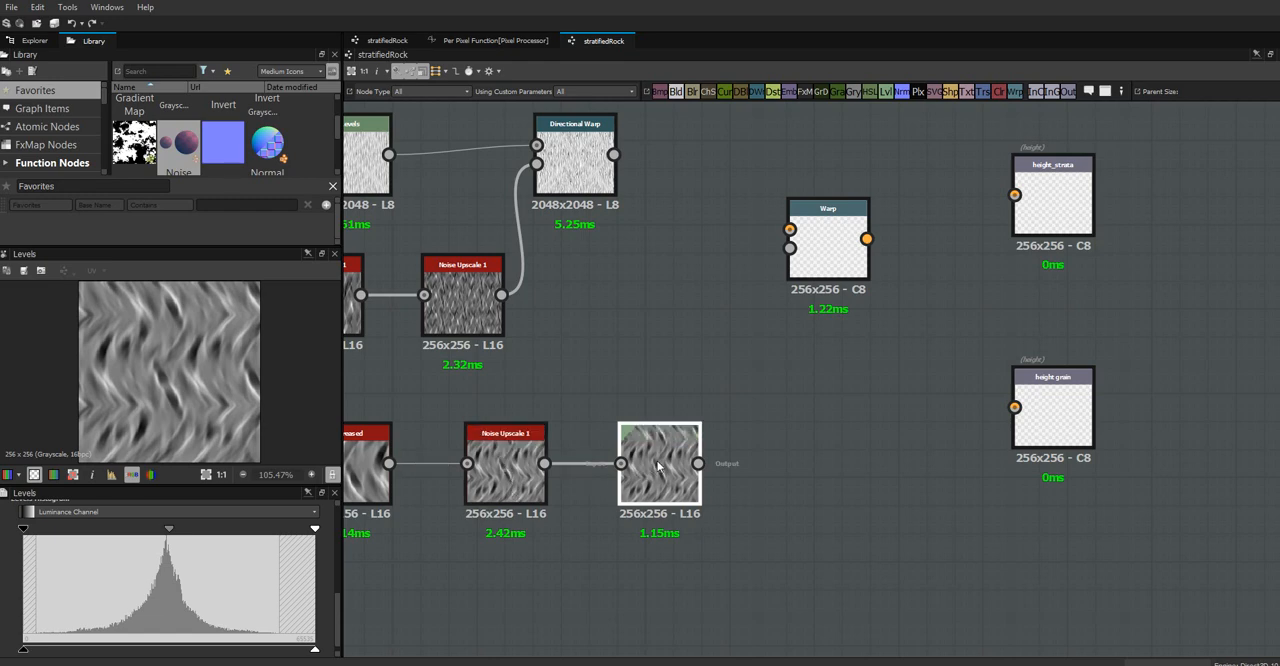
# Connect the Directional Warp and the new Levels to the Warp node's input and gradient input, and lower its intensity to about 0.1
pyautogui.moveTo(613, 154); pyautogui.dragTo(790, 229)
pyautogui.moveTo(697, 463); pyautogui.dragTo(790, 248)
pyautogui.click(830, 237)
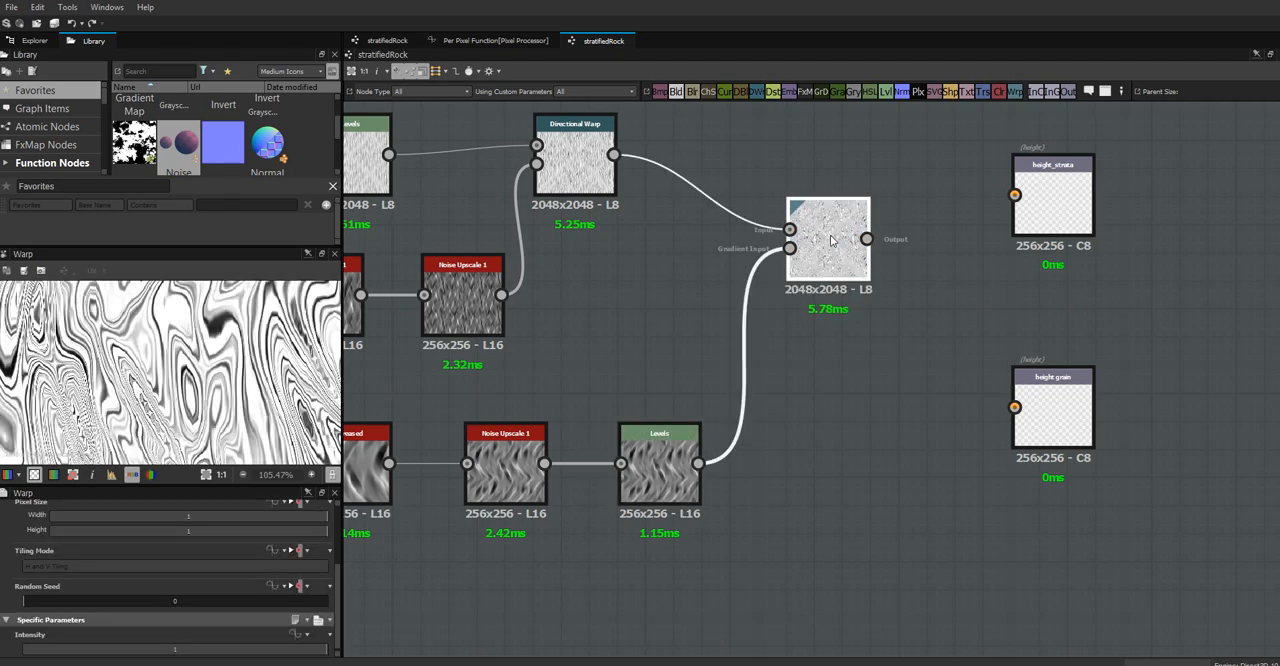
pyautogui.click(206, 474)
pyautogui.scroll(1, 243, 349)
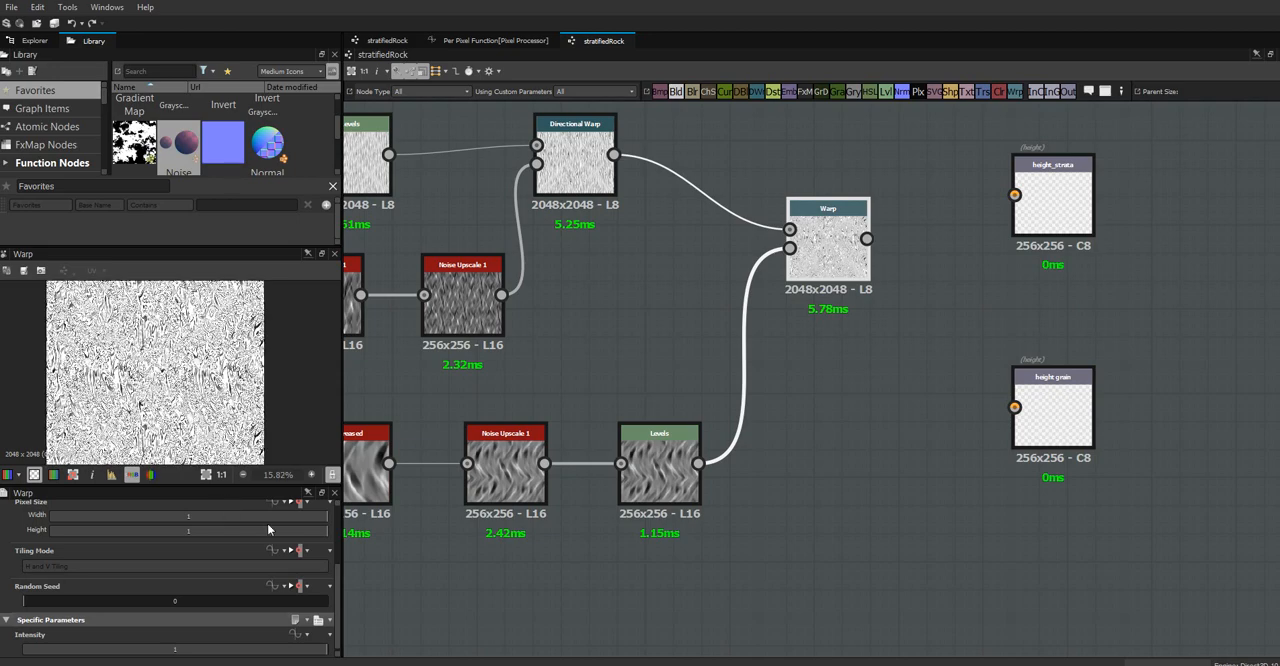
pyautogui.moveTo(316, 651); pyautogui.dragTo(55, 658)
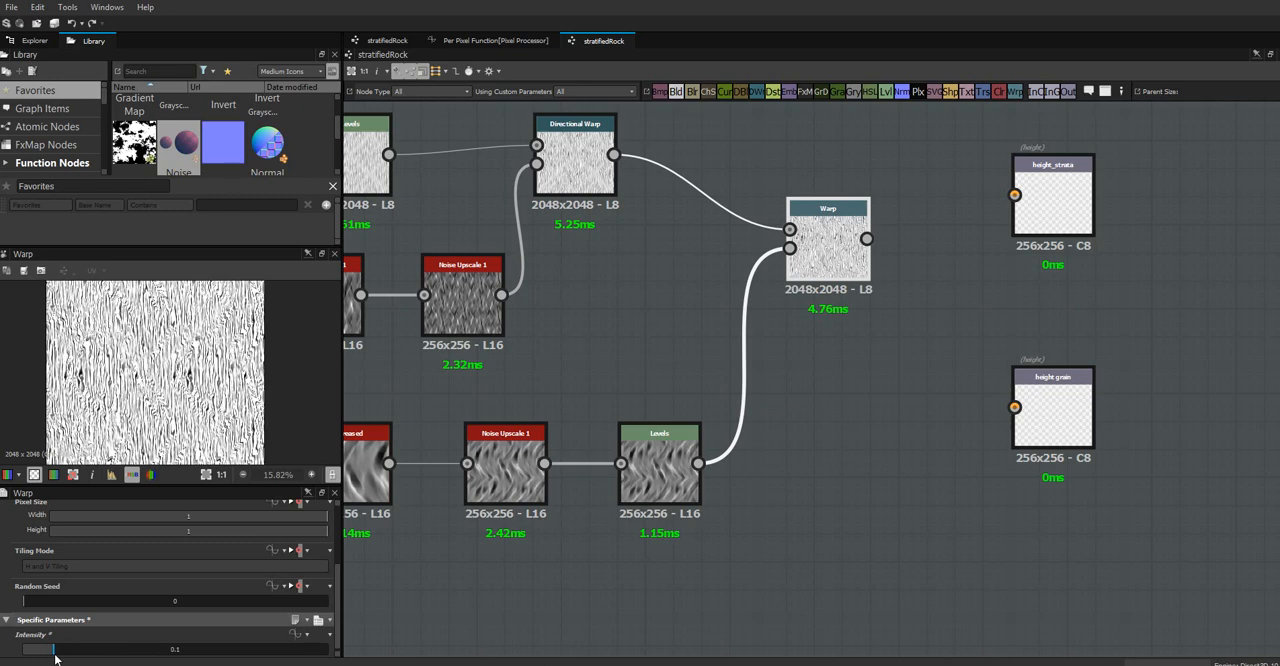
# Insert a Blur node between the Levels and the Warp gradient input, with an intensity of 1.37
pyautogui.click(656, 478)
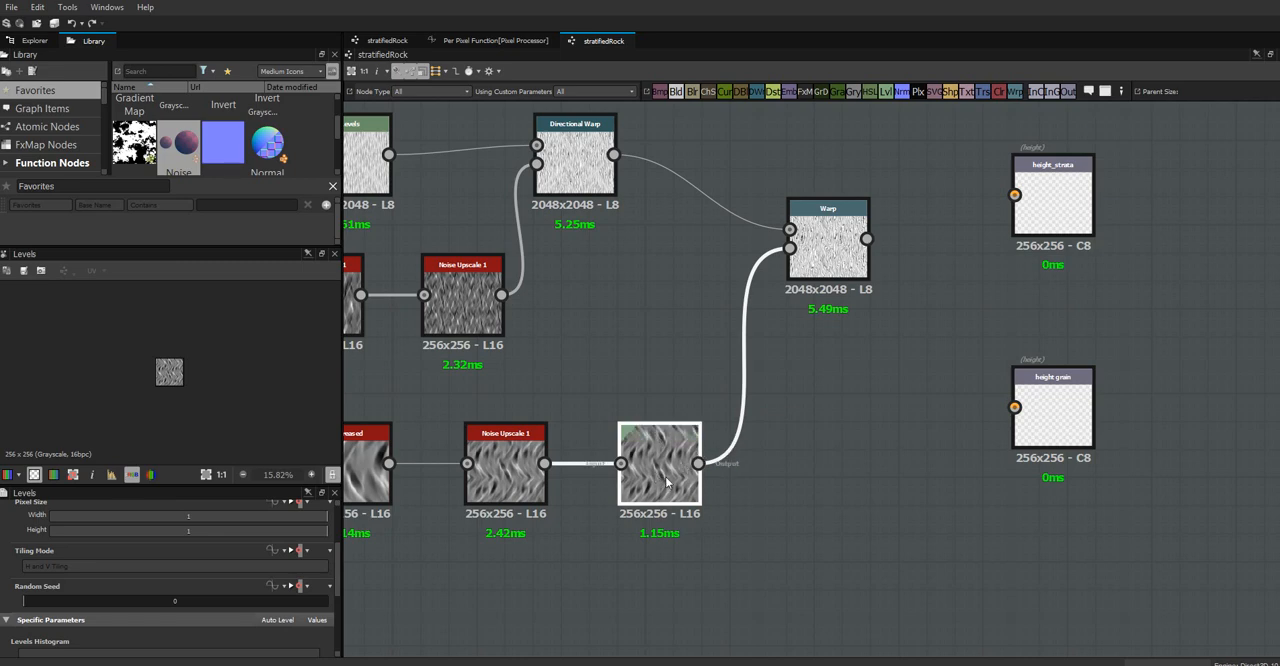
pyautogui.moveTo(656, 478); pyautogui.dragTo(628, 478)
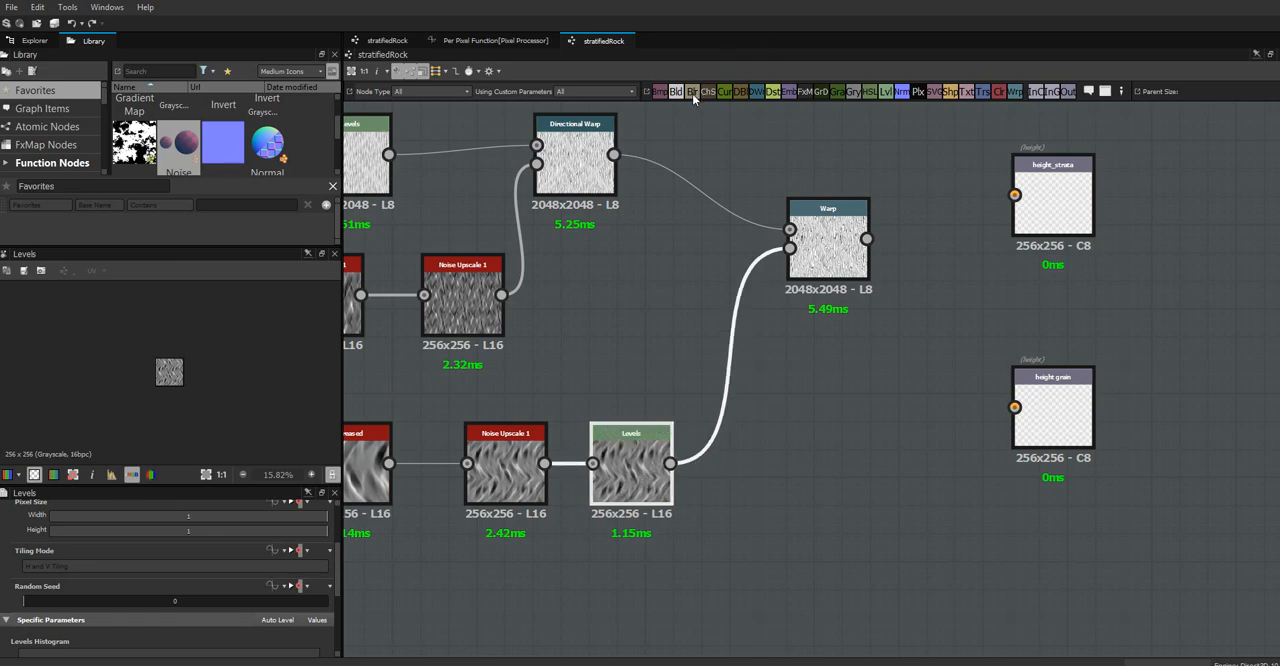
pyautogui.moveTo(692, 93); pyautogui.dragTo(770, 449)
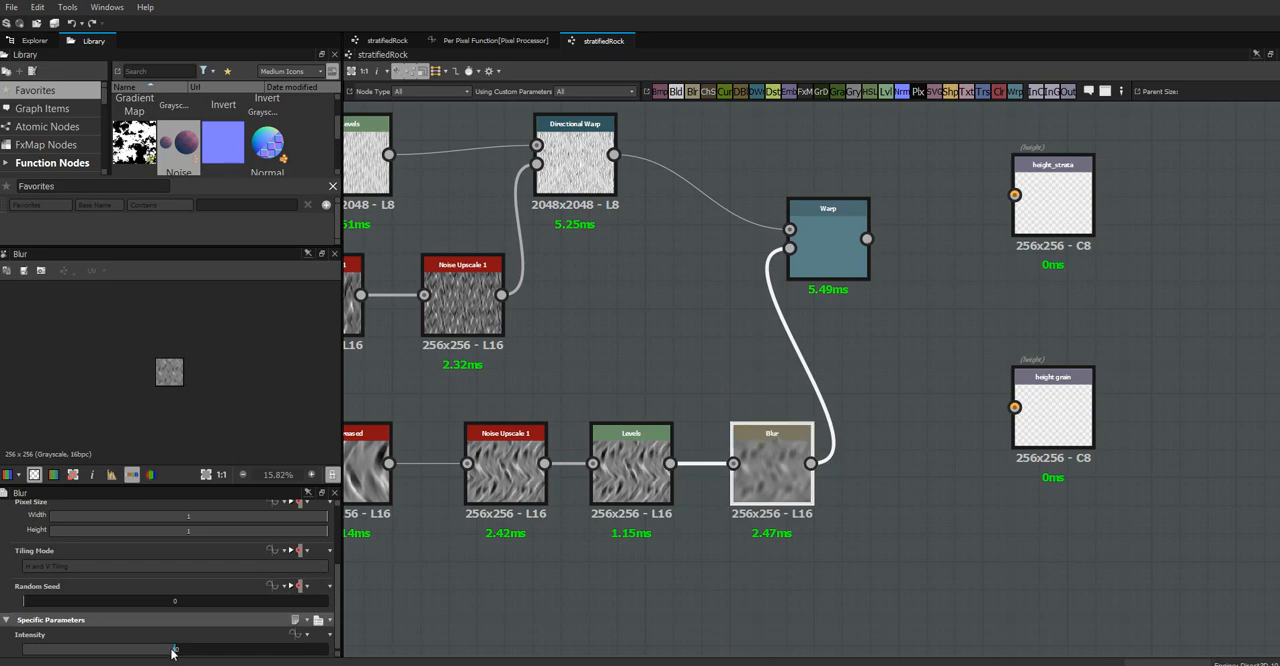
pyautogui.moveTo(172, 651); pyautogui.dragTo(43, 652)
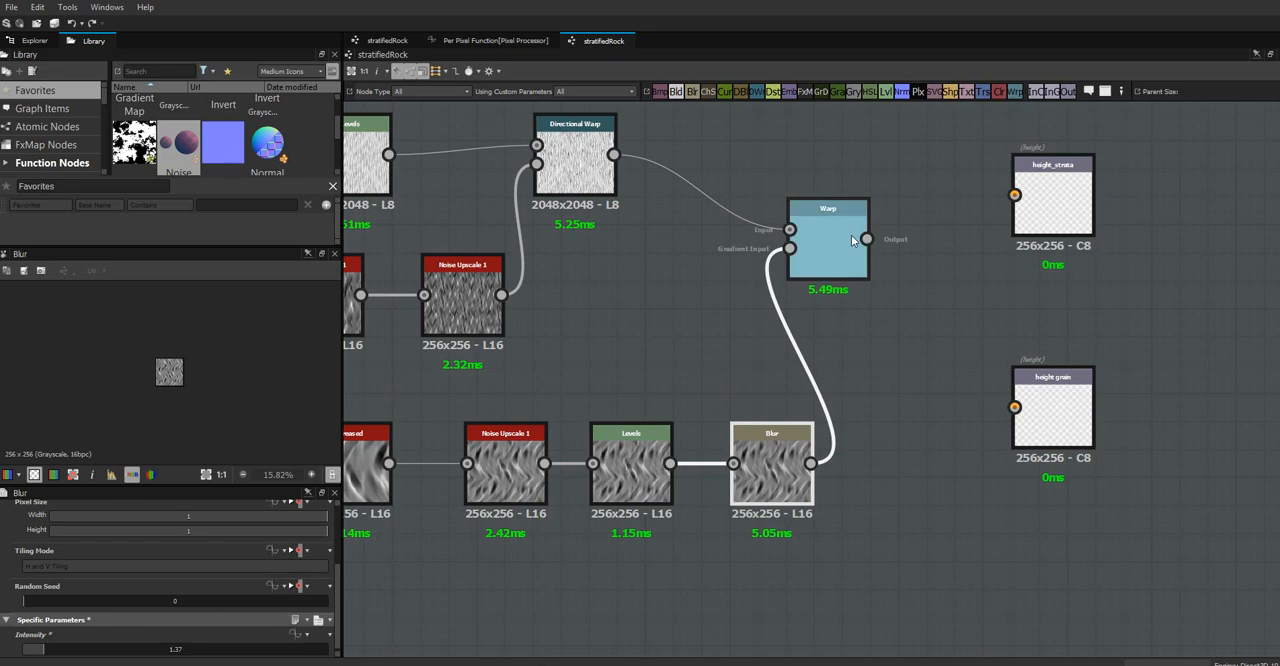
# While previewing the Warp, shift the midtones of the Levels before Blur darker and lower its input white point to boost contrast
pyautogui.click(851, 235)
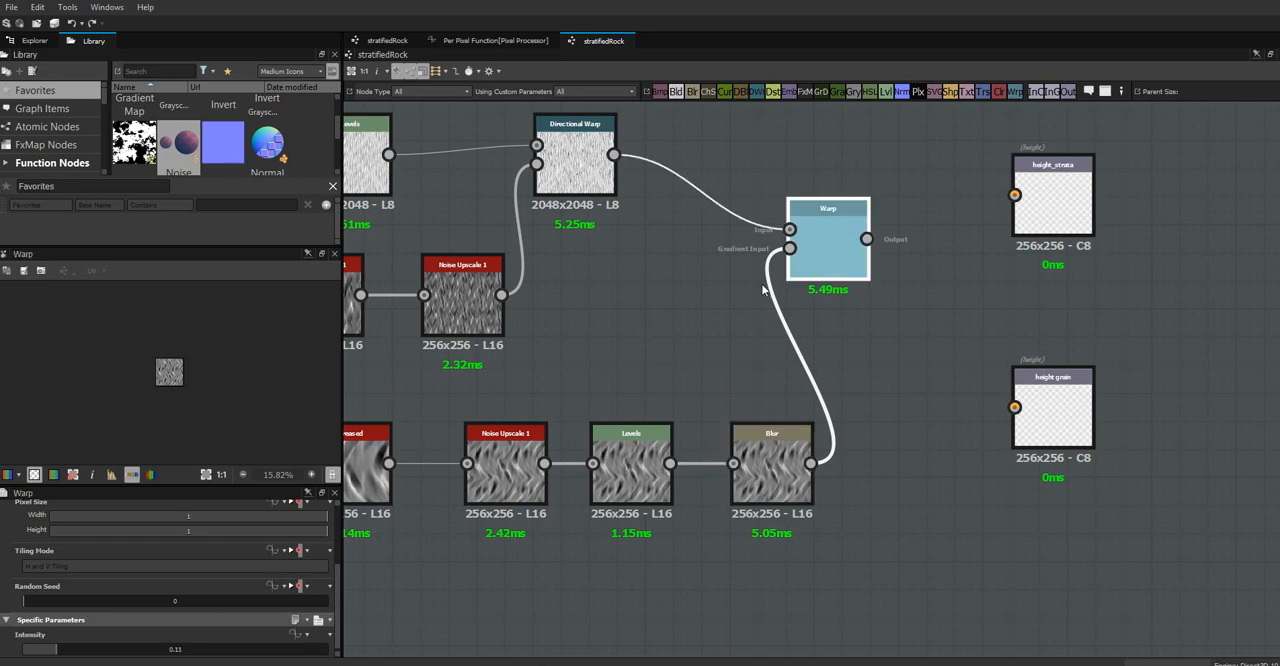
pyautogui.doubleClick(625, 467)
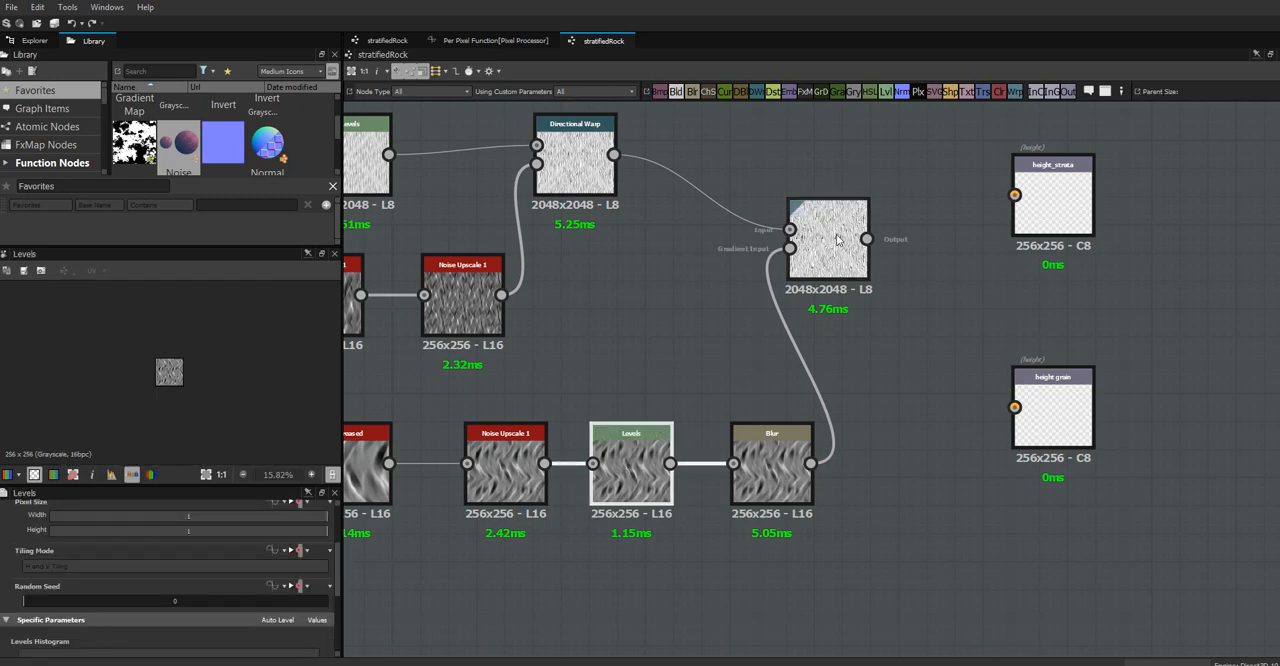
pyautogui.doubleClick(822, 247)
pyautogui.click(630, 465)
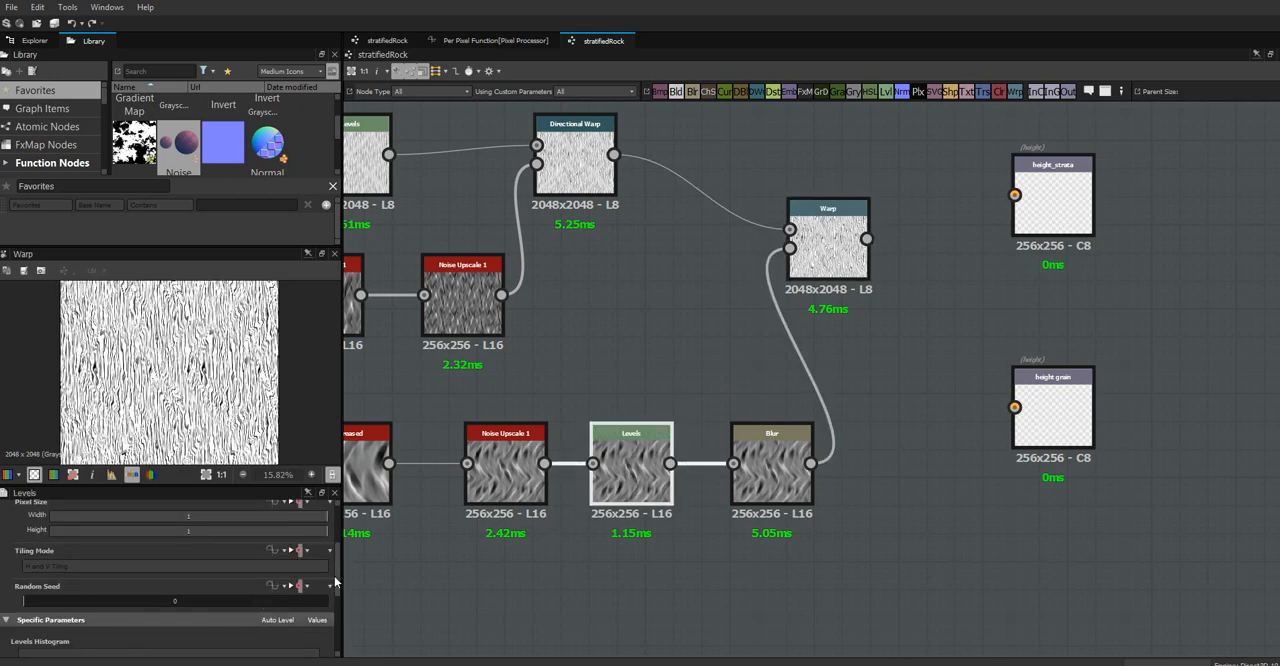
pyautogui.scroll(-3, 336, 595)
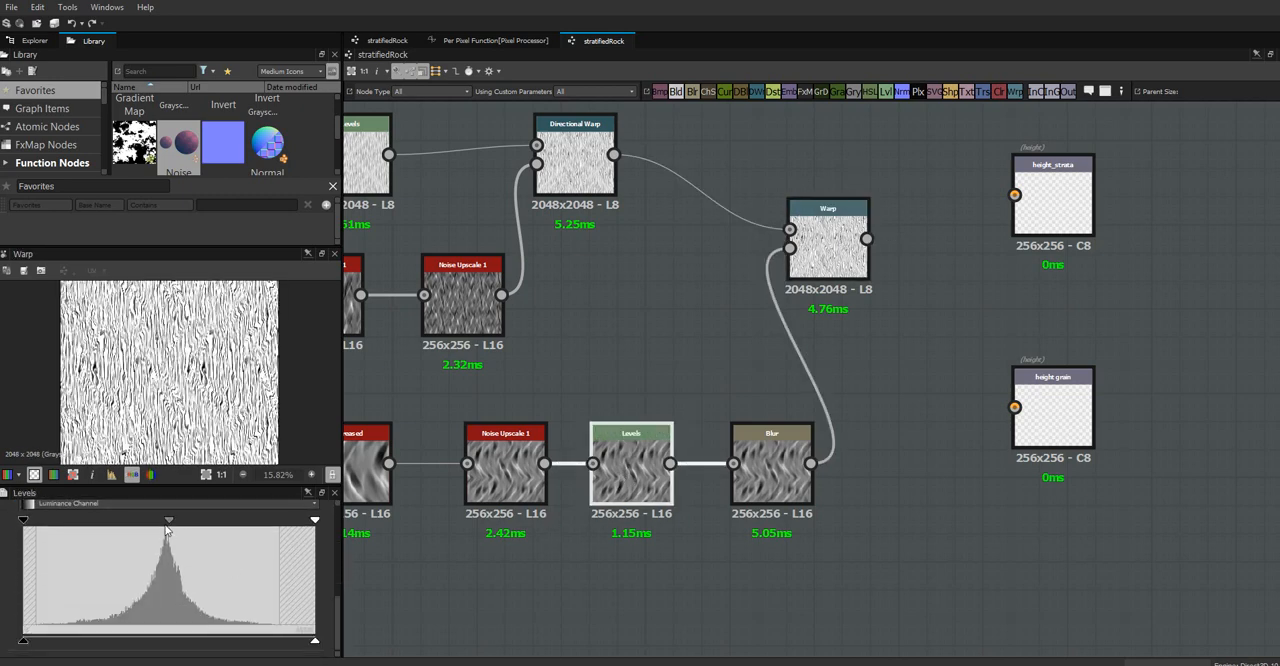
pyautogui.moveTo(166, 522); pyautogui.dragTo(223, 528)
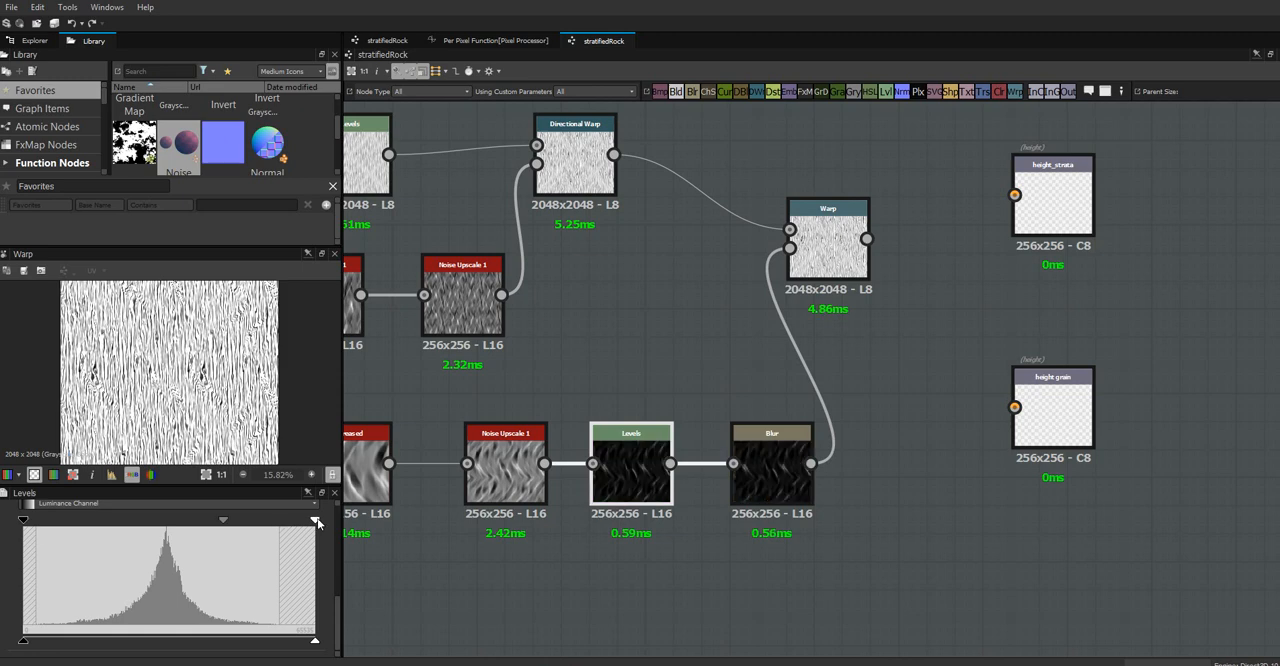
pyautogui.moveTo(316, 519)
pyautogui.mouseDown()
pyautogui.moveTo(252, 533)
pyautogui.moveTo(206, 521)
pyautogui.moveTo(266, 522)
pyautogui.moveTo(230, 528)
pyautogui.mouseUp()
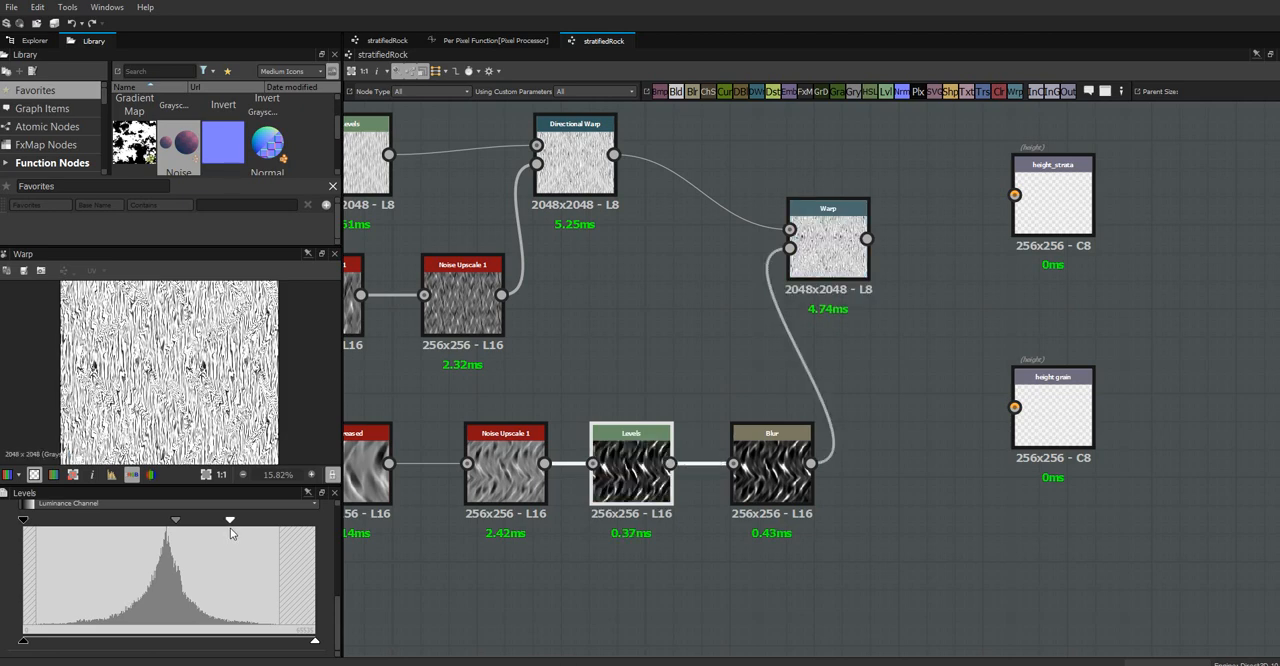
# Raise the Warp node's intensity to about 0.51 and inspect the warped lines up close
pyautogui.click(771, 462)
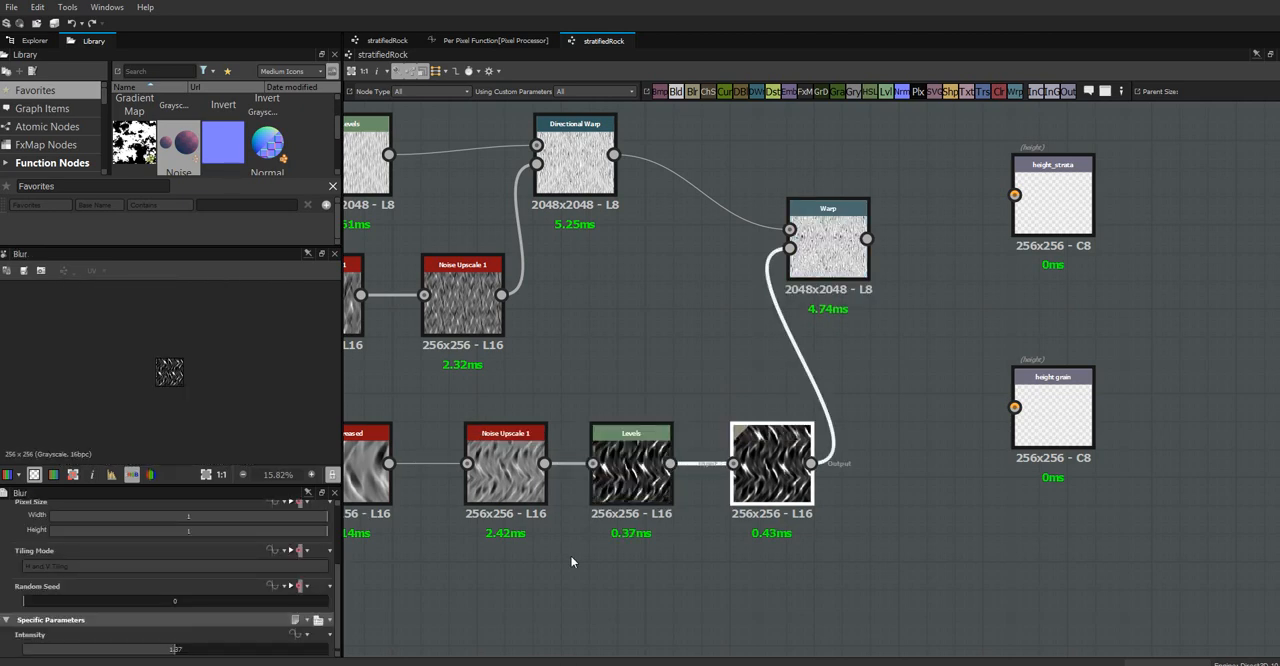
pyautogui.click(842, 244)
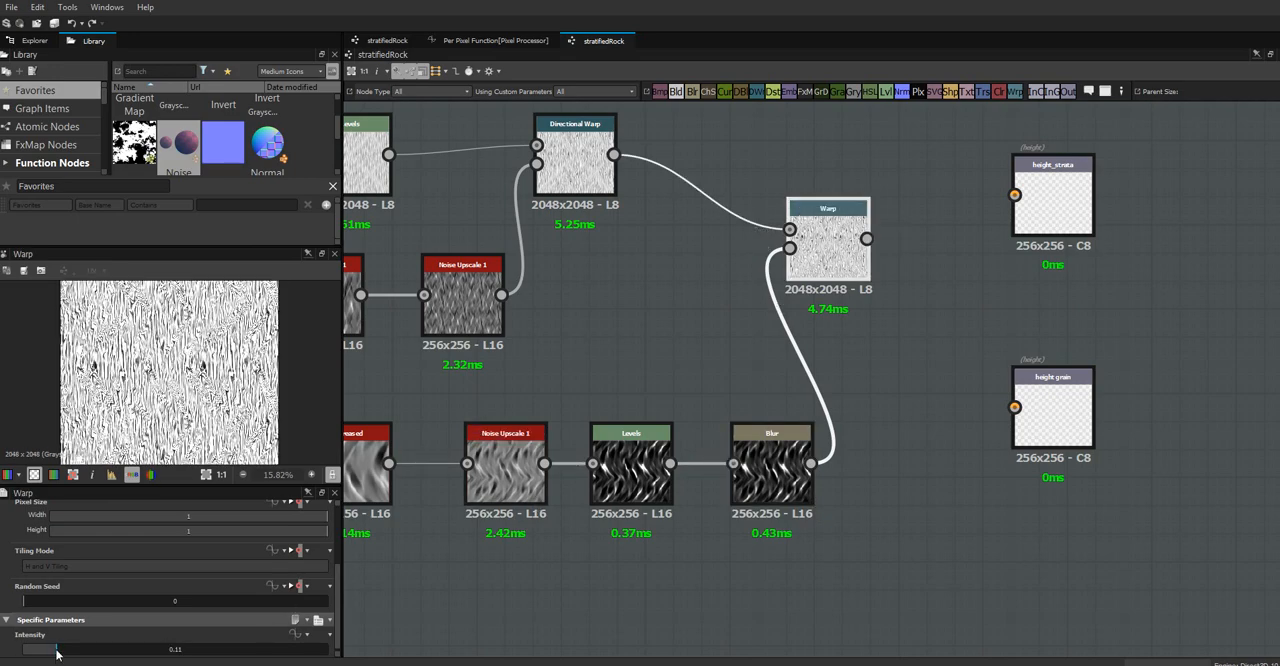
pyautogui.moveTo(56, 653); pyautogui.dragTo(177, 648)
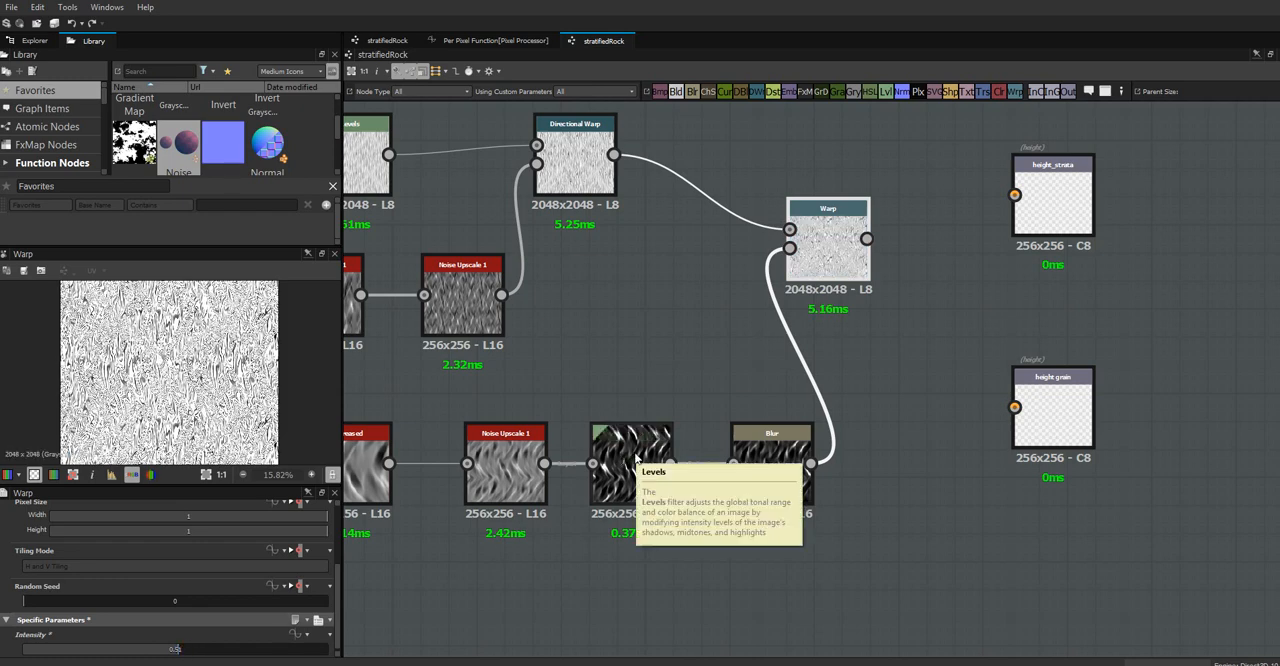
pyautogui.scroll(3, 203, 398)
pyautogui.scroll(1, 201, 396)
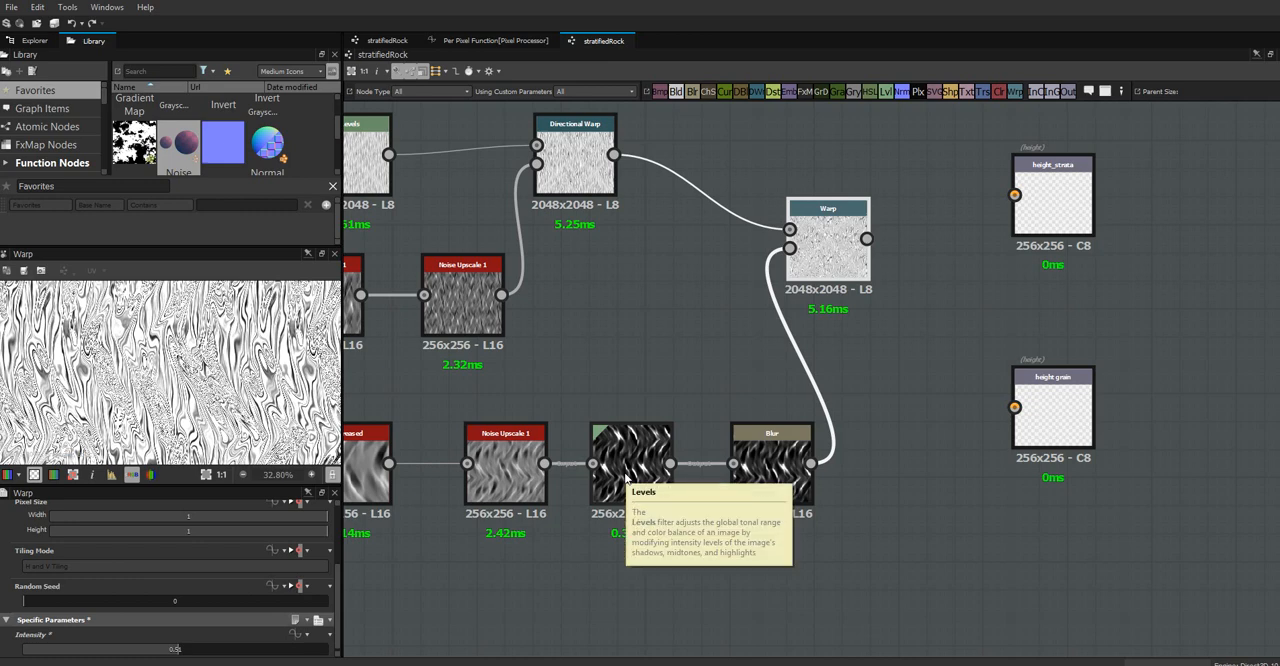
# Set the intensity of the Blur node feeding the Warp to 5
pyautogui.click(770, 468)
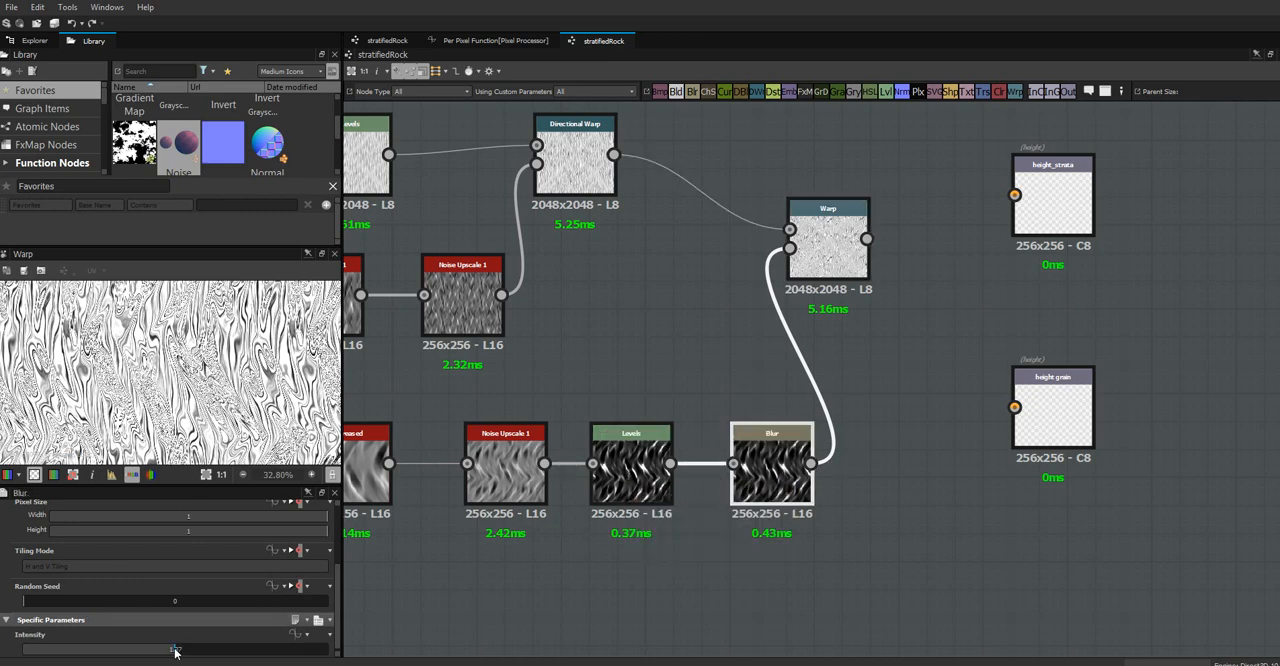
pyautogui.moveTo(174, 652); pyautogui.dragTo(361, 659)
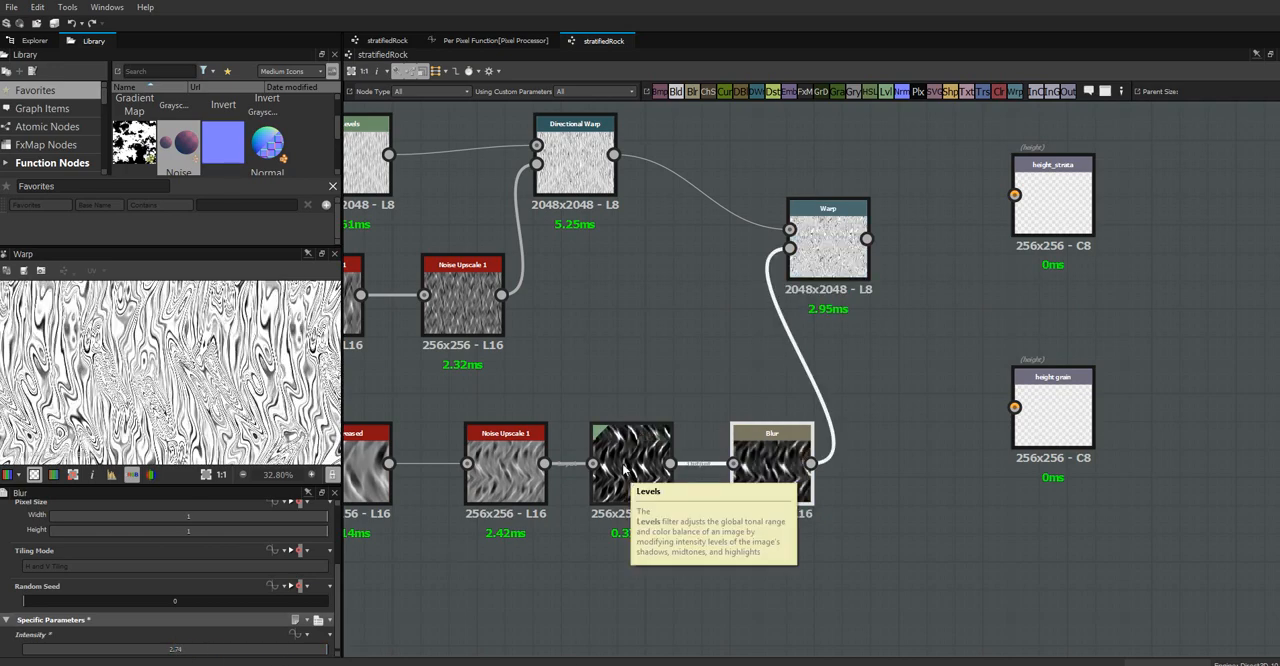
pyautogui.doubleClick(171, 649)
pyautogui.write('5')
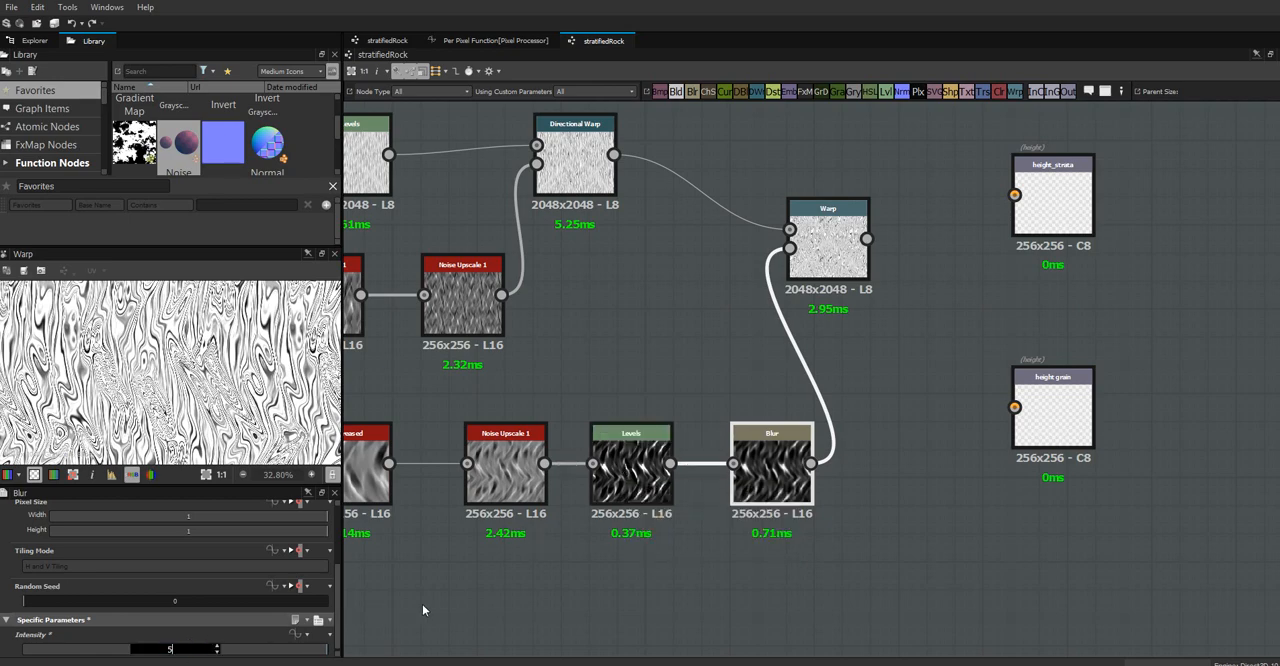
pyautogui.press('Return')
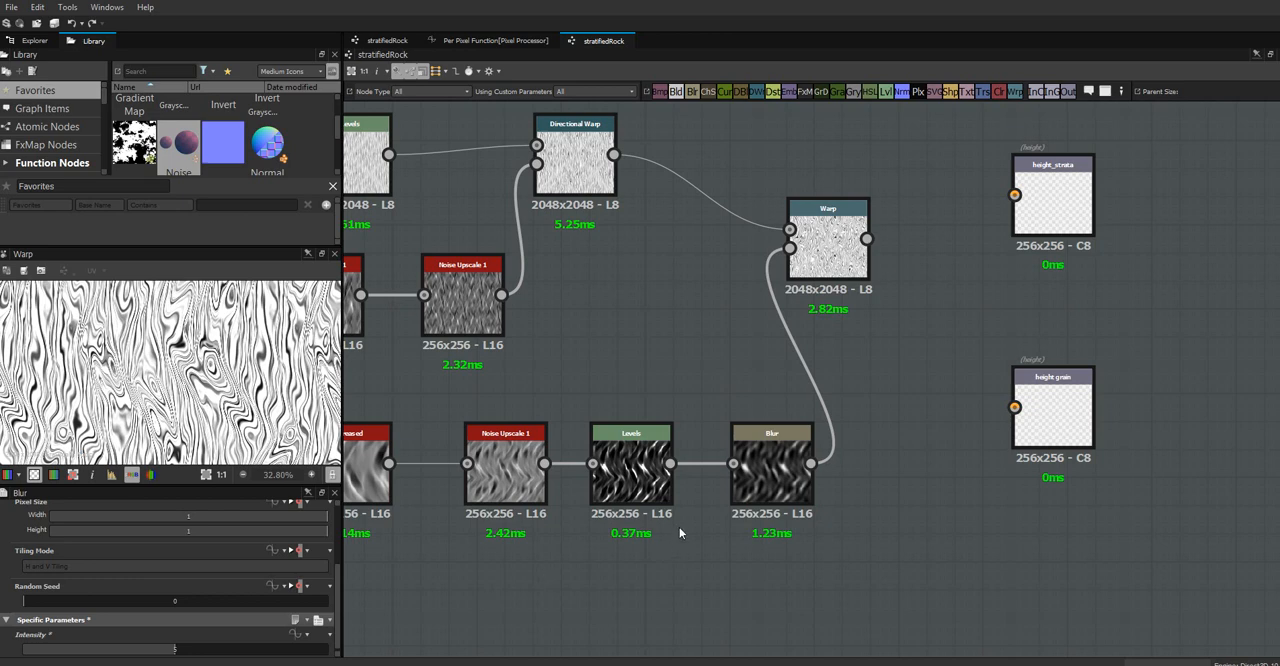
# Brighten the midtones of the Levels node before Blur by lowering its input midpoint below the histogram peak
pyautogui.click(622, 467)
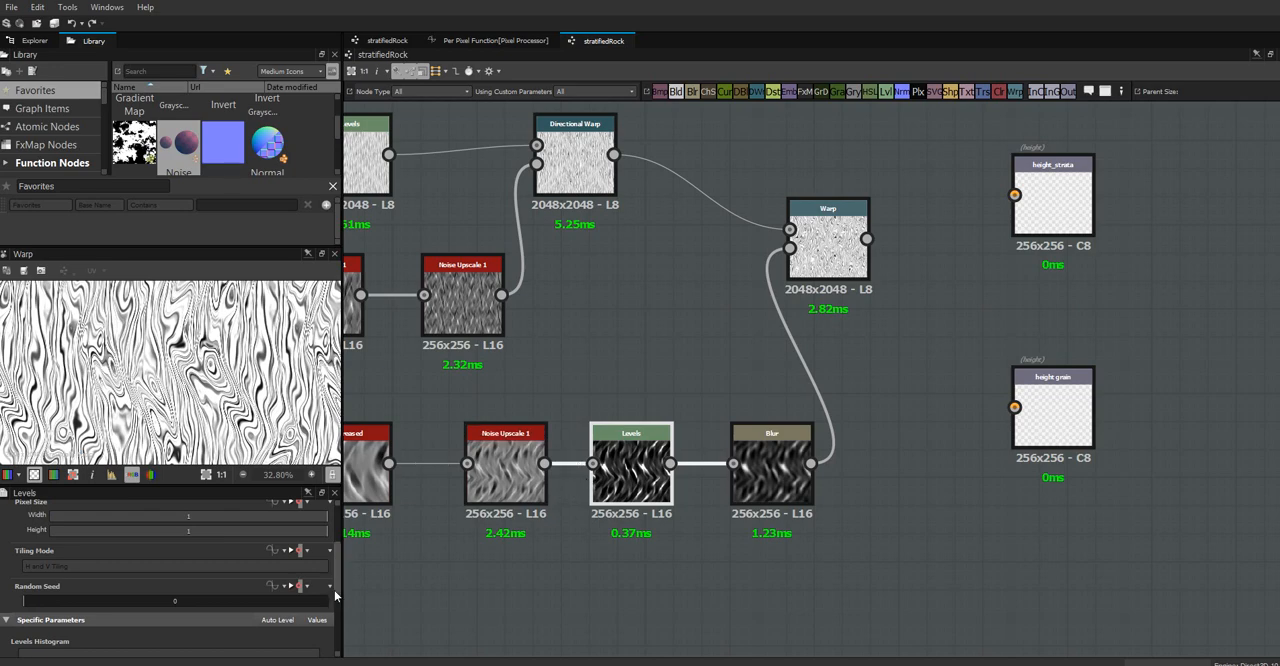
pyautogui.scroll(-5, 335, 590)
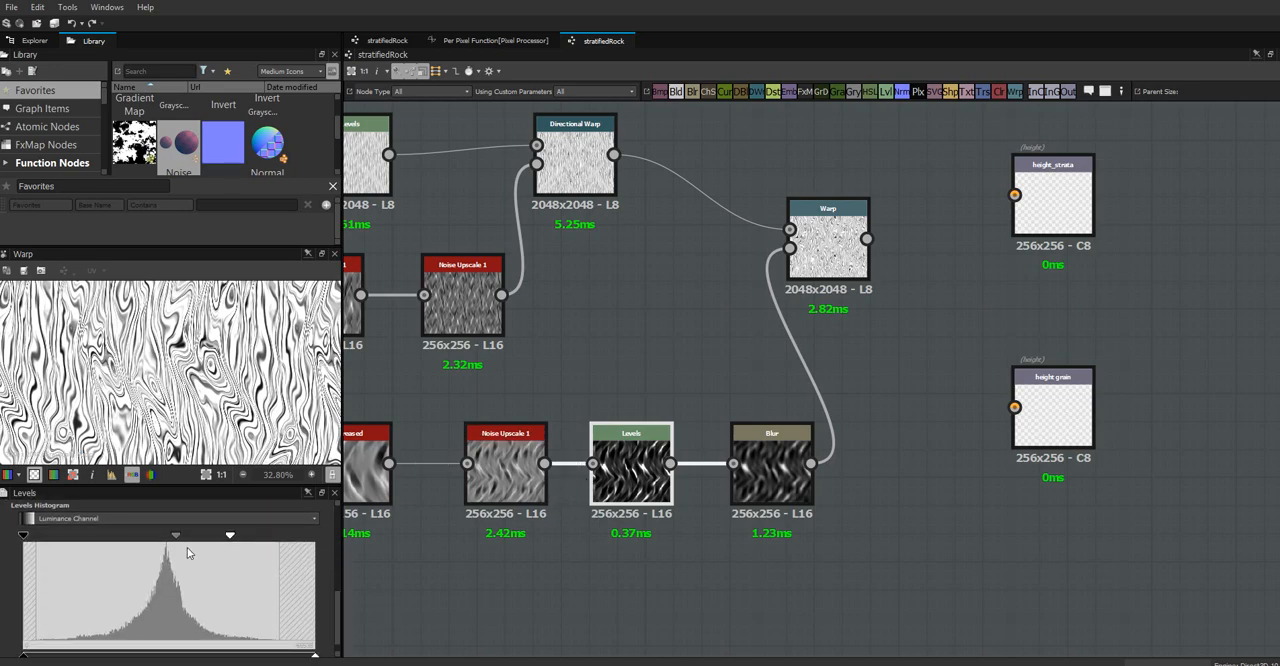
pyautogui.moveTo(175, 540); pyautogui.dragTo(139, 539)
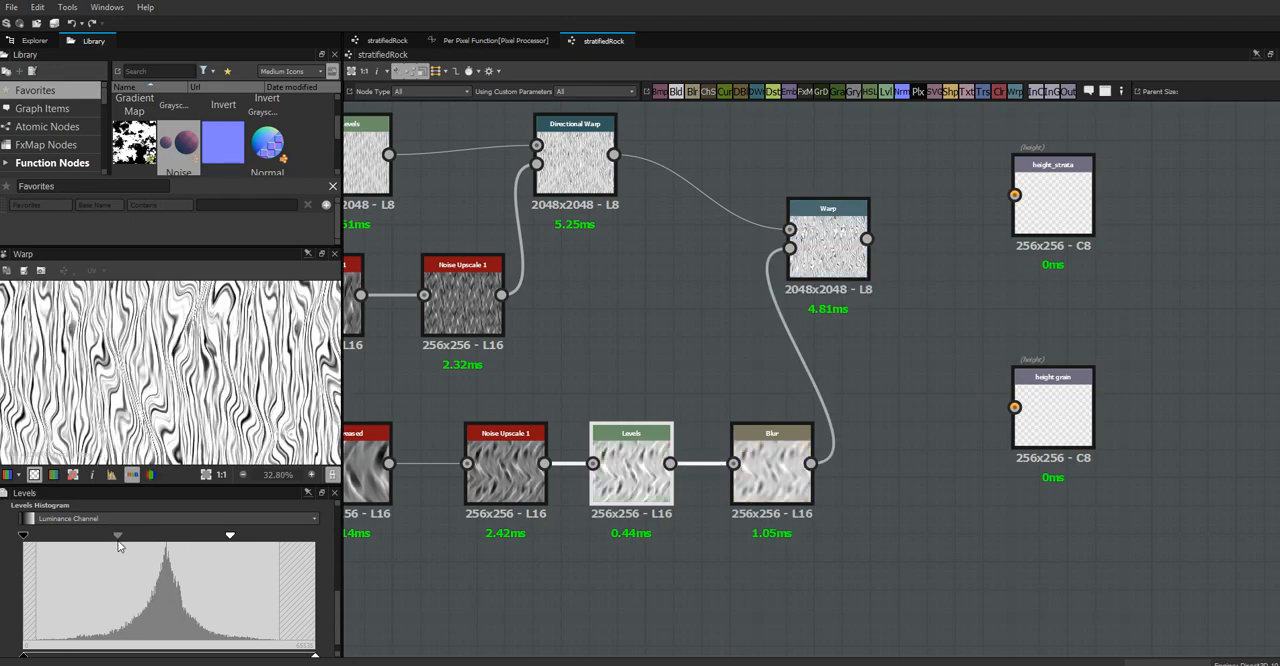
# Darken the midtones of the Levels node before Blur by raising its input midpoint slightly, and check the full Warp preview
pyautogui.moveTo(139, 540); pyautogui.dragTo(128, 541)
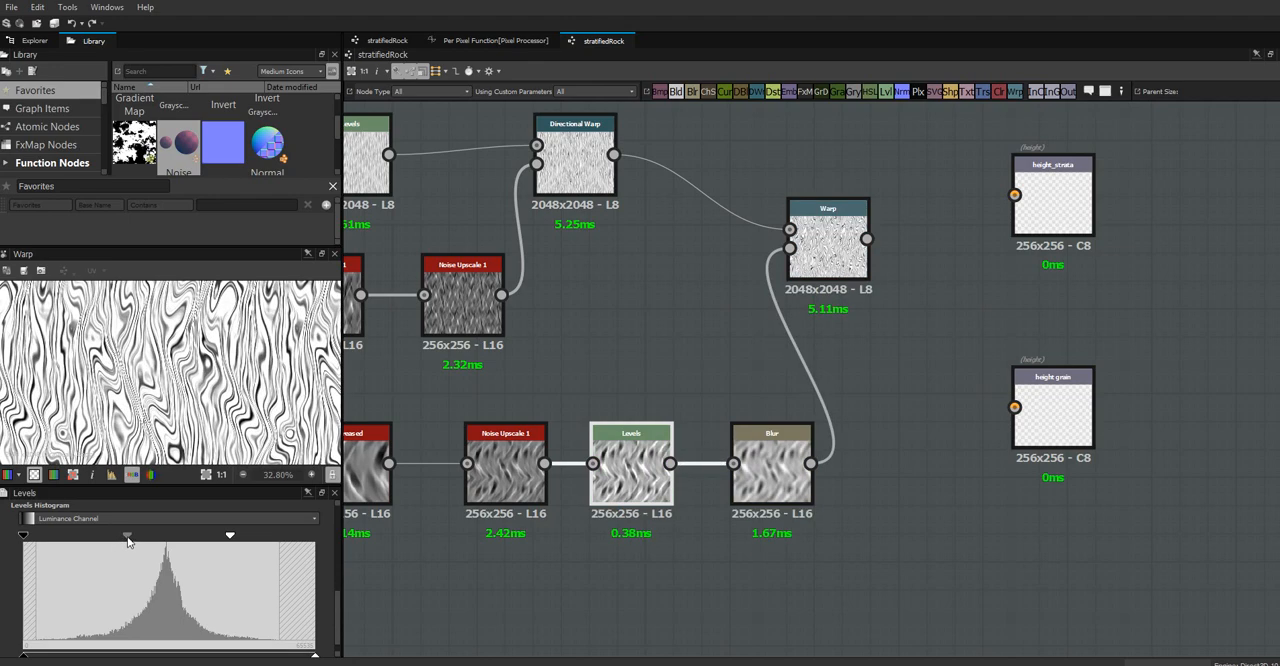
pyautogui.click(206, 474)
pyautogui.scroll(1, 226, 326)
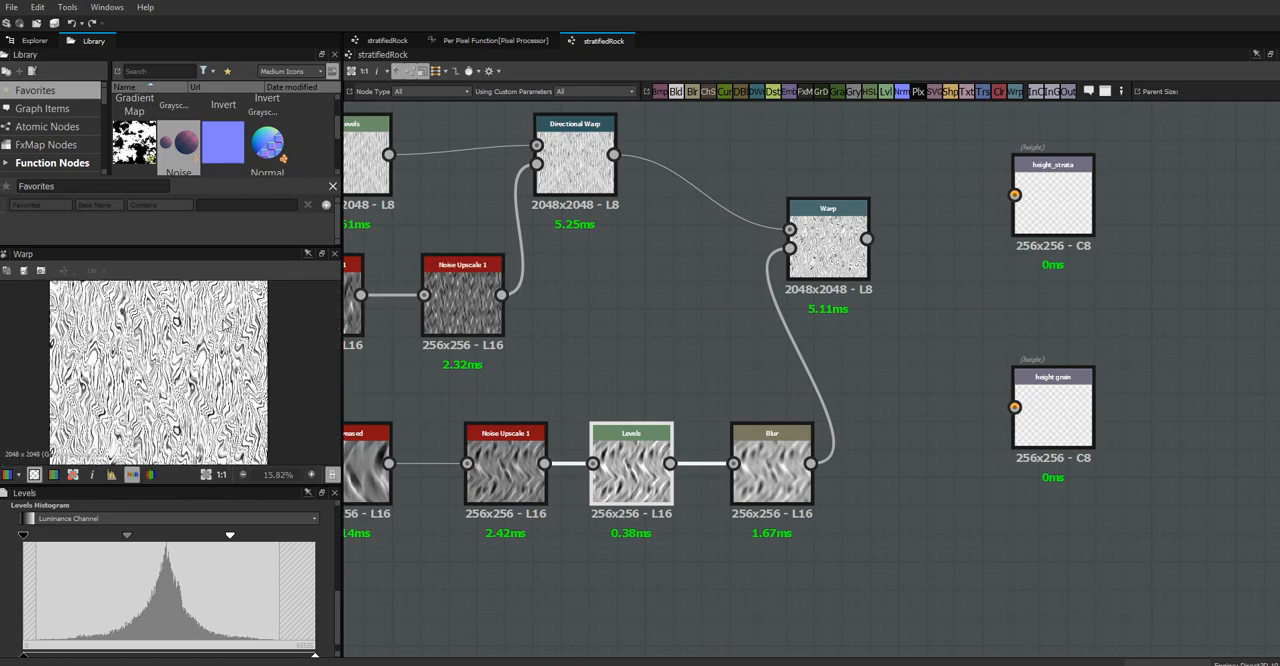
# Lower the Warp node's intensity to 0.28
pyautogui.click(820, 258)
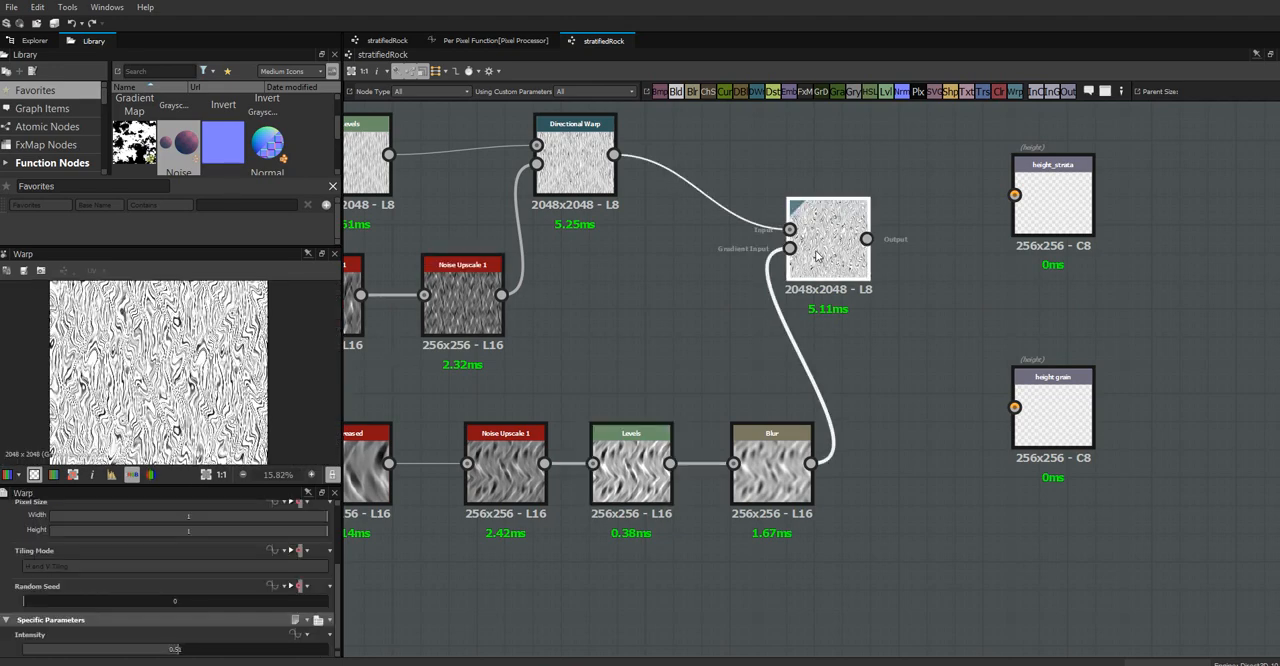
pyautogui.moveTo(174, 650)
pyautogui.mouseDown()
pyautogui.moveTo(61, 662)
pyautogui.moveTo(174, 651)
pyautogui.mouseUp()
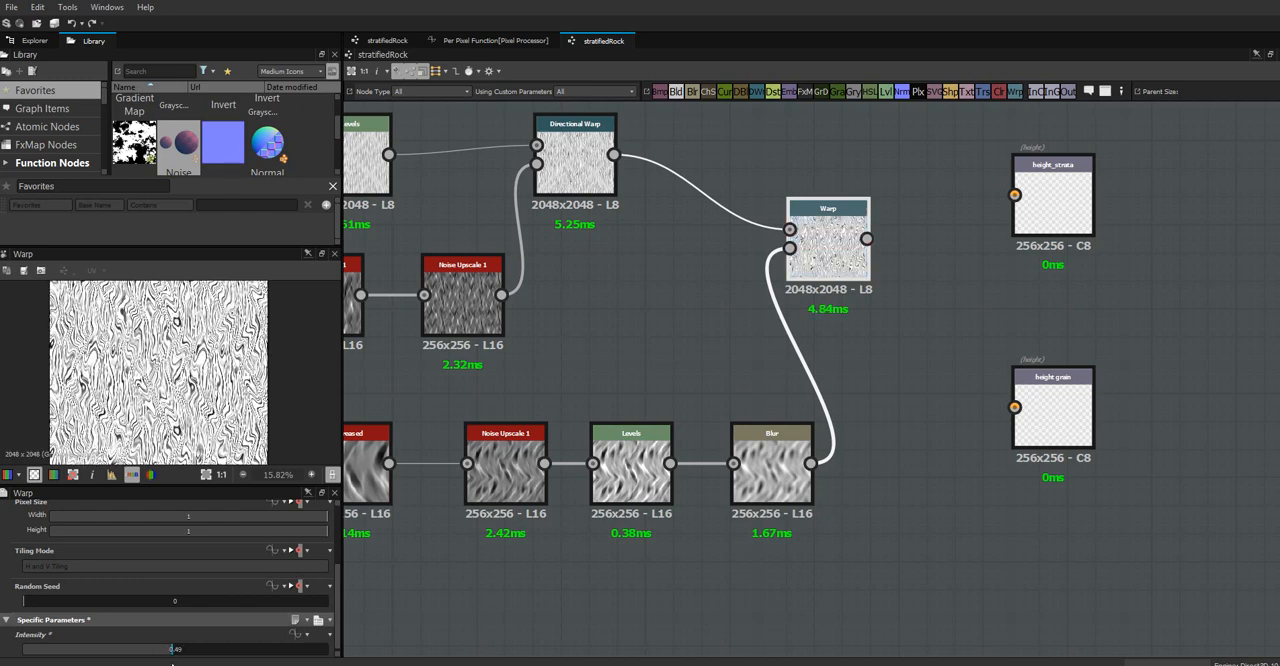
pyautogui.moveTo(174, 650); pyautogui.dragTo(109, 664)
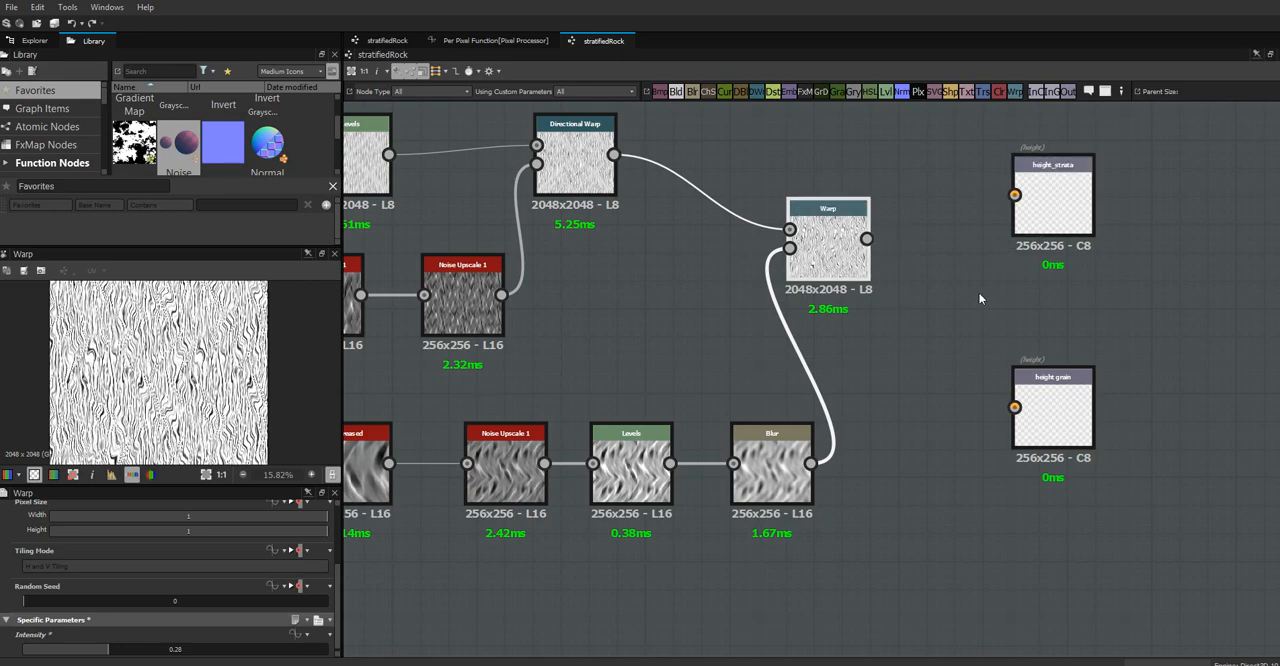
# Move the whole node network further left of the two height outputs to free space after the Warp
pyautogui.scroll(-5, 974, 366)
pyautogui.moveTo(968, 221); pyautogui.dragTo(344, 496)
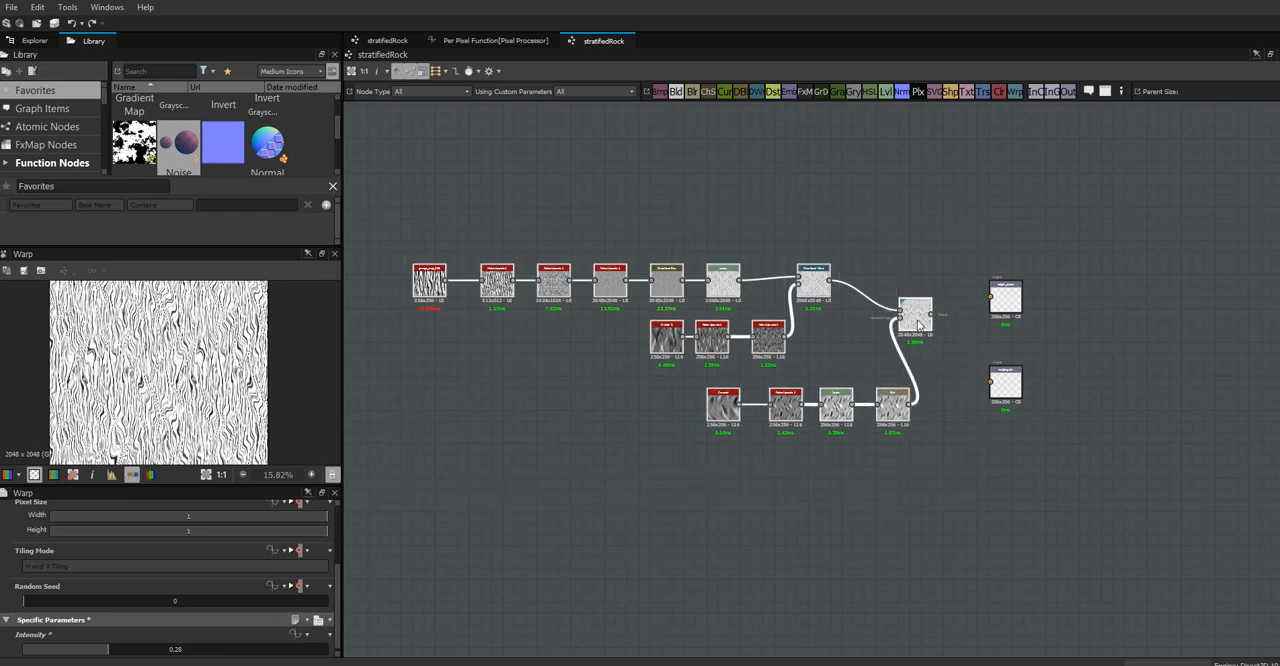
pyautogui.moveTo(866, 324); pyautogui.dragTo(688, 318)
pyautogui.scroll(2, 760, 245)
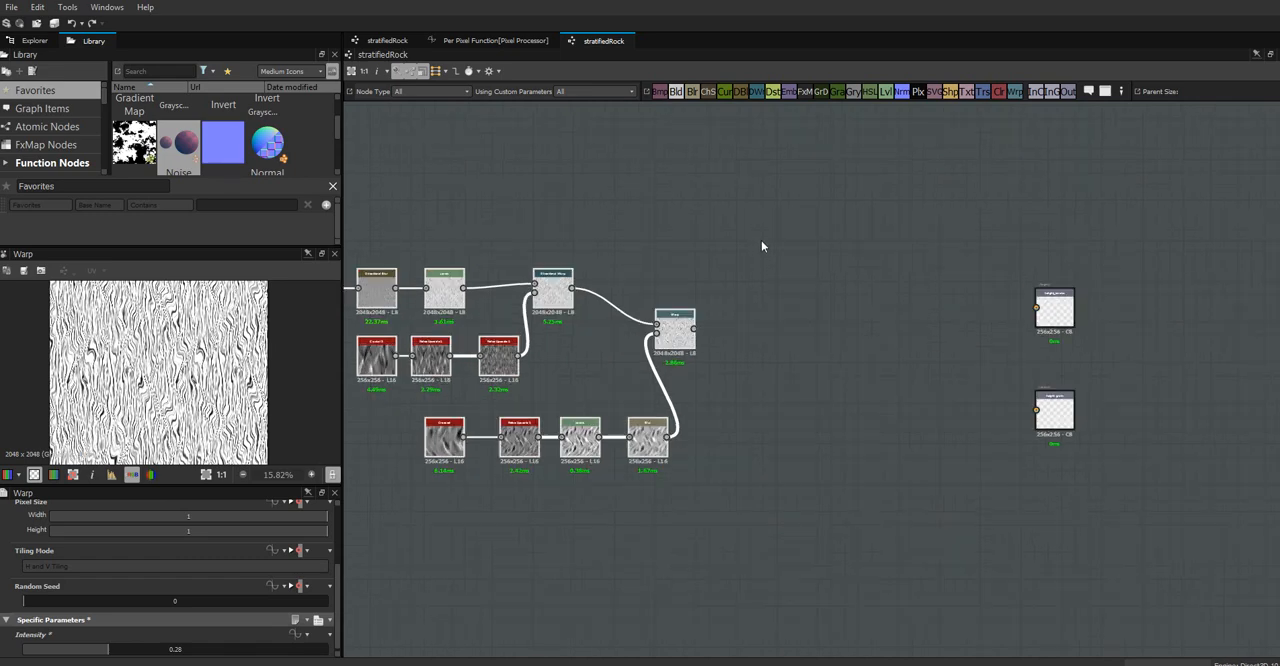
pyautogui.click(552, 380)
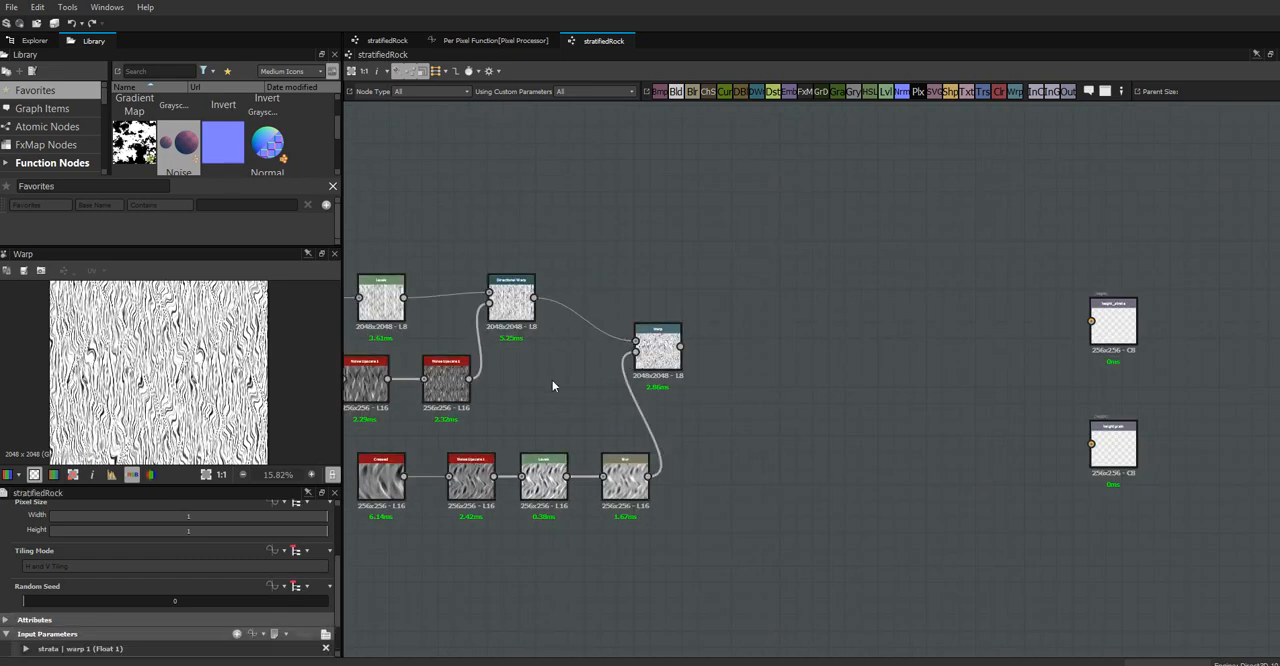
# Preview the Directional Warp node and review its intensity and warp angle settings
pyautogui.moveTo(554, 373); pyautogui.dragTo(933, 375, button='middle')
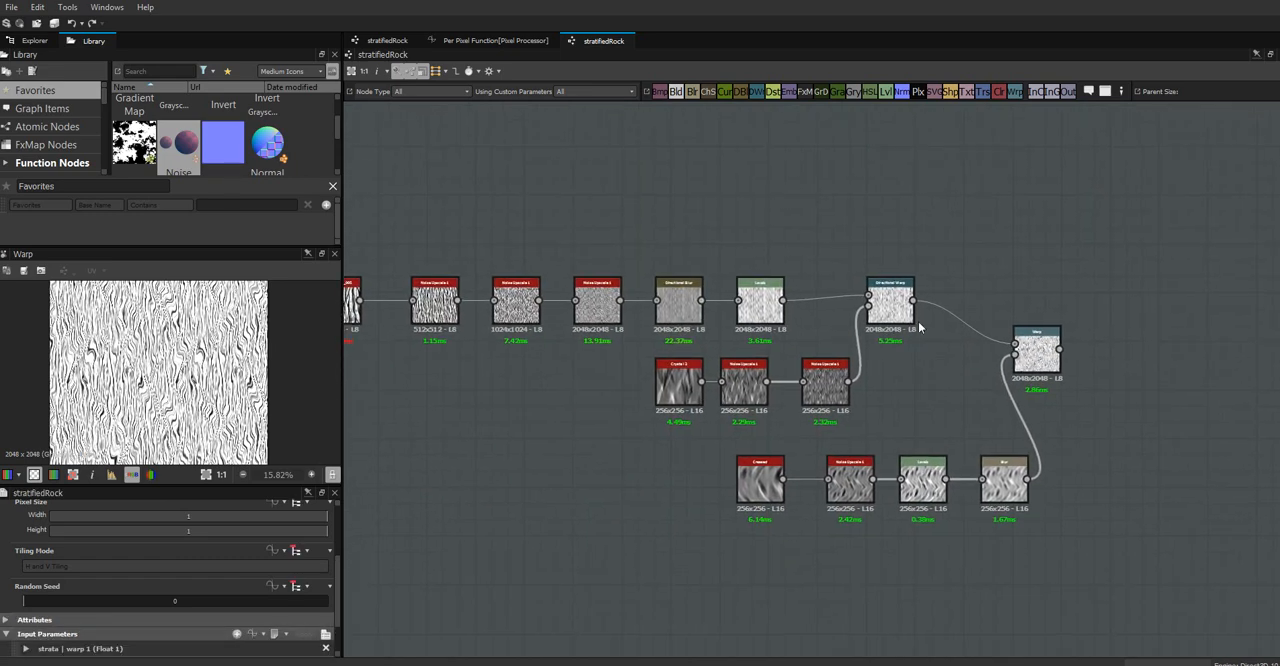
pyautogui.click(899, 304)
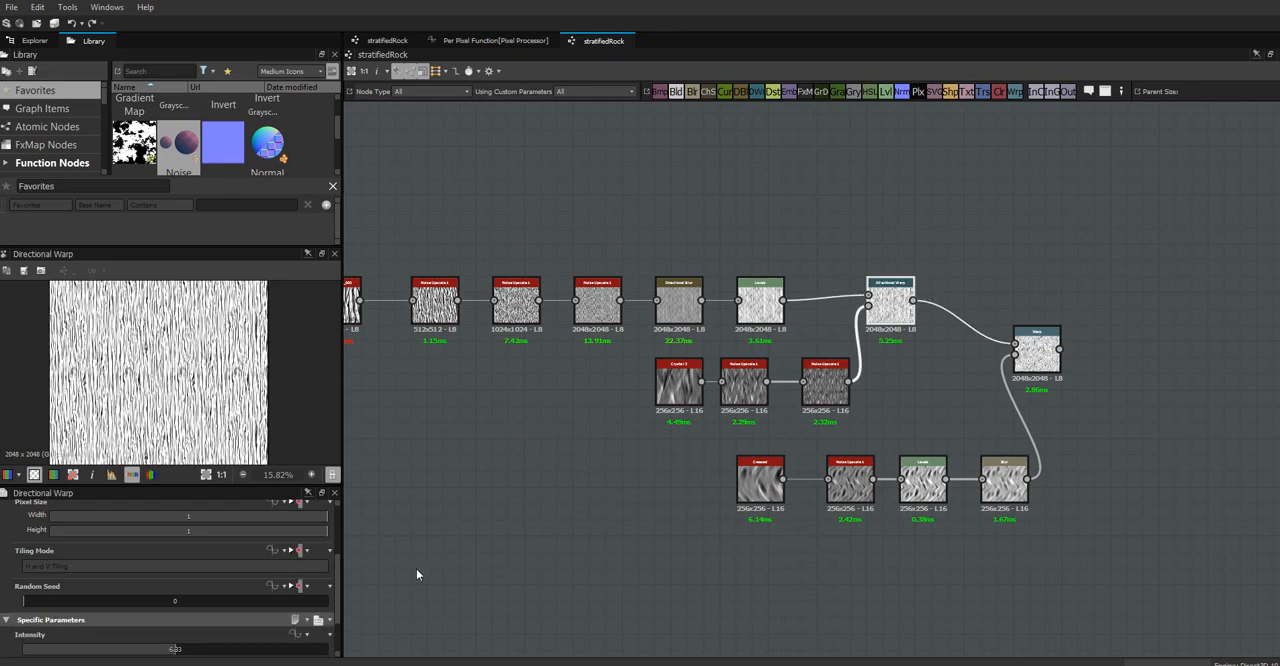
pyautogui.moveTo(338, 584); pyautogui.dragTo(338, 619)
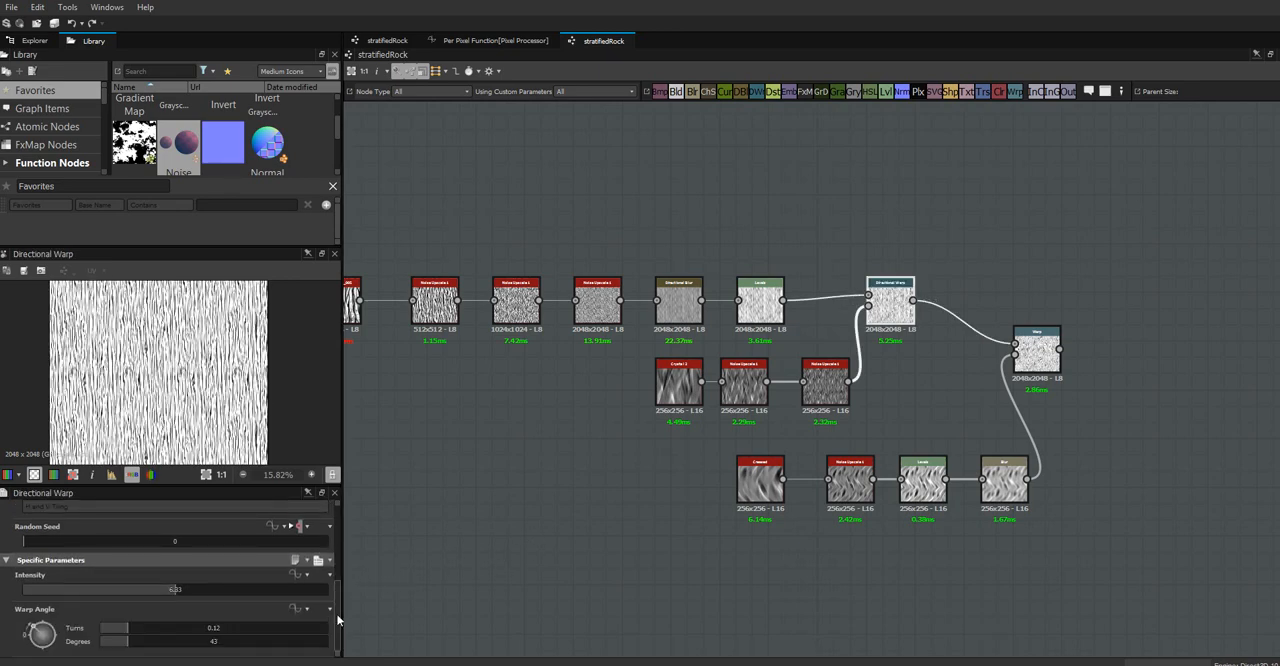
pyautogui.click(420, 508)
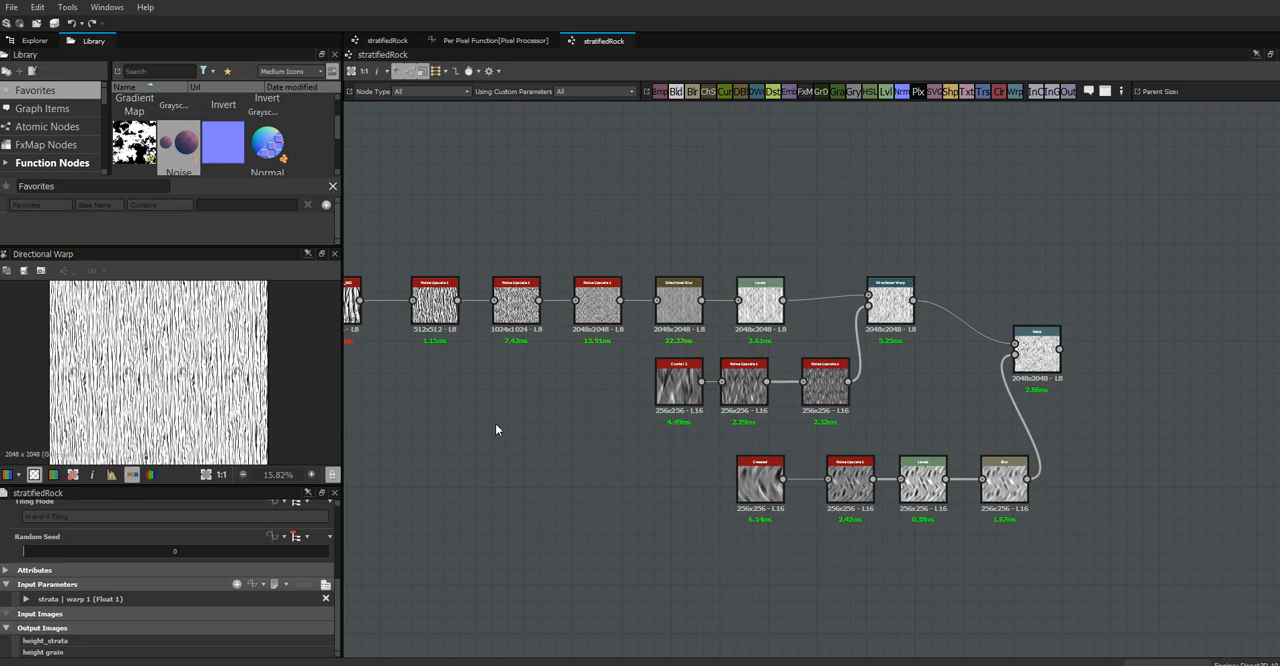
pyautogui.scroll(2, 495, 429)
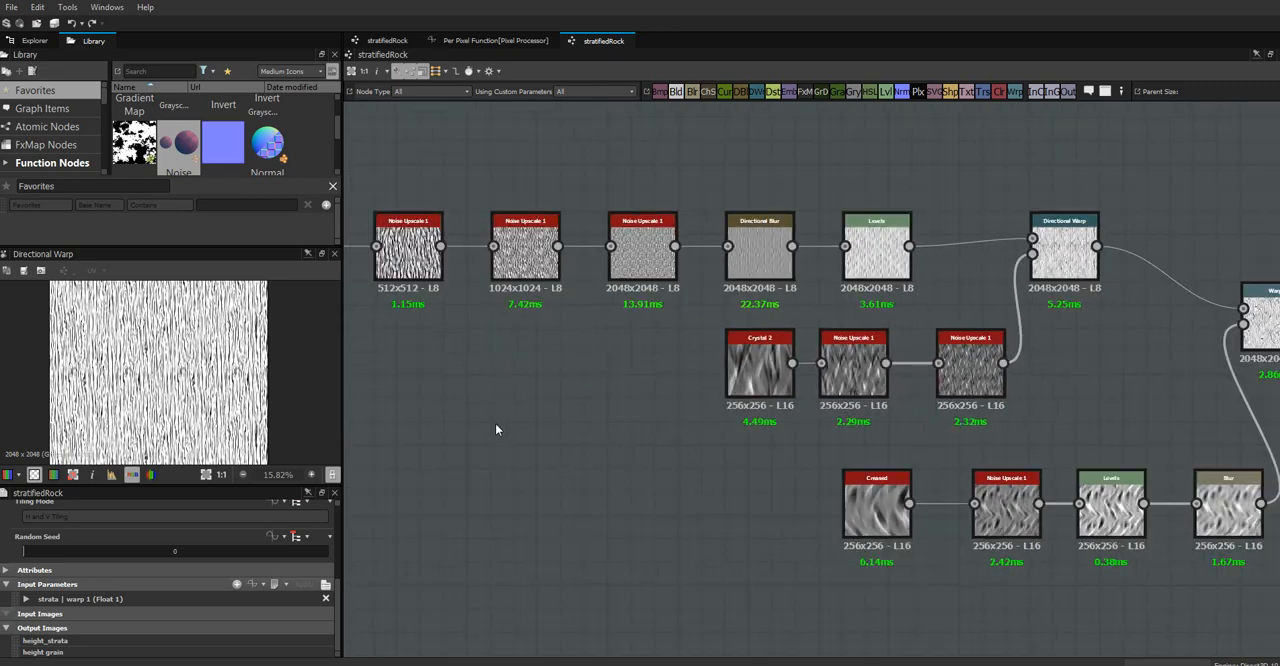
# Preview the Levels node after Directional Blur up close and brighten the strata by lowering its input midpoint
pyautogui.doubleClick(876, 258)
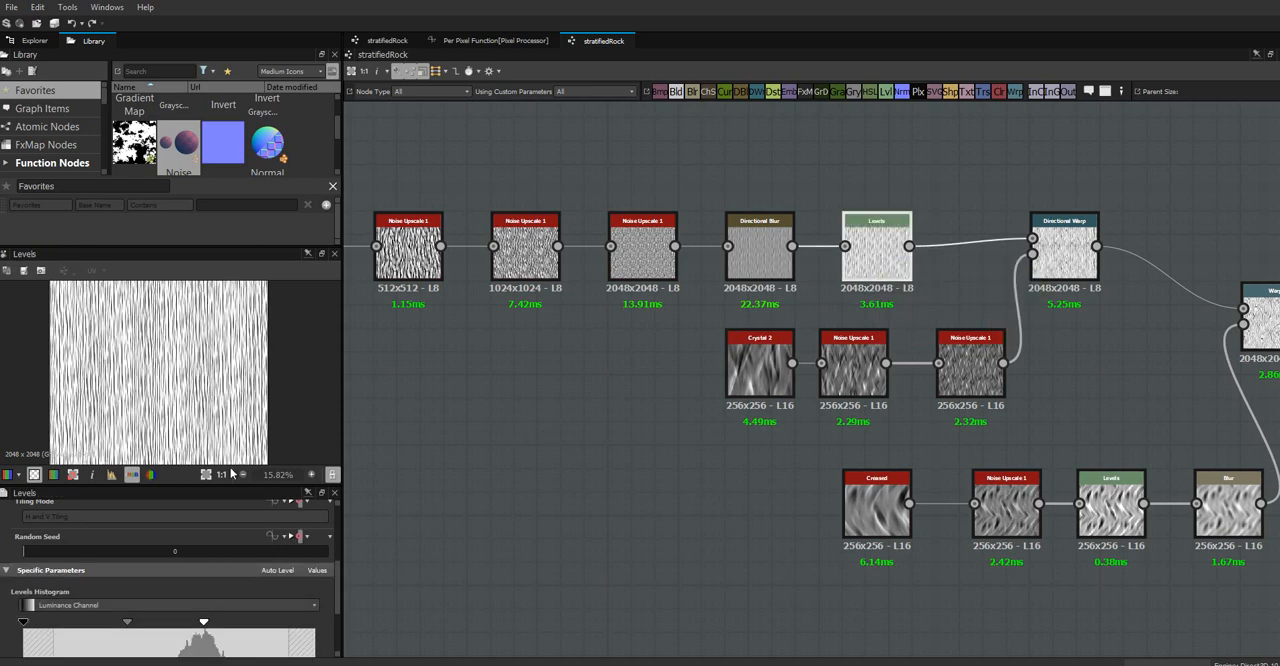
pyautogui.moveTo(337, 575); pyautogui.dragTo(338, 618)
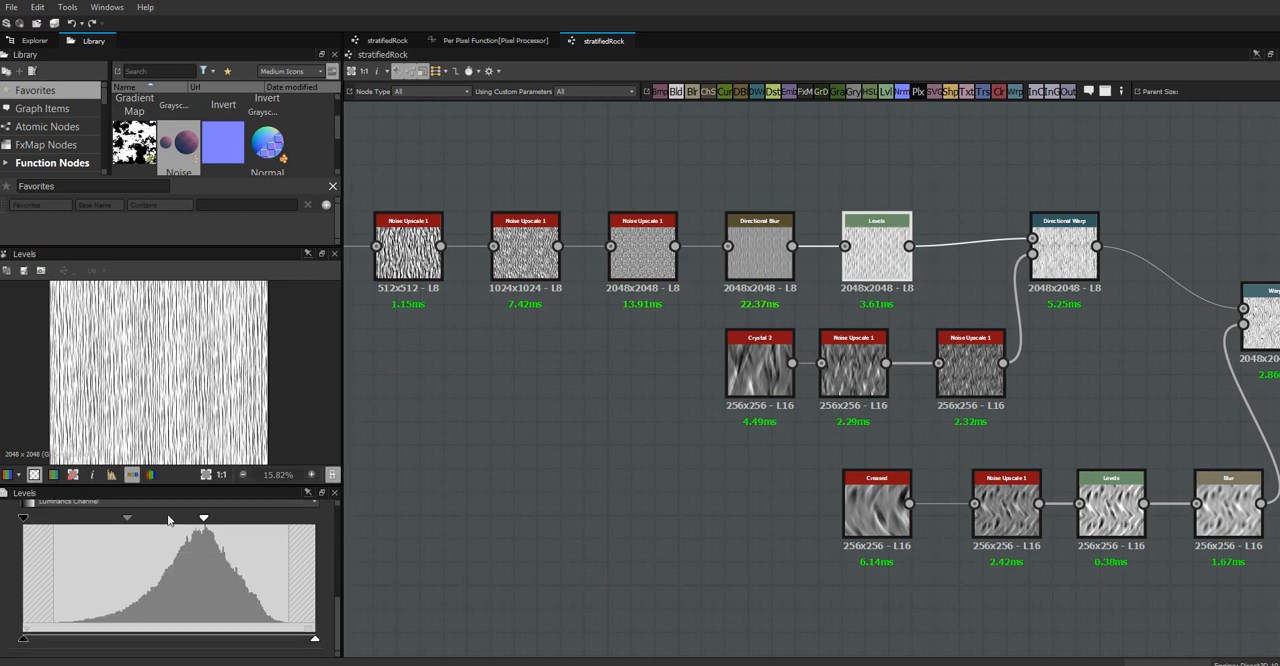
pyautogui.click(205, 475)
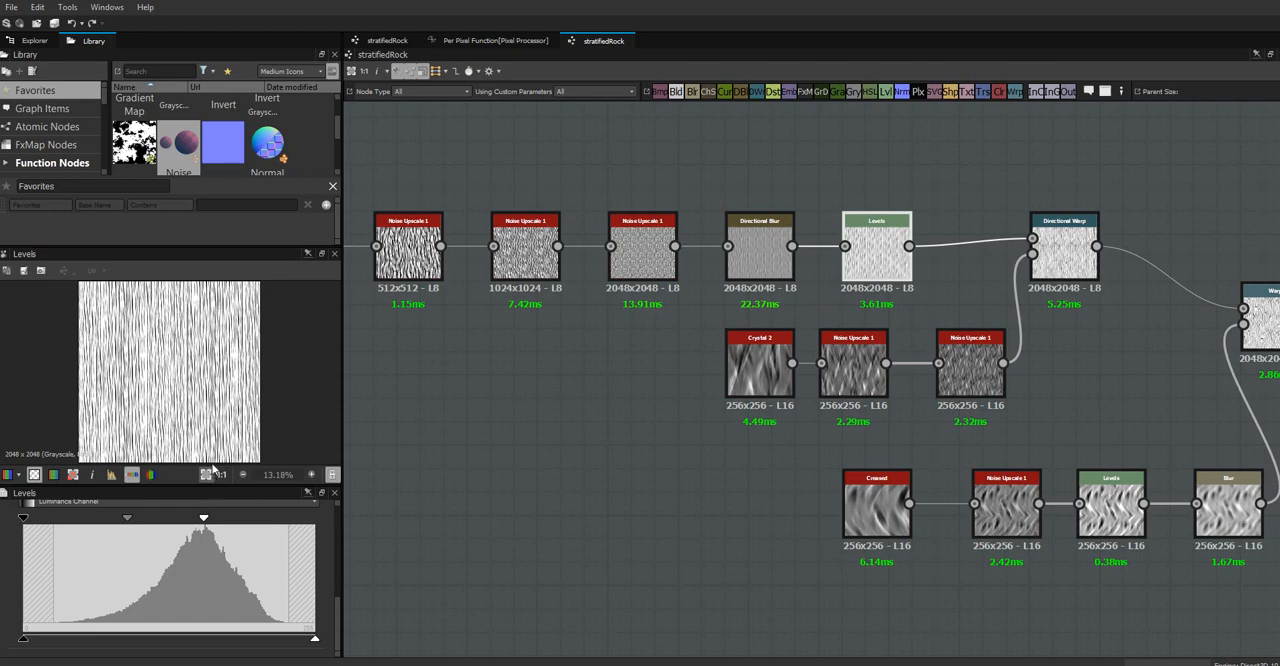
pyautogui.keyDown('alt'); pyautogui.moveTo(215, 367); pyautogui.dragTo(81, 287, button='right'); pyautogui.keyUp('alt')
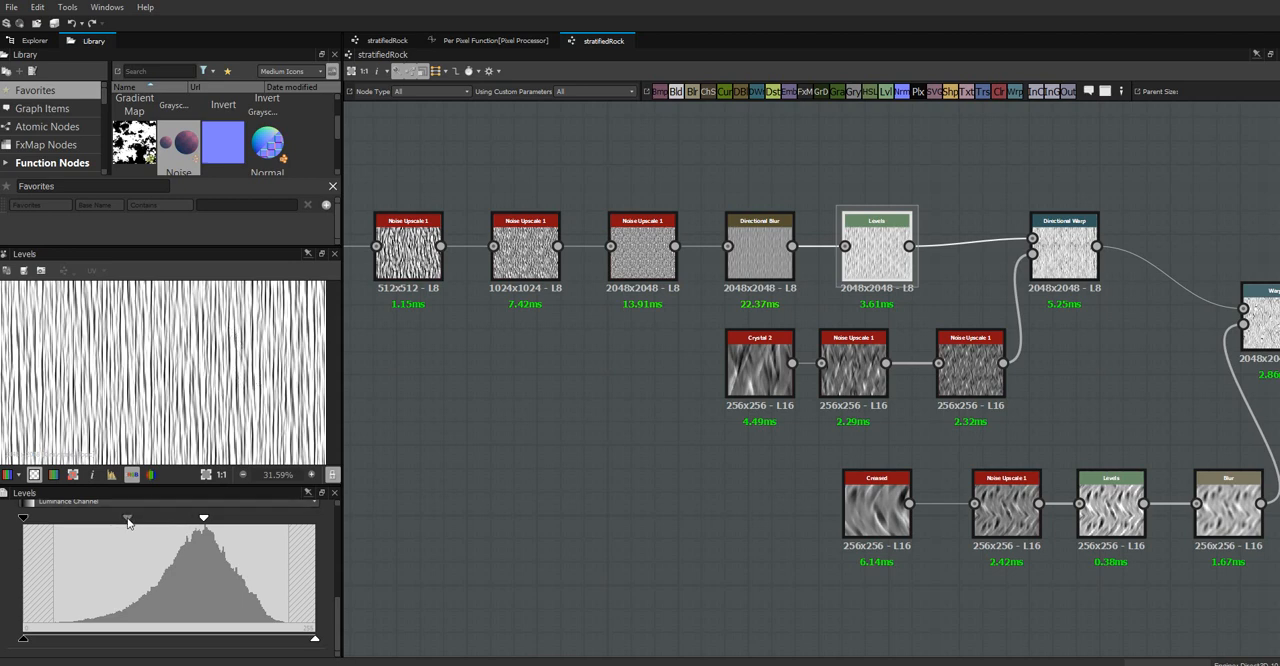
pyautogui.moveTo(127, 521); pyautogui.dragTo(99, 526)
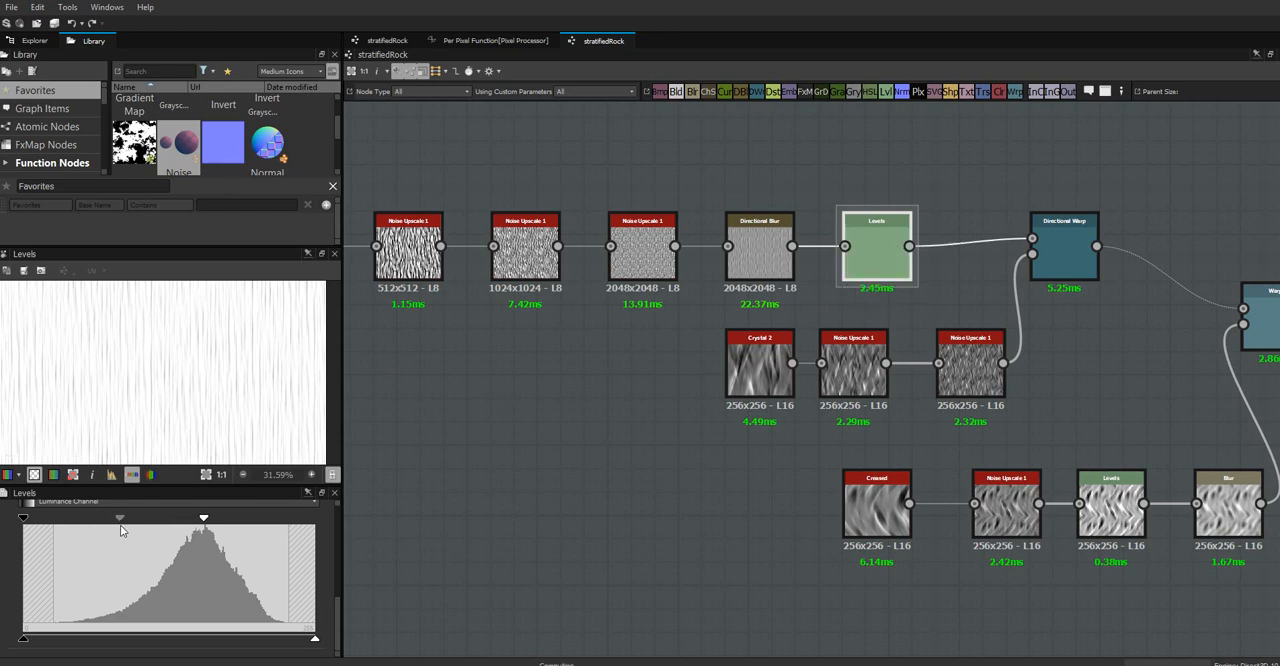
# Add a Float1 slider input parameter to the graph with identifier strataDepth, label depth and group strata
pyautogui.click(416, 406)
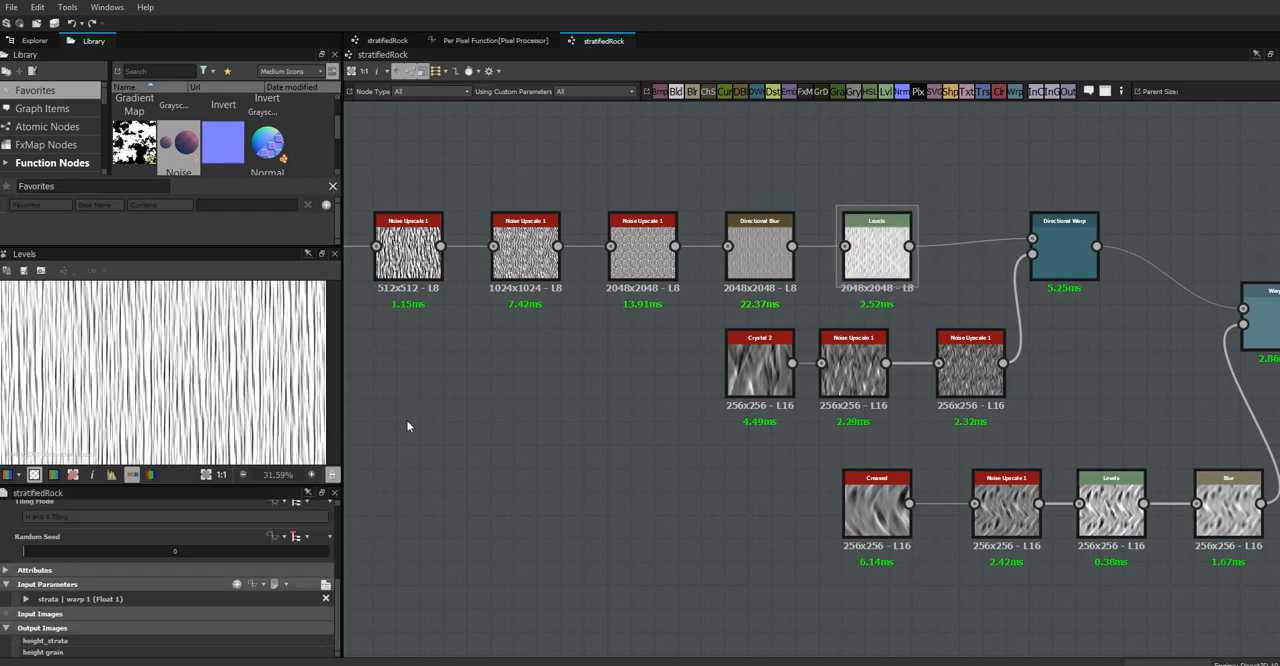
pyautogui.click(237, 584)
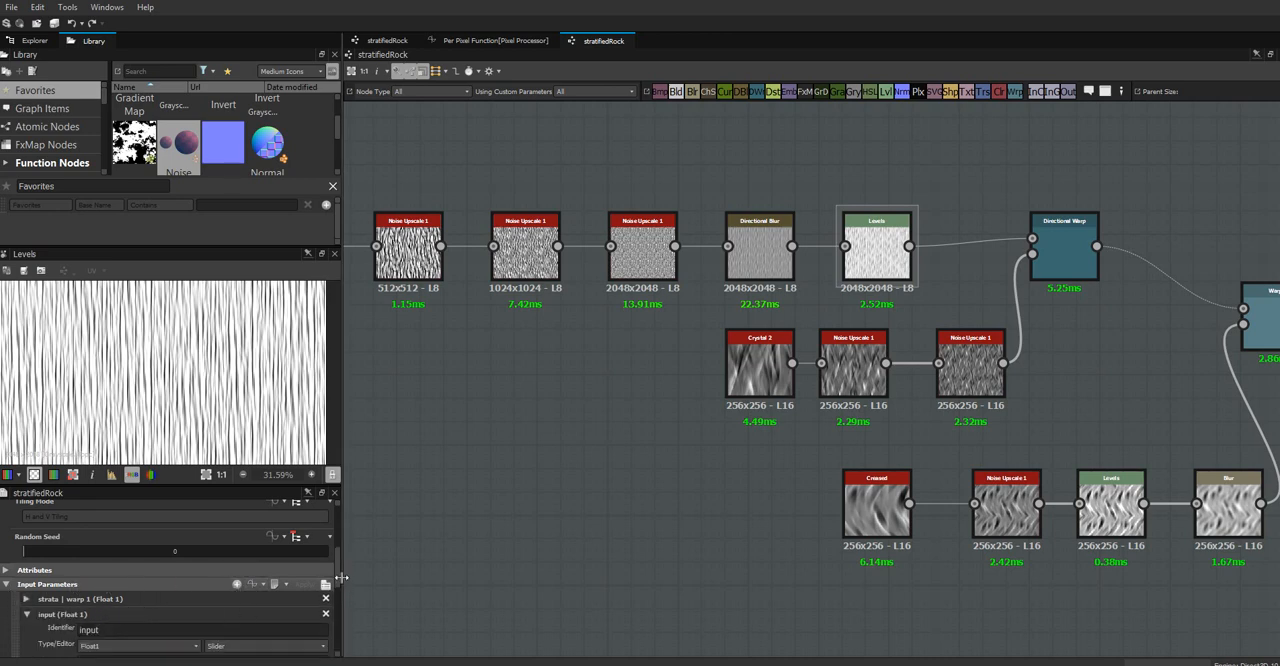
pyautogui.moveTo(337, 571)
pyautogui.mouseDown()
pyautogui.moveTo(335, 612)
pyautogui.moveTo(336, 590)
pyautogui.mouseUp()
pyautogui.doubleClick(89, 557)
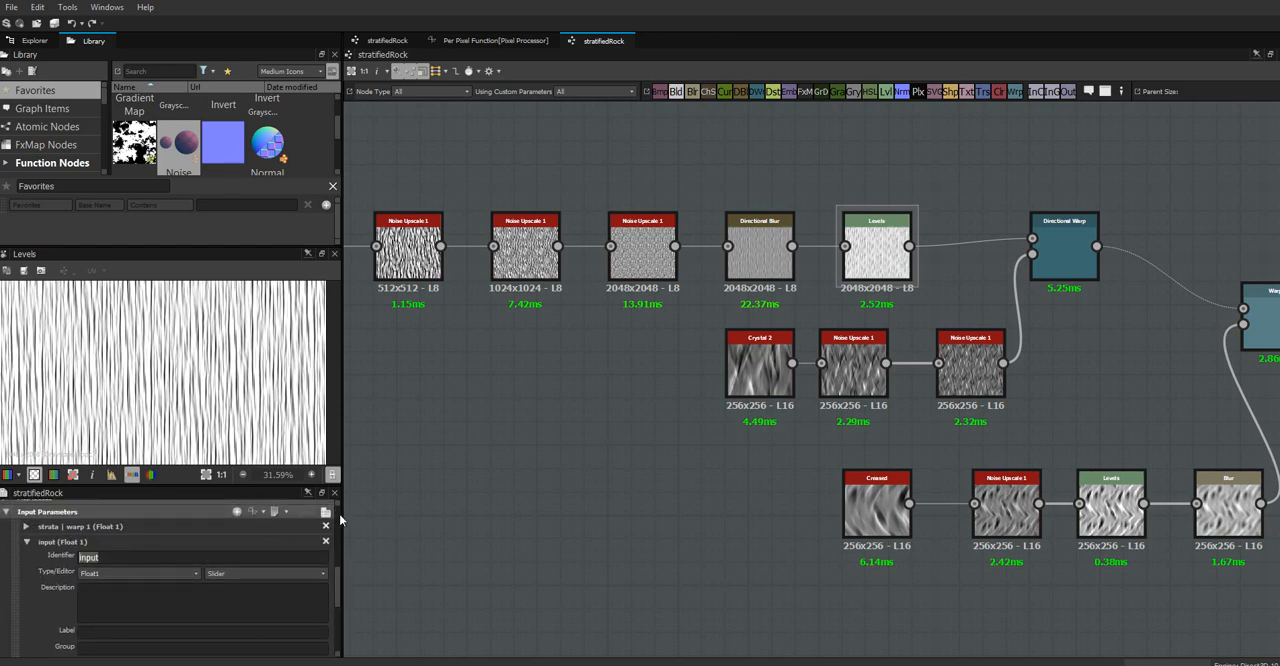
pyautogui.write('strataDepth')
pyautogui.click(211, 631)
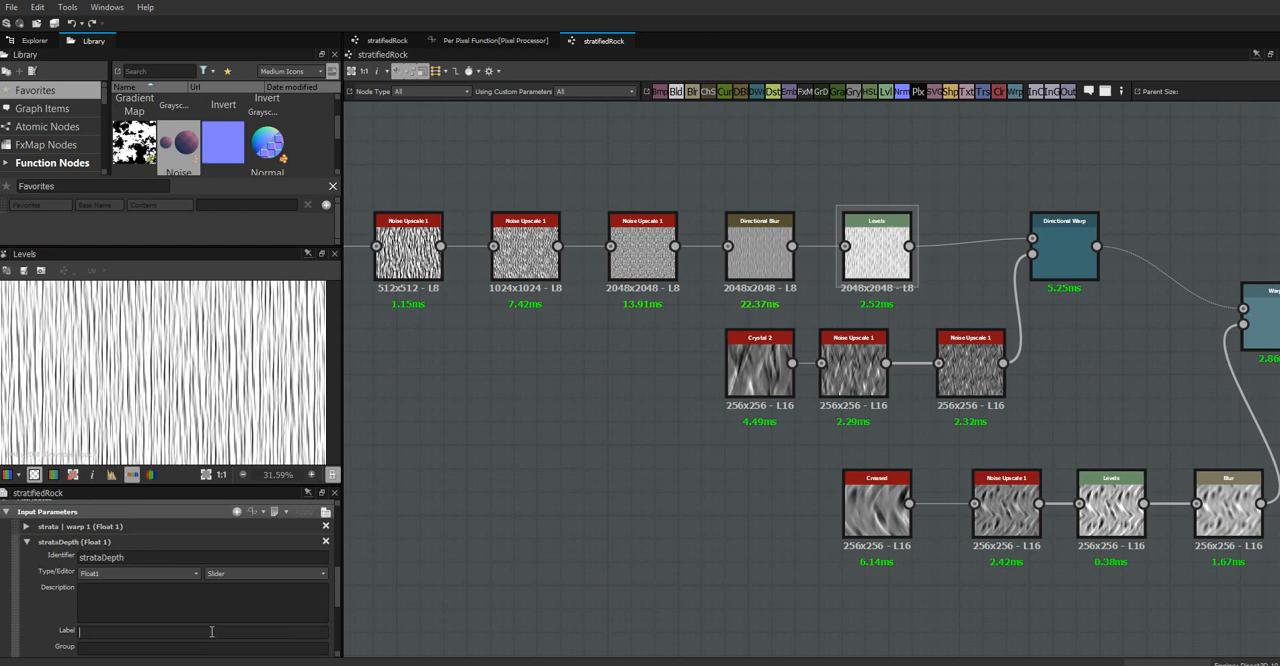
pyautogui.press('Tab')
# Set both the default and the maximum of the depth parameter to 0.5
pyautogui.moveTo(337, 588); pyautogui.dragTo(338, 632)
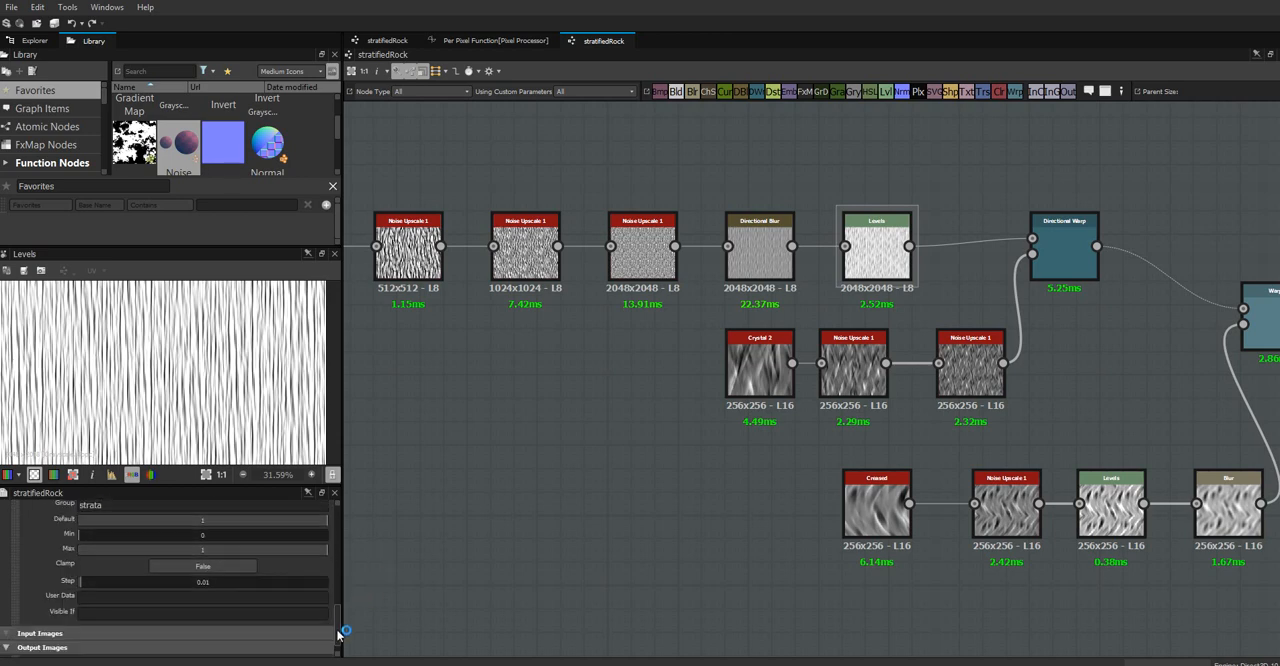
pyautogui.doubleClick(201, 518)
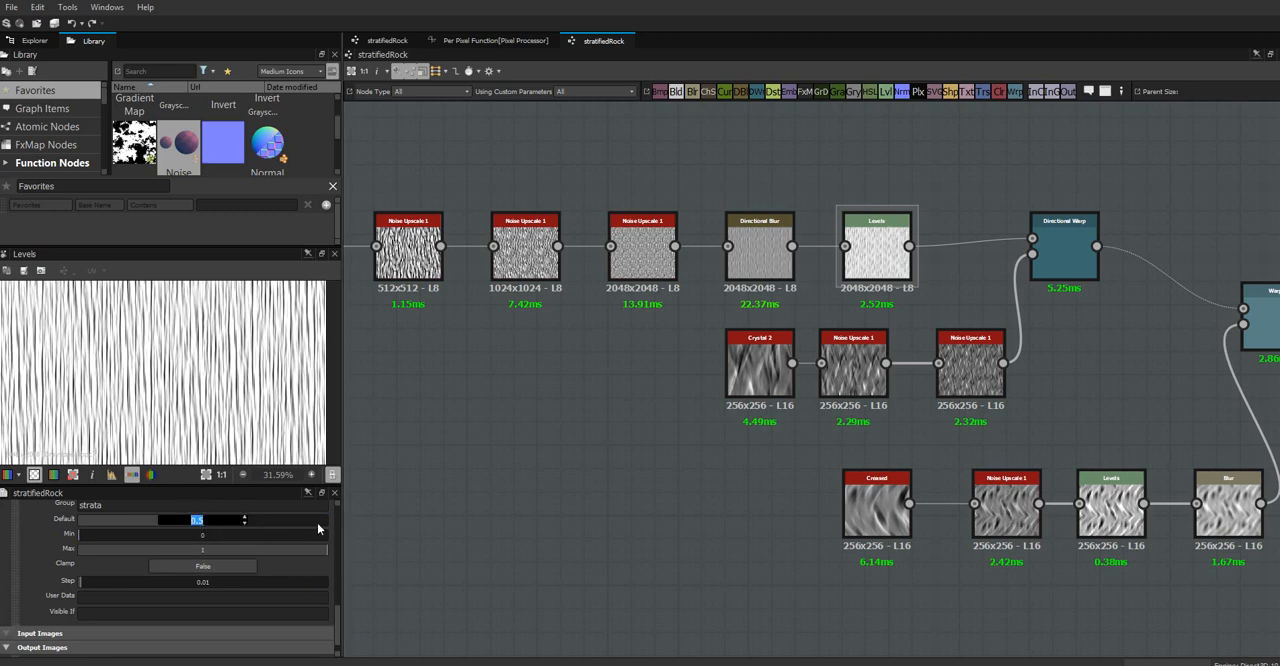
pyautogui.doubleClick(201, 548)
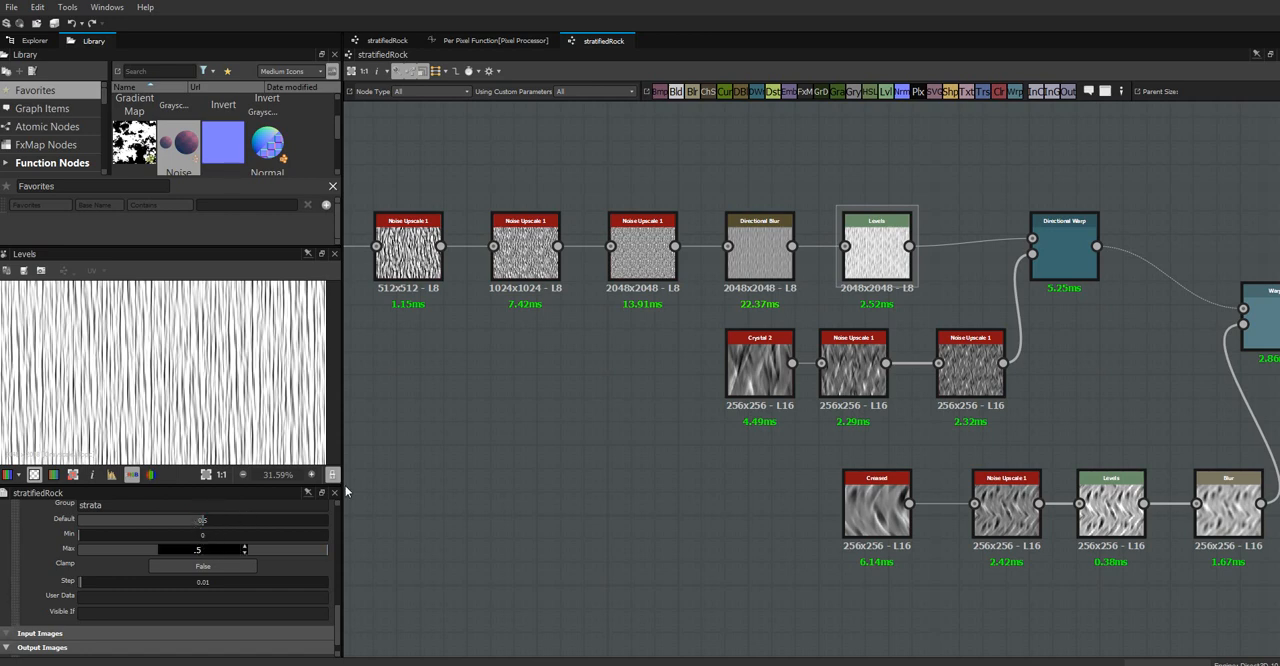
pyautogui.click(394, 460)
# Set Level In Mid of the Levels node after Directional Blur to 0.5
pyautogui.click(882, 256)
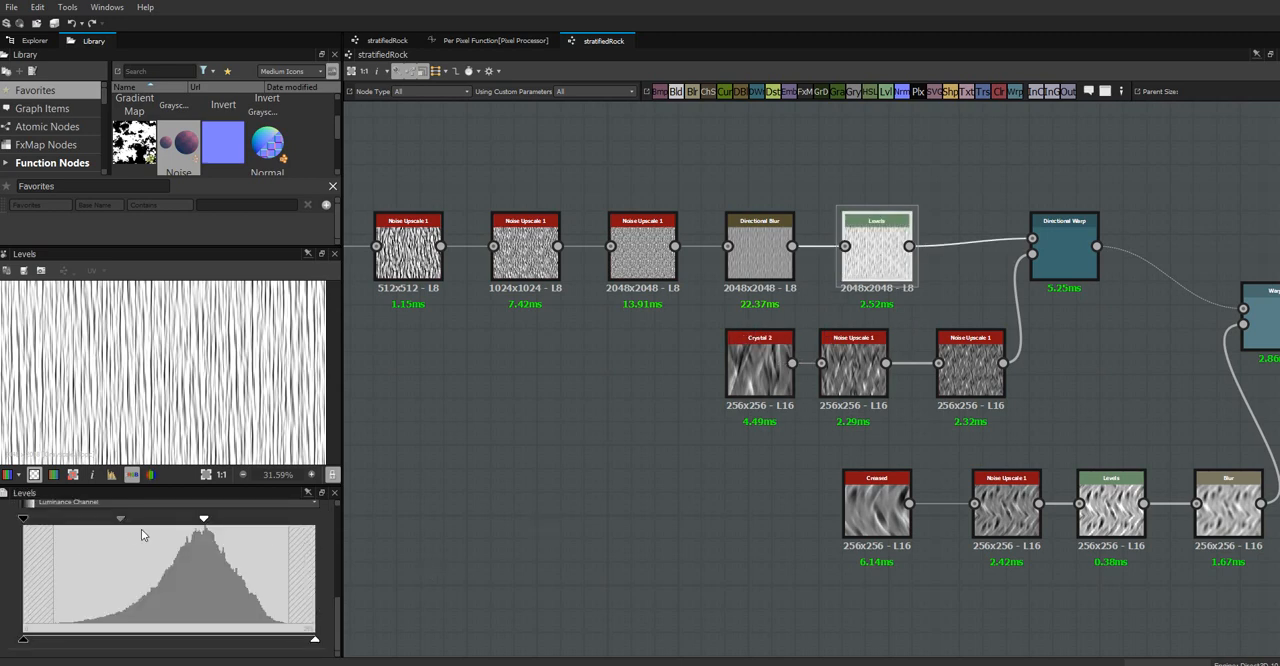
pyautogui.moveTo(121, 520); pyautogui.dragTo(117, 522)
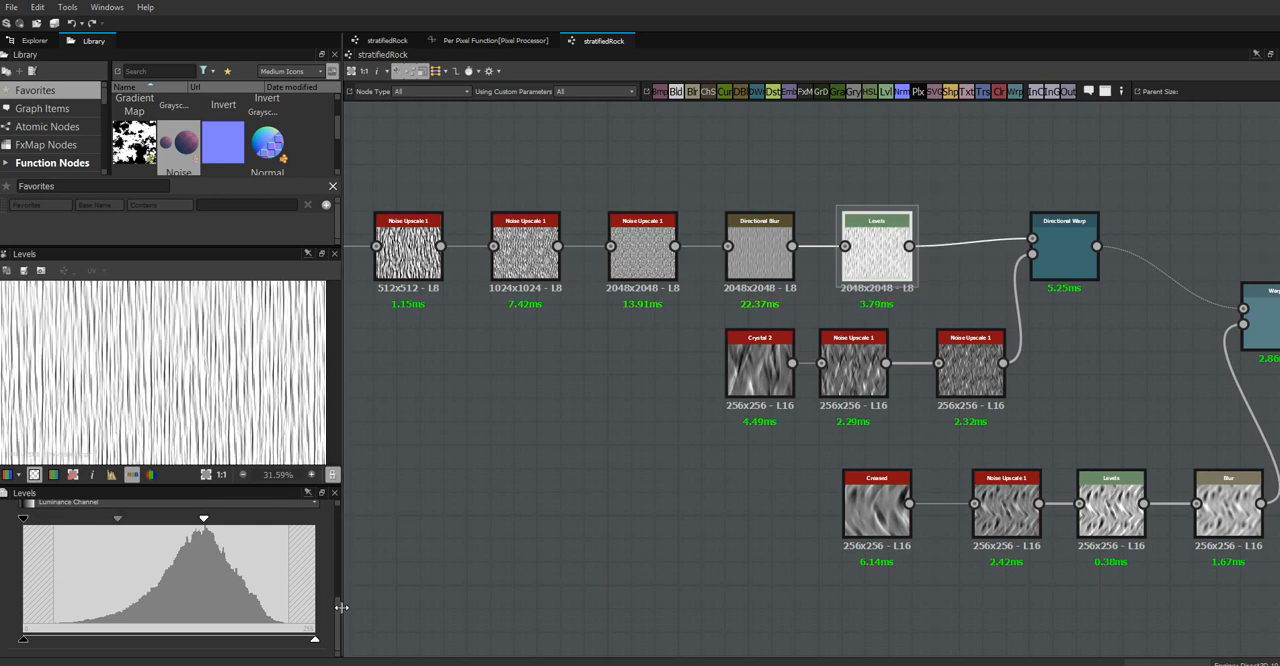
pyautogui.scroll(1, 337, 604)
pyautogui.click(316, 539)
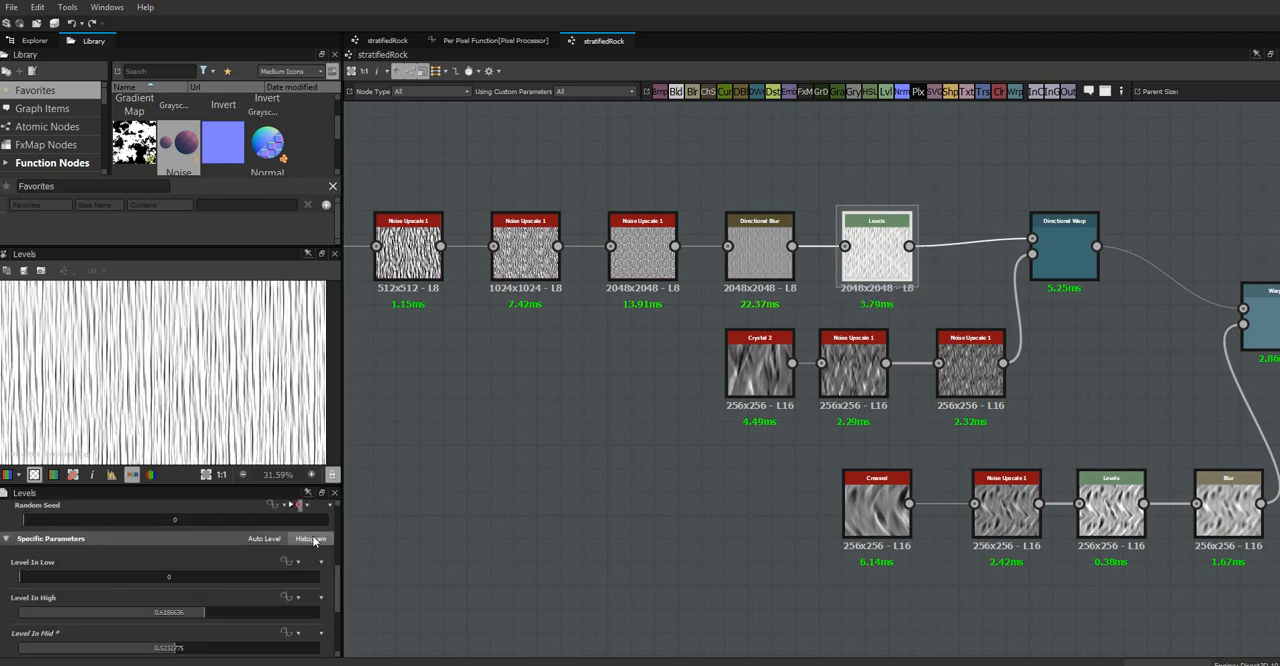
pyautogui.doubleClick(168, 648)
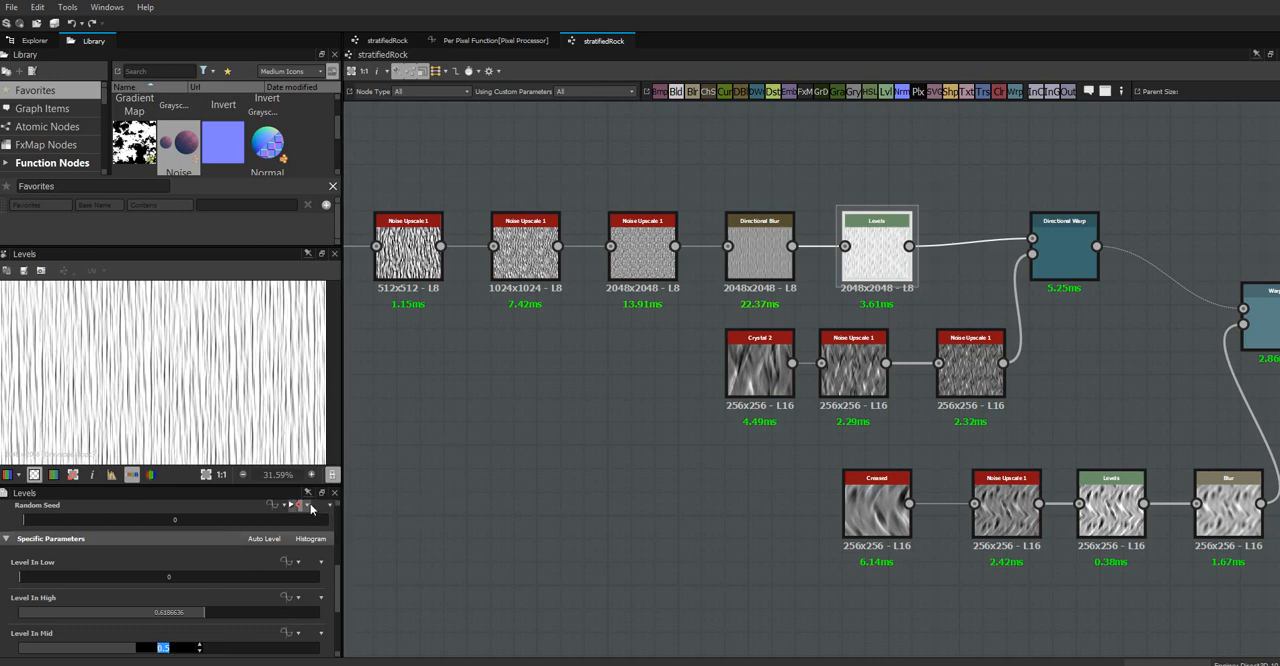
# Lower the midpoint of the Levels node after Directional Blur to about 0.475 and pick up its exact Level In Mid value
pyautogui.click(321, 540)
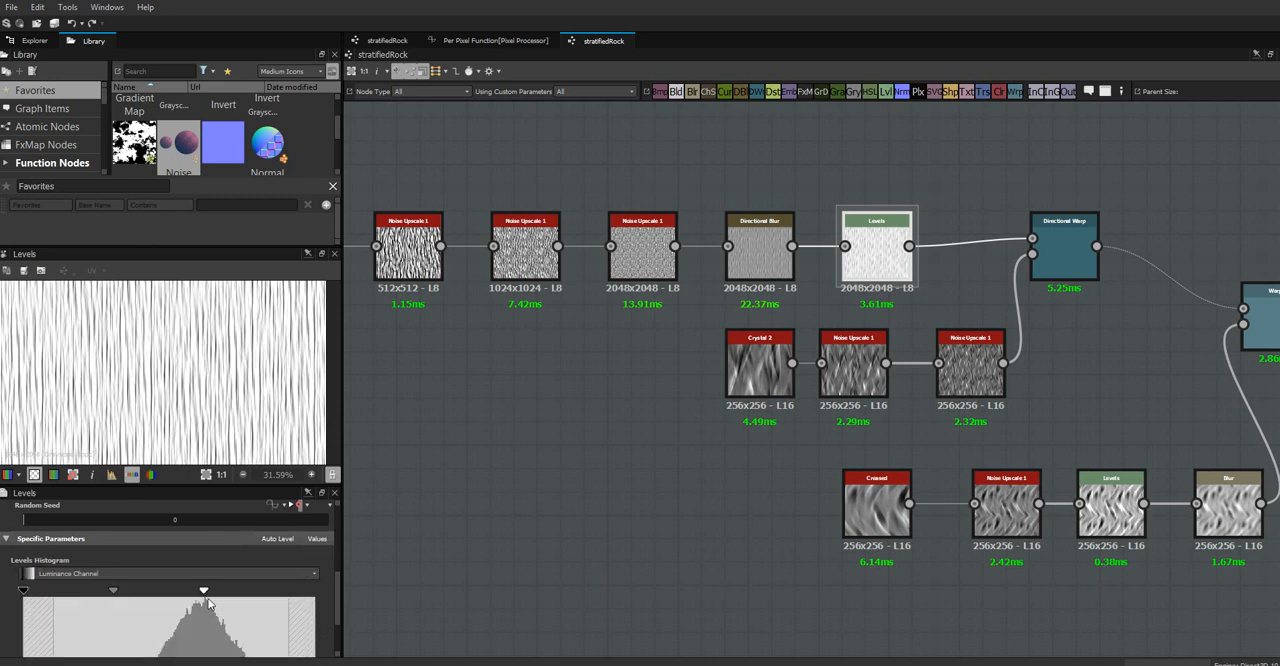
pyautogui.moveTo(114, 591)
pyautogui.mouseDown()
pyautogui.moveTo(90, 596)
pyautogui.moveTo(109, 596)
pyautogui.mouseUp()
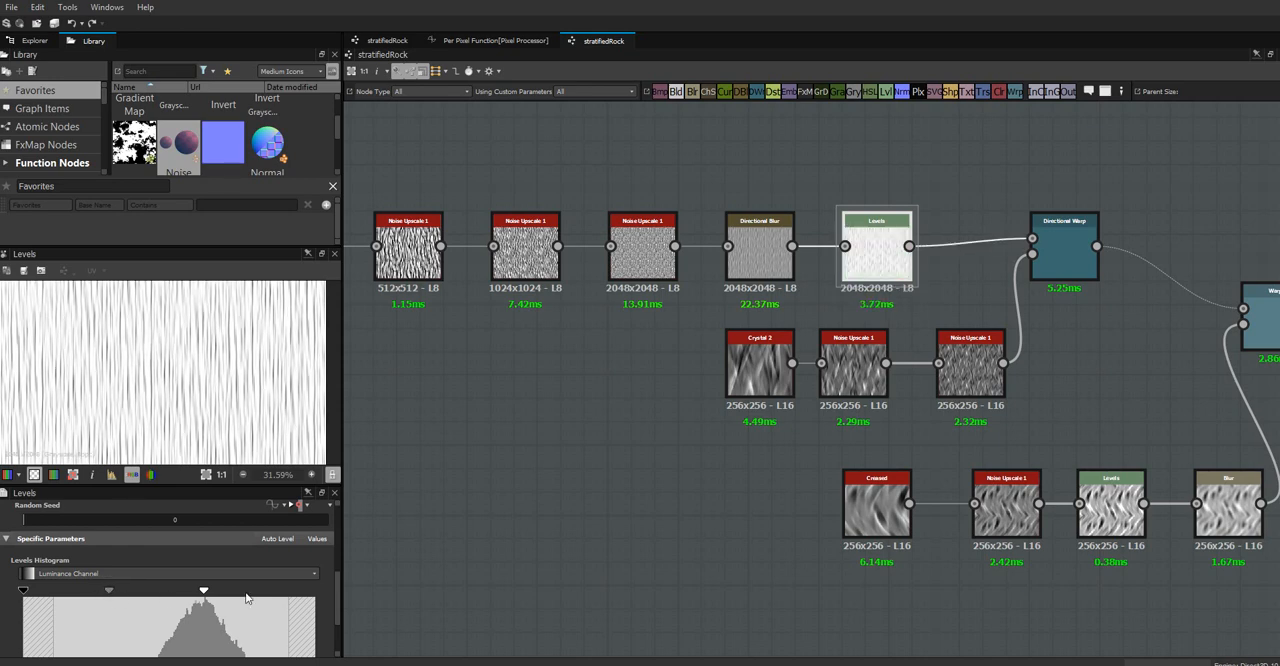
pyautogui.click(317, 538)
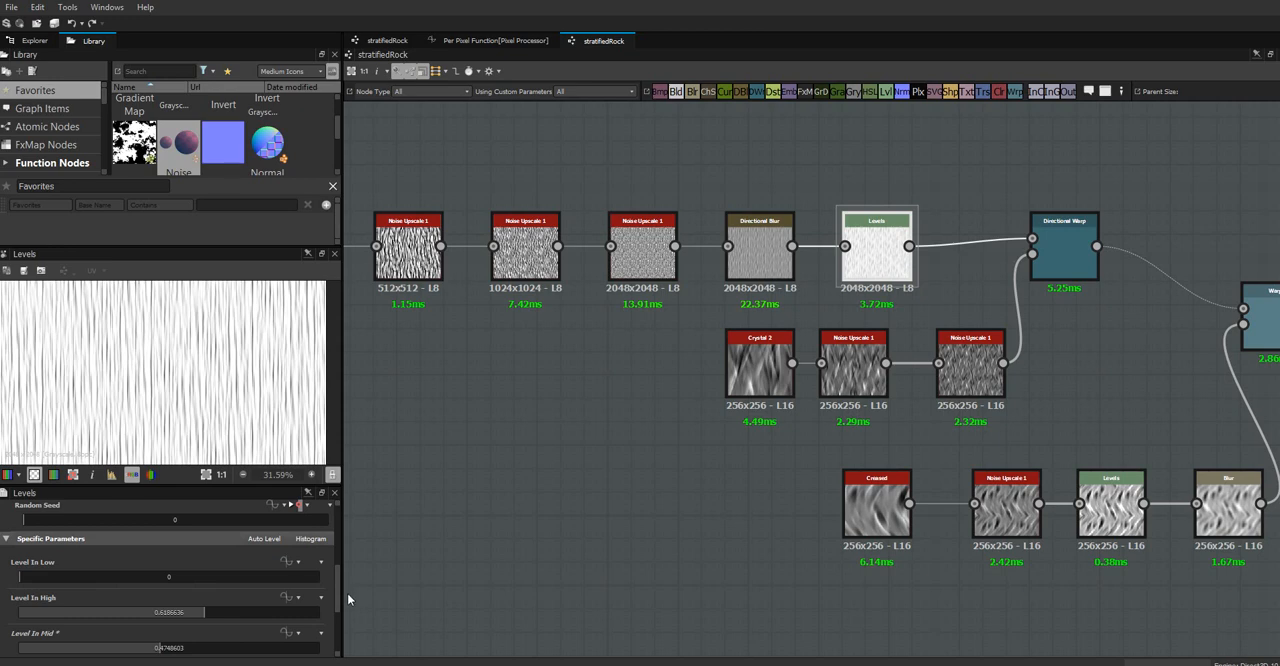
pyautogui.doubleClick(159, 649)
# Set the default of the graph's depth parameter to 0.4748603 and return to the Levels node after Directional Blur
pyautogui.click(407, 399)
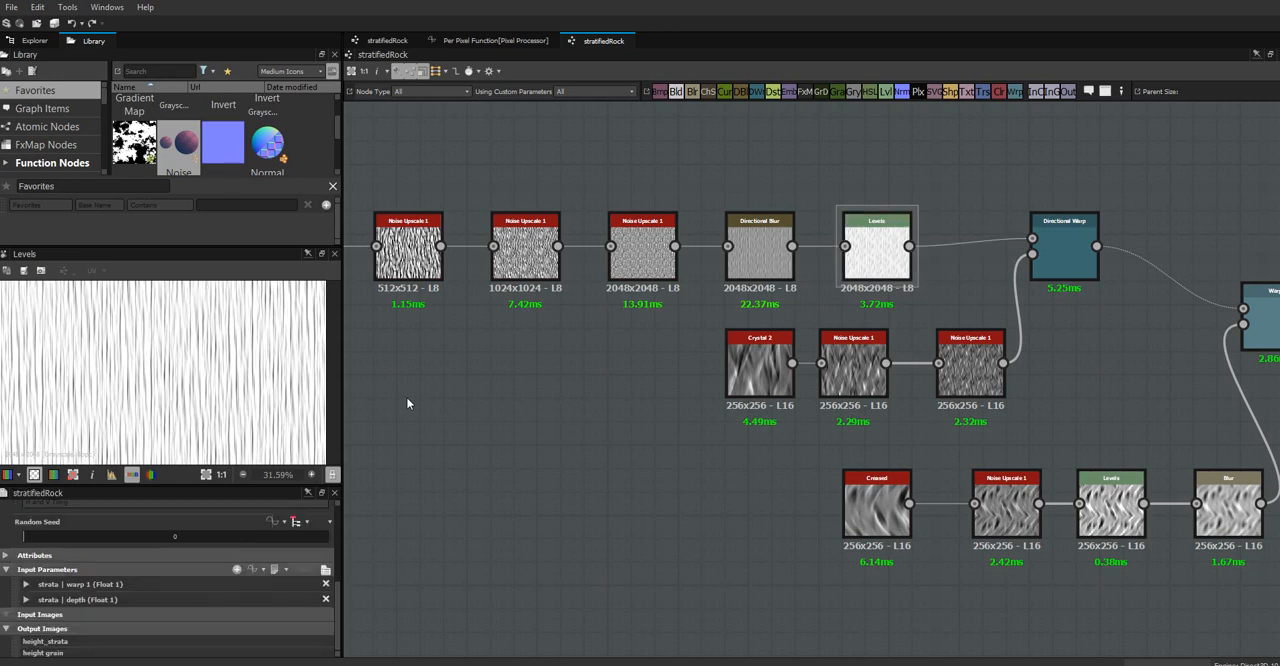
pyautogui.click(26, 601)
pyautogui.moveTo(335, 578); pyautogui.dragTo(337, 617)
pyautogui.moveTo(201, 591); pyautogui.dragTo(196, 591)
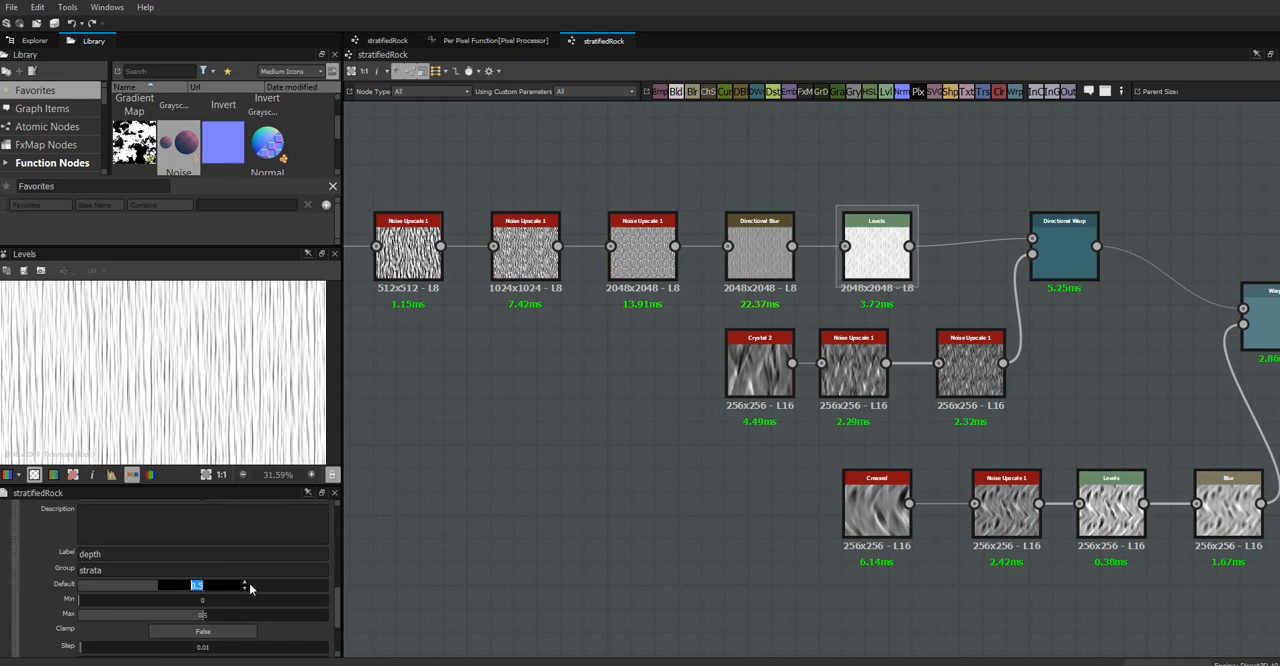
pyautogui.click(859, 258)
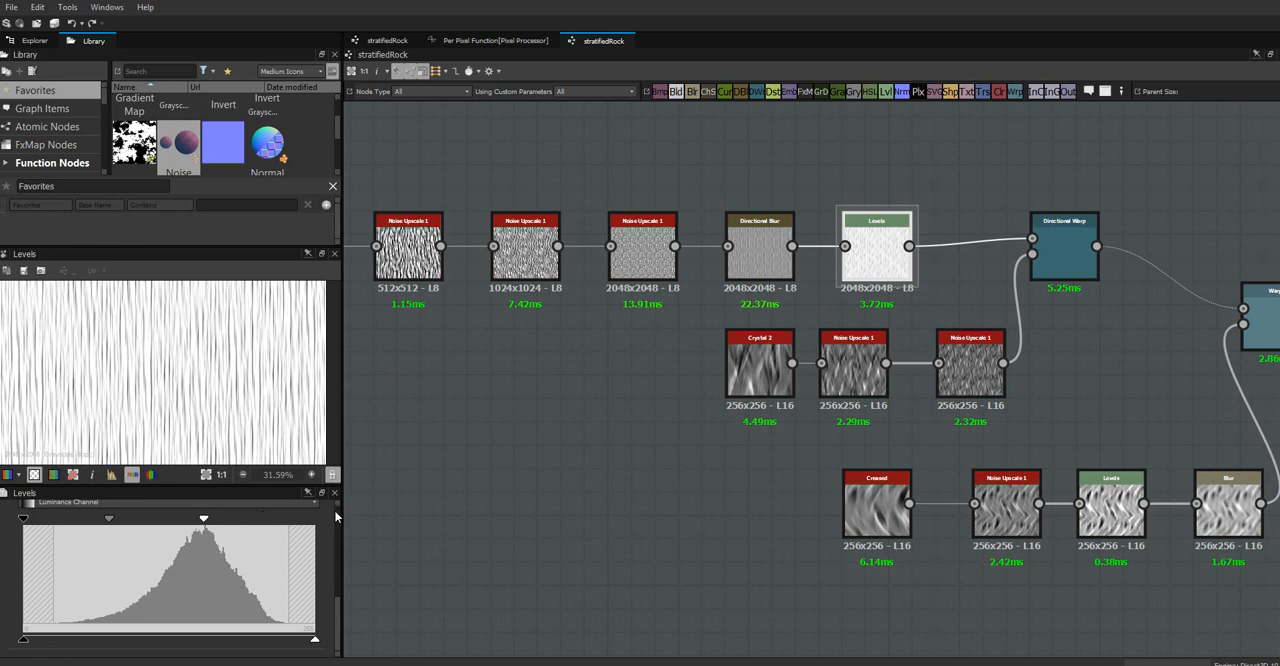
# Drive Level In Mid of the Levels node after Directional Blur with the strataDepth parameter
pyautogui.moveTo(338, 607); pyautogui.dragTo(337, 579)
pyautogui.click(316, 545)
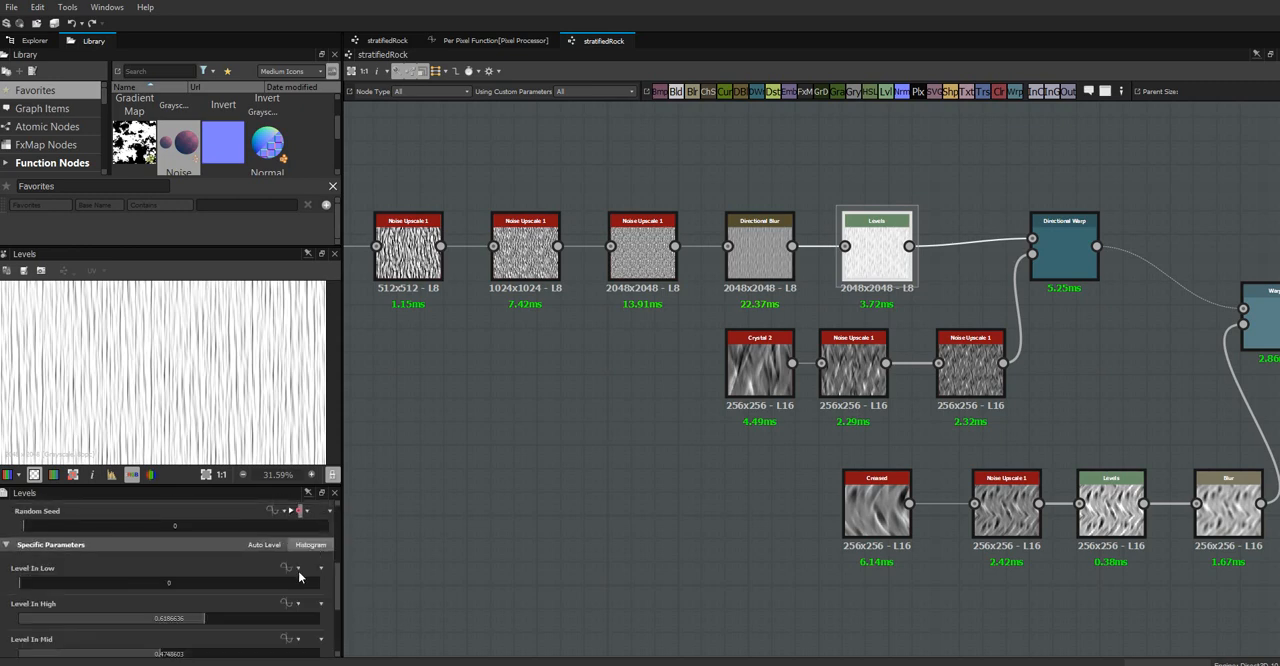
pyautogui.scroll(-1, 339, 597)
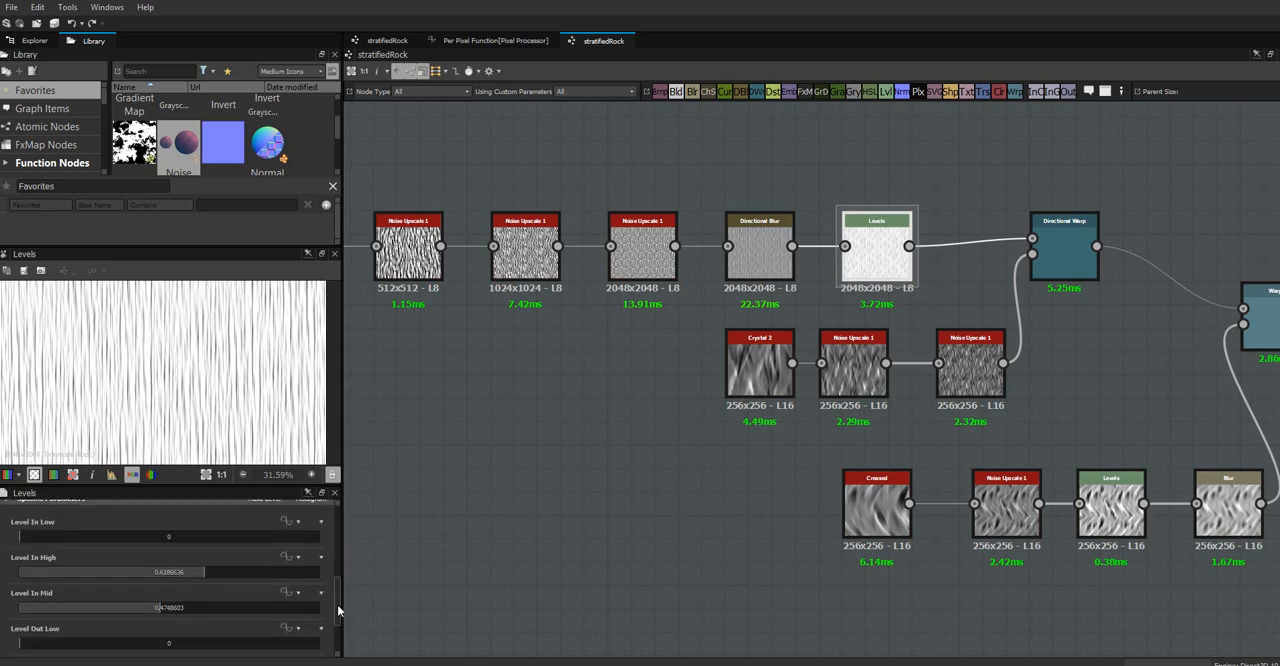
pyautogui.click(298, 597)
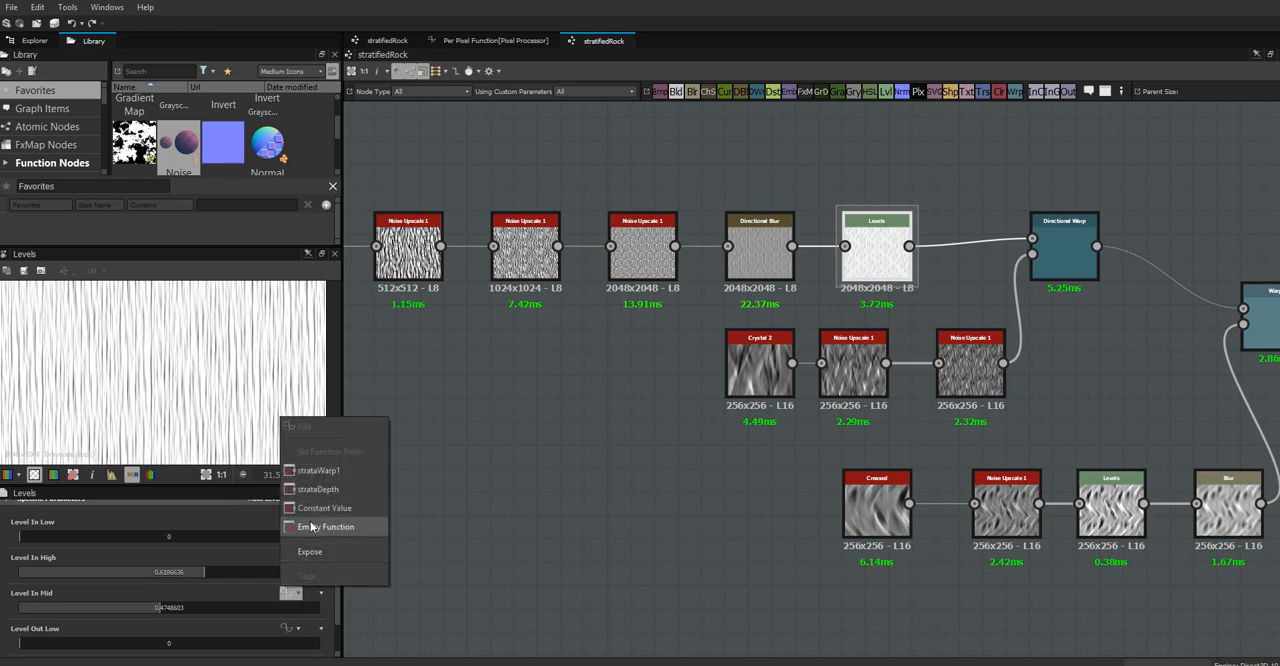
pyautogui.click(345, 489)
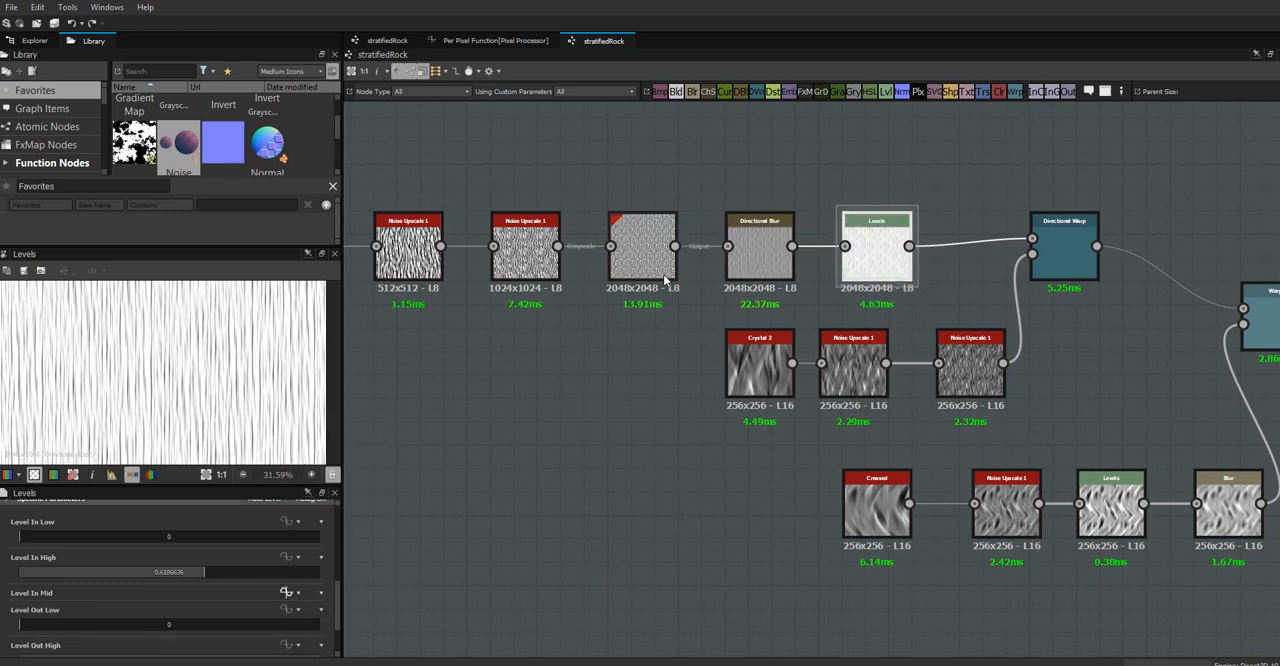
# Preview the Warp node and try higher and lower intensities, settling on 0.23
pyautogui.moveTo(1089, 314); pyautogui.dragTo(905, 291, button='middle')
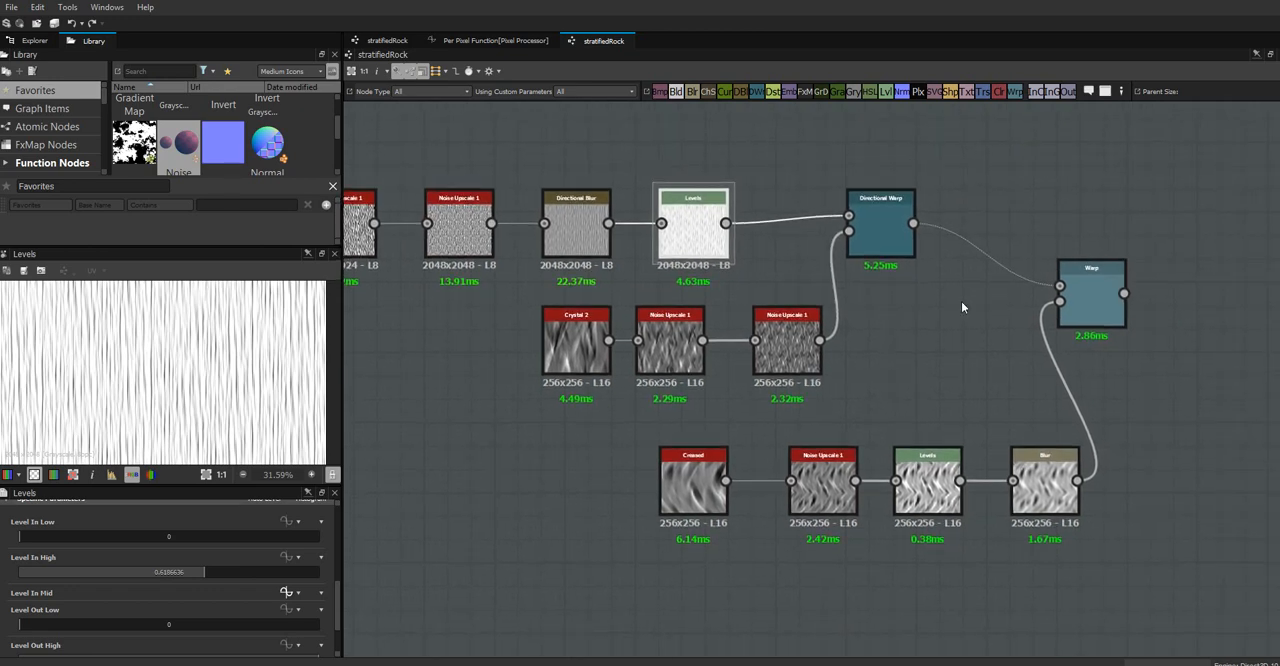
pyautogui.click(1088, 283)
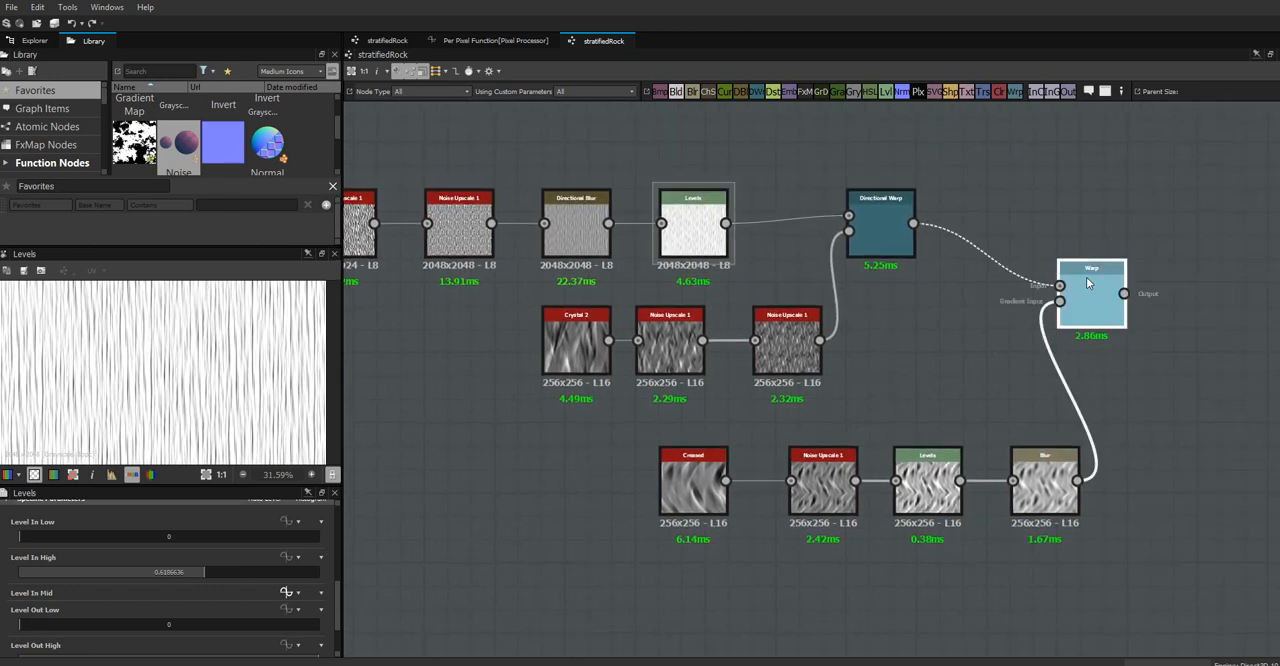
pyautogui.doubleClick(1088, 283)
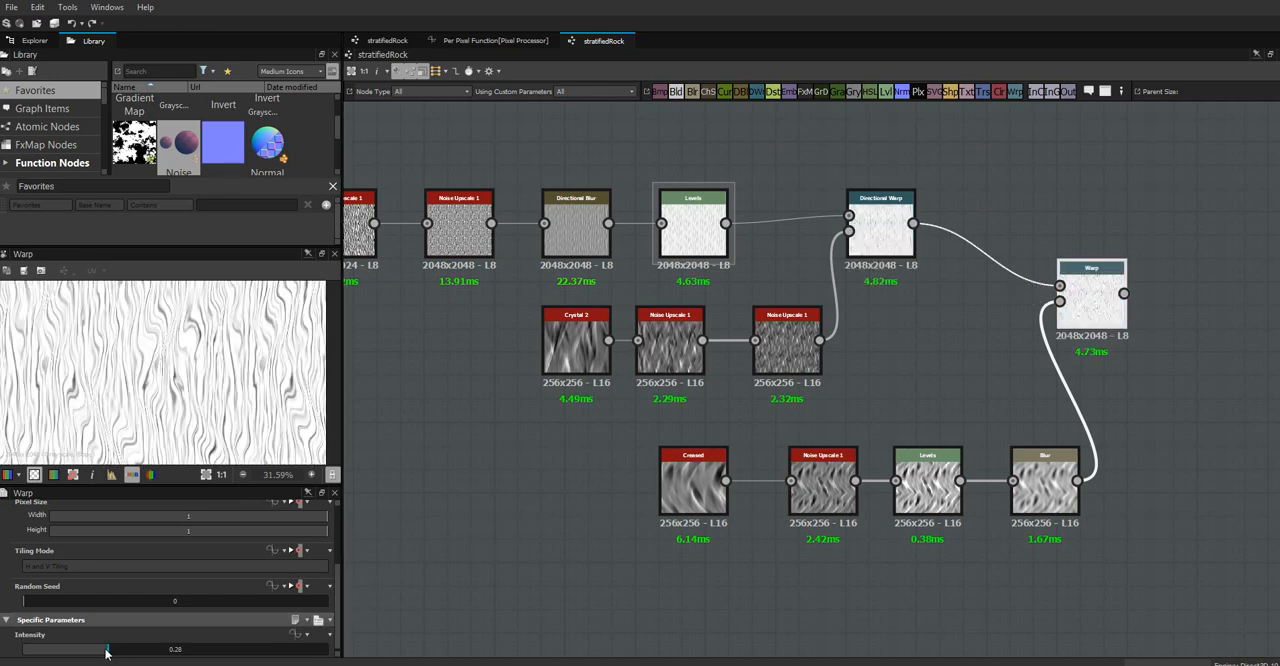
pyautogui.moveTo(106, 652); pyautogui.dragTo(174, 651)
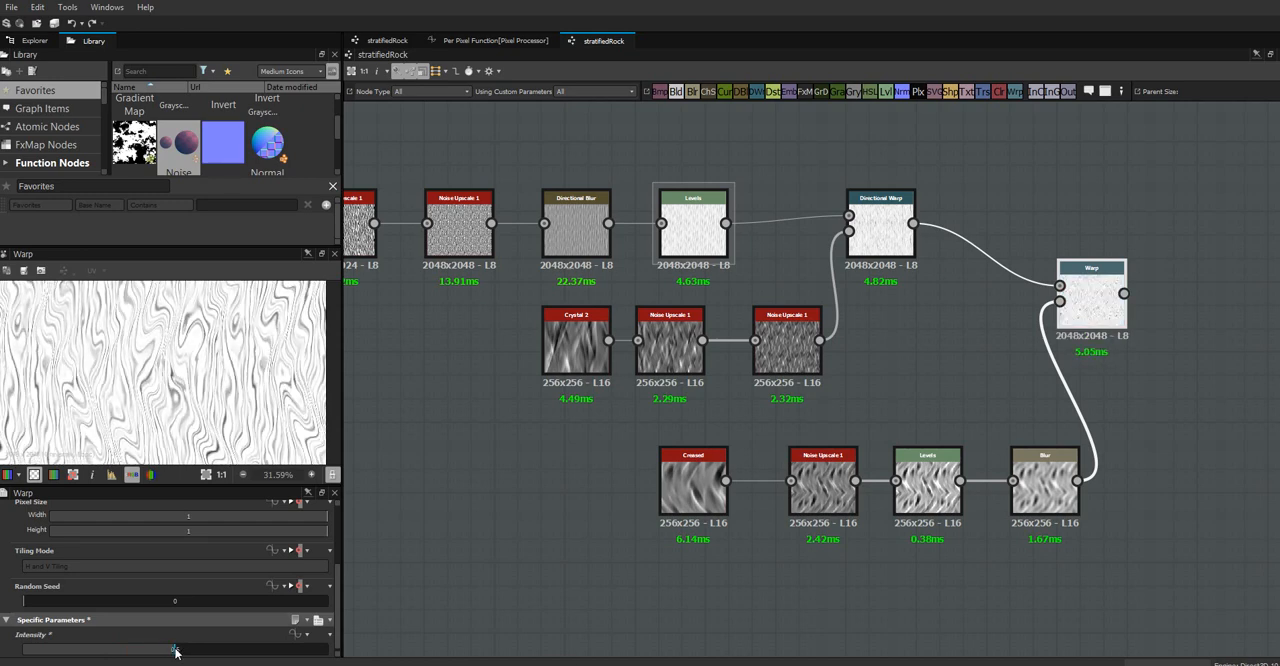
pyautogui.moveTo(175, 651); pyautogui.dragTo(90, 653)
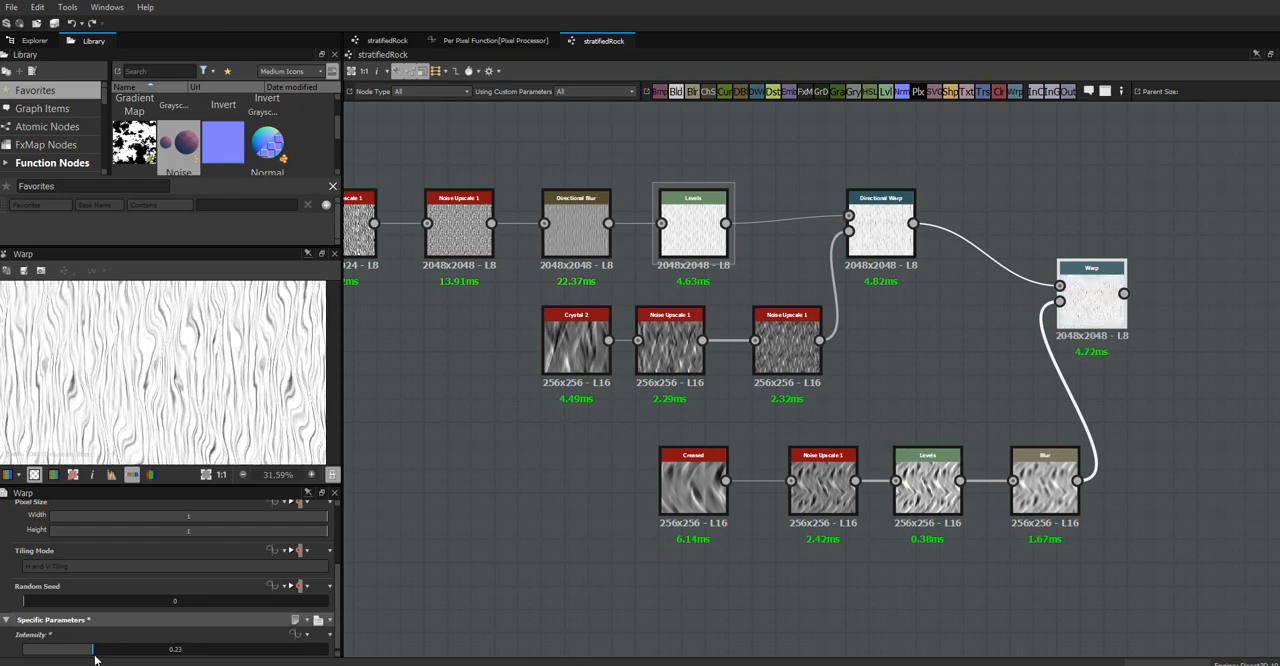
# Set the maximum of the graph's depth parameter to 1
pyautogui.click(463, 434)
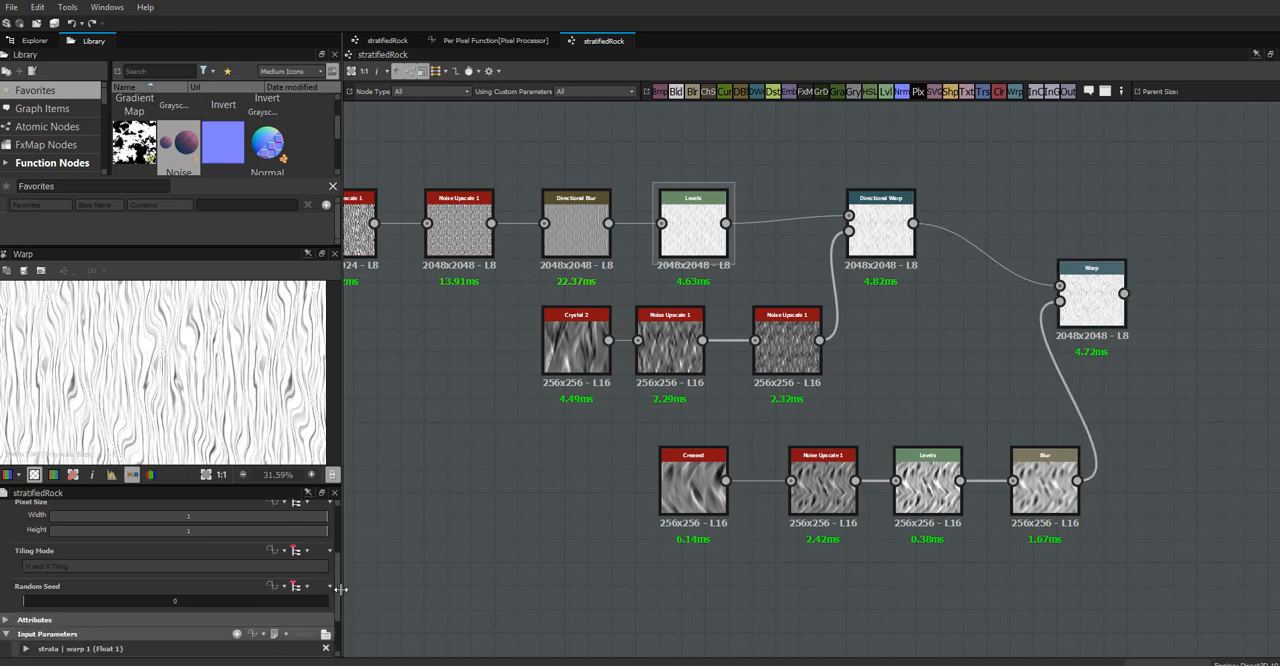
pyautogui.scroll(-2, 335, 596)
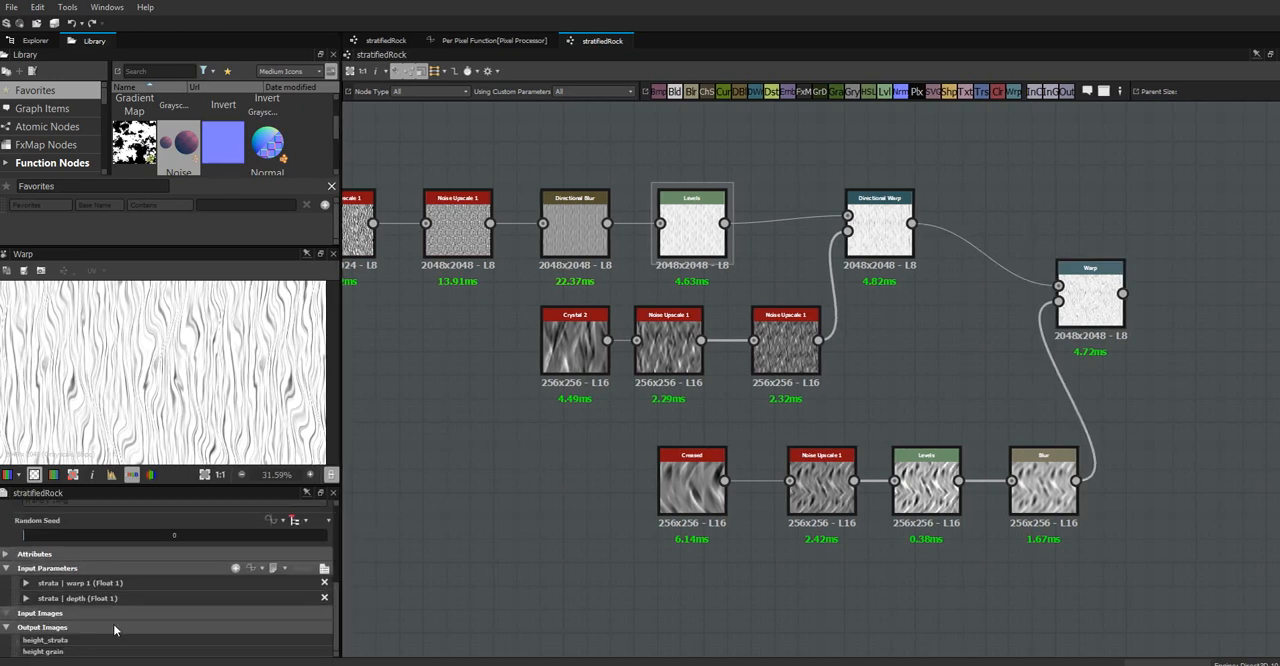
pyautogui.click(26, 598)
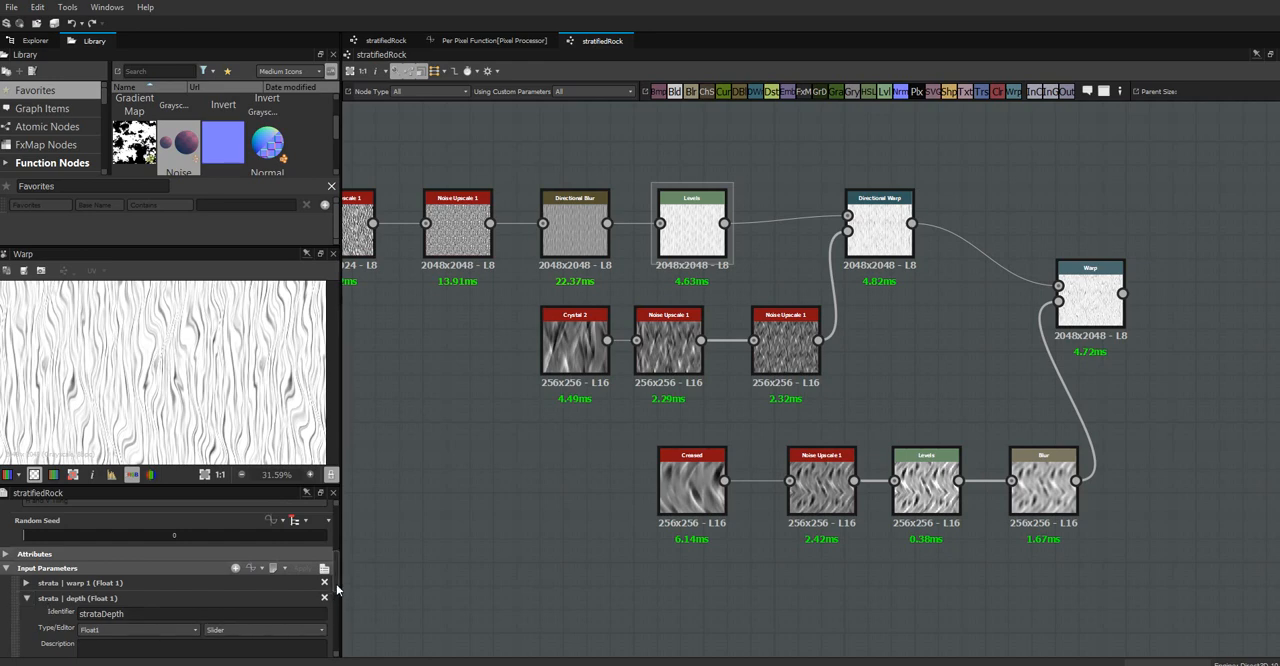
pyautogui.scroll(-4, 336, 610)
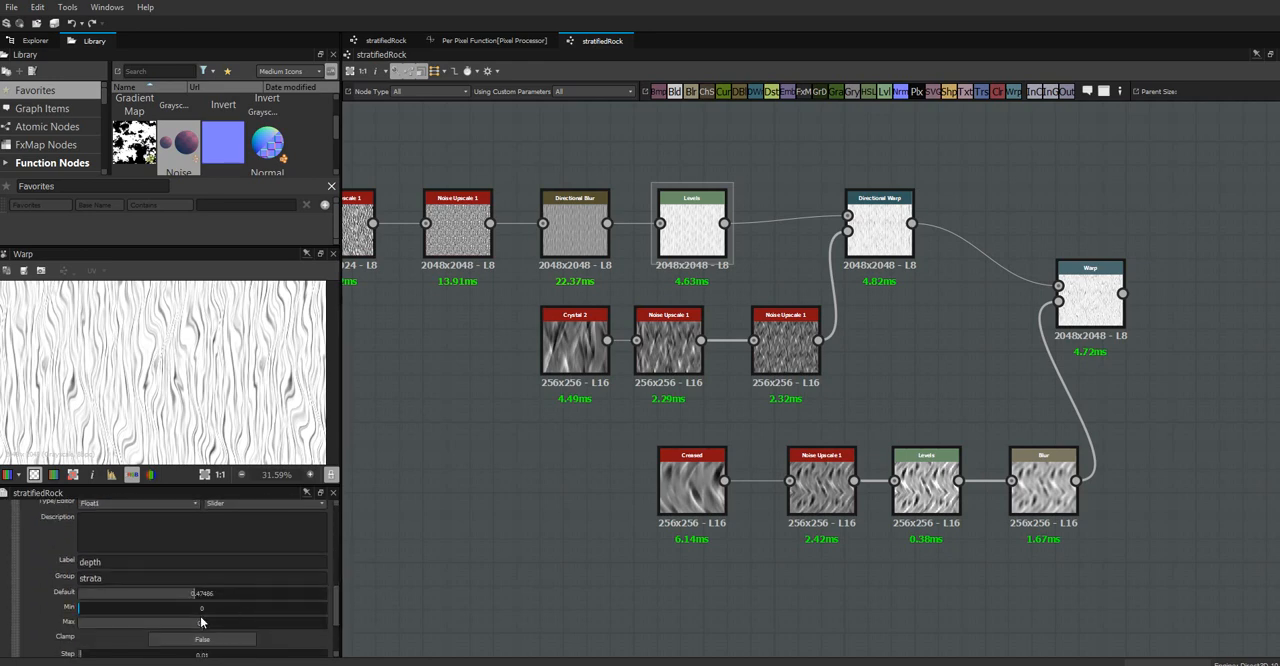
pyautogui.click(204, 625)
pyautogui.doubleClick(204, 625)
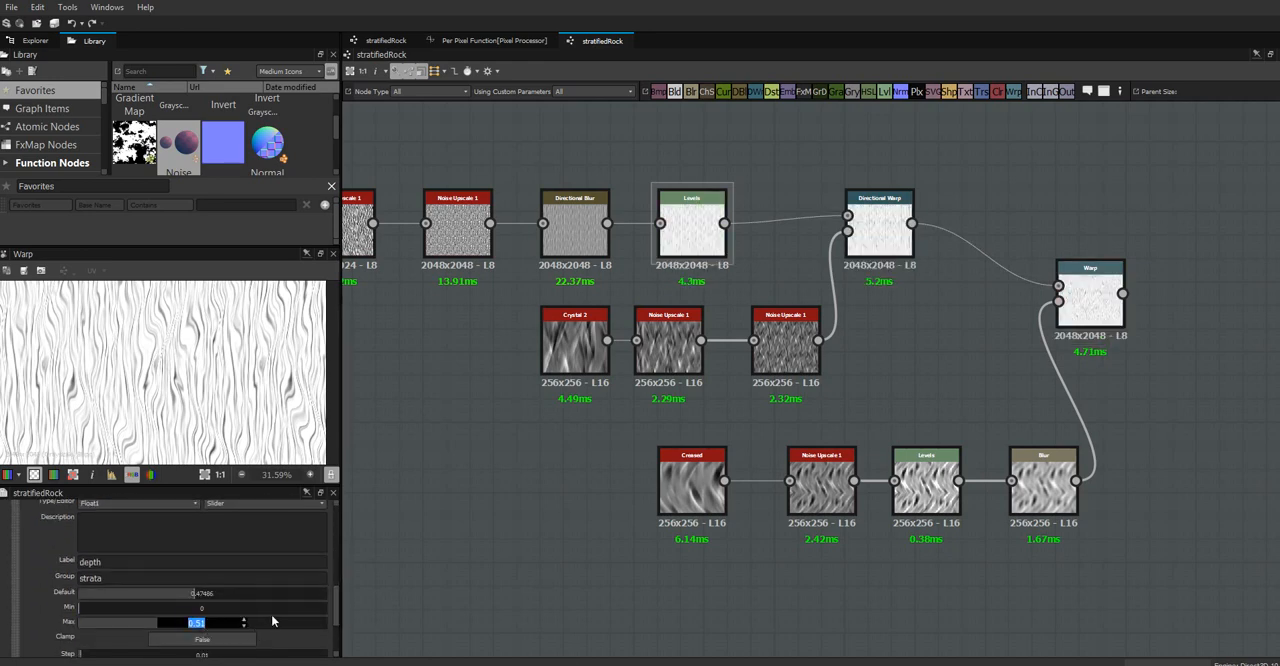
pyautogui.write('1')
pyautogui.press('Return')
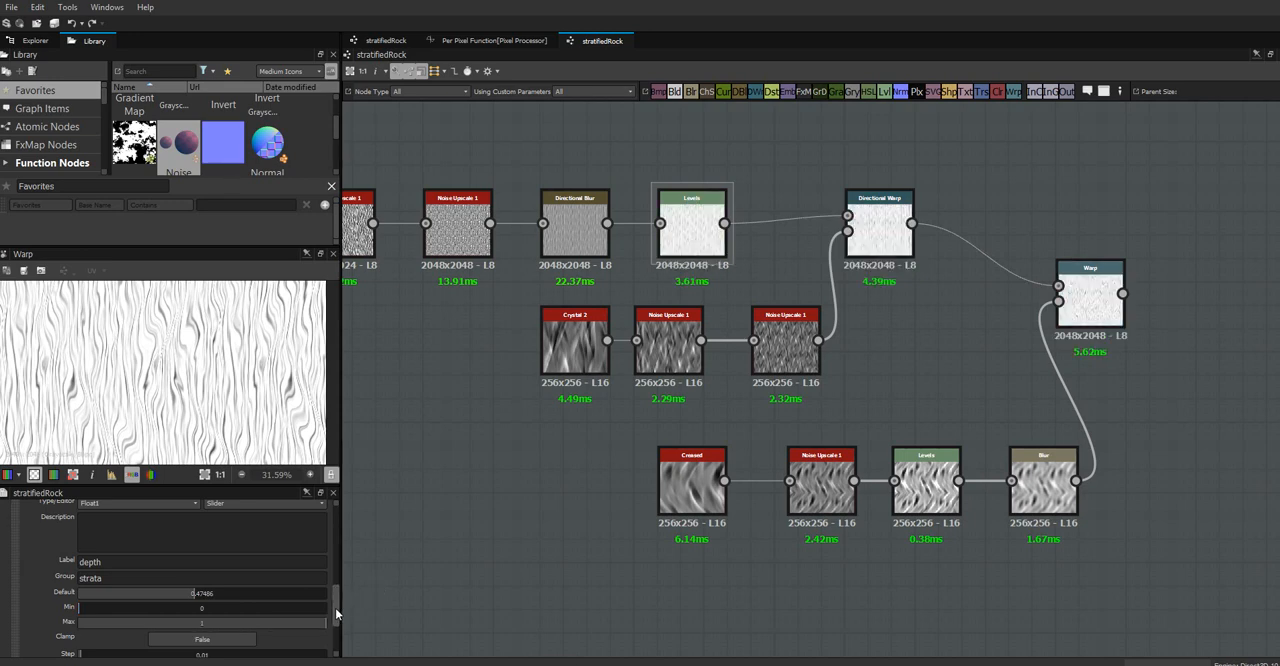
# Add a Float1 graph input parameter with identifier stratWarp2, label "warp 2" and group strata
pyautogui.scroll(-1, 335, 608)
pyautogui.scroll(2, 337, 602)
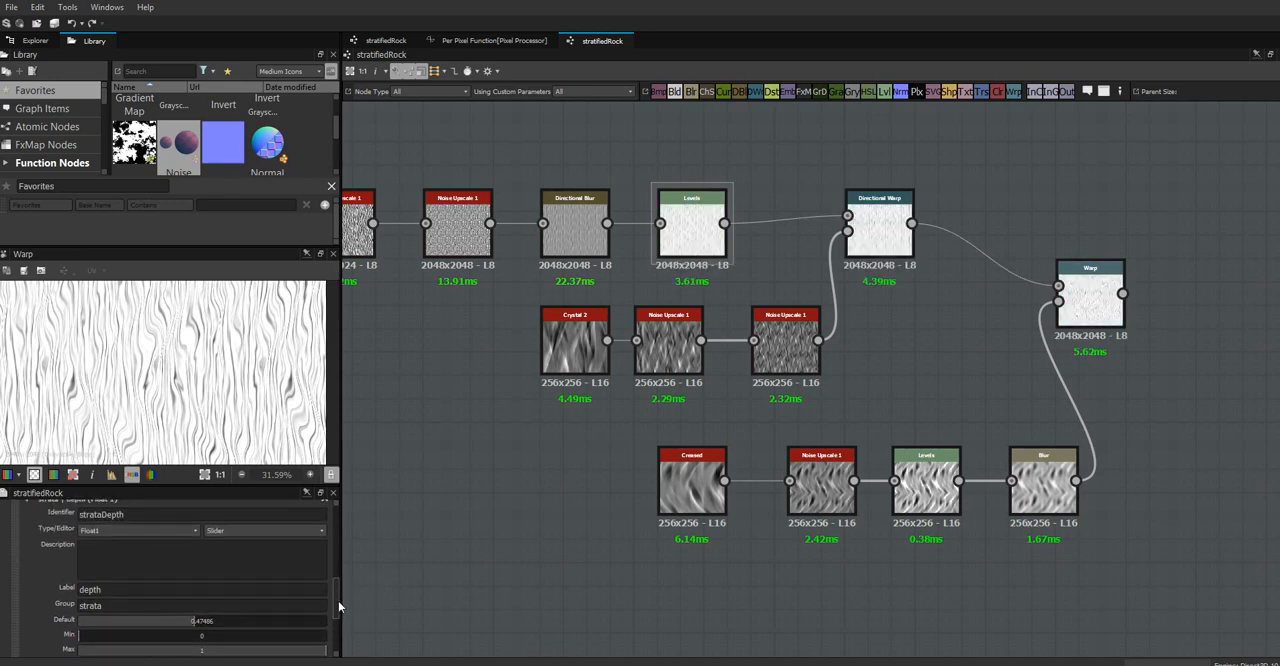
pyautogui.scroll(-1, 338, 605)
pyautogui.scroll(5, 337, 590)
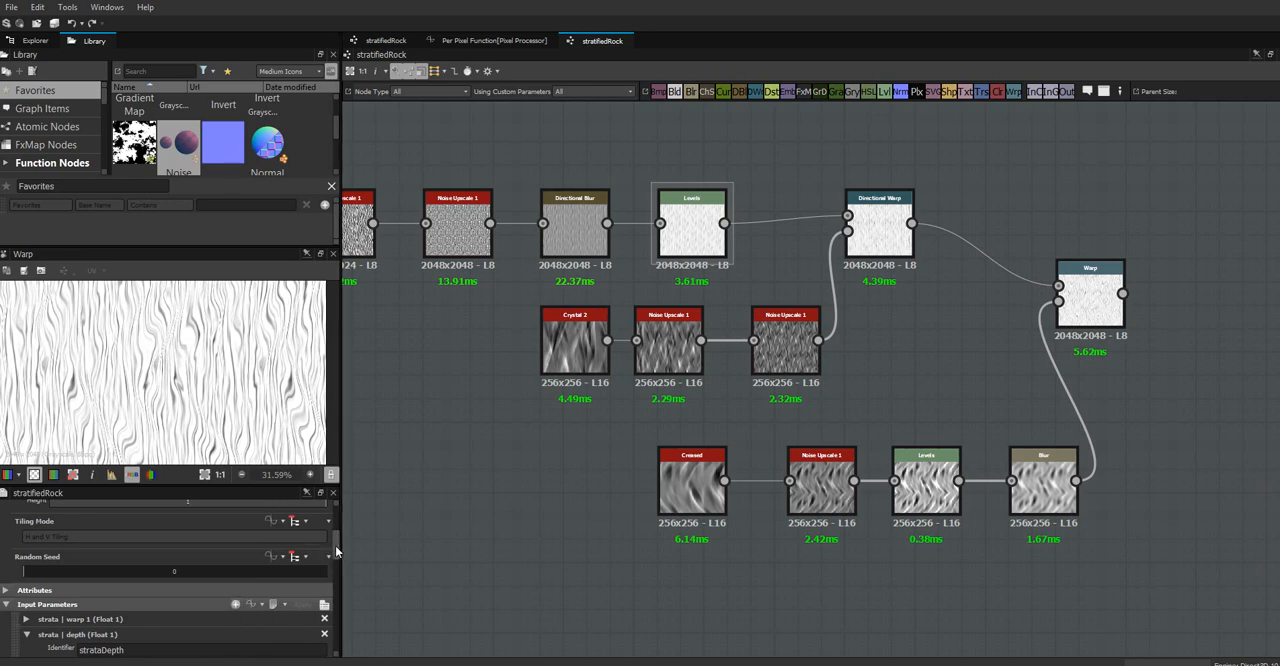
pyautogui.moveTo(335, 545); pyautogui.dragTo(341, 611)
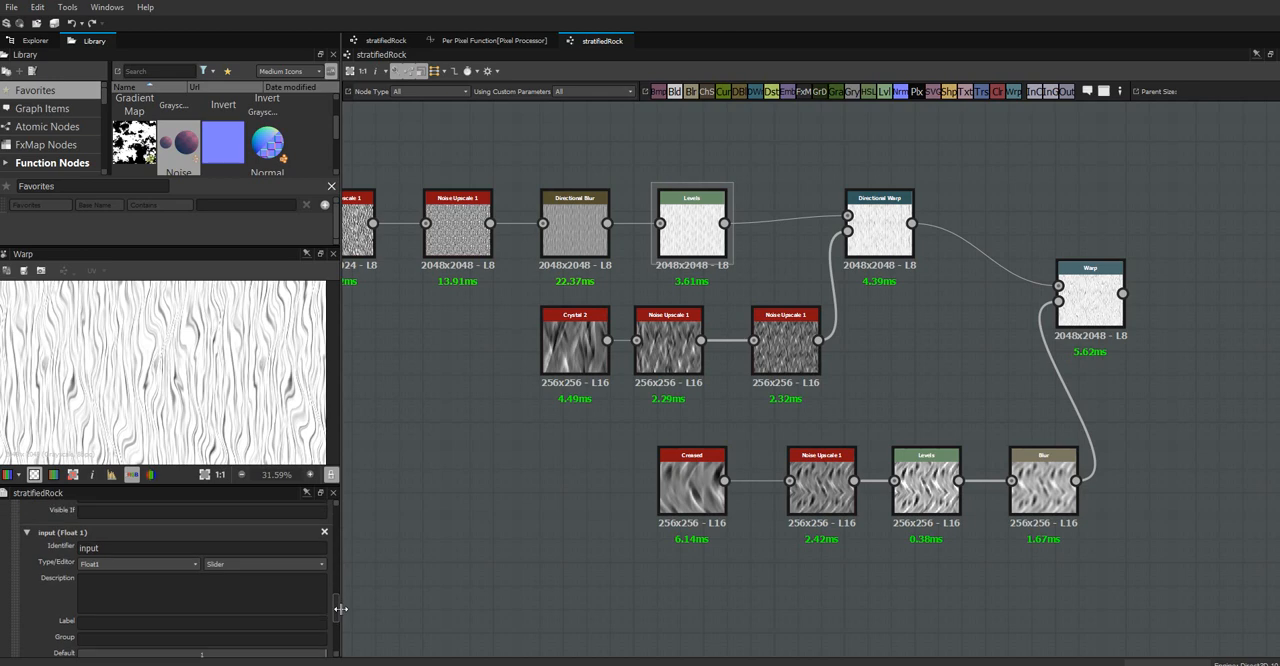
pyautogui.doubleClick(117, 548)
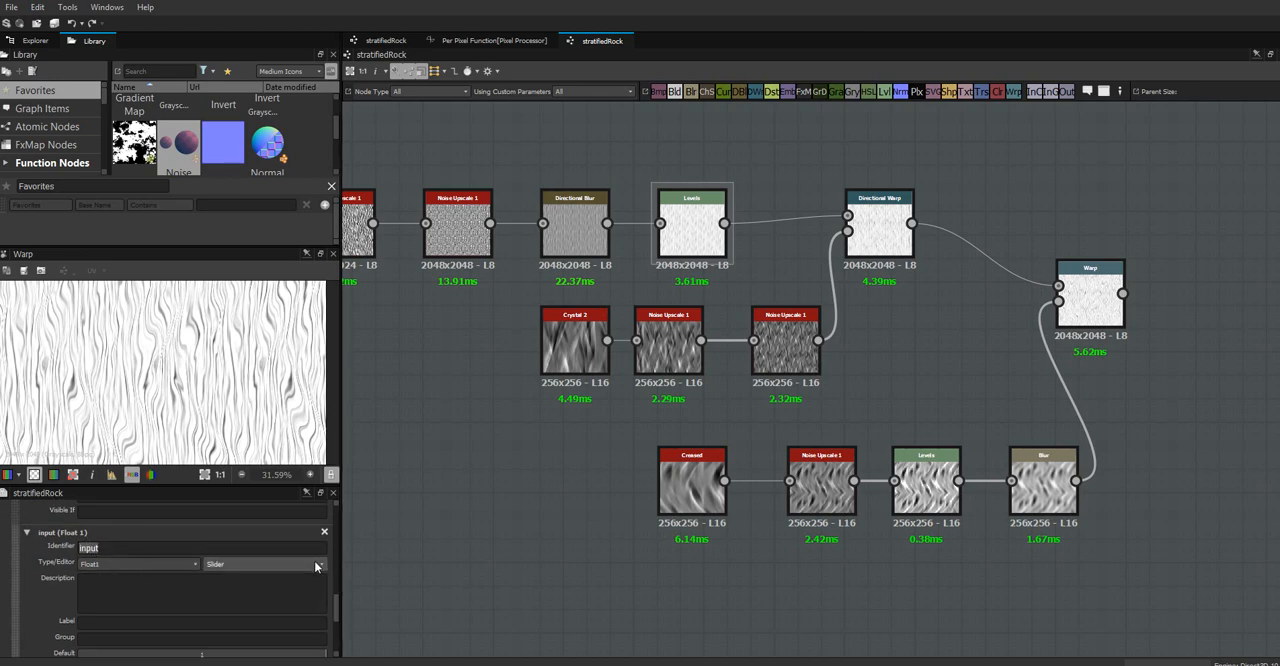
pyautogui.write('stratWarp2')
pyautogui.click(224, 621)
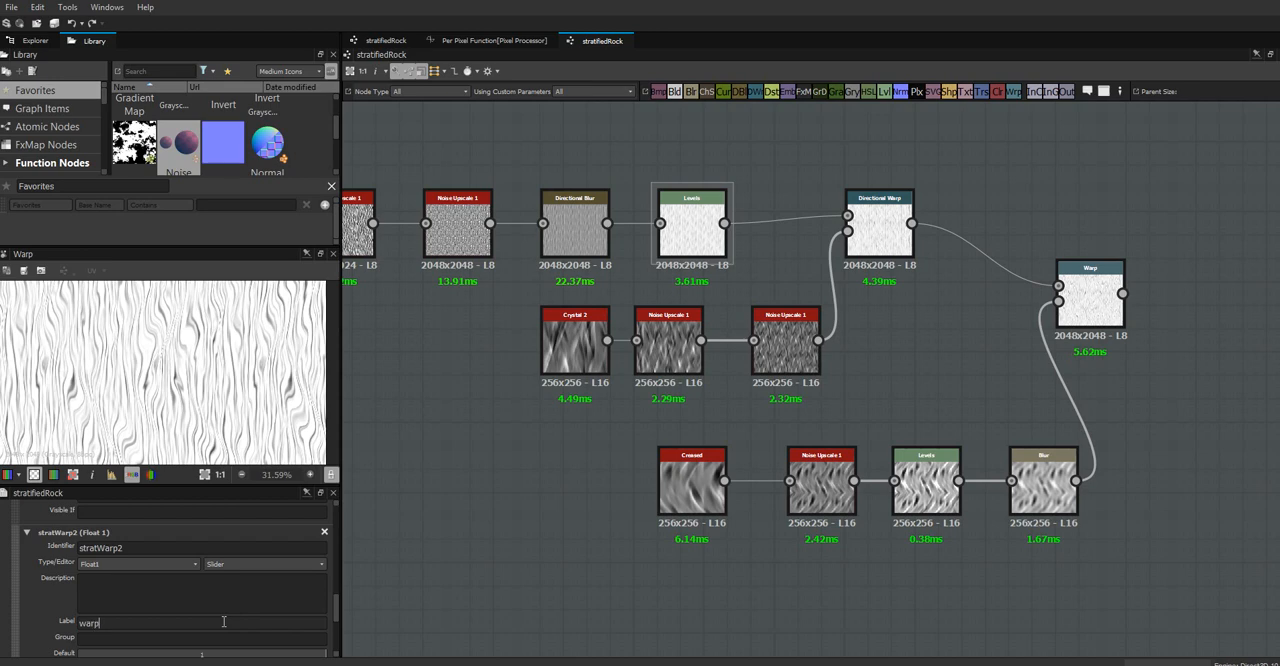
pyautogui.press('Tab')
pyautogui.scroll(-3, 335, 608)
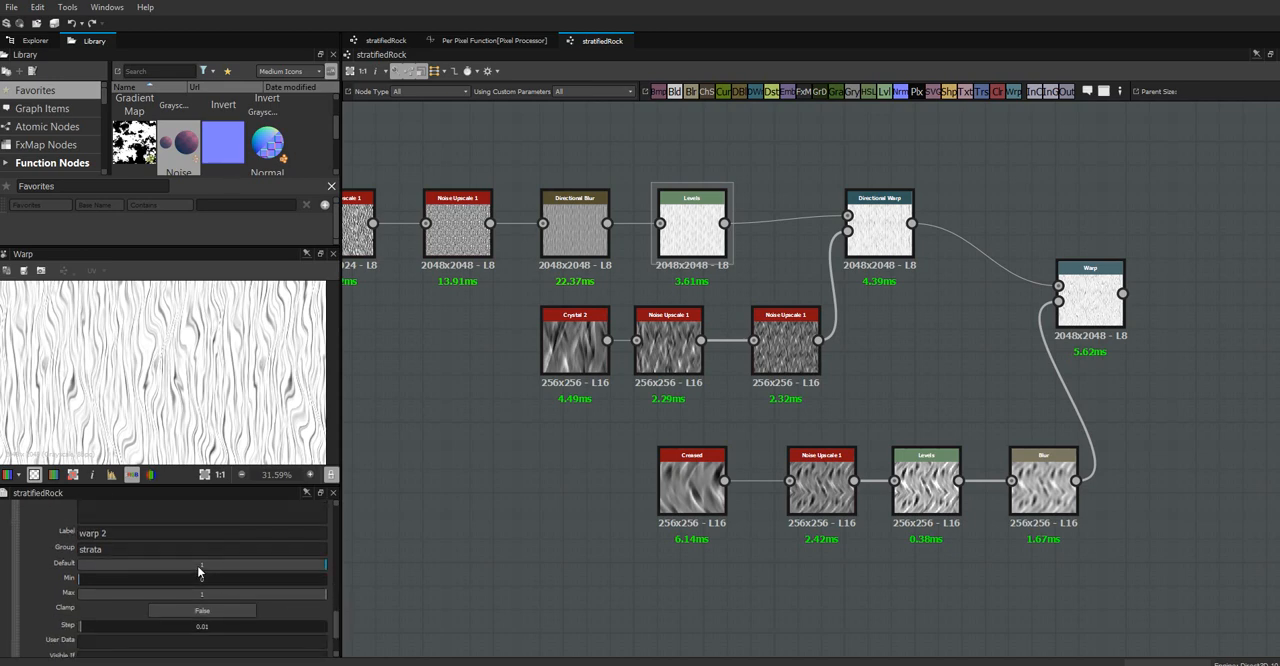
# Set the default of the warp 2 parameter to 0.25 and its maximum to 0.5
pyautogui.doubleClick(199, 564)
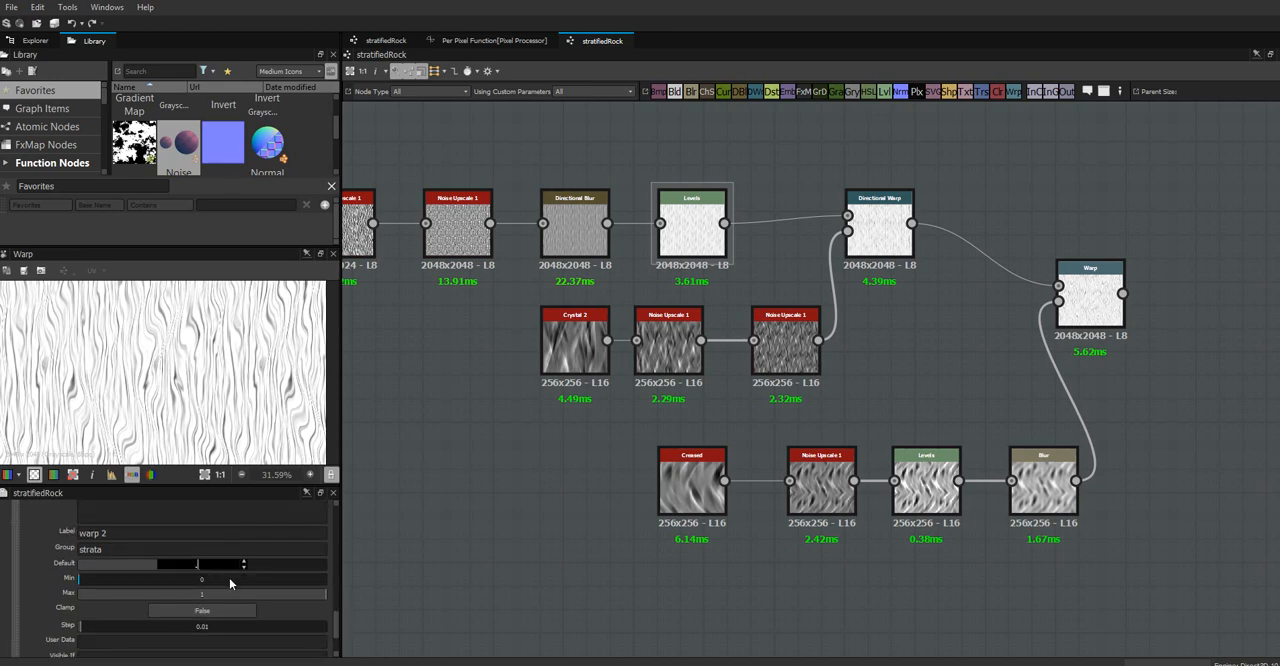
pyautogui.write('.25')
pyautogui.doubleClick(201, 592)
pyautogui.write('.')
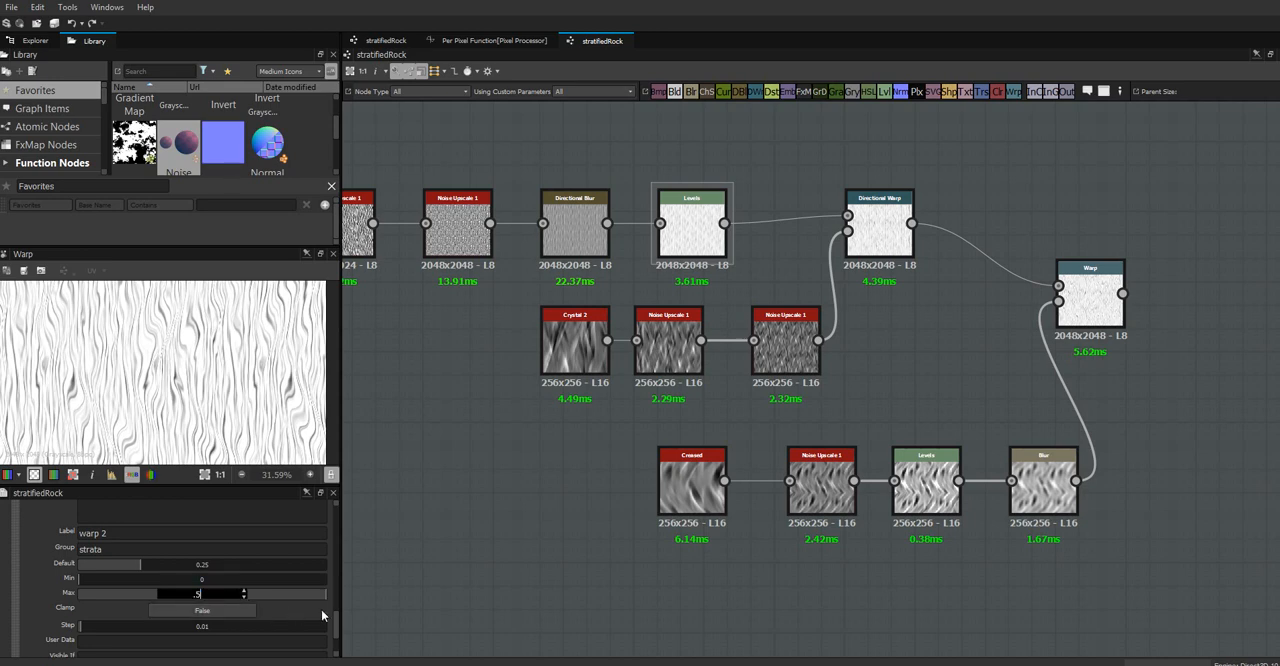
pyautogui.write('5')
pyautogui.press('Return')
# Drive the Intensity of the Warp node with the stratWarp2 parameter
pyautogui.click(1091, 305)
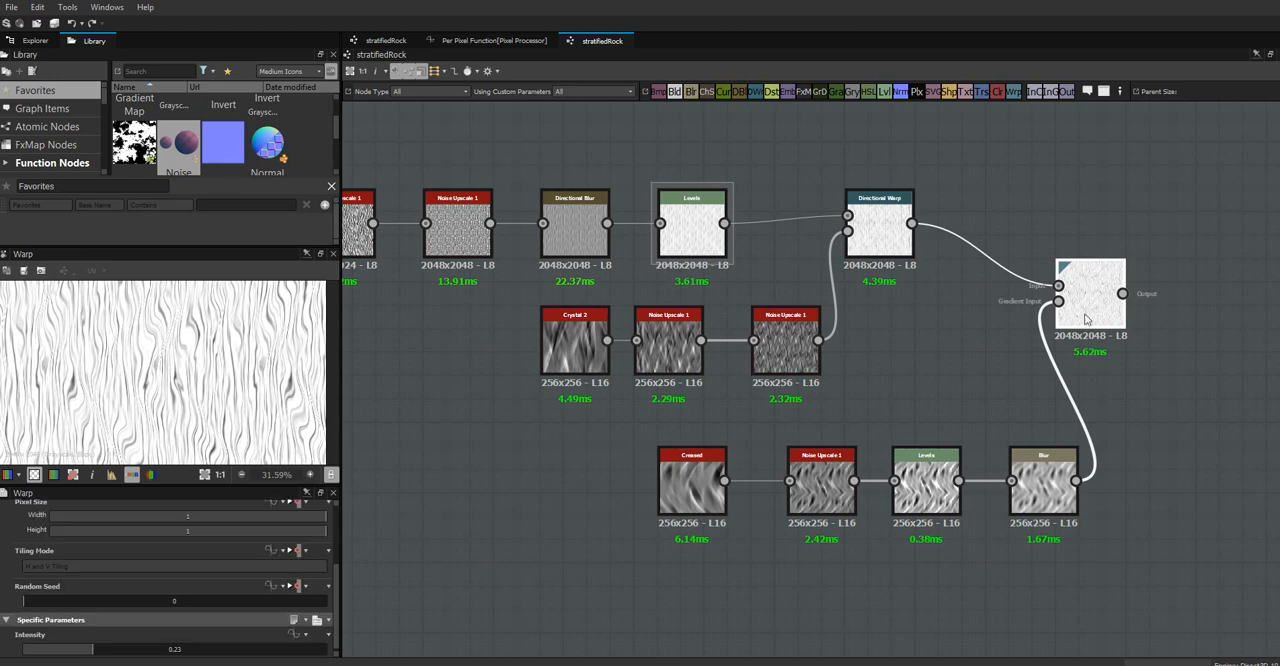
pyautogui.moveTo(338, 606); pyautogui.dragTo(335, 632)
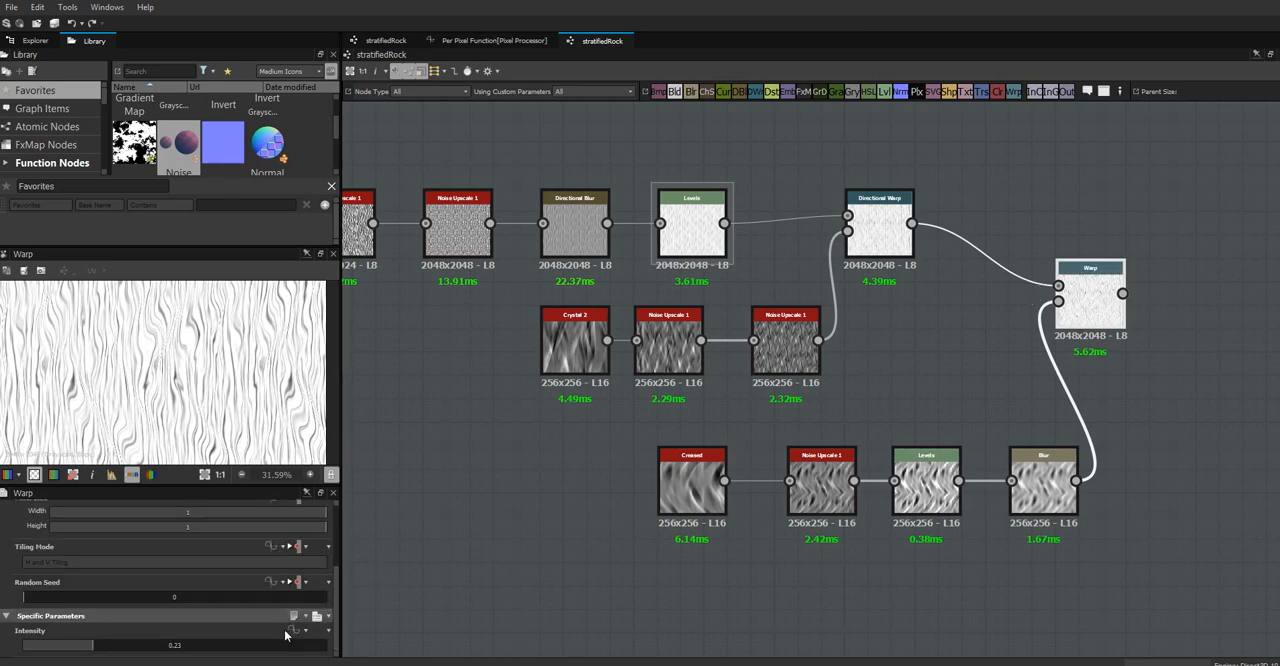
pyautogui.click(297, 630)
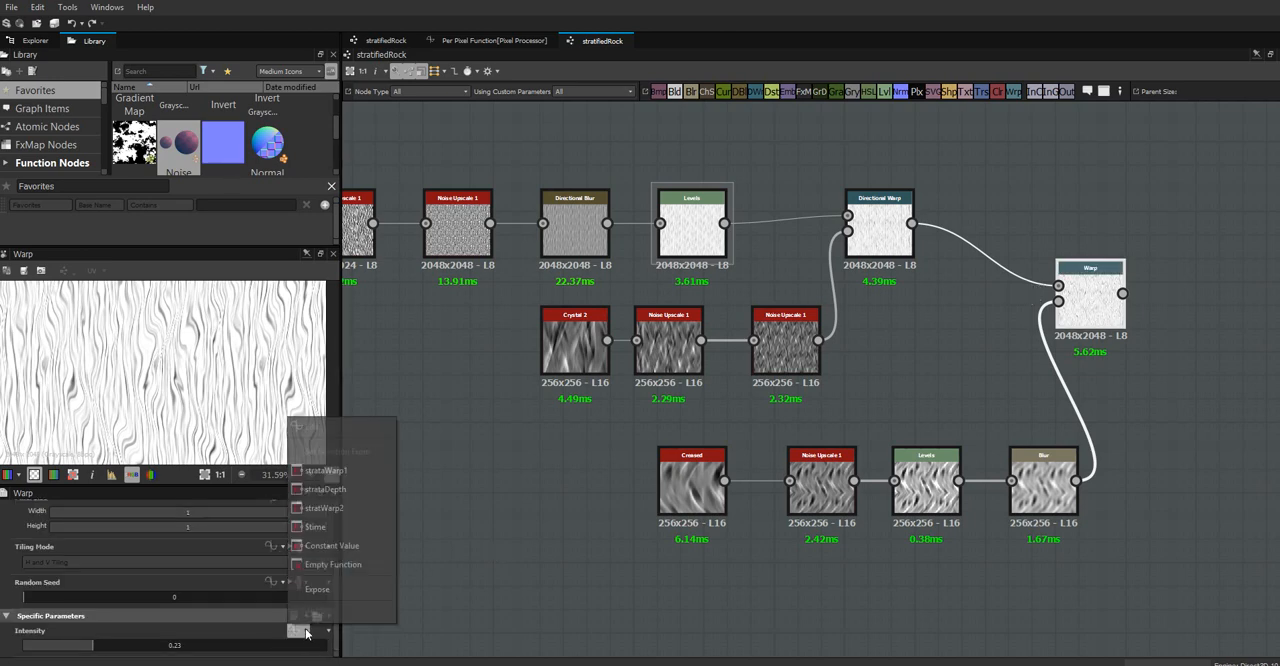
pyautogui.click(349, 507)
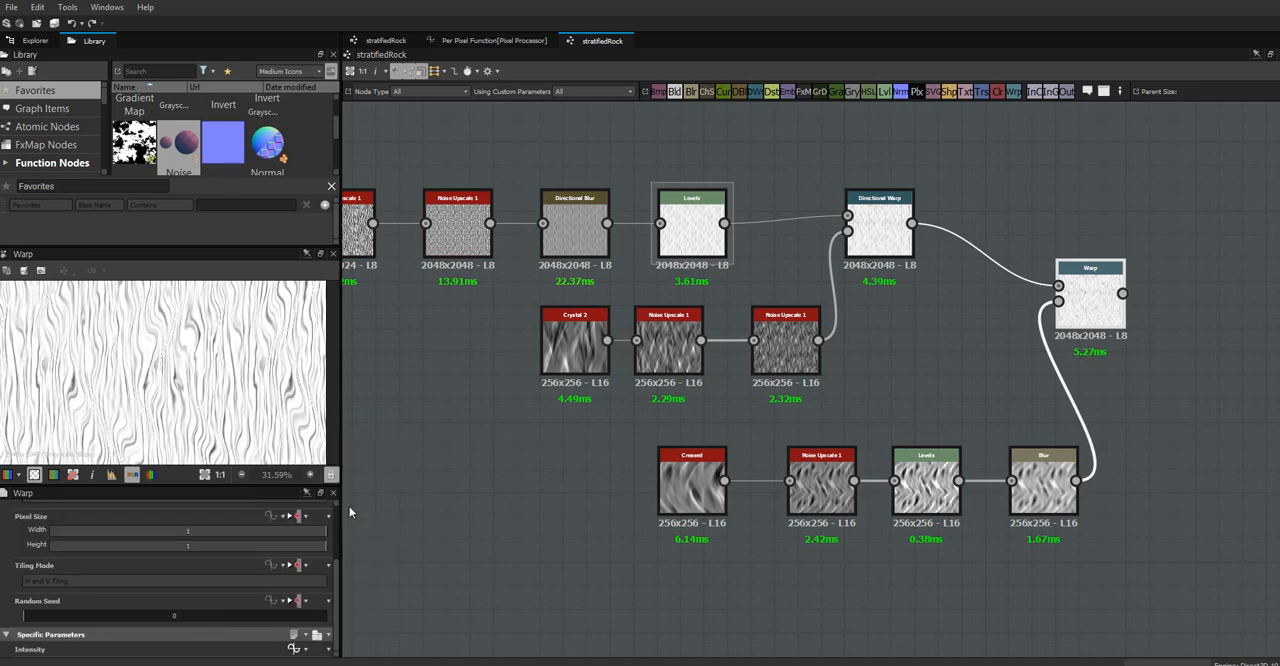
# Enlarge the graph's properties area and reorder the input parameters so warp 2 sits between warp 1 and depth
pyautogui.click(431, 476)
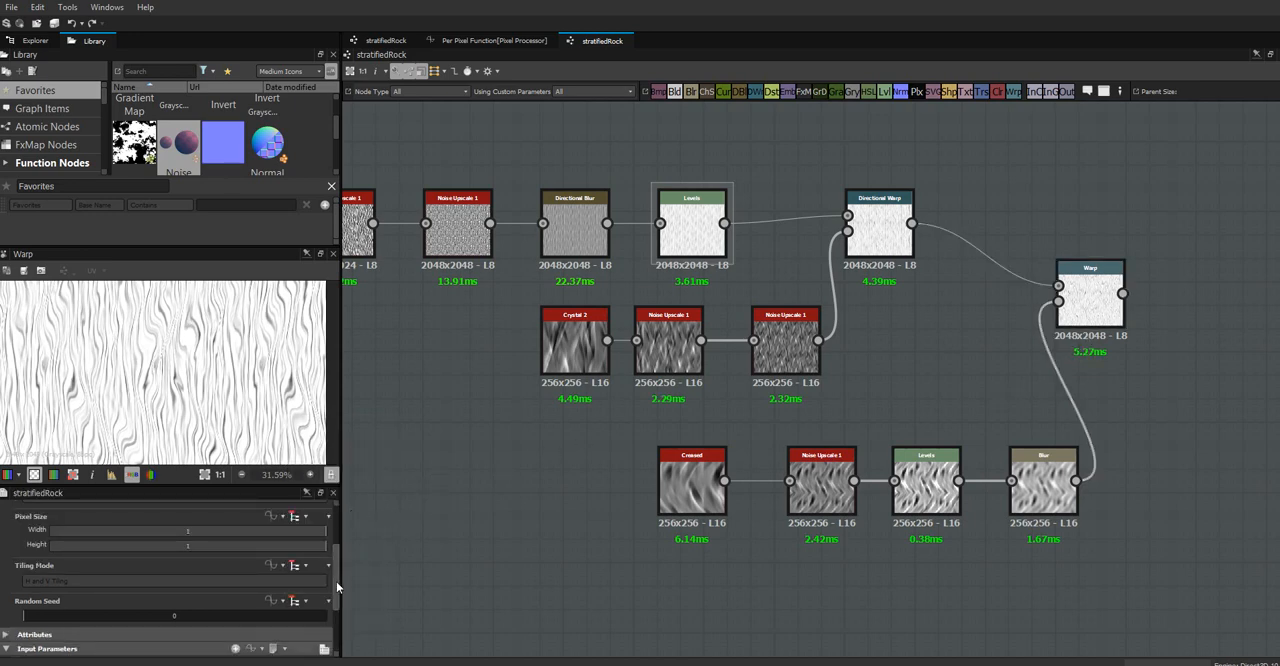
pyautogui.scroll(-3, 336, 585)
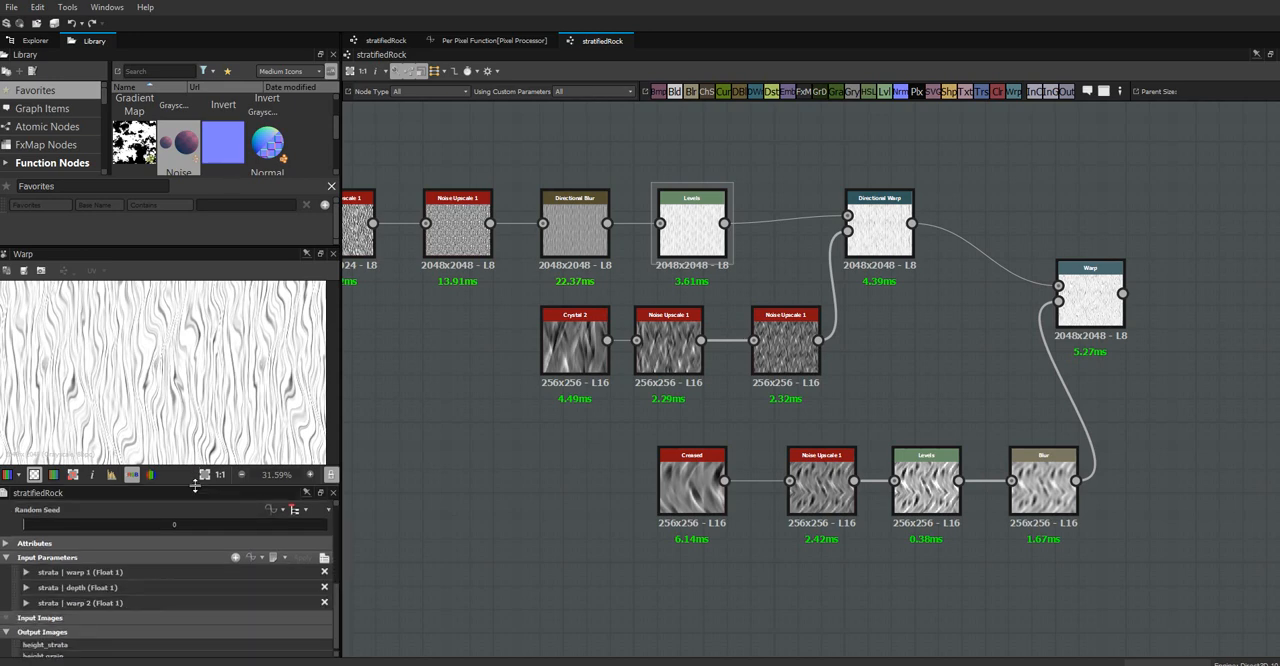
pyautogui.moveTo(195, 487); pyautogui.dragTo(198, 355)
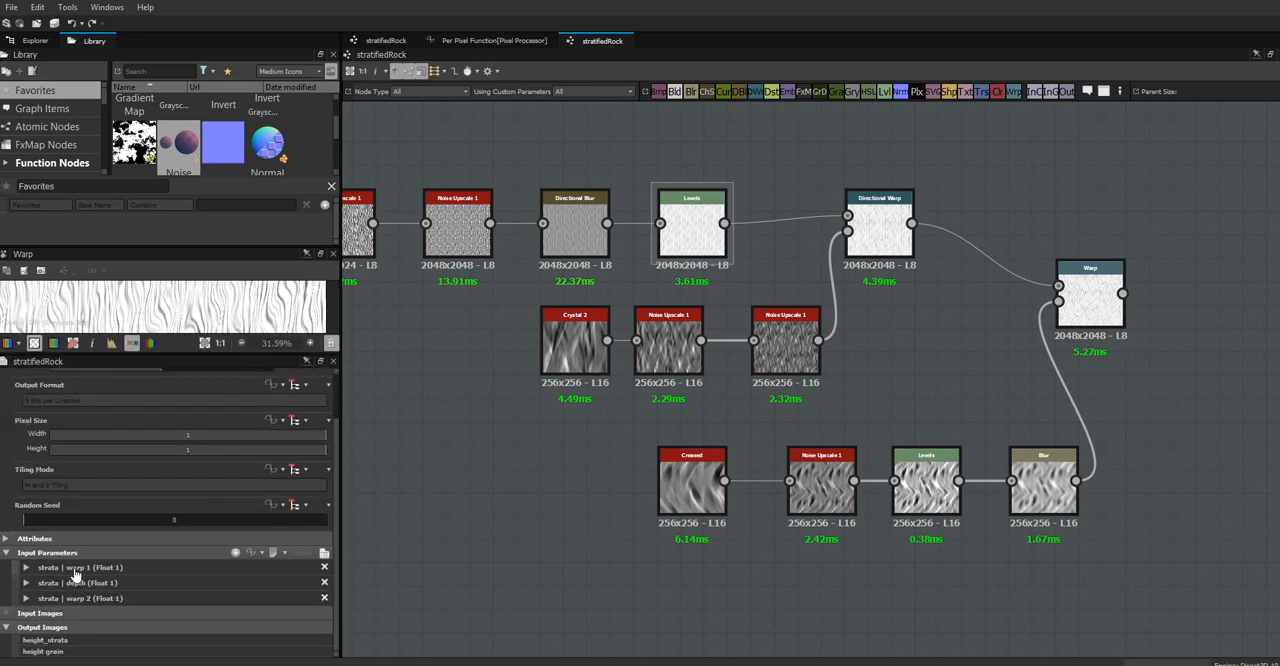
pyautogui.click(26, 599)
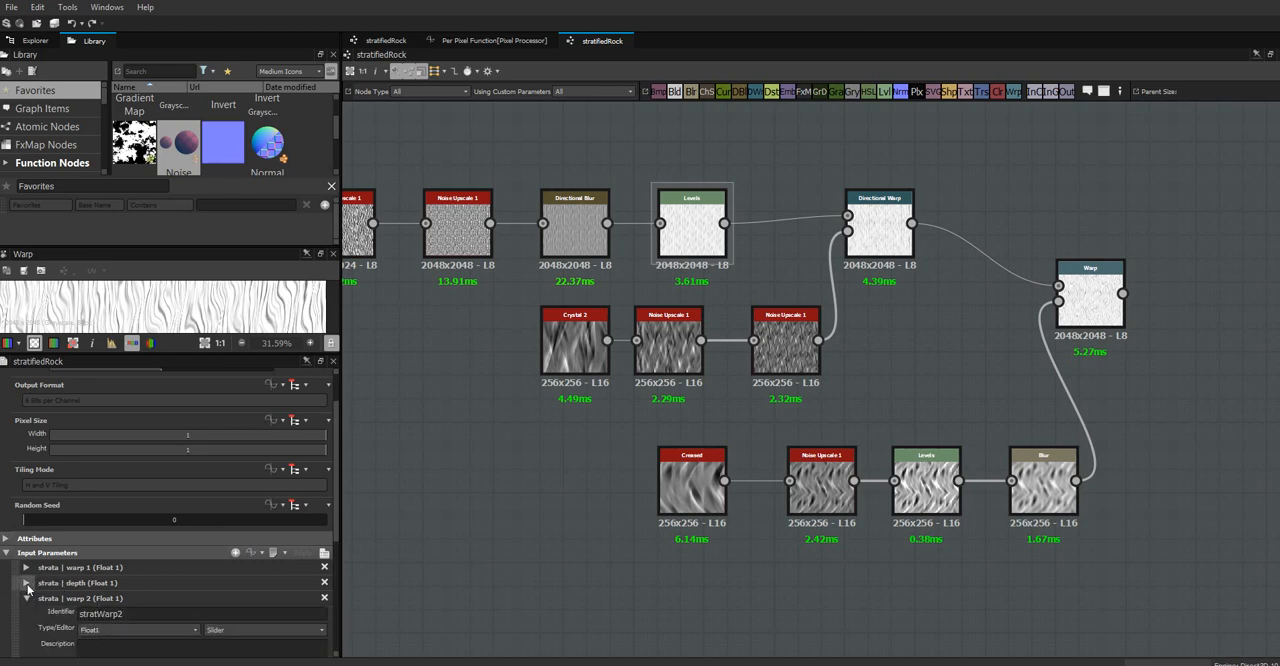
pyautogui.moveTo(14, 598); pyautogui.dragTo(15, 577)
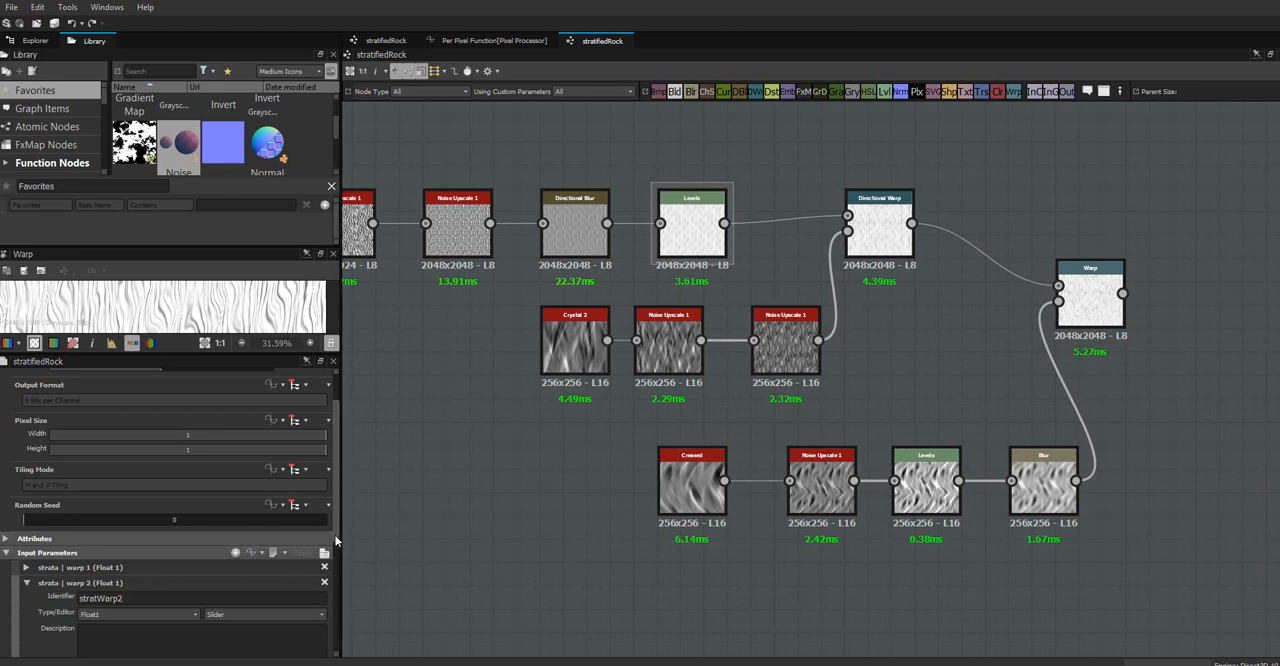
pyautogui.moveTo(336, 540); pyautogui.dragTo(341, 640)
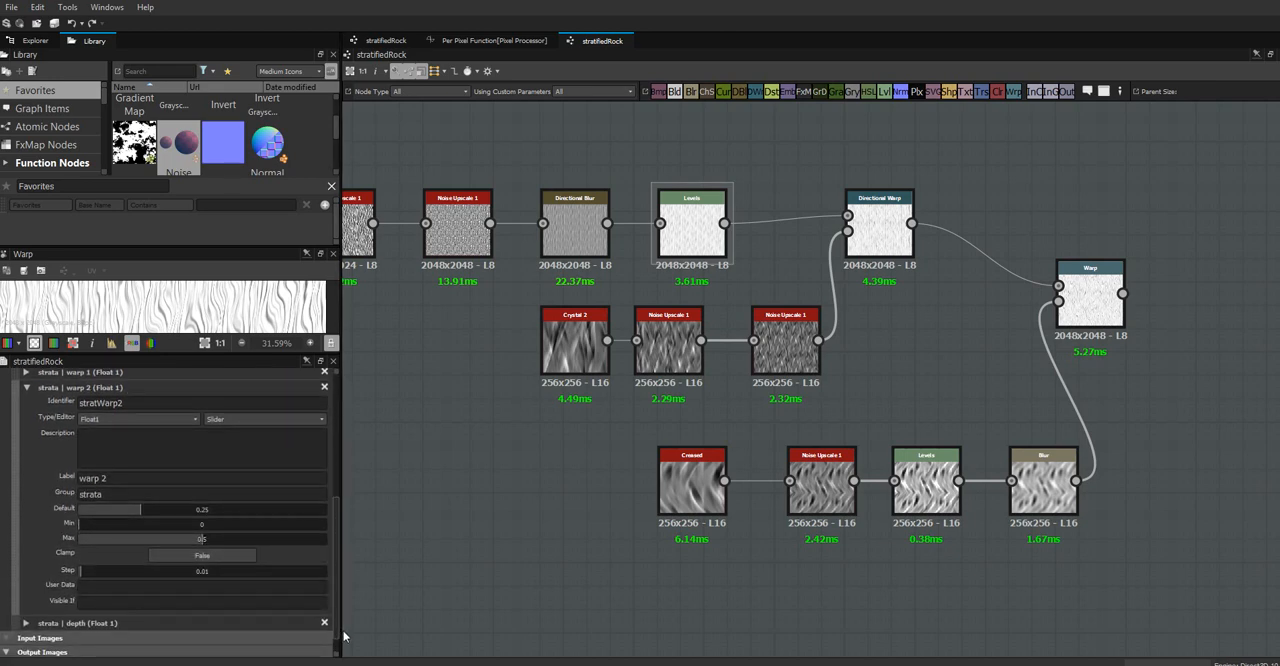
pyautogui.click(26, 388)
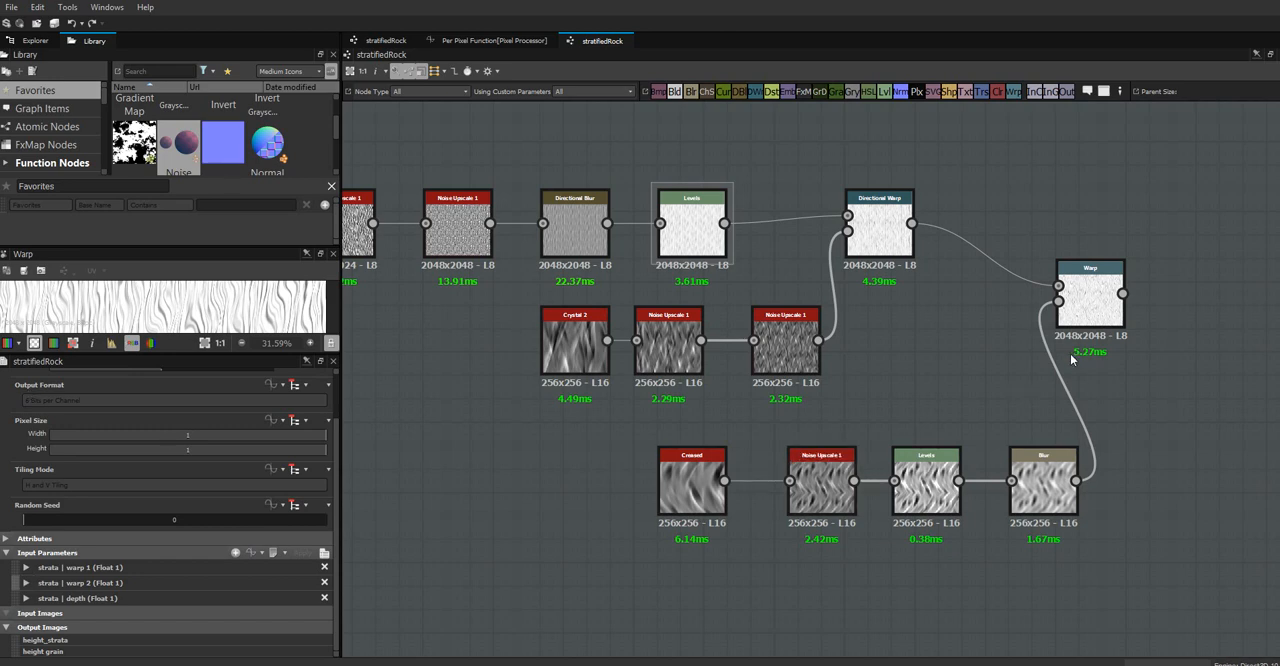
# Move the Warp and Directional Warp nodes further right to space them out, and select the Warp node
pyautogui.moveTo(1071, 360); pyautogui.dragTo(719, 370, button='middle')
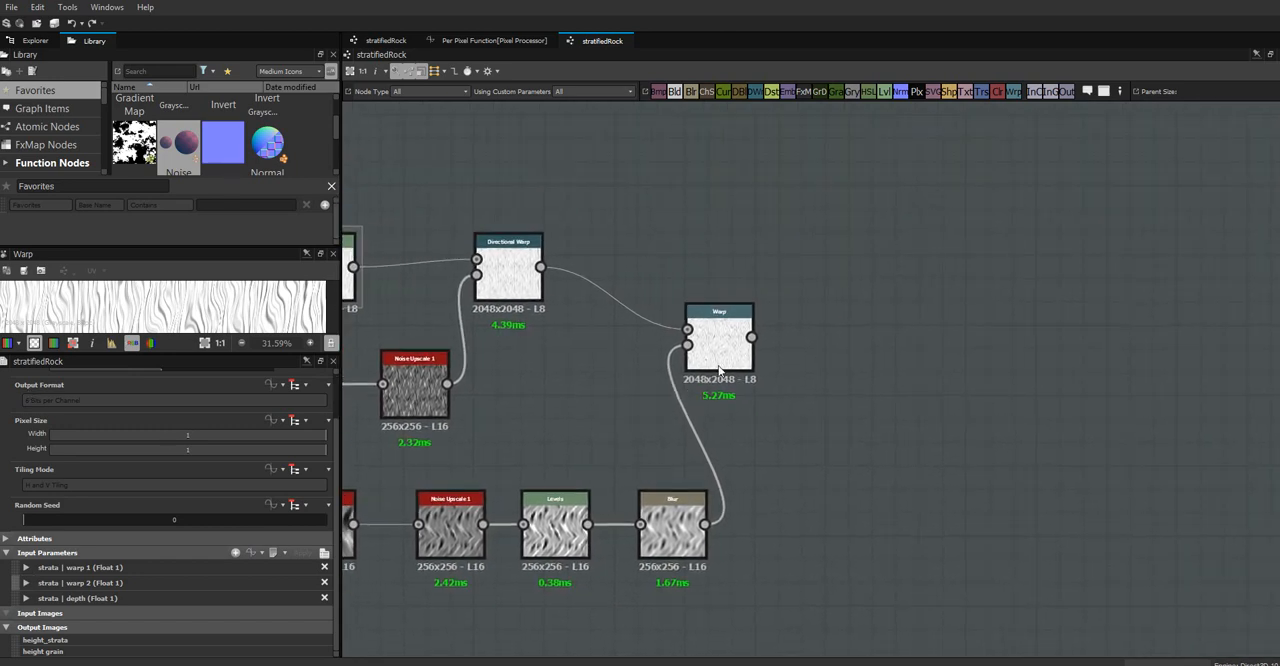
pyautogui.moveTo(719, 370); pyautogui.dragTo(836, 370)
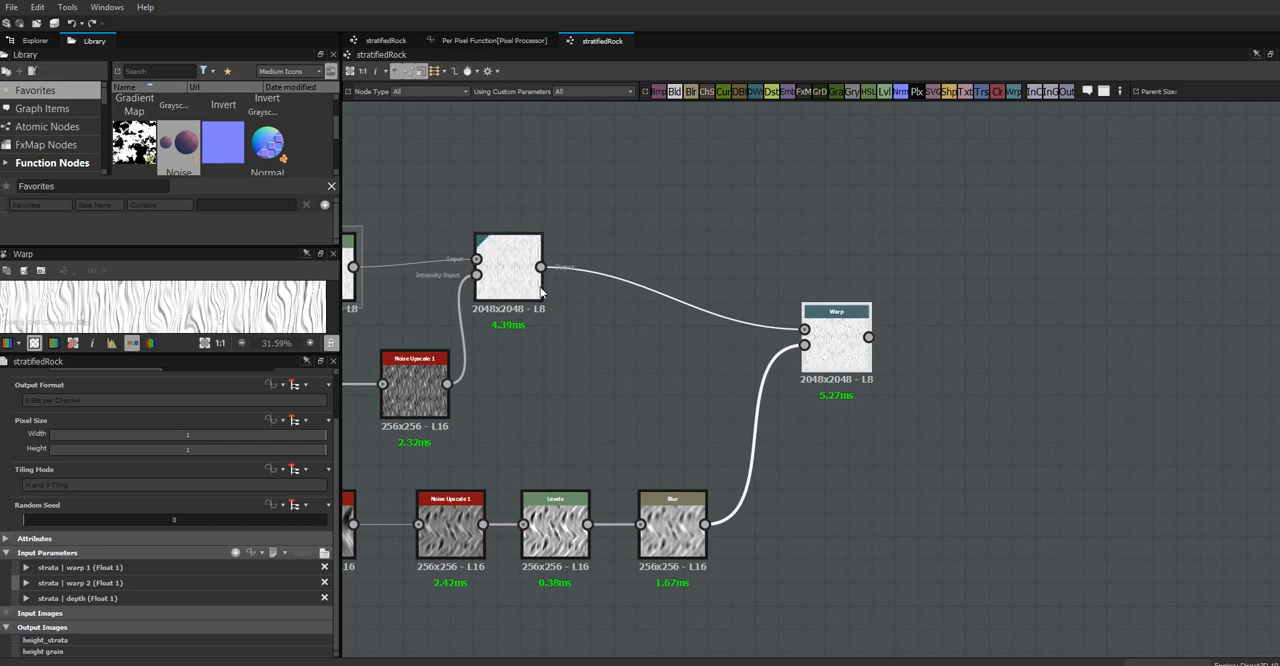
pyautogui.moveTo(506, 289); pyautogui.dragTo(598, 312)
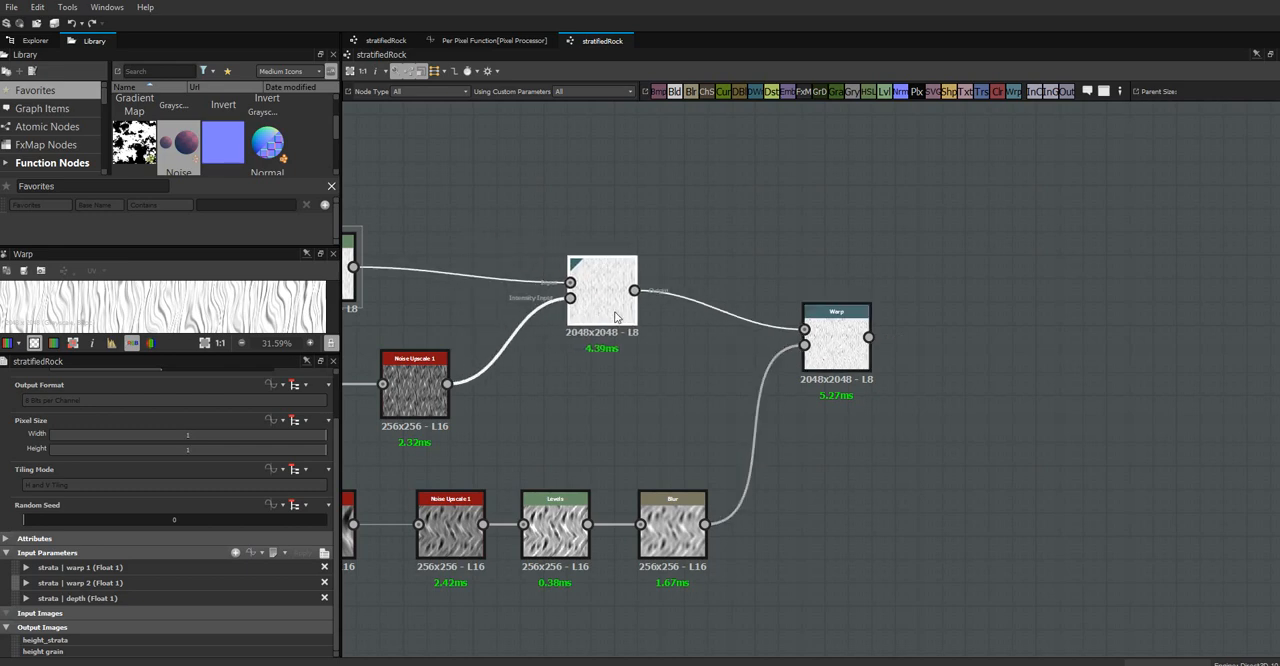
pyautogui.click(841, 345)
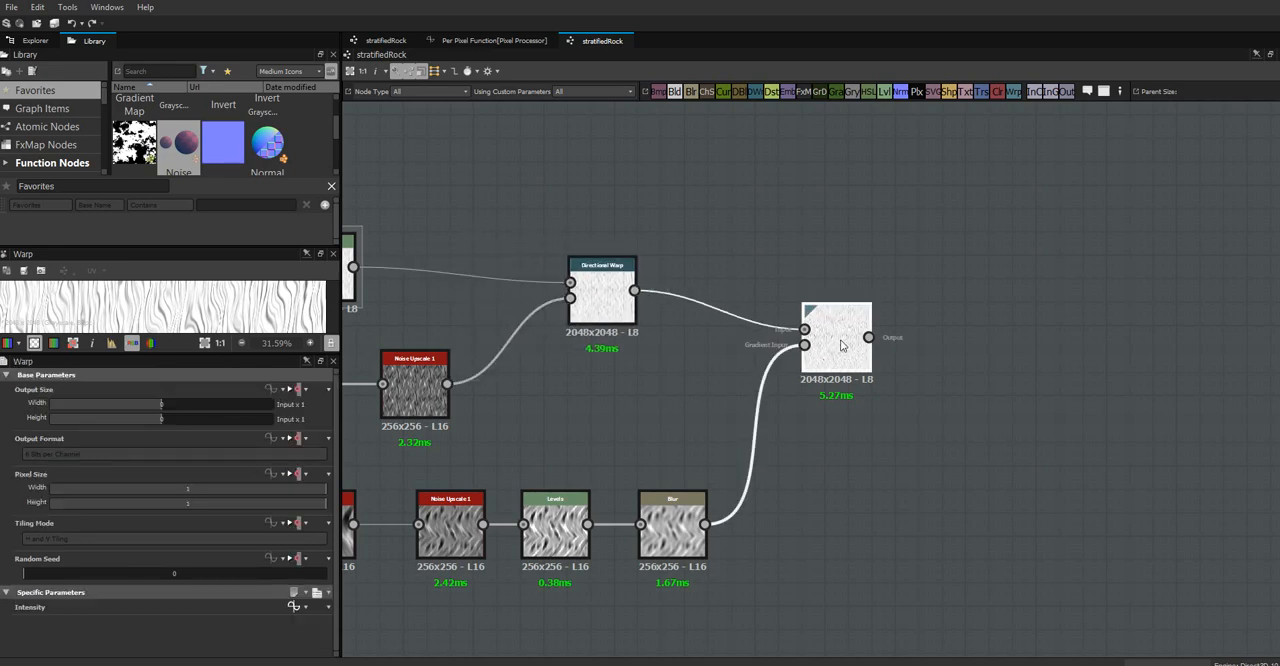
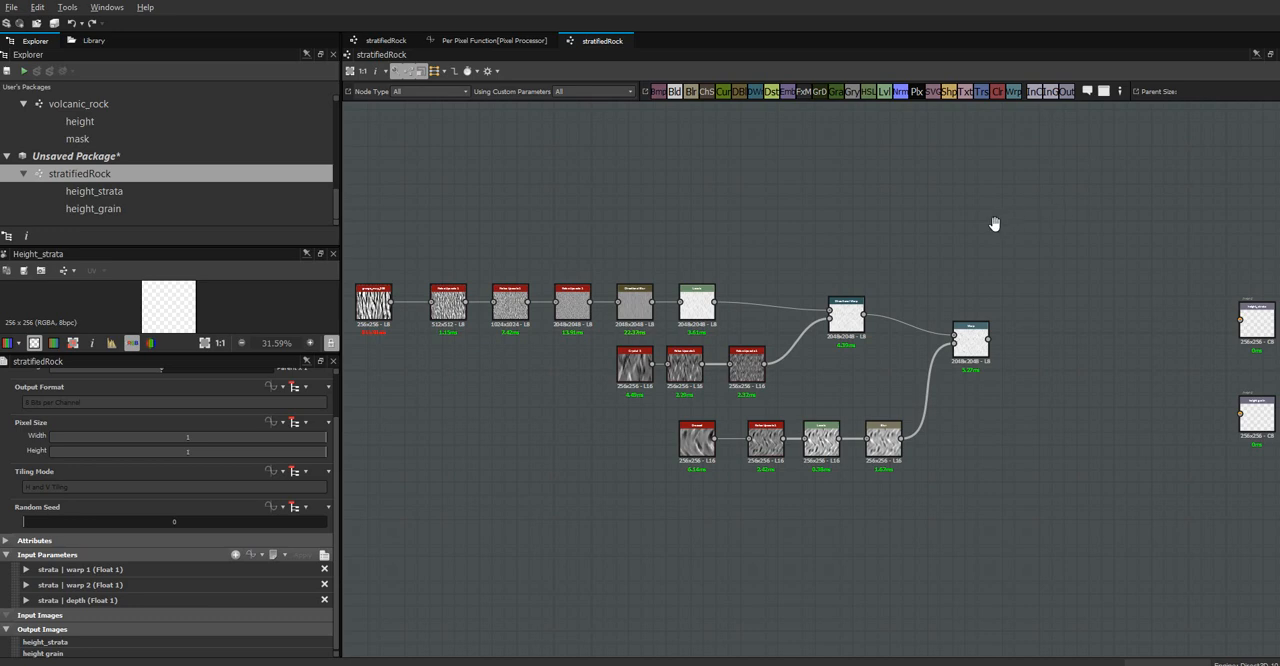
# Add a Blur node between the Warp node and the height output nodes
pyautogui.moveTo(780, 218); pyautogui.dragTo(669, 204, button='middle')
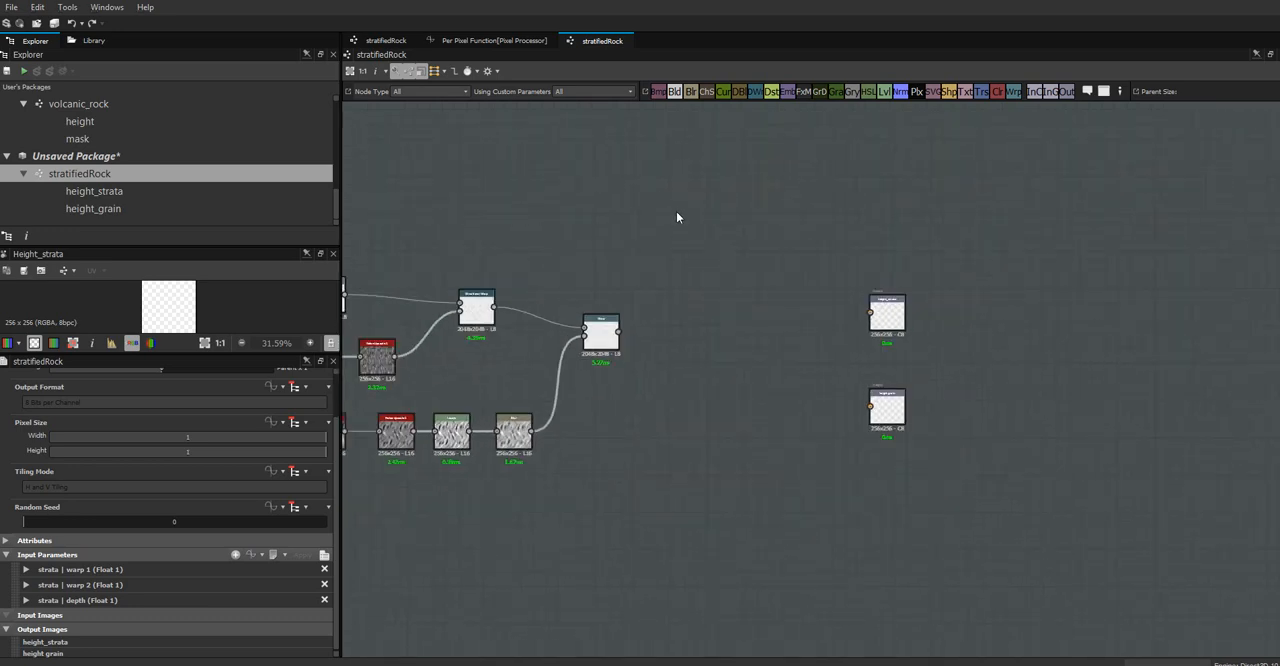
pyautogui.scroll(1, 676, 211)
pyautogui.scroll(1, 675, 209)
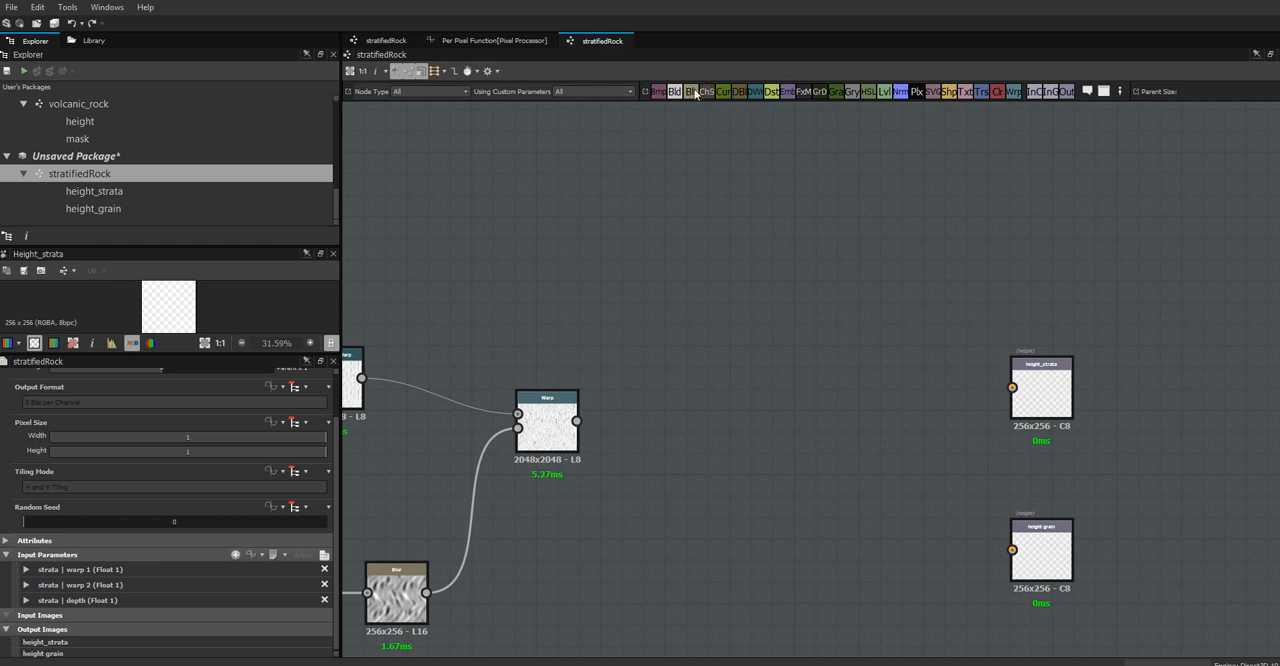
pyautogui.moveTo(696, 324); pyautogui.dragTo(706, 426)
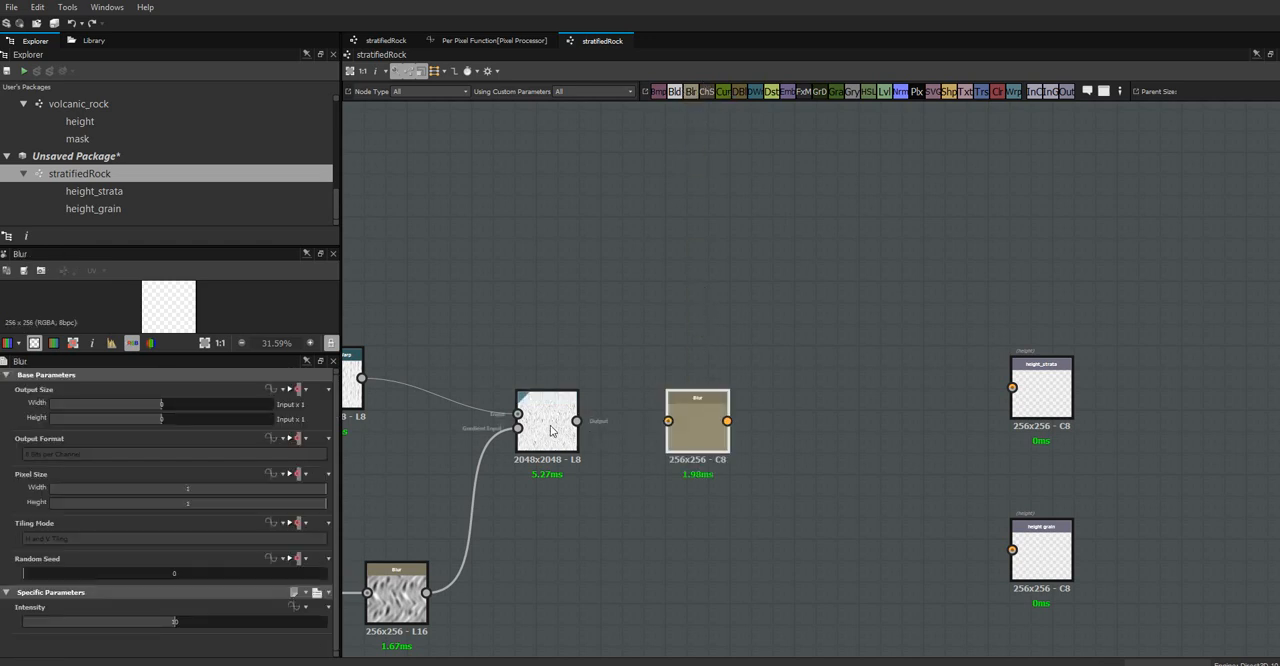
# Enlarge the 2D preview of the Warp result and connect the Warp output to the Blur node's input
pyautogui.click(543, 429)
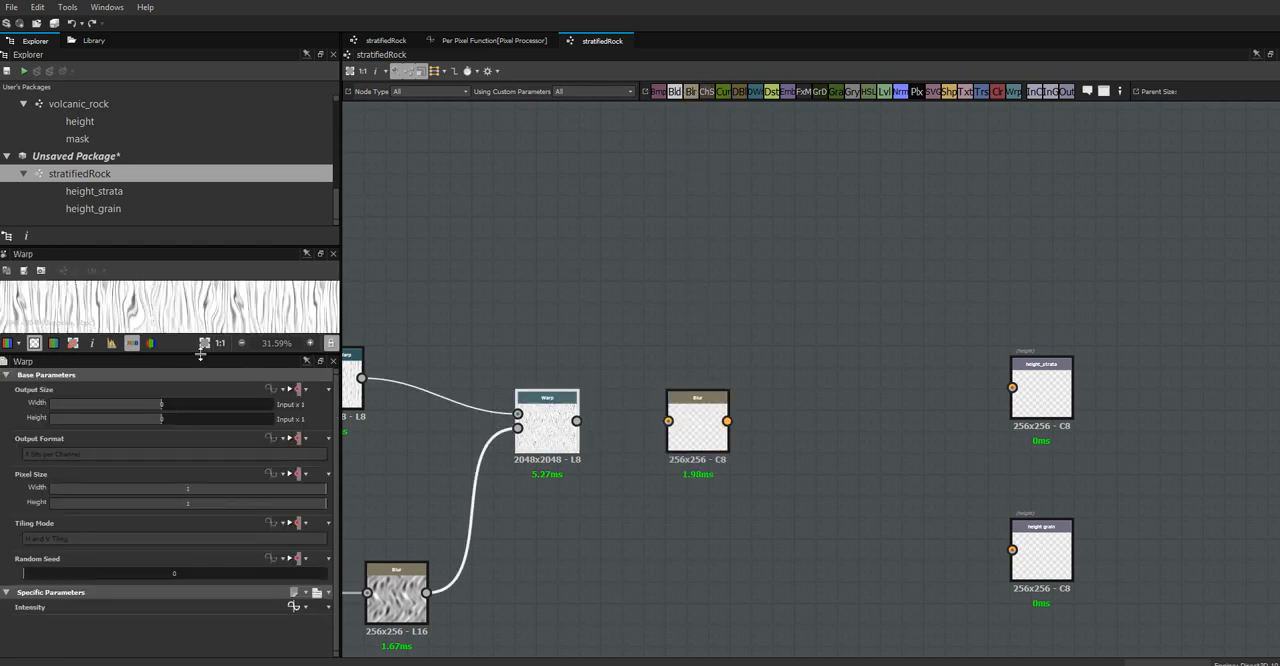
pyautogui.moveTo(200, 352); pyautogui.dragTo(200, 475)
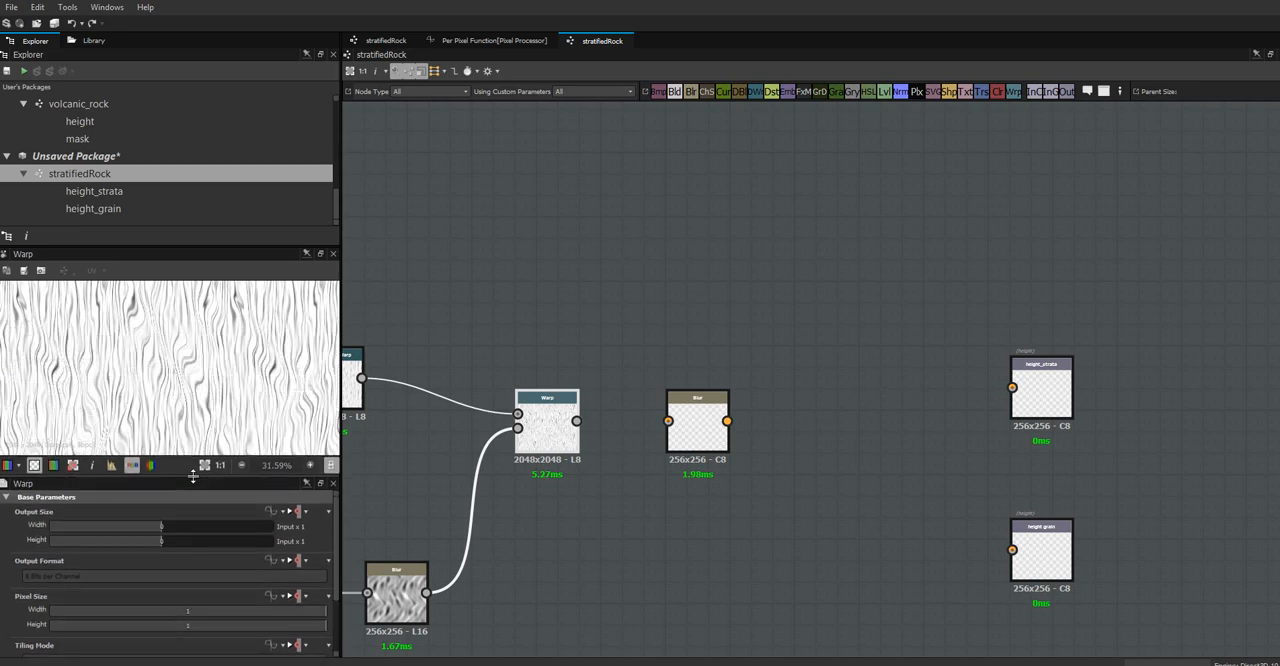
pyautogui.scroll(2, 251, 355)
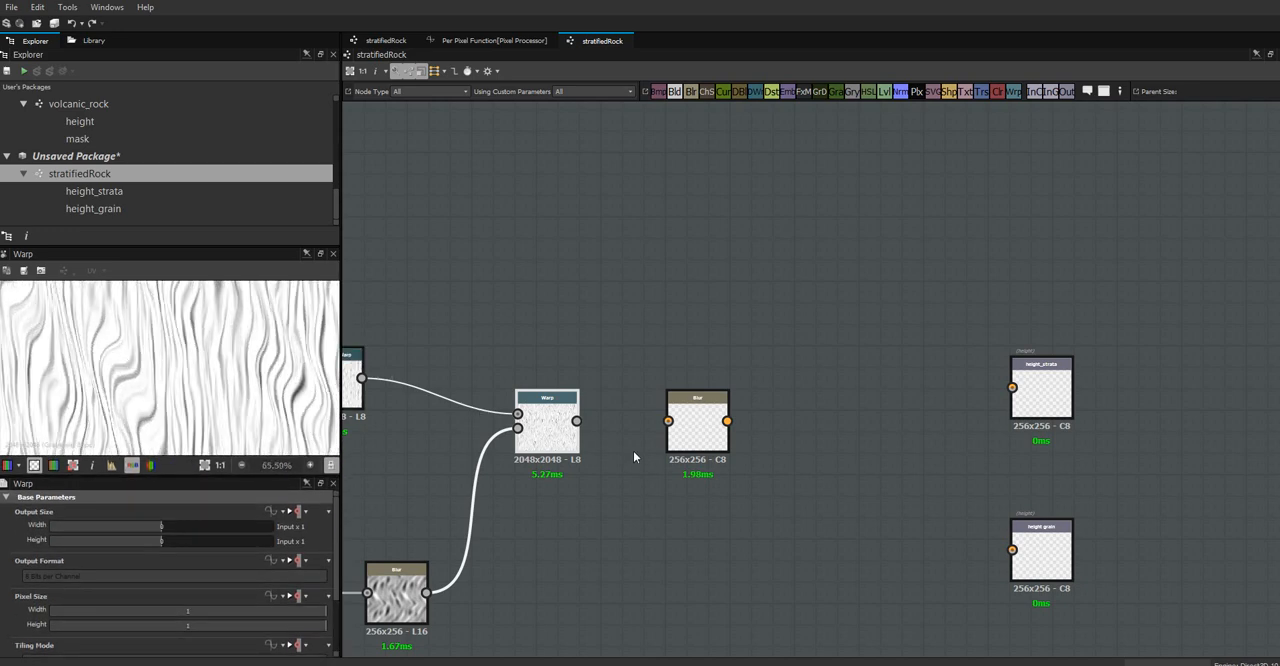
pyautogui.moveTo(705, 438); pyautogui.dragTo(684, 438)
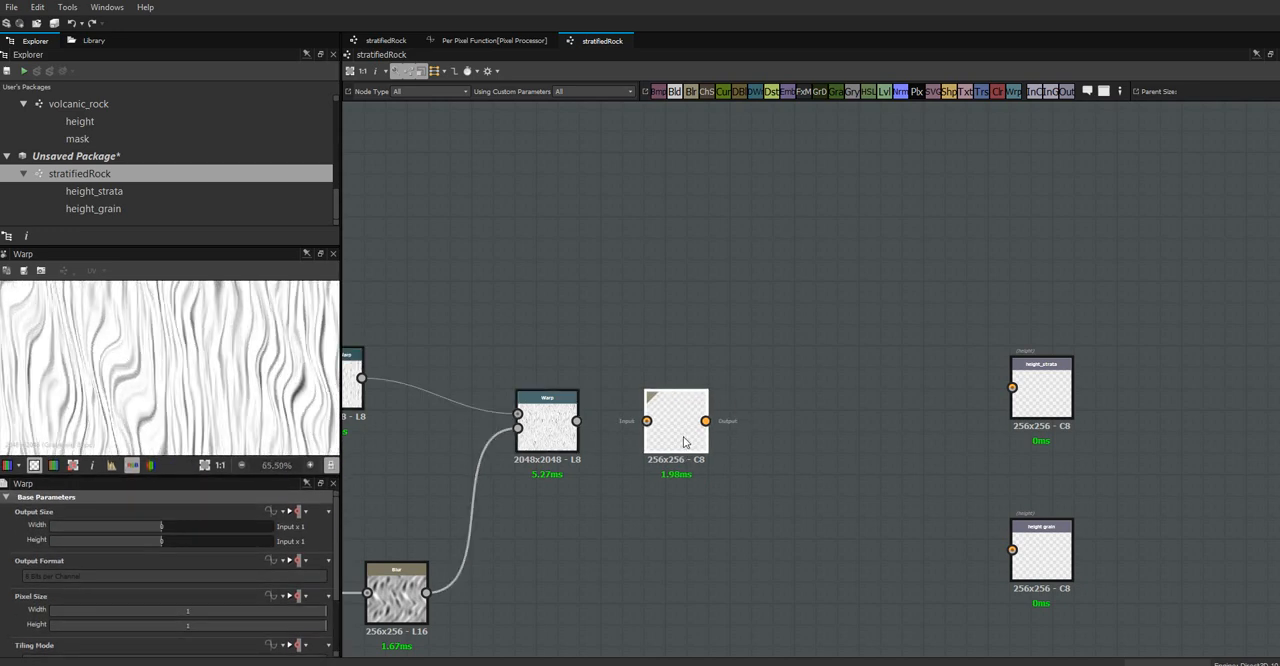
pyautogui.moveTo(578, 421); pyautogui.dragTo(645, 424)
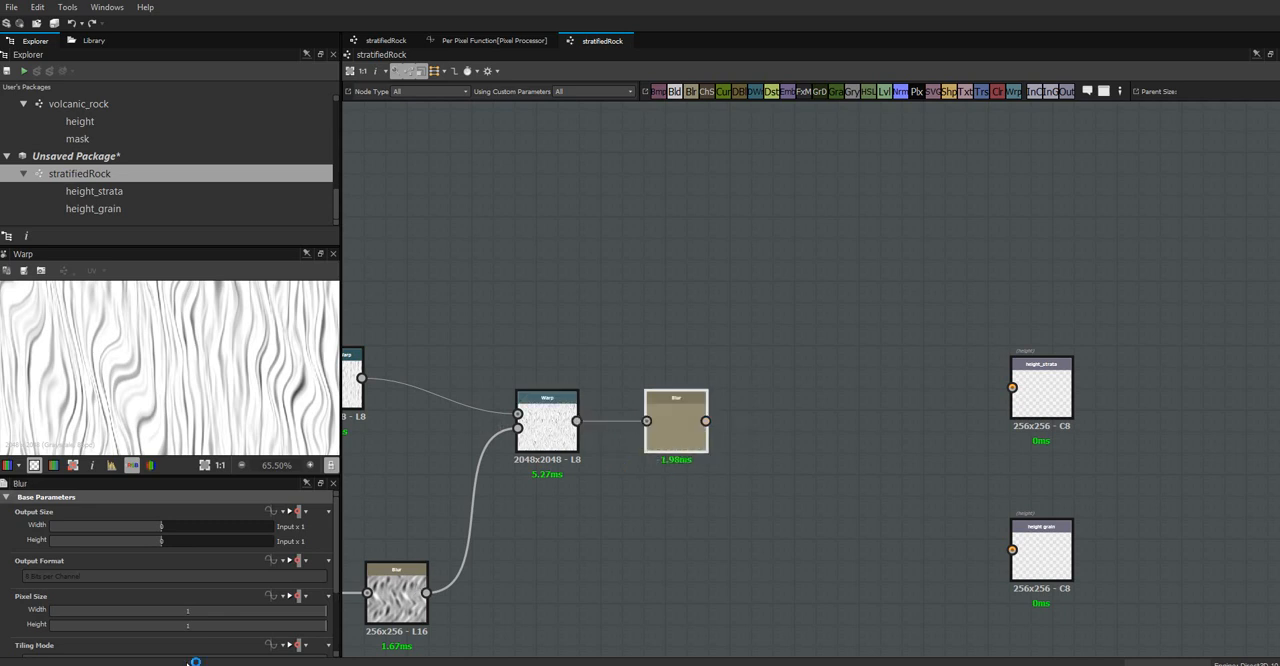
# Set the Intensity of the new Blur node to 0.27
pyautogui.scroll(-3, 335, 576)
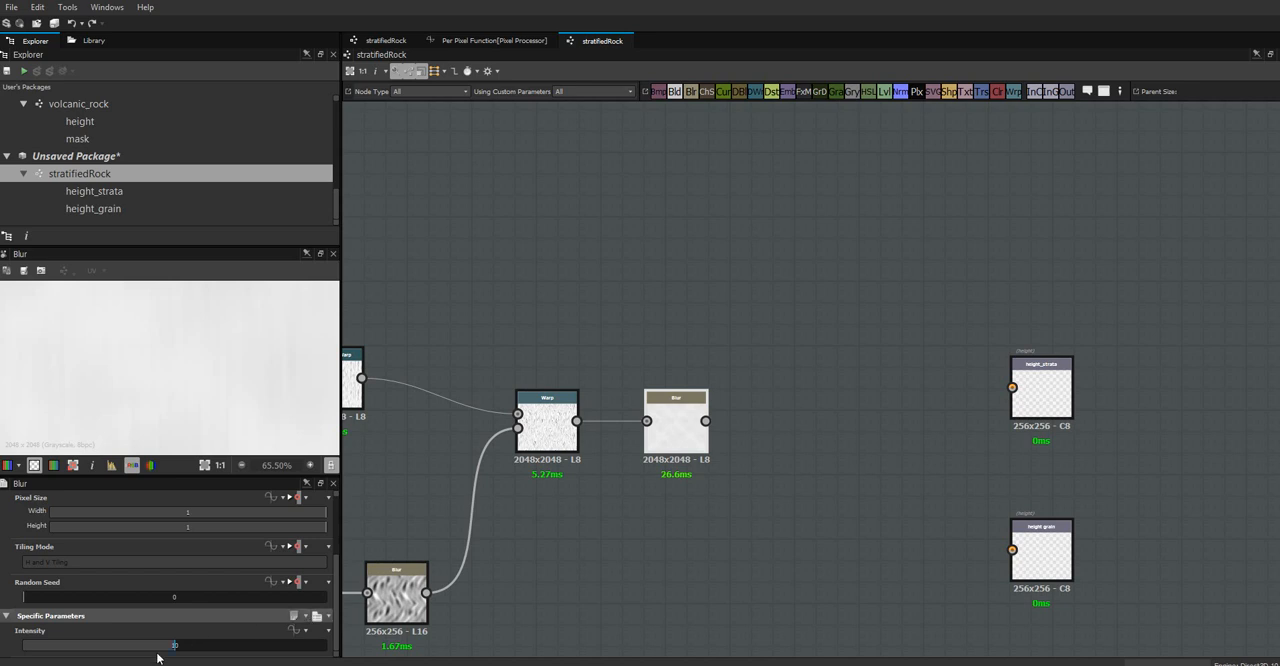
pyautogui.moveTo(175, 647); pyautogui.dragTo(28, 658)
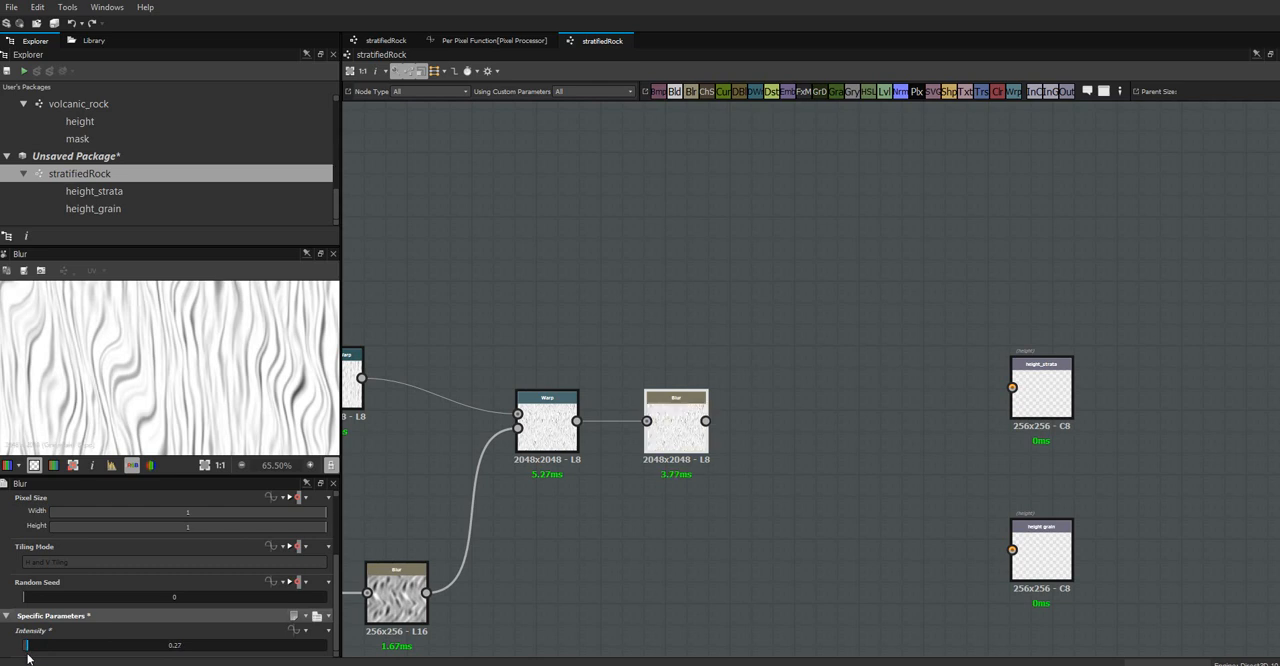
pyautogui.moveTo(28, 657)
pyautogui.mouseDown()
pyautogui.moveTo(41, 659)
pyautogui.moveTo(29, 652)
pyautogui.mouseUp()
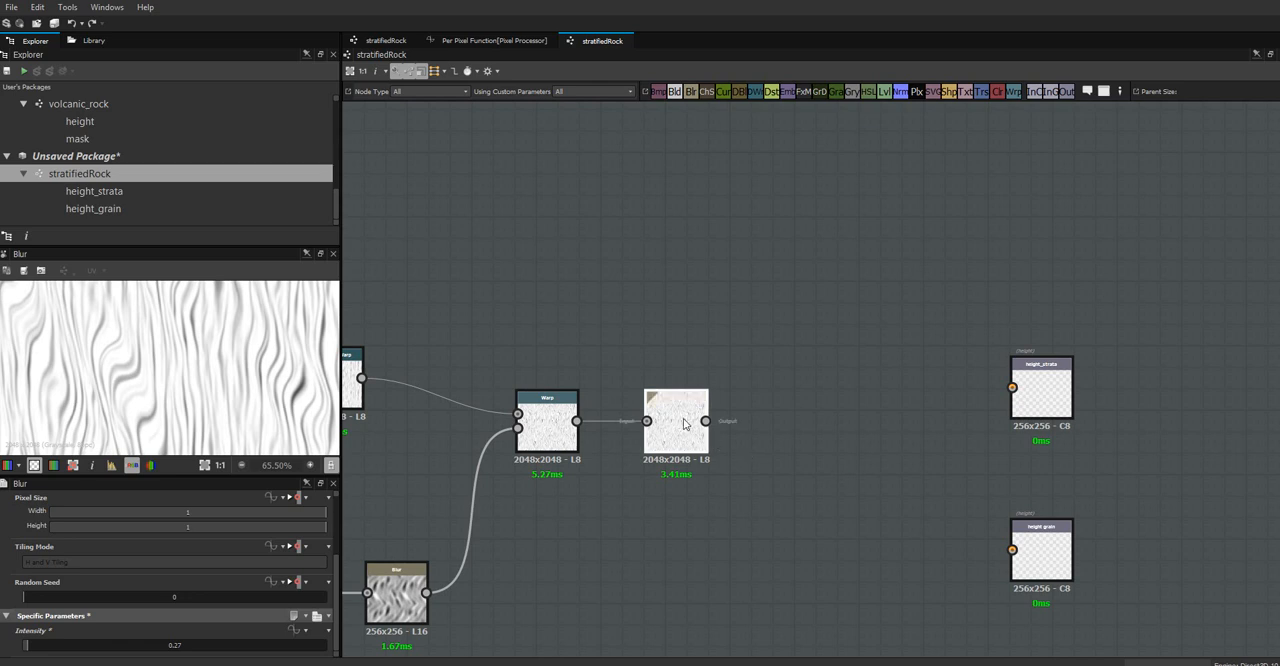
# Add a Transformation 2D node after the Blur, connect the Blur output to it, and check the Blur settings
pyautogui.moveTo(682, 424); pyautogui.dragTo(661, 424)
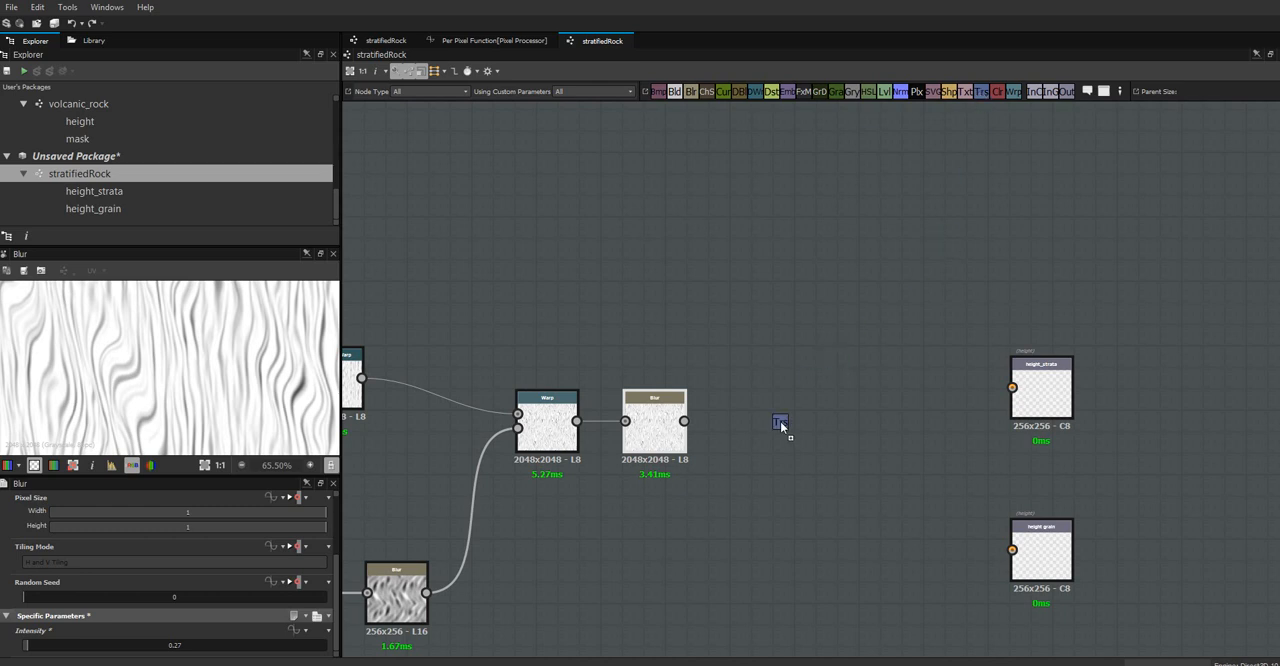
pyautogui.moveTo(780, 421); pyautogui.dragTo(780, 421)
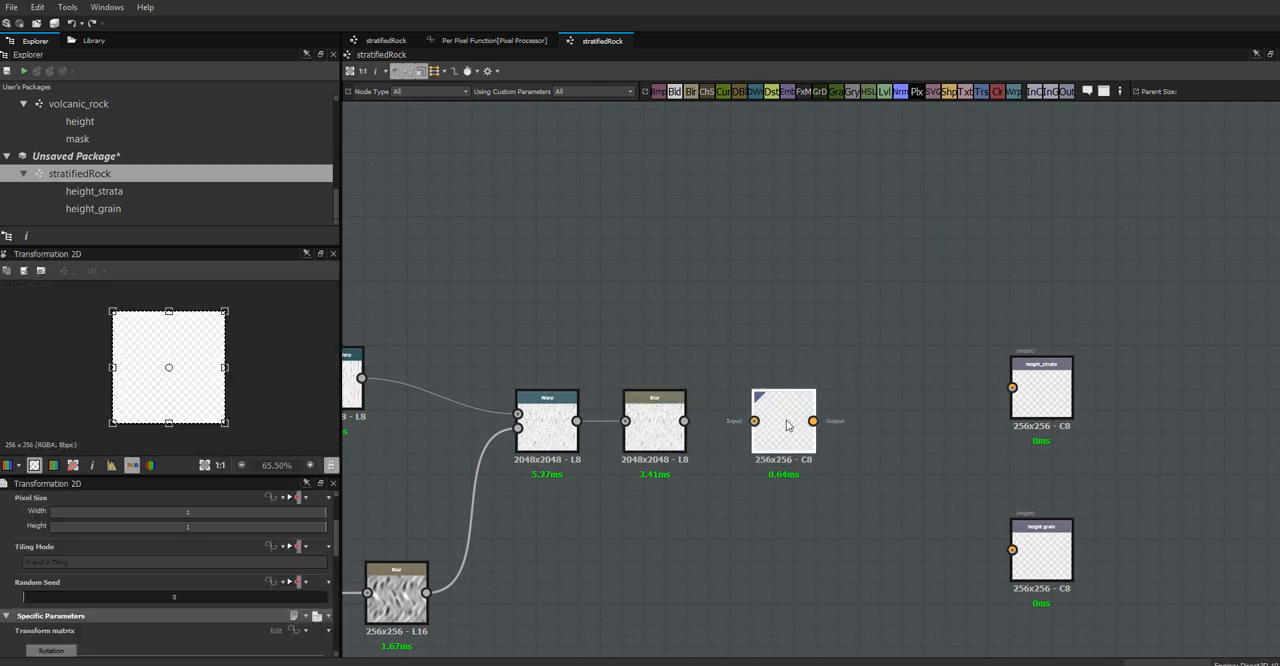
pyautogui.moveTo(685, 421); pyautogui.dragTo(756, 423)
pyautogui.click(665, 423)
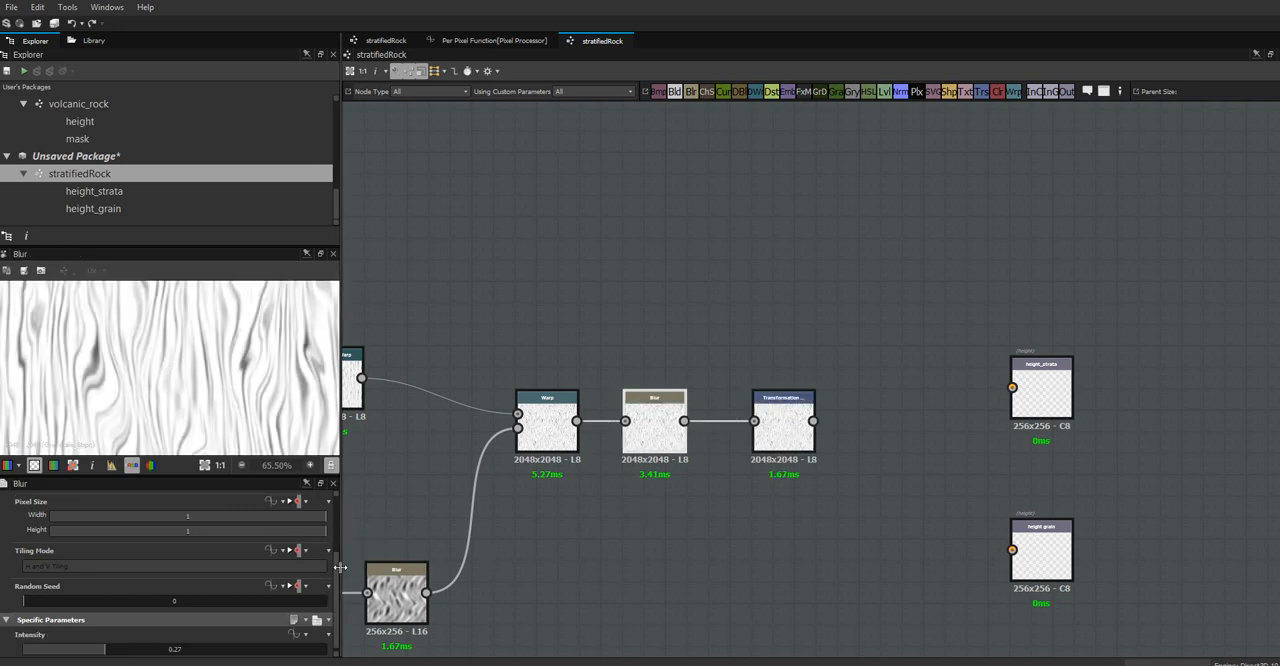
pyautogui.moveTo(336, 579); pyautogui.dragTo(335, 597)
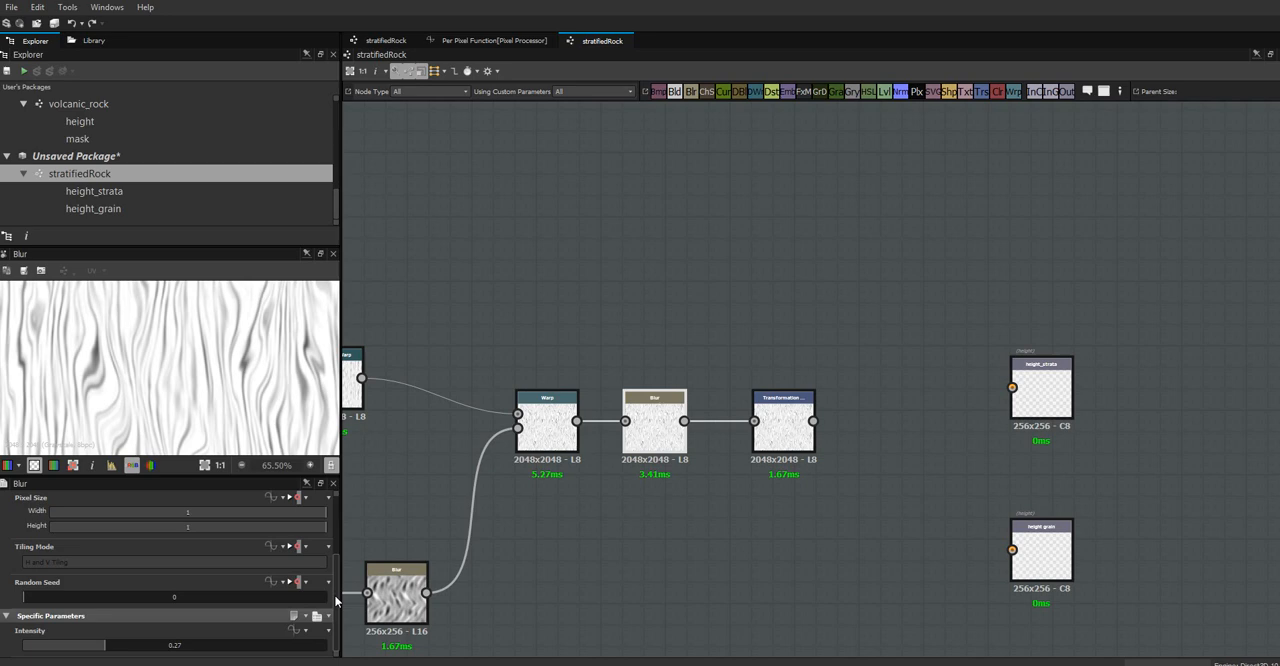
# Compress the Transformation 2D image horizontally to about half its width, keeping its opposite edge in place
pyautogui.click(790, 431)
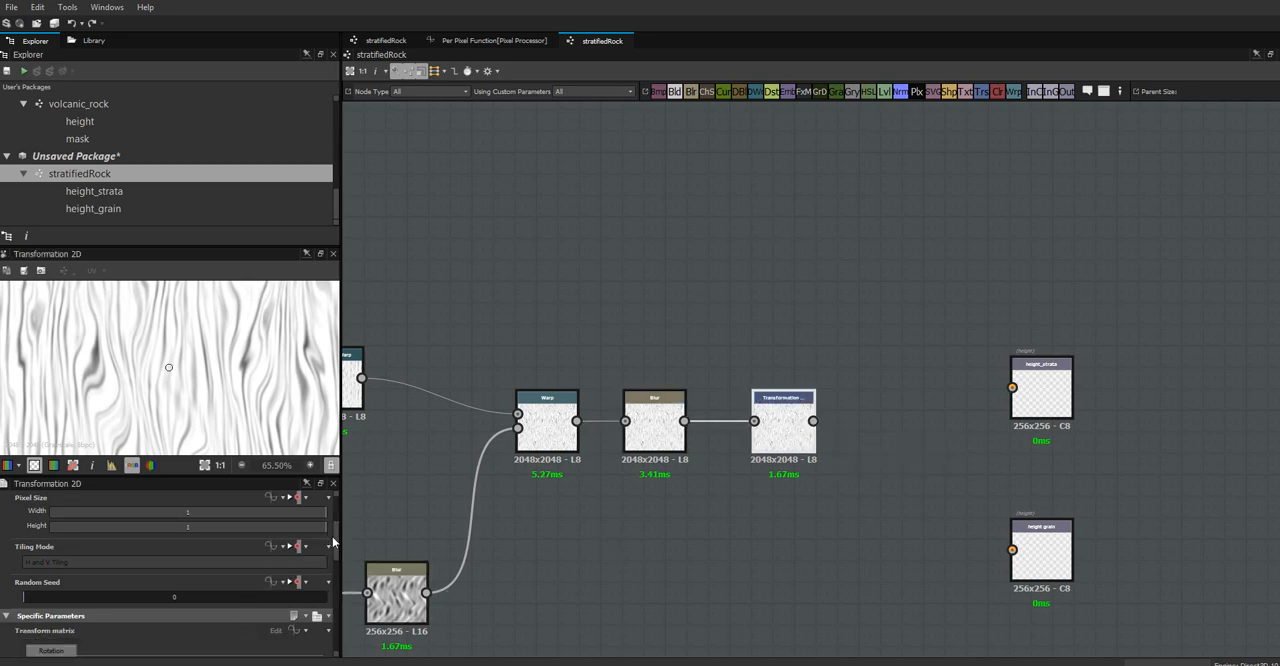
pyautogui.moveTo(333, 541); pyautogui.dragTo(335, 584)
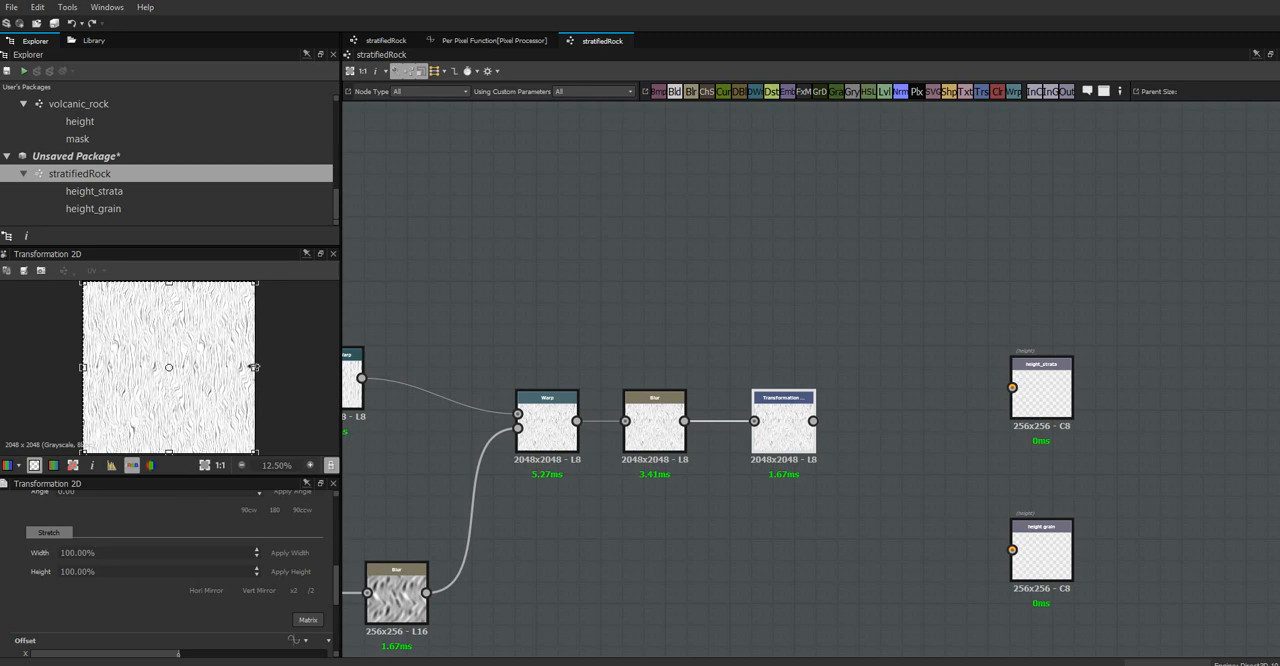
pyautogui.moveTo(254, 367); pyautogui.dragTo(175, 367)
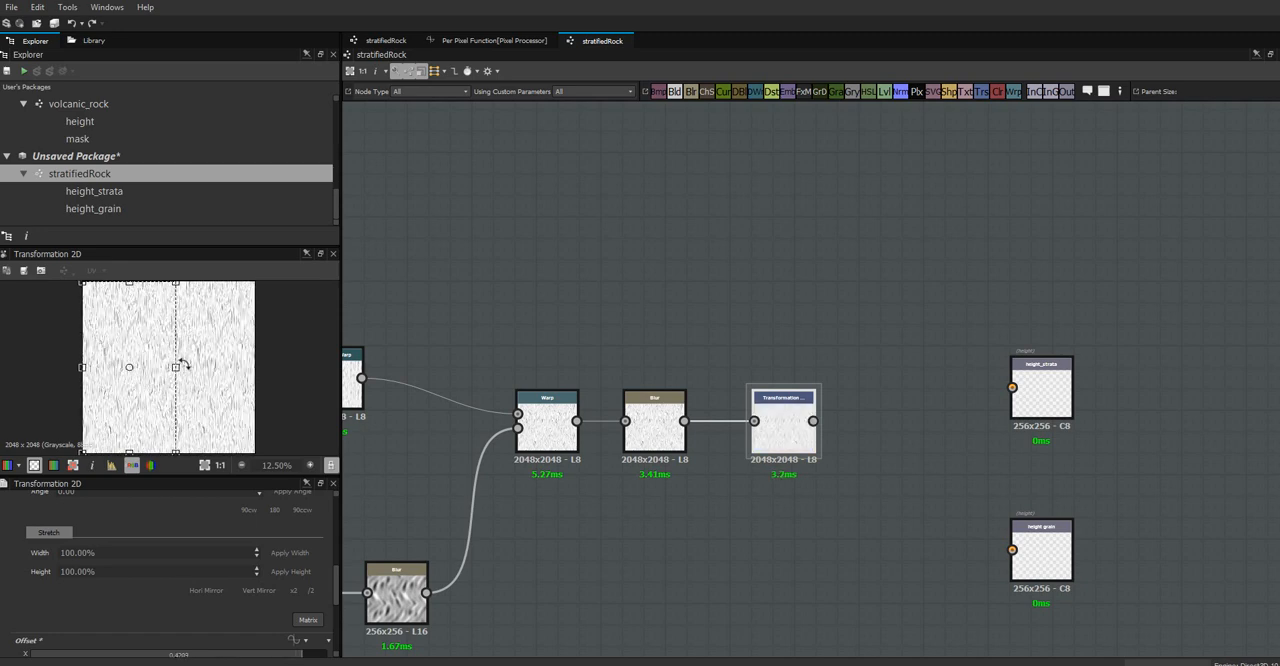
# Compare the Warp result with the compressed Transformation 2D result in the 2D preview
pyautogui.doubleClick(545, 422)
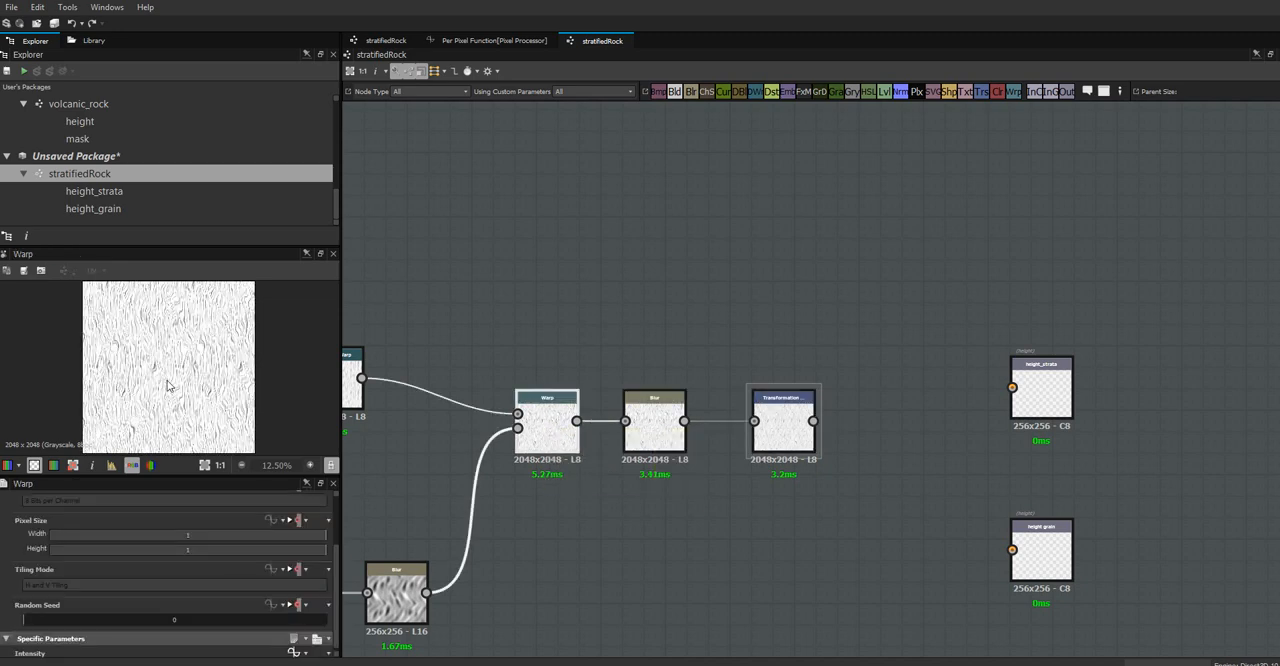
pyautogui.scroll(3, 160, 368)
pyautogui.scroll(-3, 152, 367)
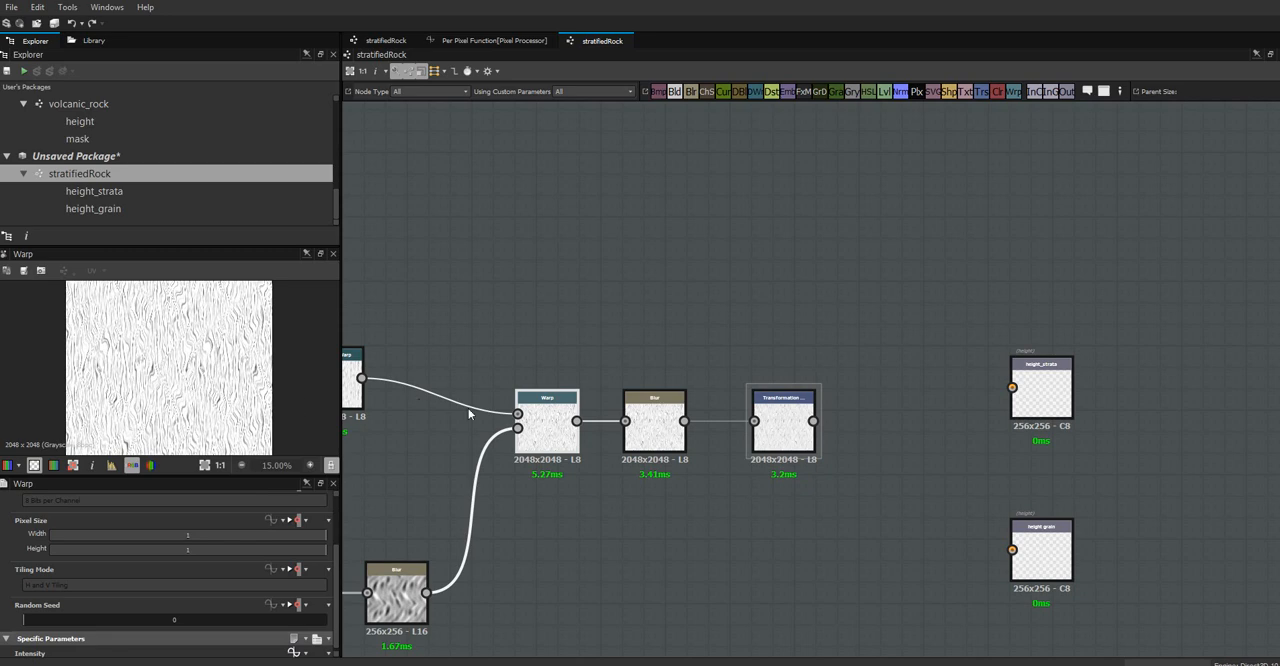
pyautogui.doubleClick(783, 425)
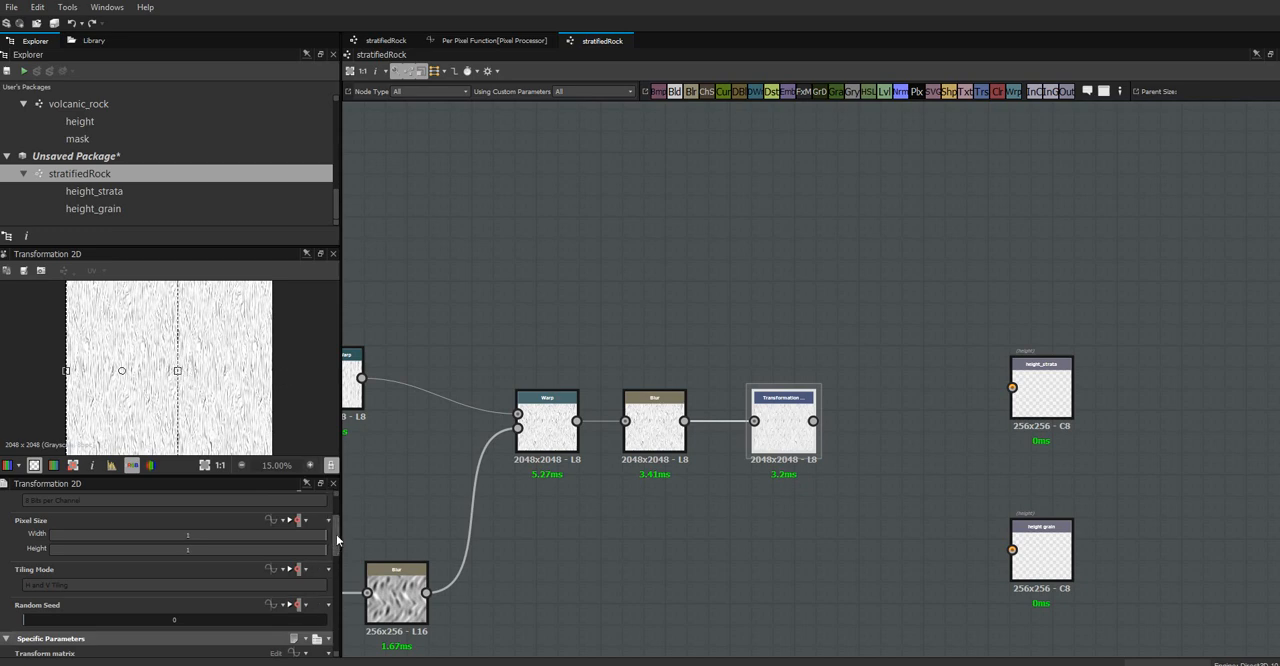
pyautogui.moveTo(337, 528); pyautogui.dragTo(344, 579)
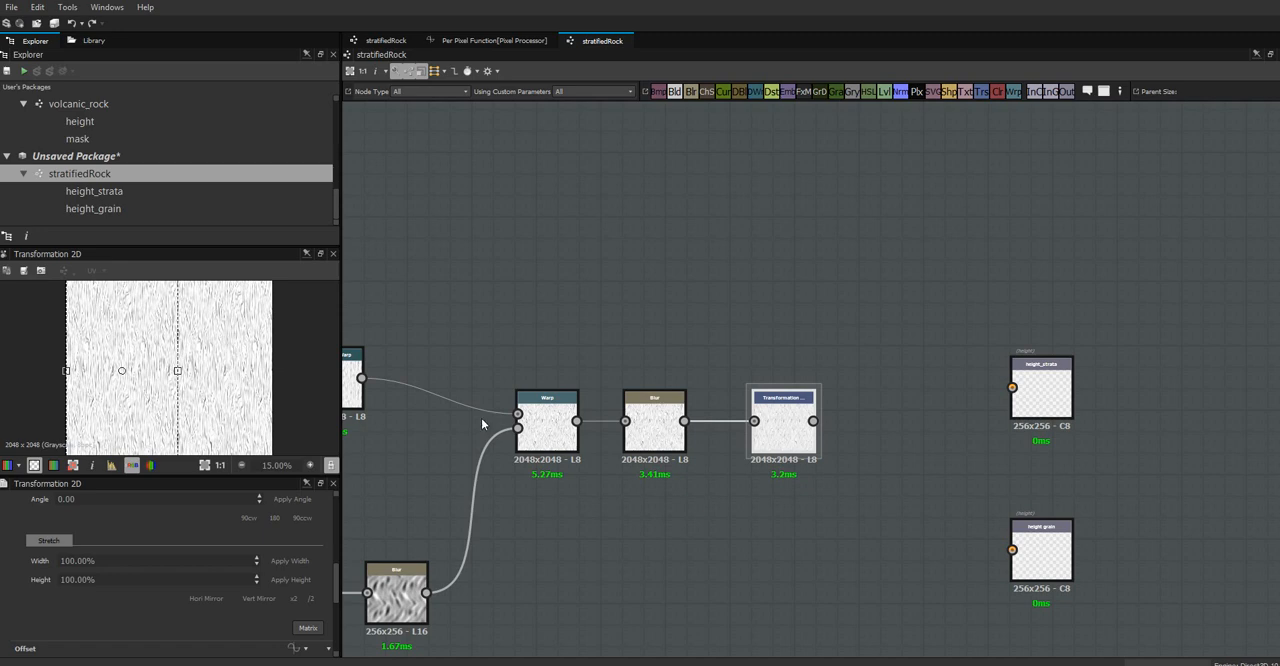
pyautogui.click(430, 479)
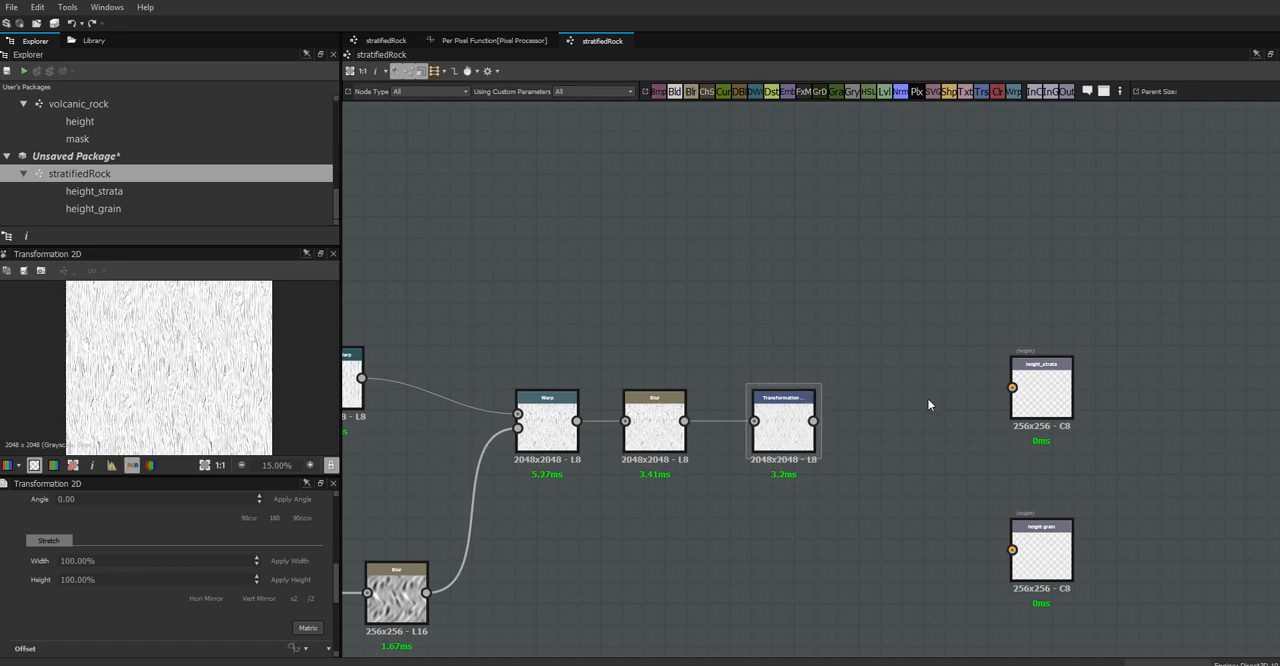
# Move the Transformation 2D node closer to the Blur and add a Pixel Processor node between it and the outputs
pyautogui.moveTo(877, 474); pyautogui.dragTo(798, 391, button='middle')
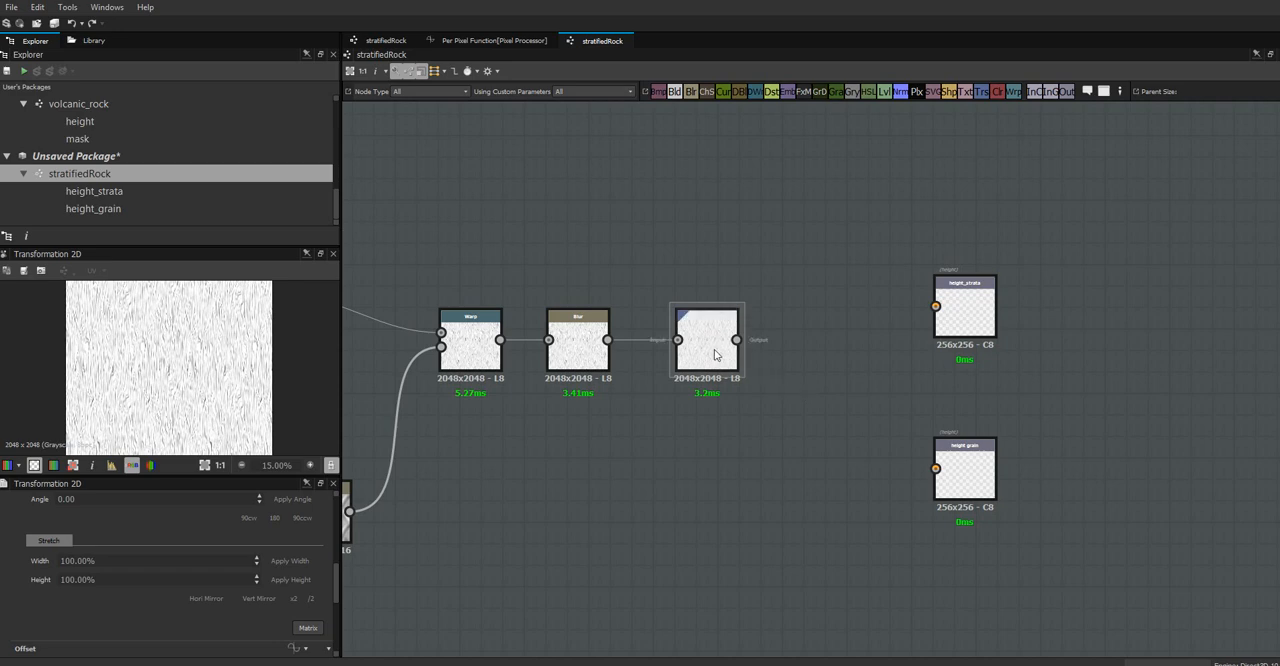
pyautogui.moveTo(709, 360); pyautogui.dragTo(687, 360)
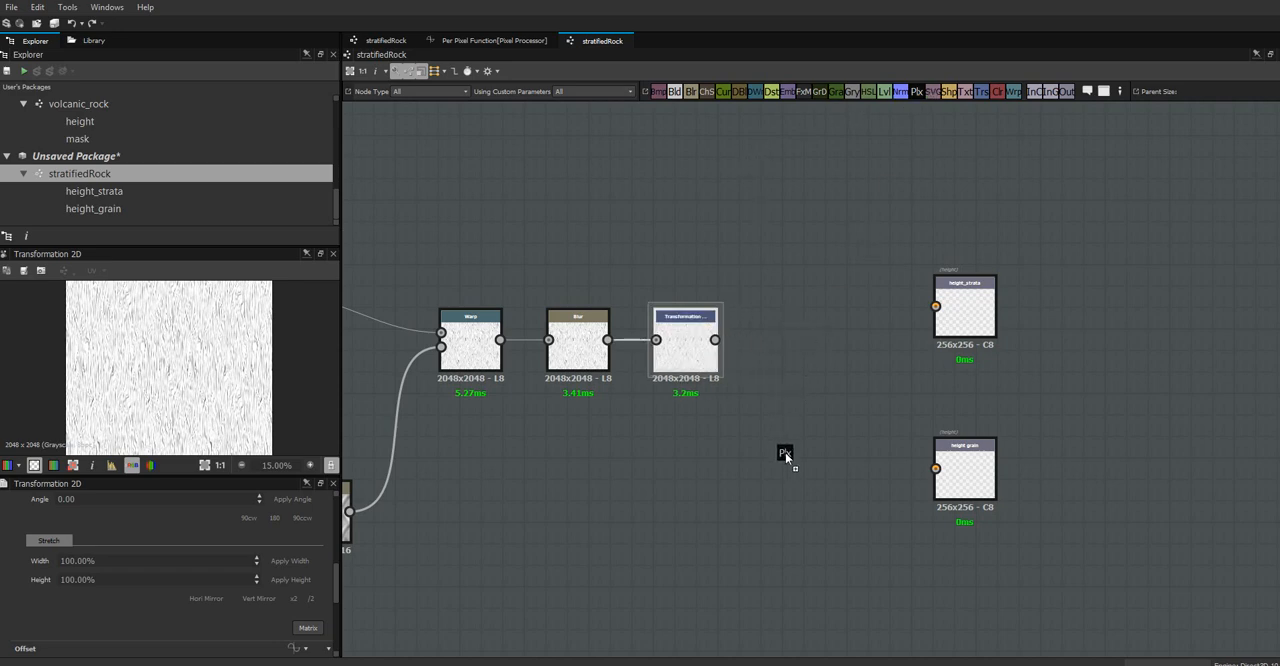
pyautogui.moveTo(785, 452); pyautogui.dragTo(790, 448)
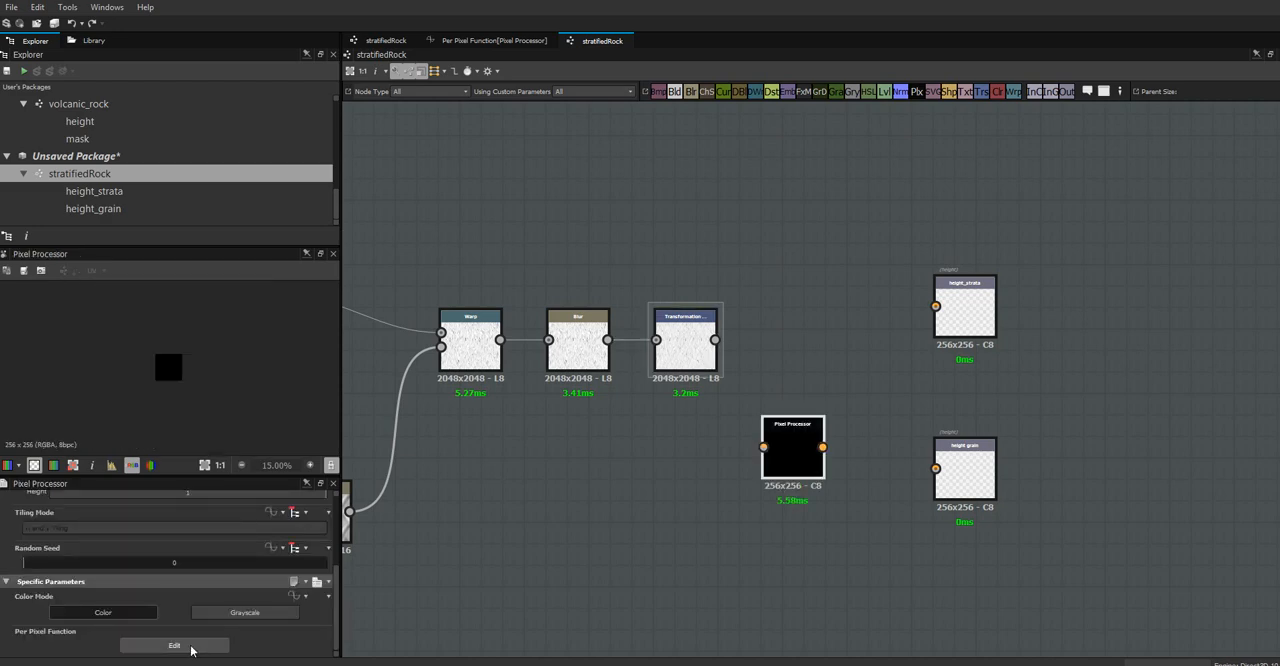
# Open the Pixel Processor's per-pixel function for editing and delete its default Float4 constant
pyautogui.click(174, 646)
pyautogui.click(680, 371)
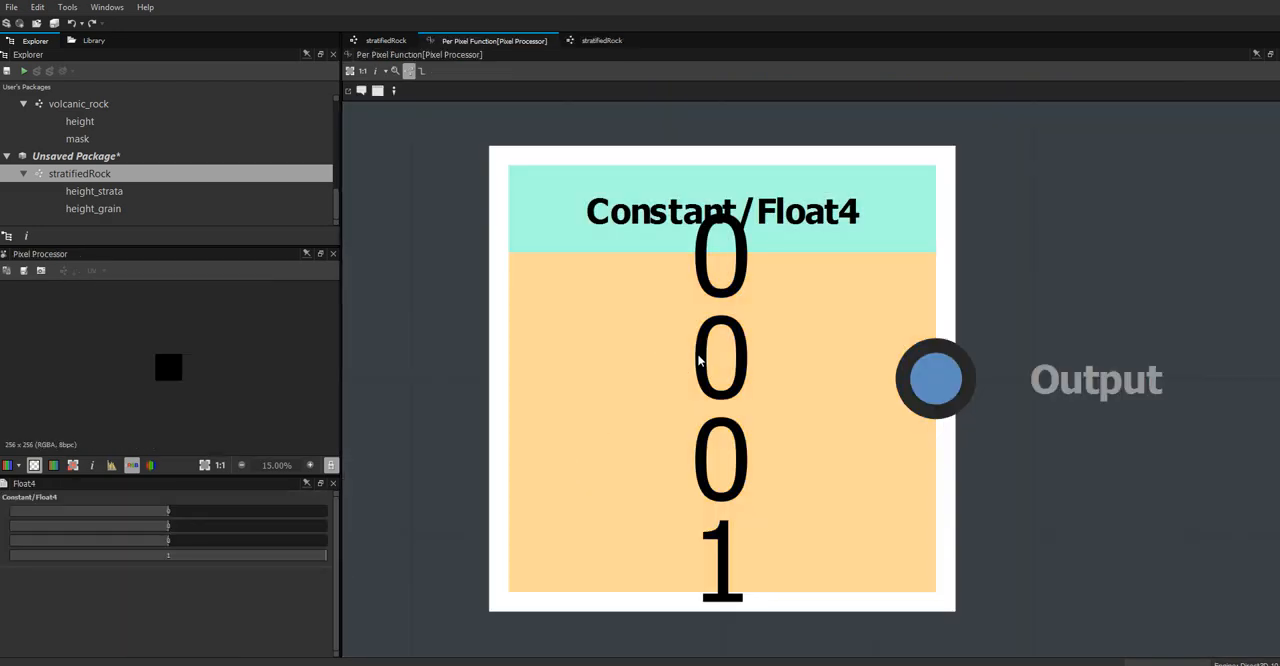
pyautogui.press('Delete')
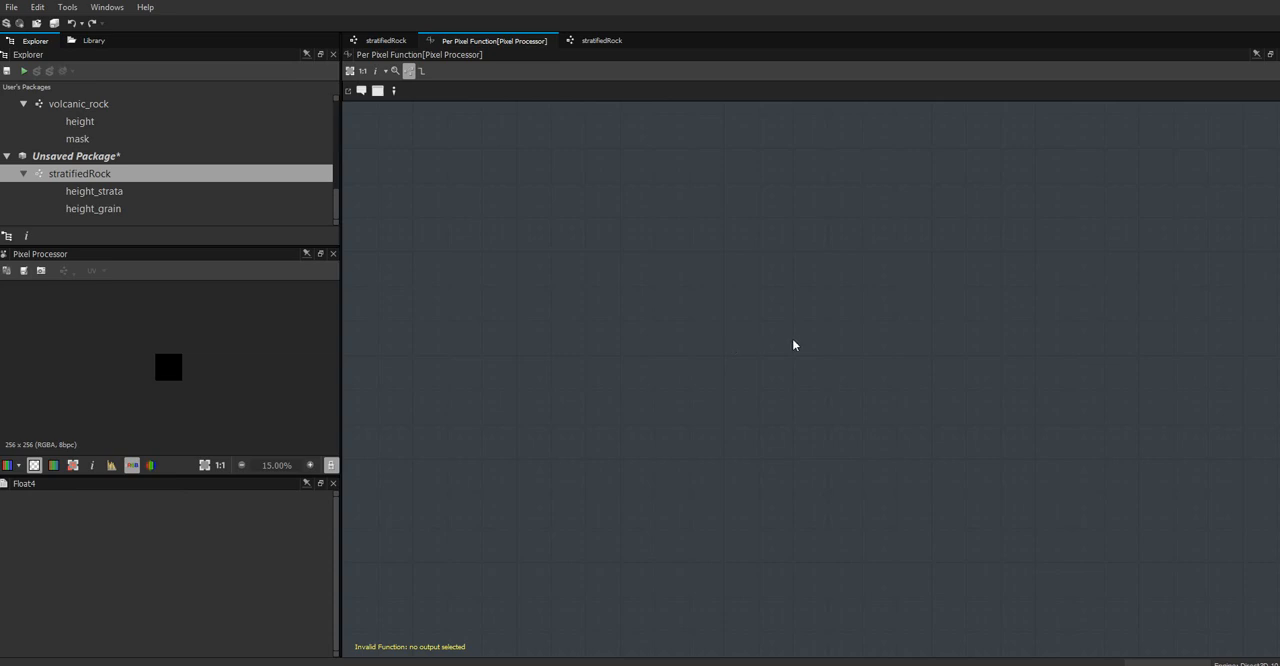
# Add a Get Float2 variable node to the per-pixel function and place a Get Float variable node below it
pyautogui.rightClick(789, 293)
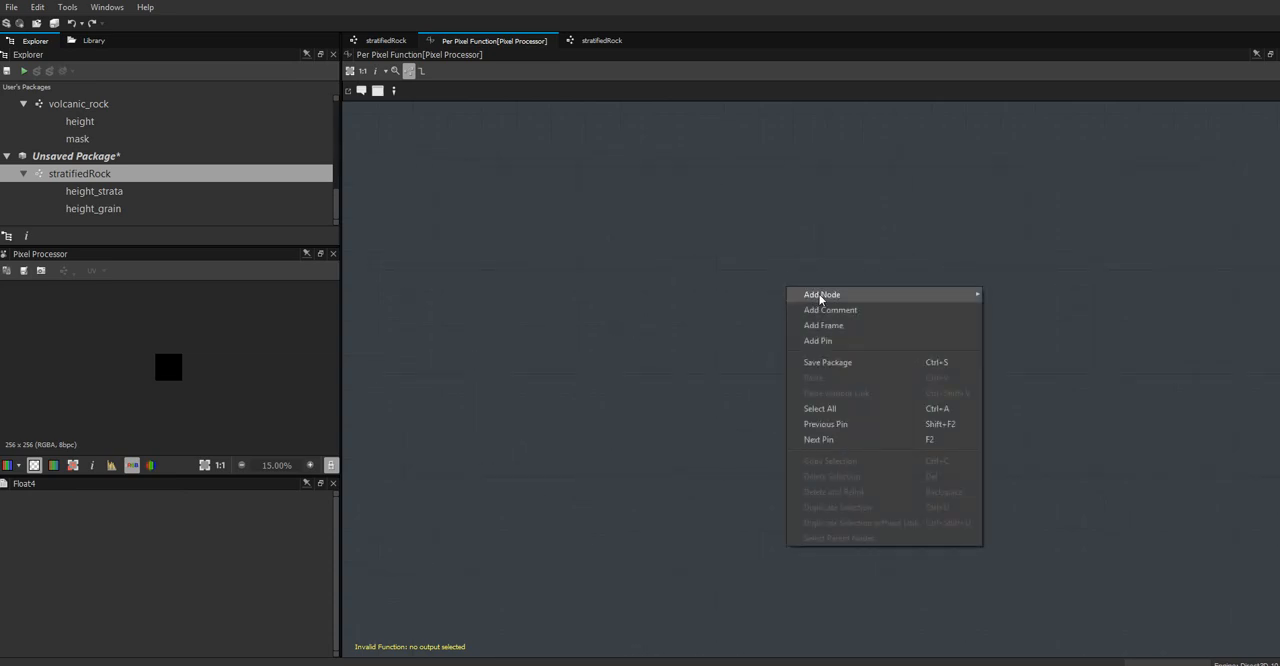
pyautogui.moveTo(820, 297)
pyautogui.moveTo(1040, 331)
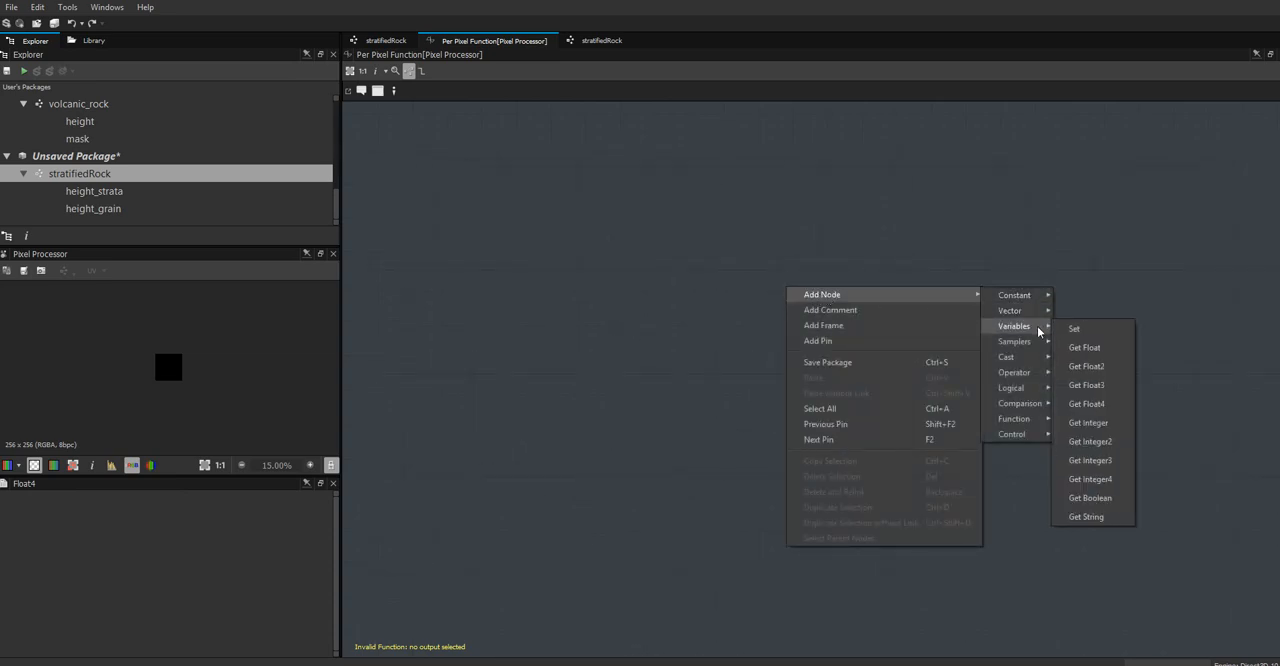
pyautogui.click(1098, 367)
pyautogui.rightClick(930, 300)
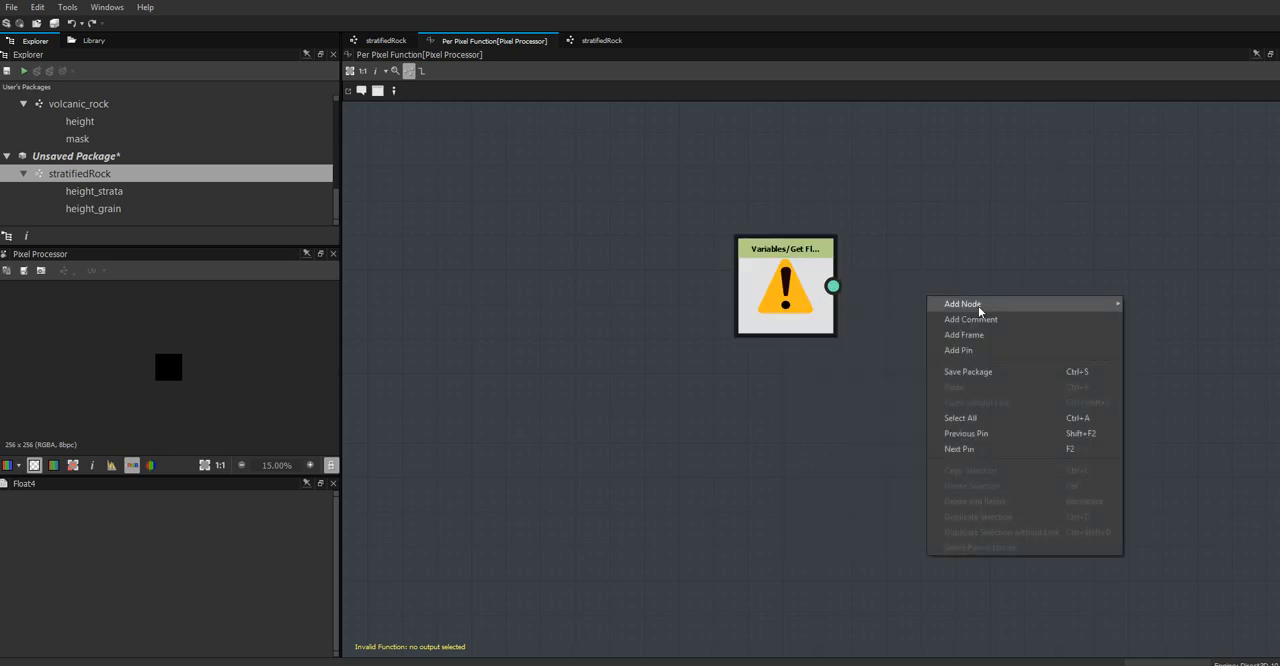
pyautogui.moveTo(979, 308)
pyautogui.moveTo(1165, 336)
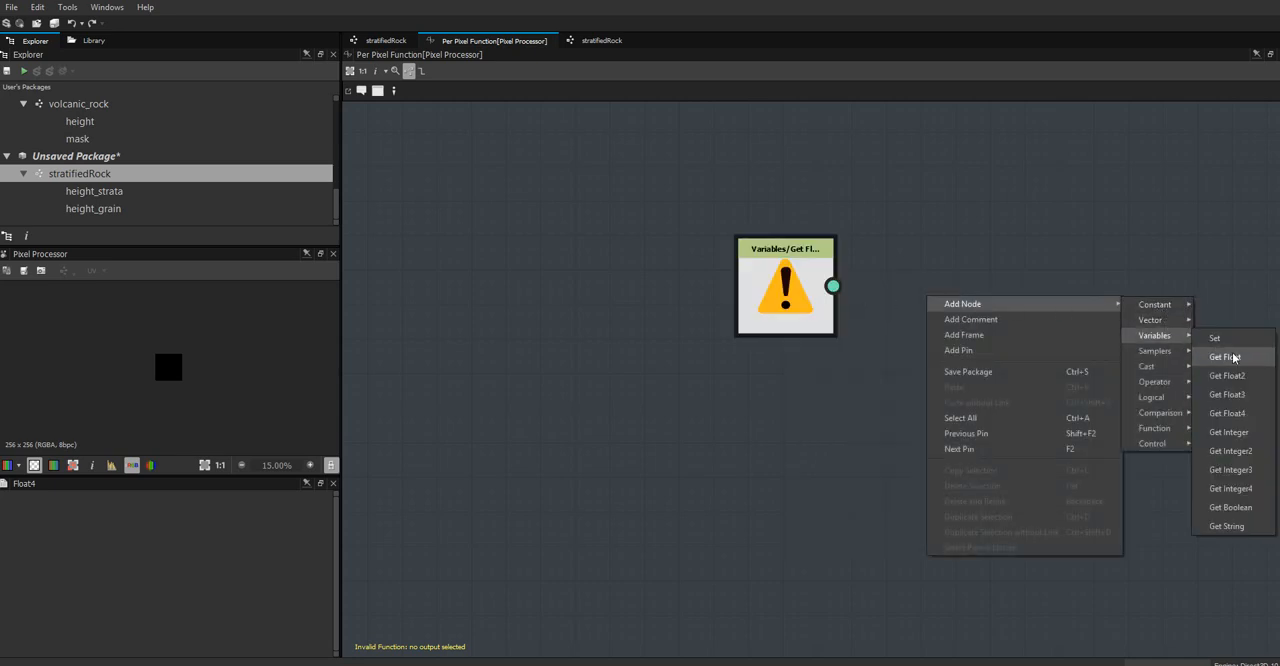
pyautogui.click(1234, 358)
pyautogui.moveTo(958, 312); pyautogui.dragTo(797, 556)
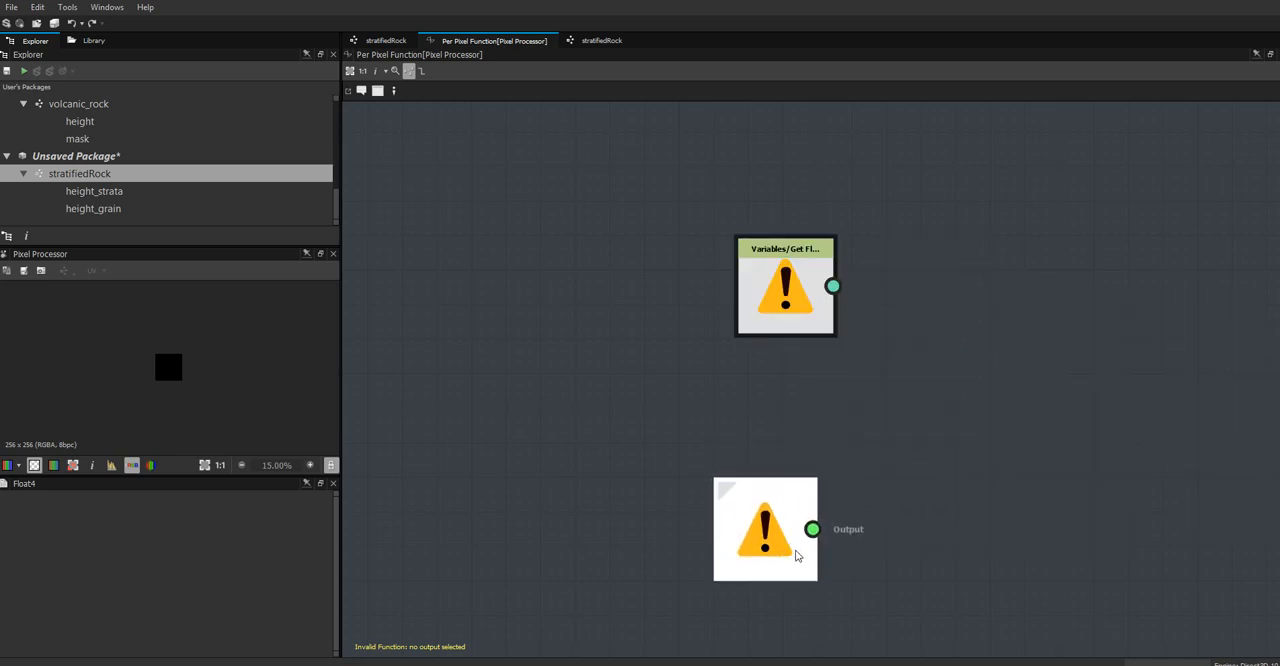
# Add a Sample Color node to the per-pixel function and set it as the function's output node
pyautogui.rightClick(1058, 310)
pyautogui.moveTo(1132, 316)
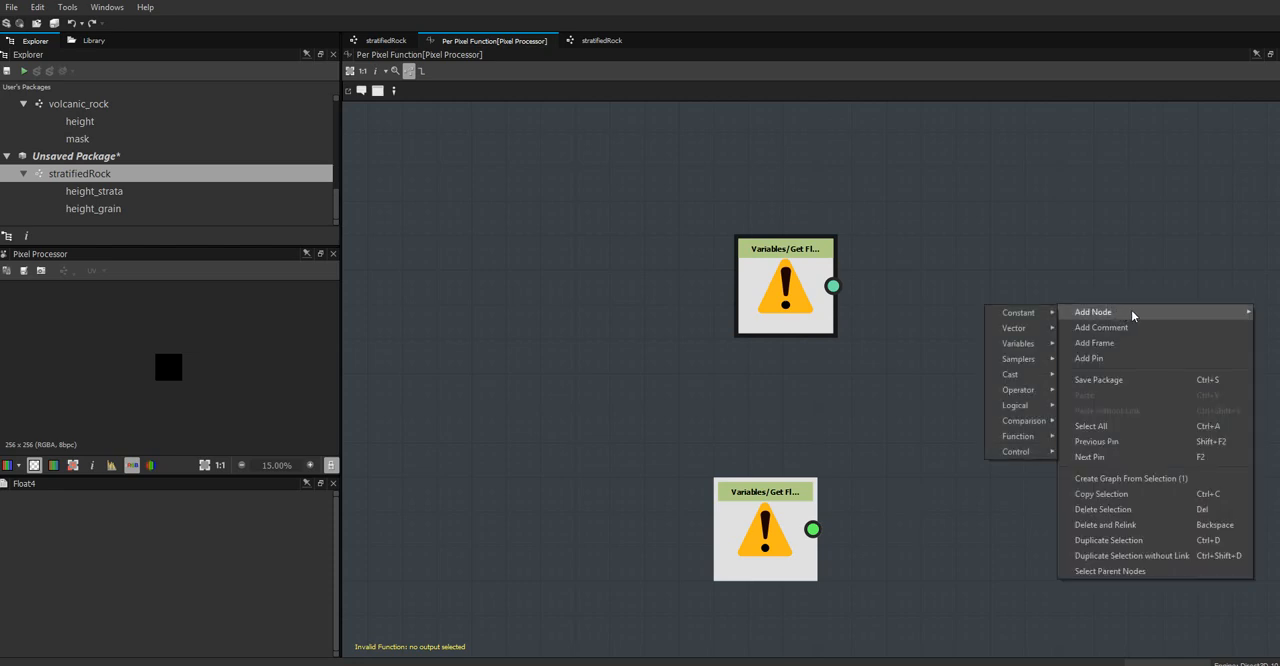
pyautogui.moveTo(1035, 358)
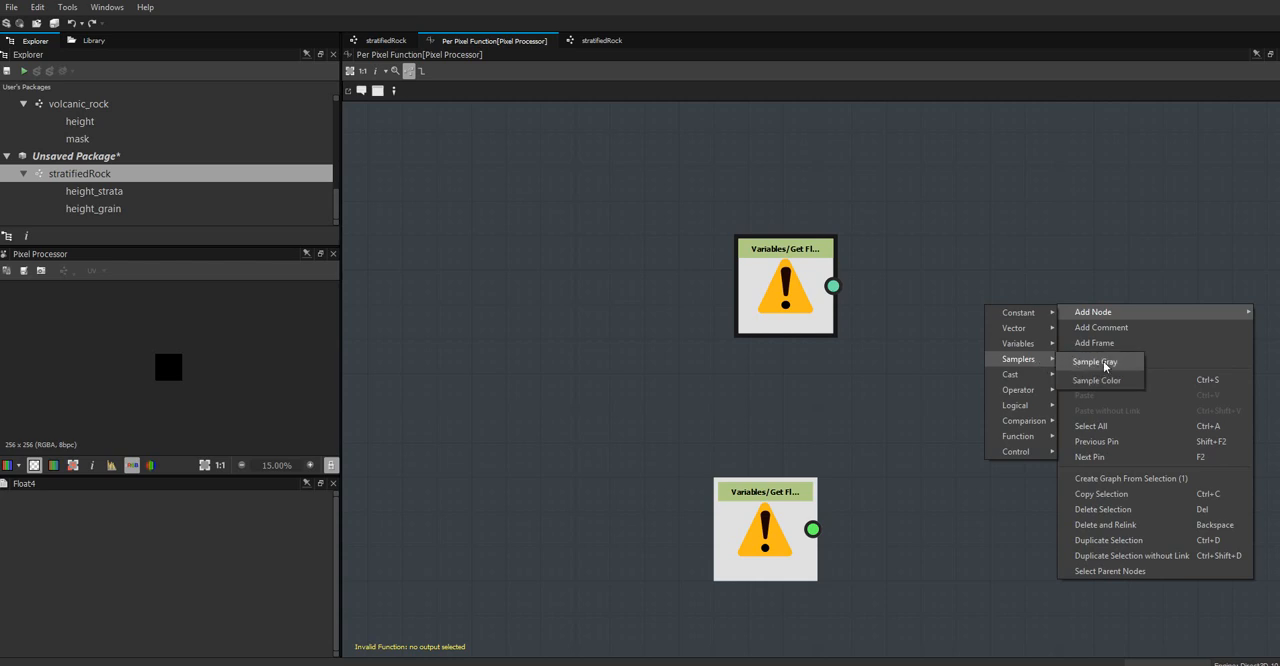
pyautogui.click(1110, 380)
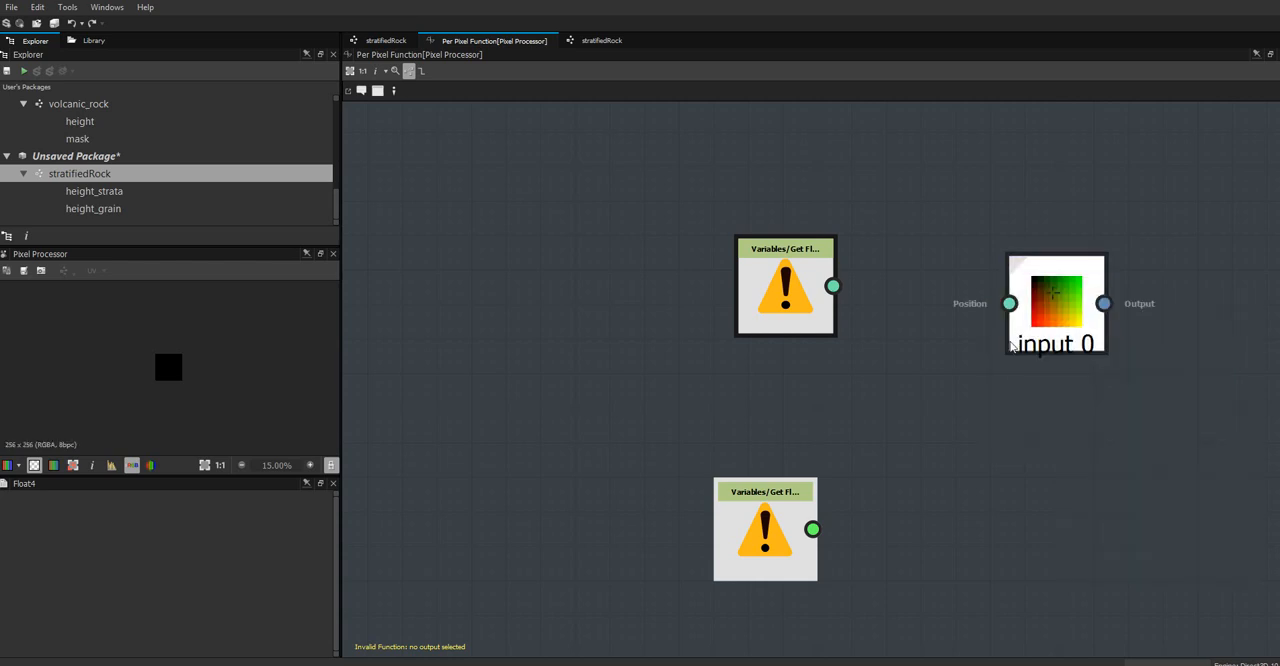
pyautogui.rightClick(1075, 310)
pyautogui.click(1110, 360)
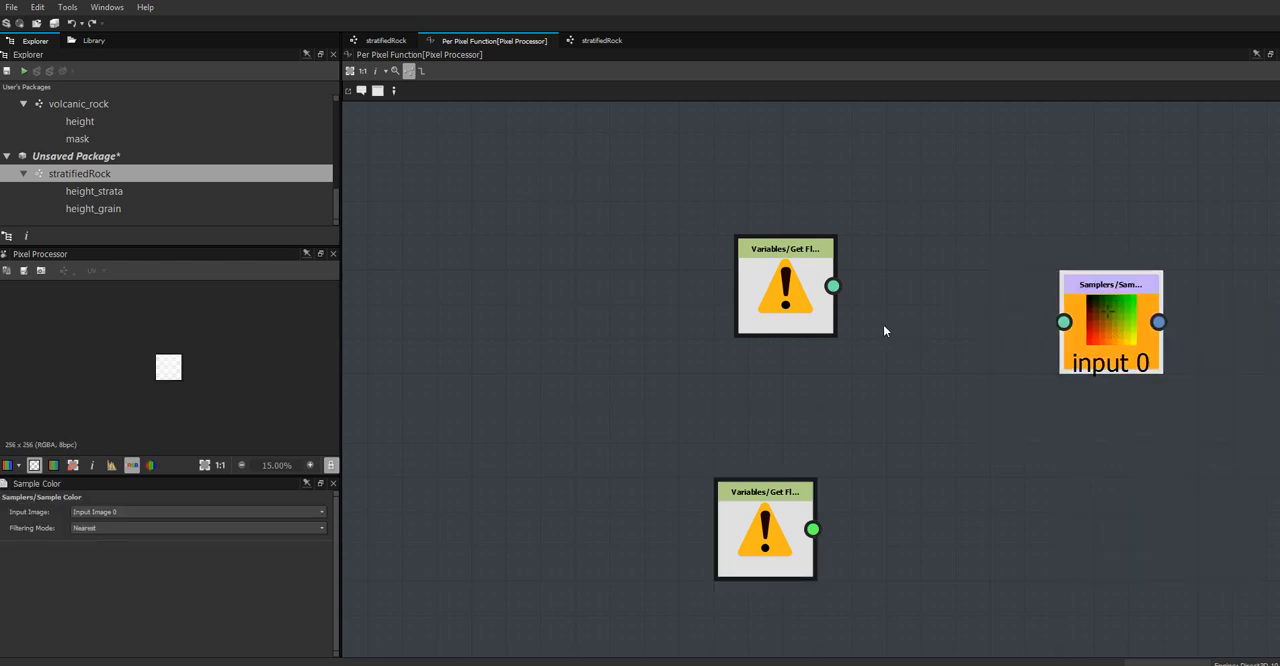
# Move the Get Float2 node up and away from the sampler, and set its variable to $pos
pyautogui.moveTo(792, 306); pyautogui.dragTo(737, 238)
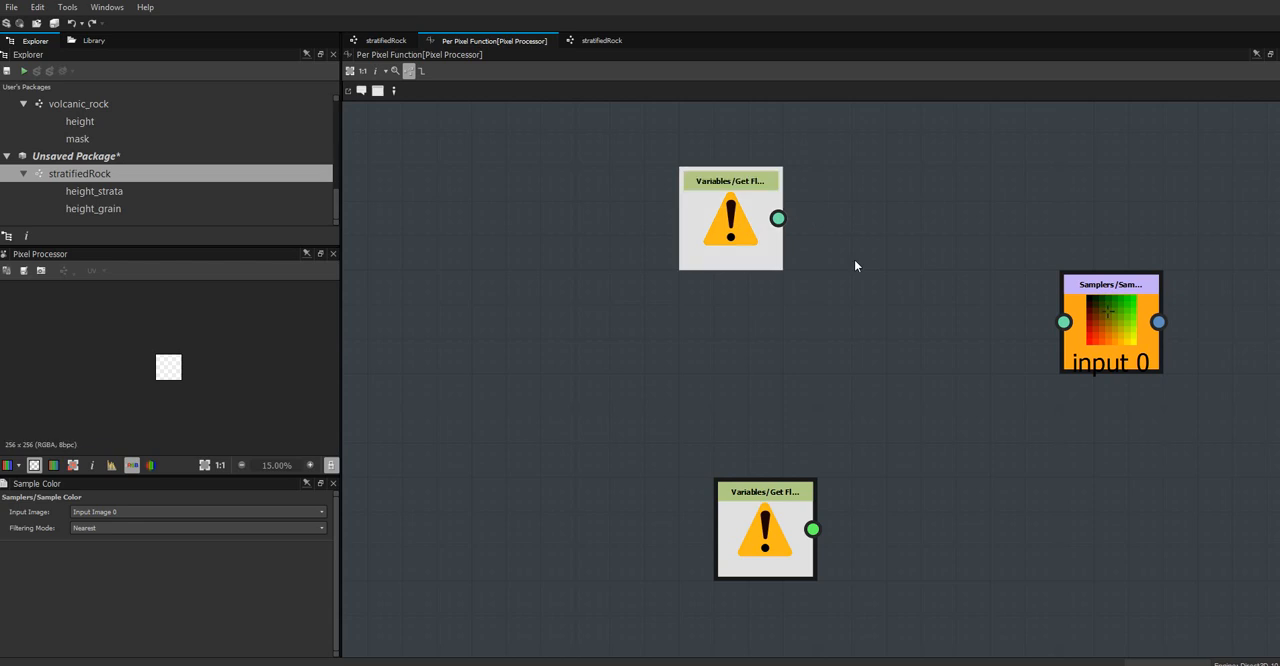
pyautogui.click(706, 252)
pyautogui.click(319, 511)
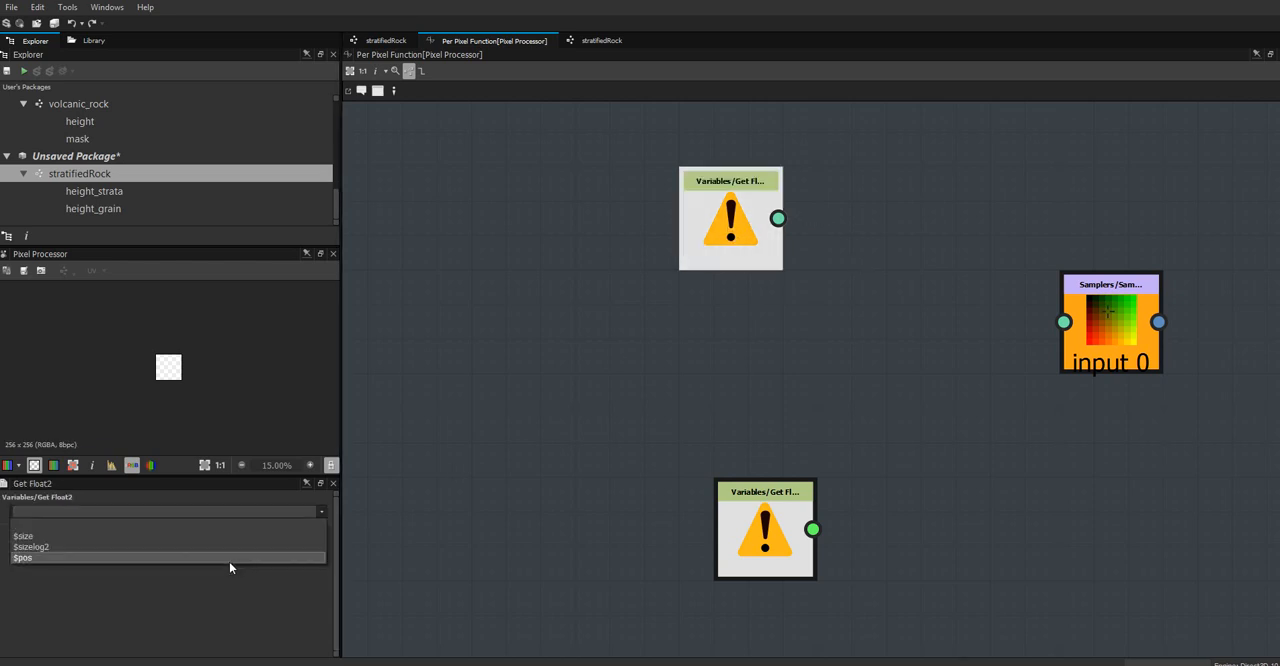
pyautogui.click(178, 558)
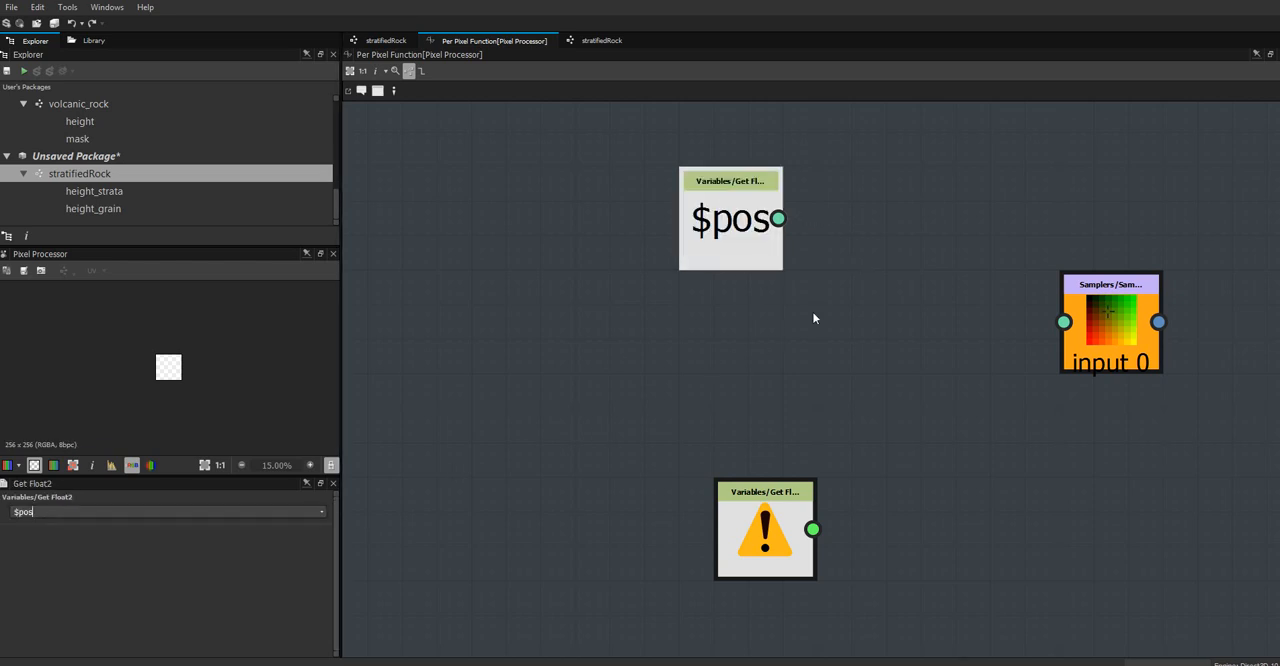
# Add the rotate_position function from the library favorites between the $pos node and the Sample Color node
pyautogui.rightClick(873, 326)
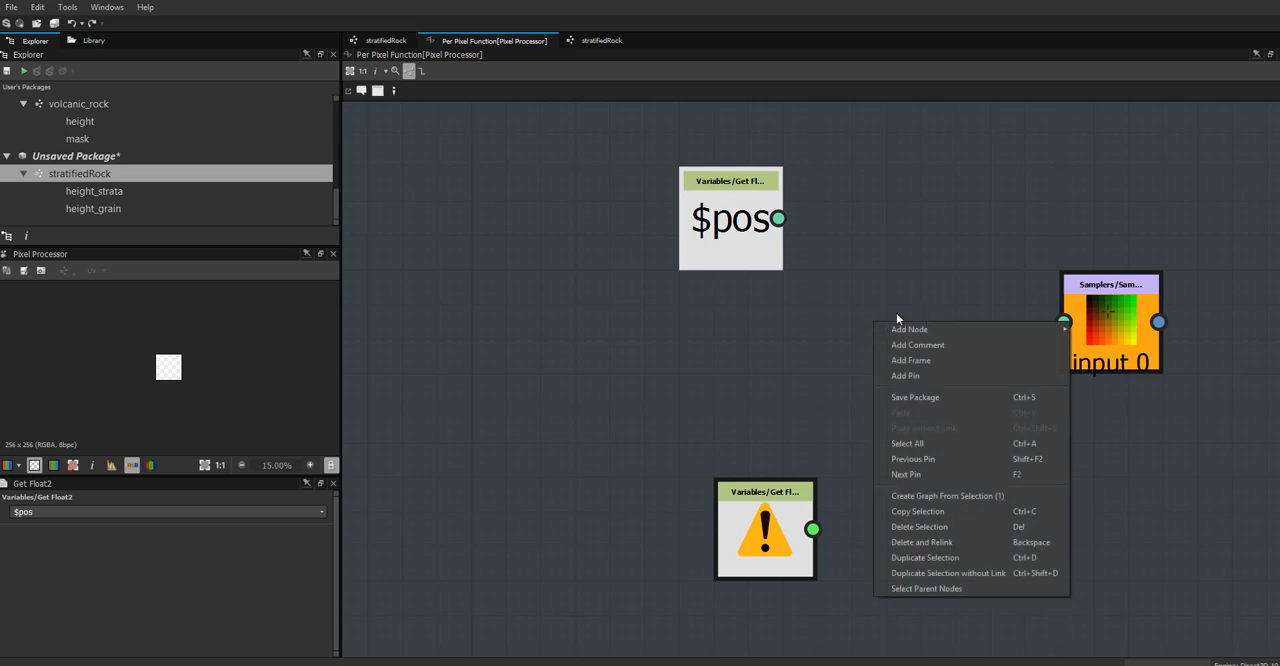
pyautogui.click(705, 337)
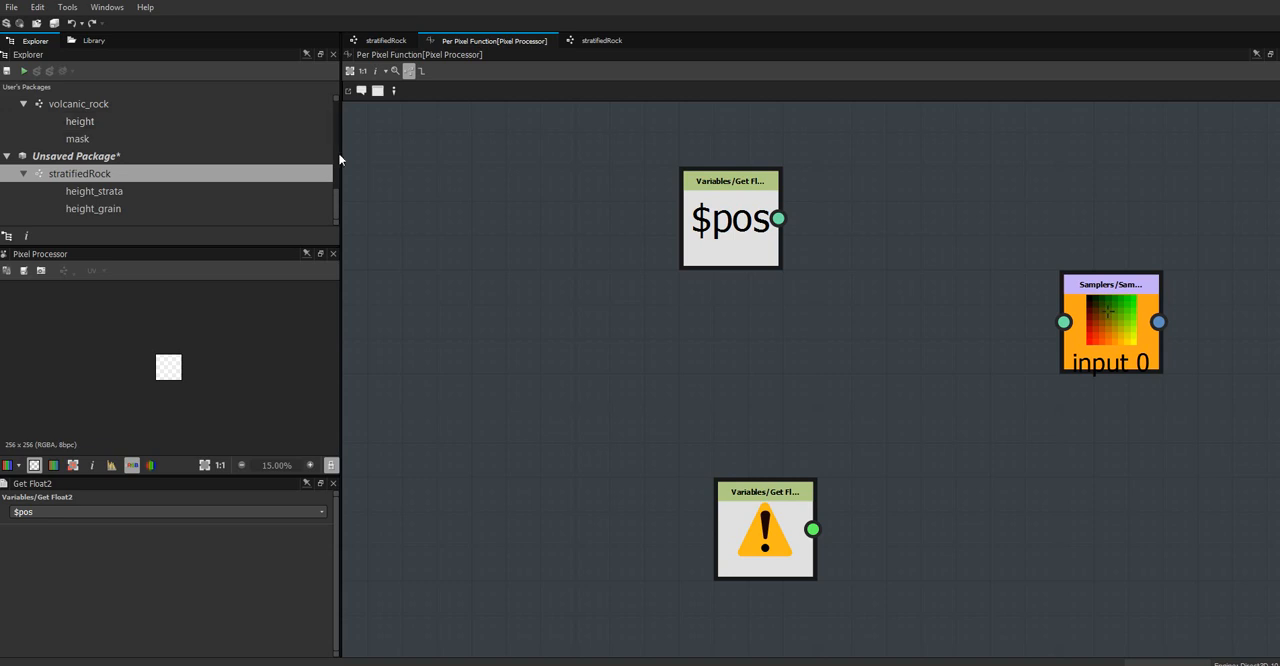
pyautogui.moveTo(337, 208); pyautogui.dragTo(335, 172)
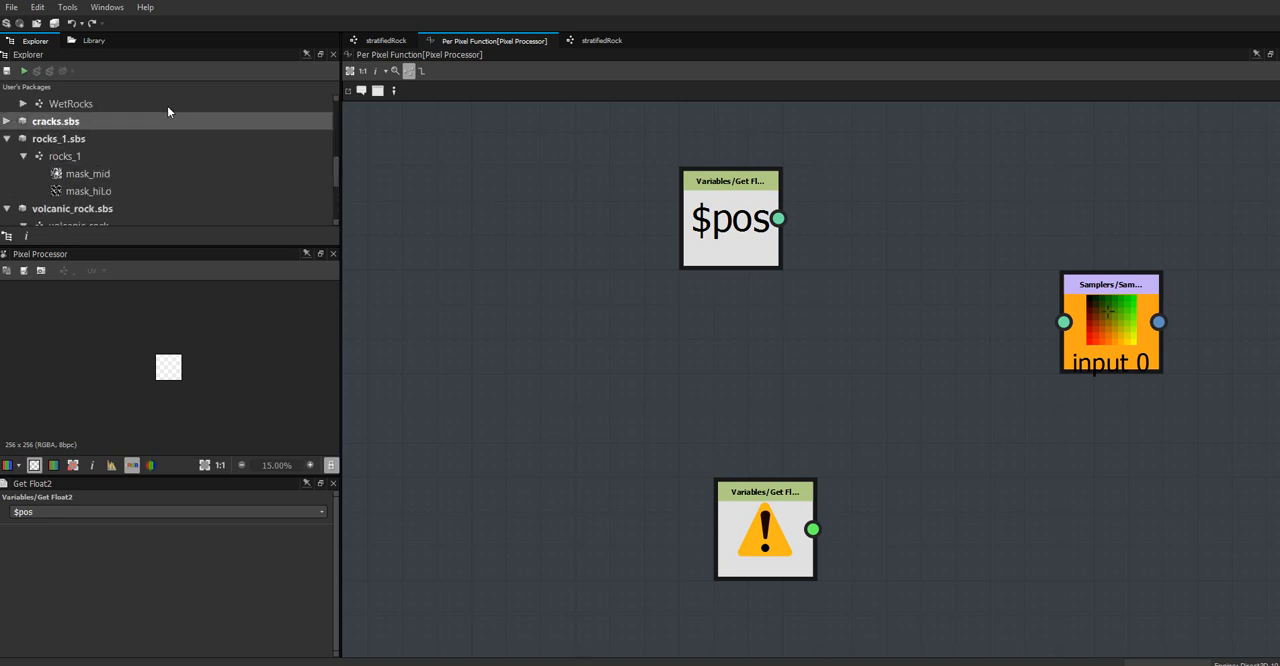
pyautogui.click(103, 42)
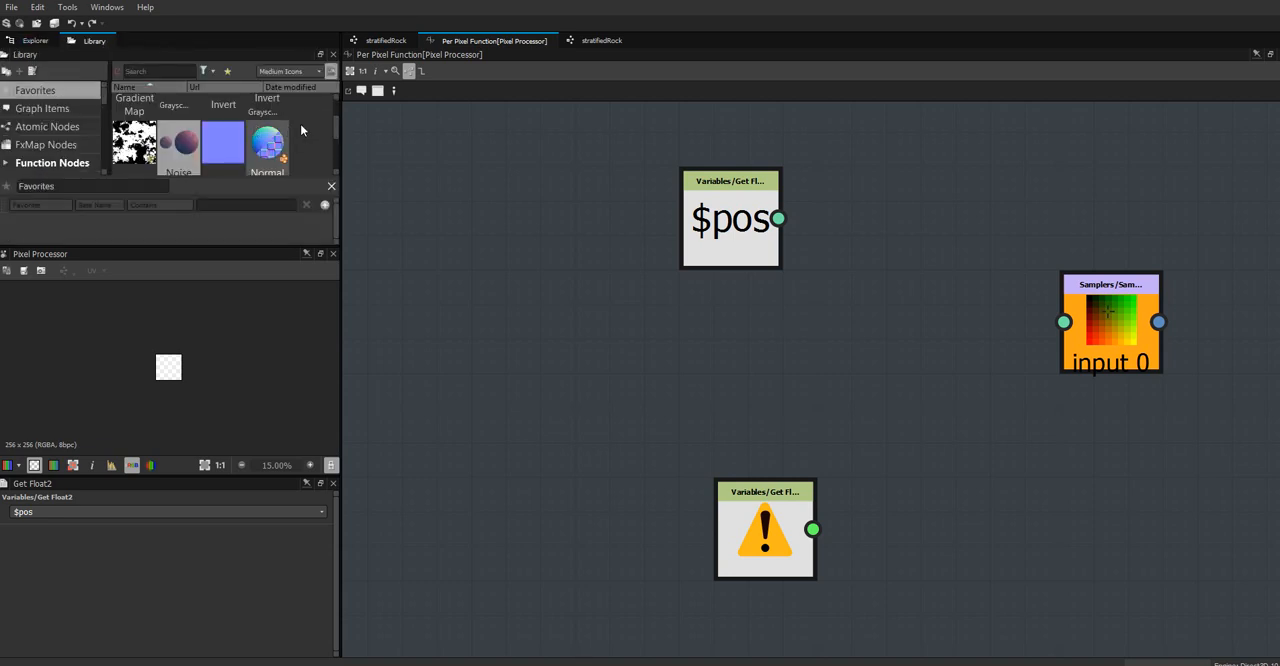
pyautogui.scroll(-2, 300, 124)
pyautogui.moveTo(267, 130); pyautogui.dragTo(940, 337)
# Connect $pos to rotate_position's position input, Get Float to its angle input, and its output to Sample Color's position
pyautogui.moveTo(778, 218); pyautogui.dragTo(891, 325)
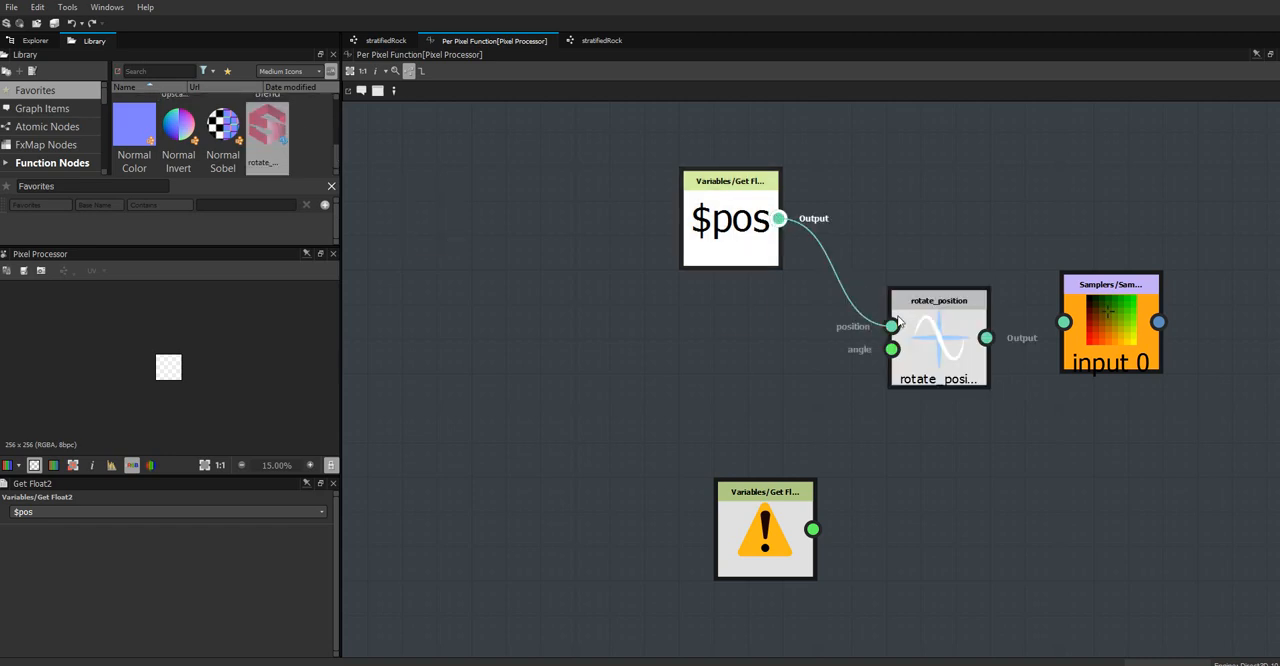
pyautogui.moveTo(782, 548); pyautogui.dragTo(891, 349)
pyautogui.moveTo(988, 338); pyautogui.dragTo(1063, 322)
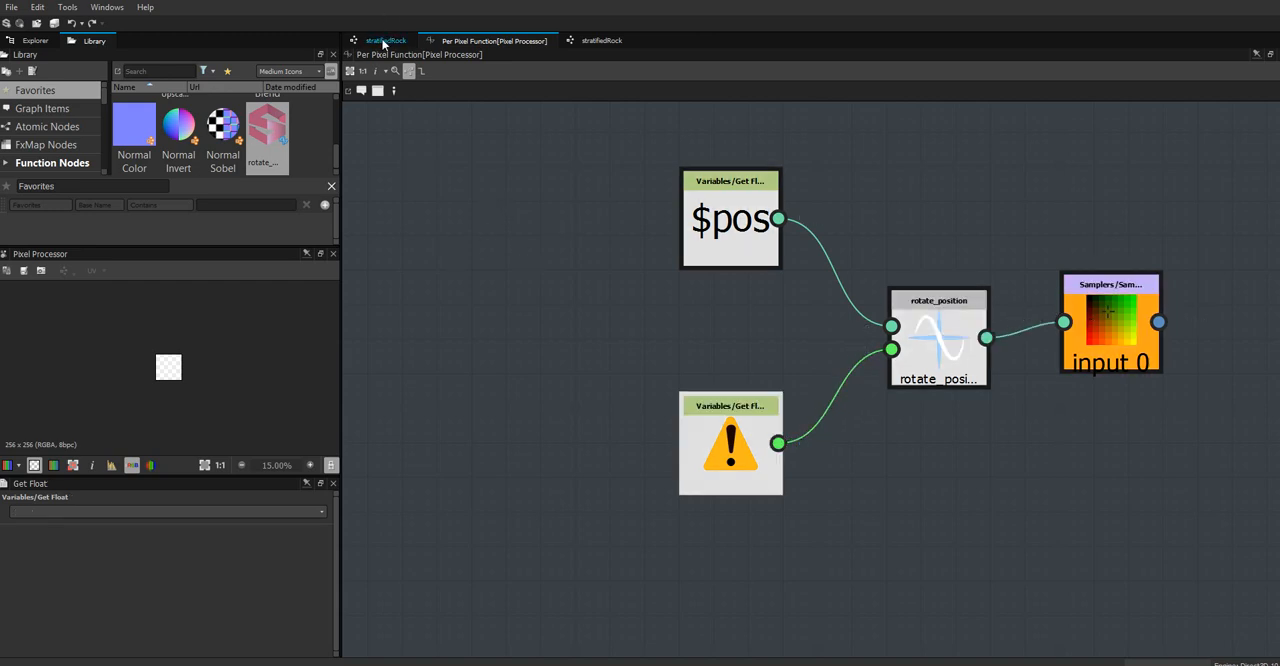
# Close the duplicate stratifiedRock view and add a Float1 graph input parameter rotateStrat, with label rotate and group strata
pyautogui.click(385, 41)
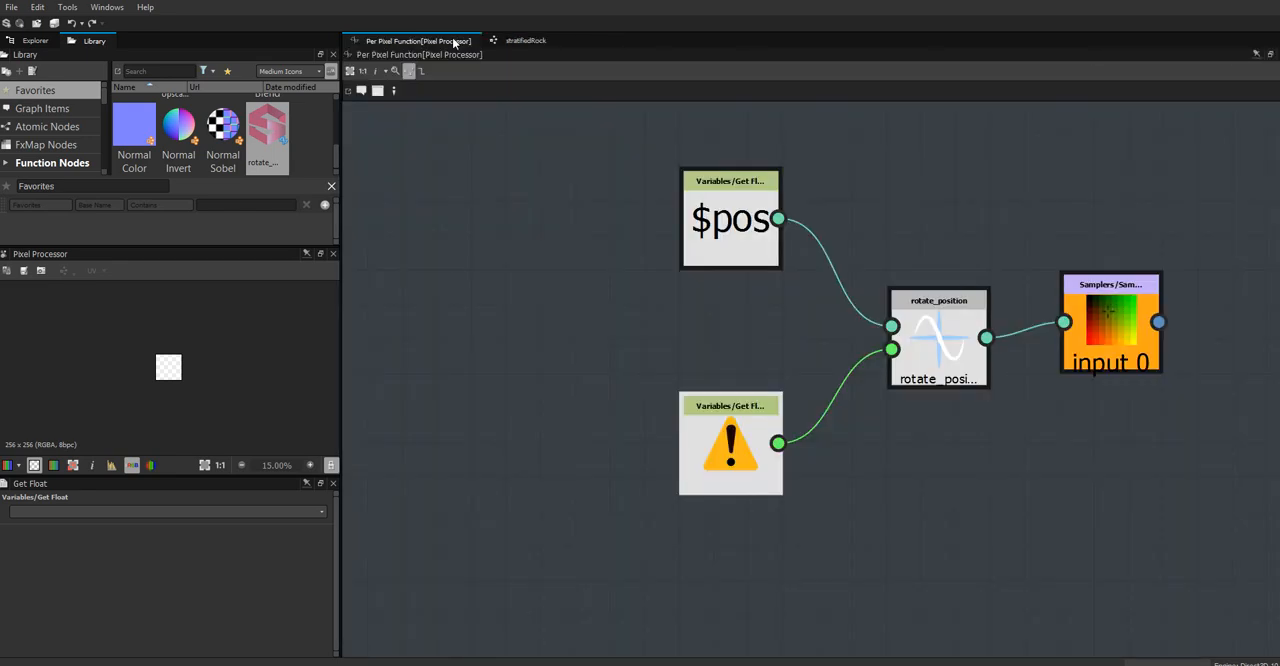
pyautogui.click(525, 41)
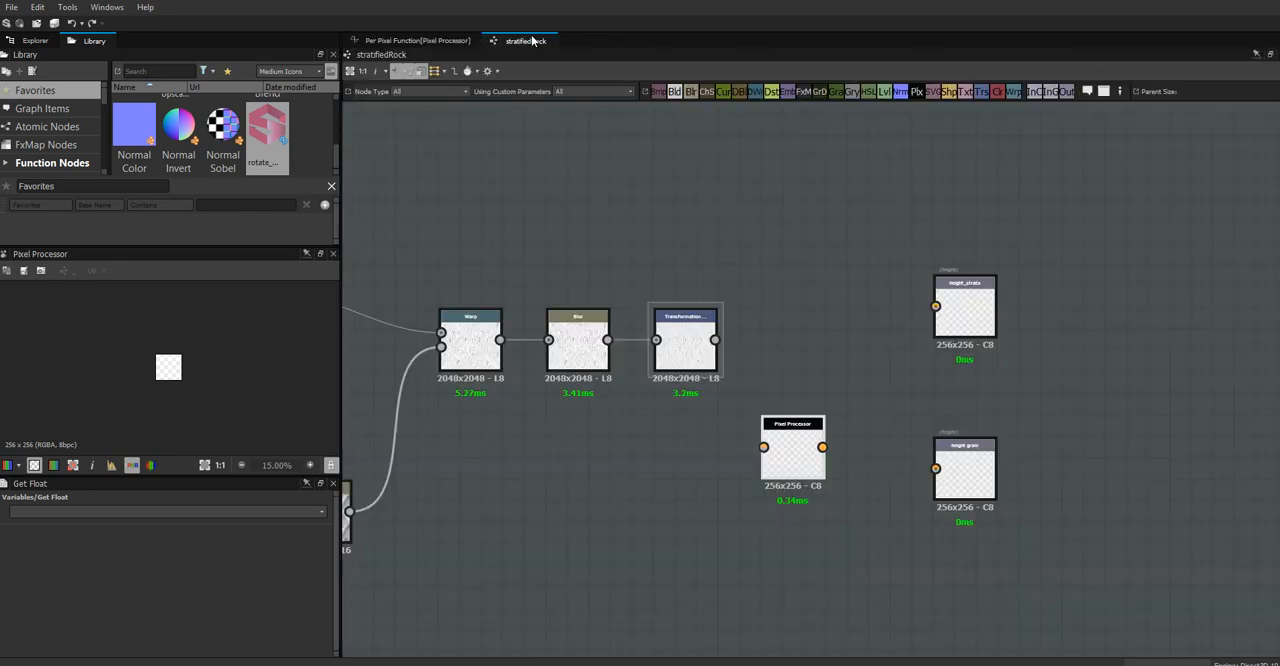
pyautogui.moveTo(643, 514); pyautogui.dragTo(877, 489, button='middle')
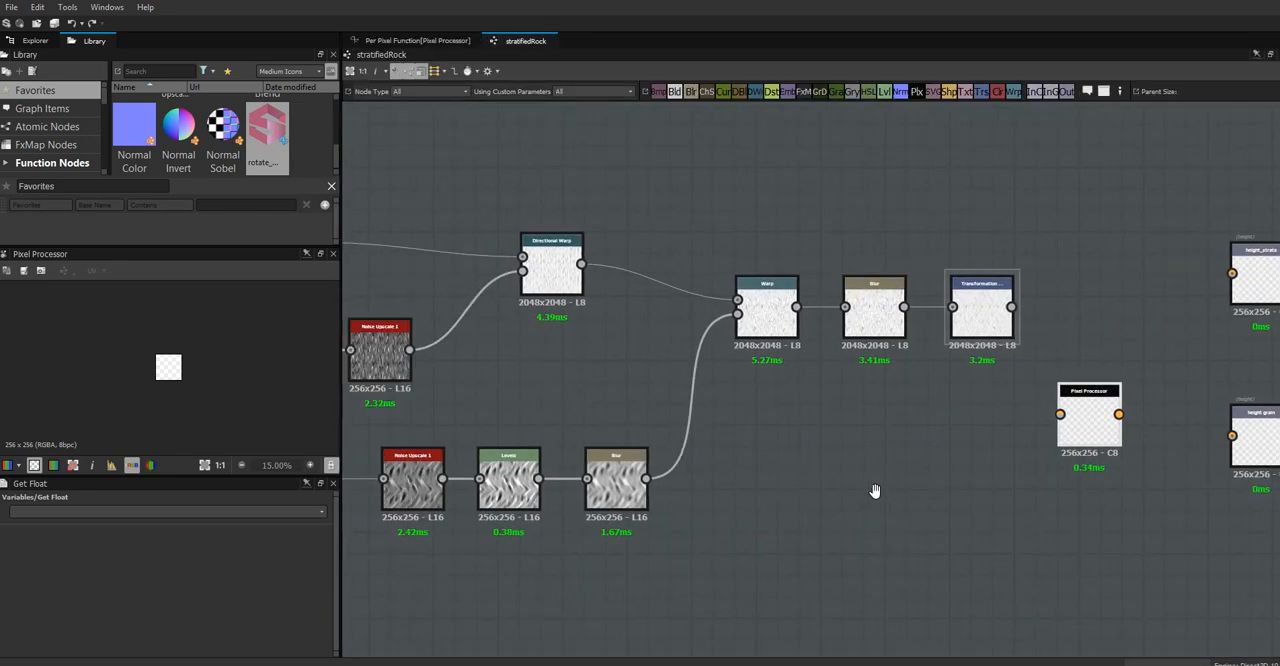
pyautogui.click(519, 589)
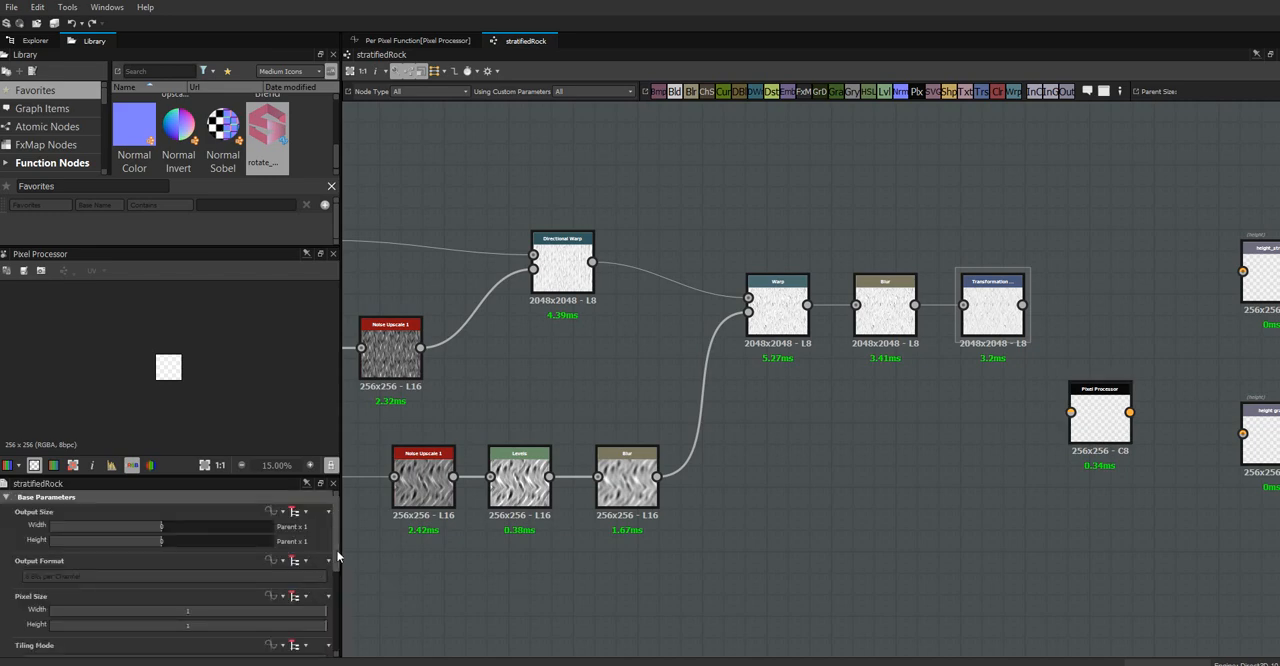
pyautogui.scroll(-3, 339, 590)
pyautogui.scroll(-3, 339, 592)
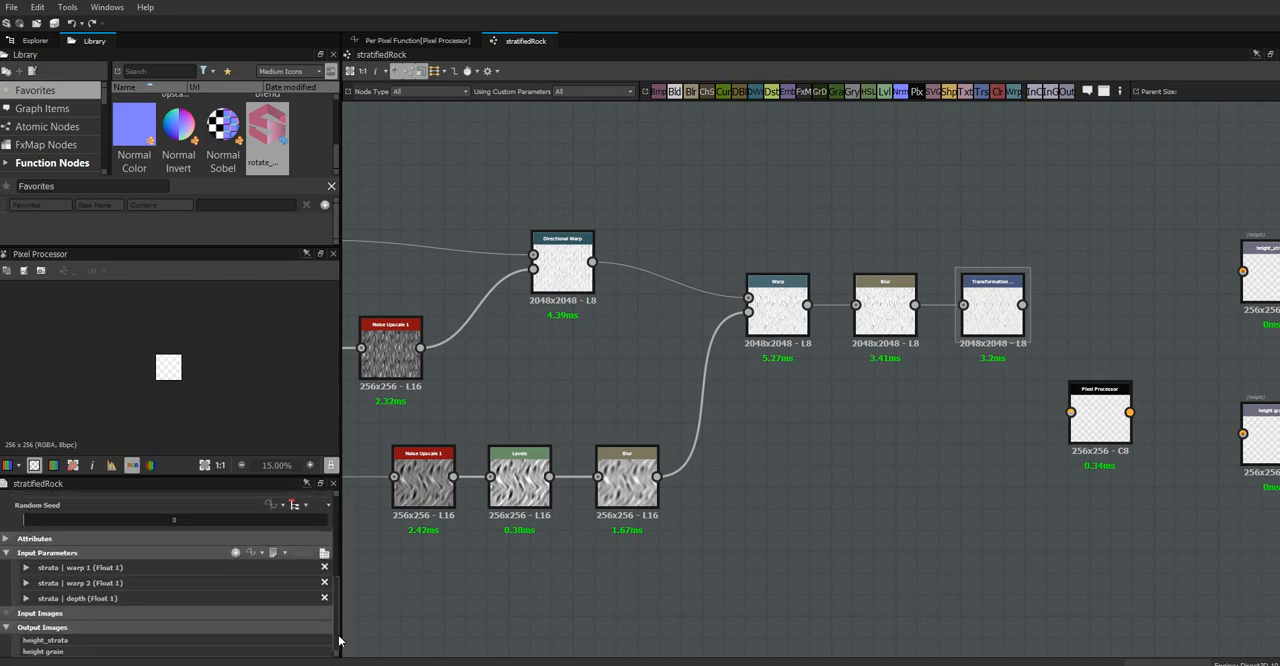
pyautogui.click(235, 553)
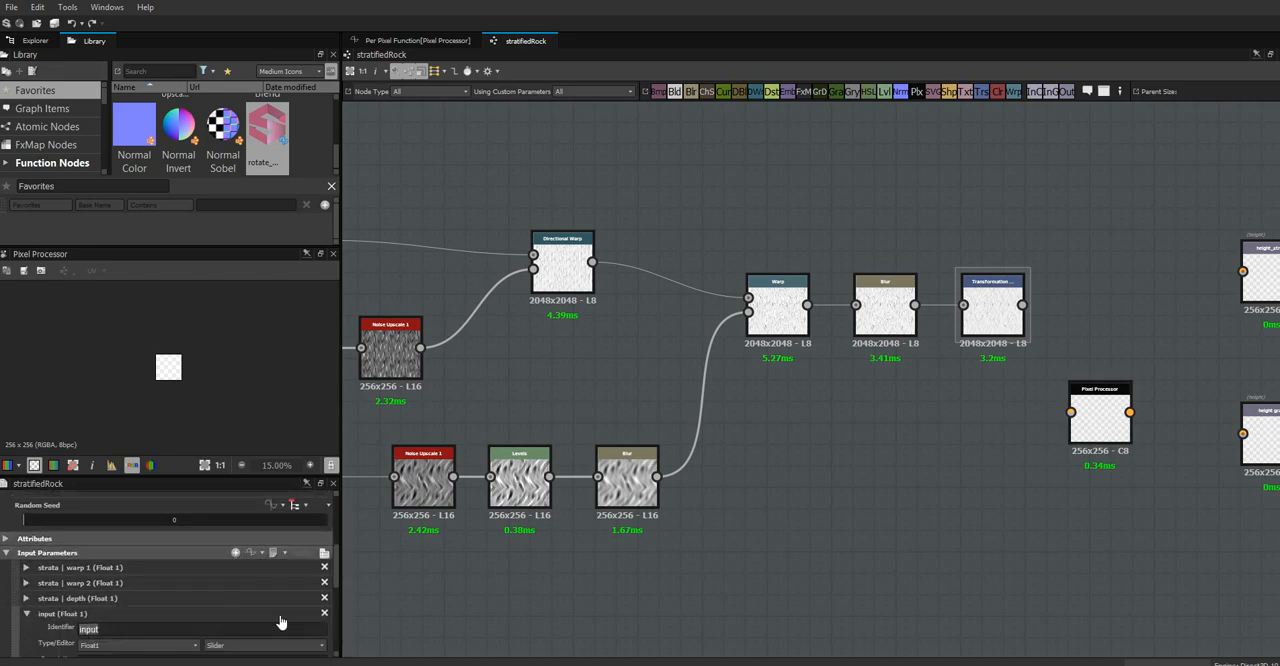
pyautogui.write('rotateStrat')
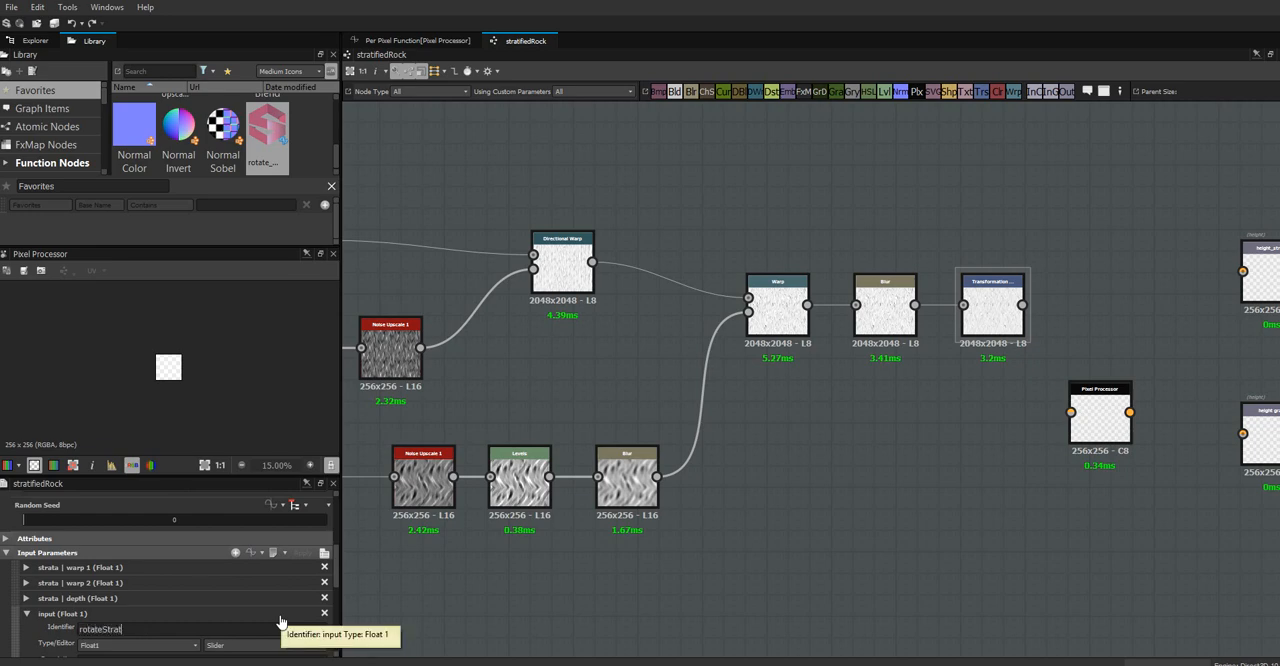
pyautogui.press('Return')
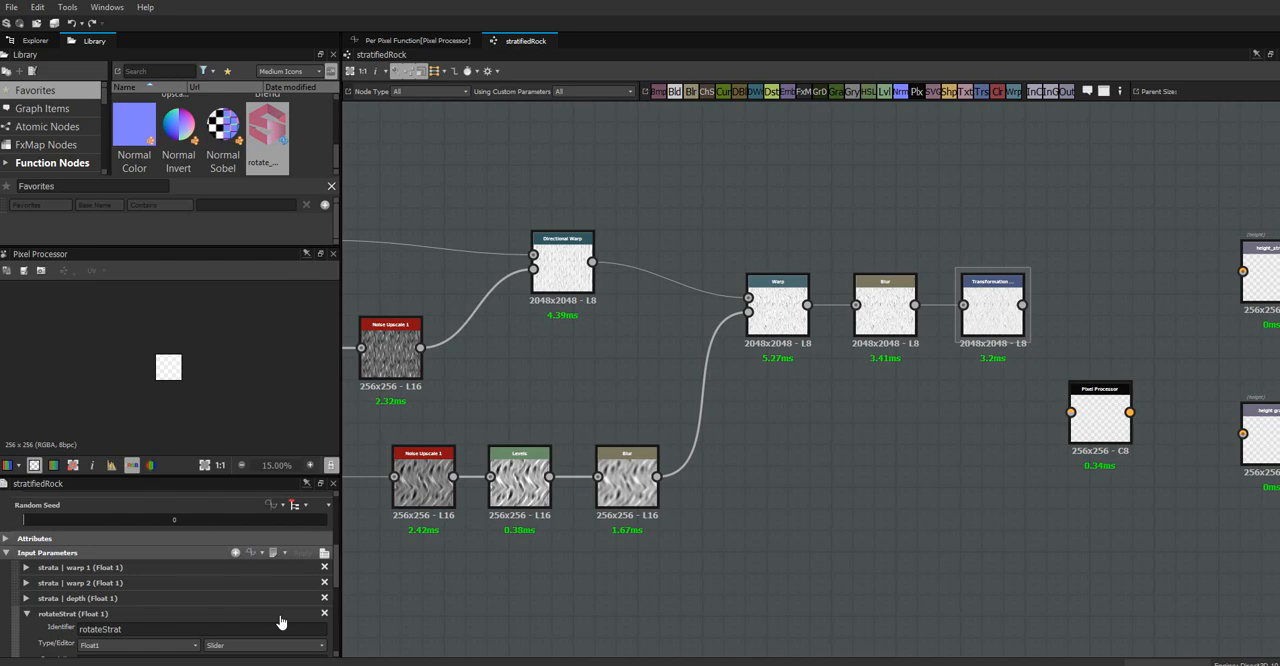
pyautogui.scroll(-3, 139, 563)
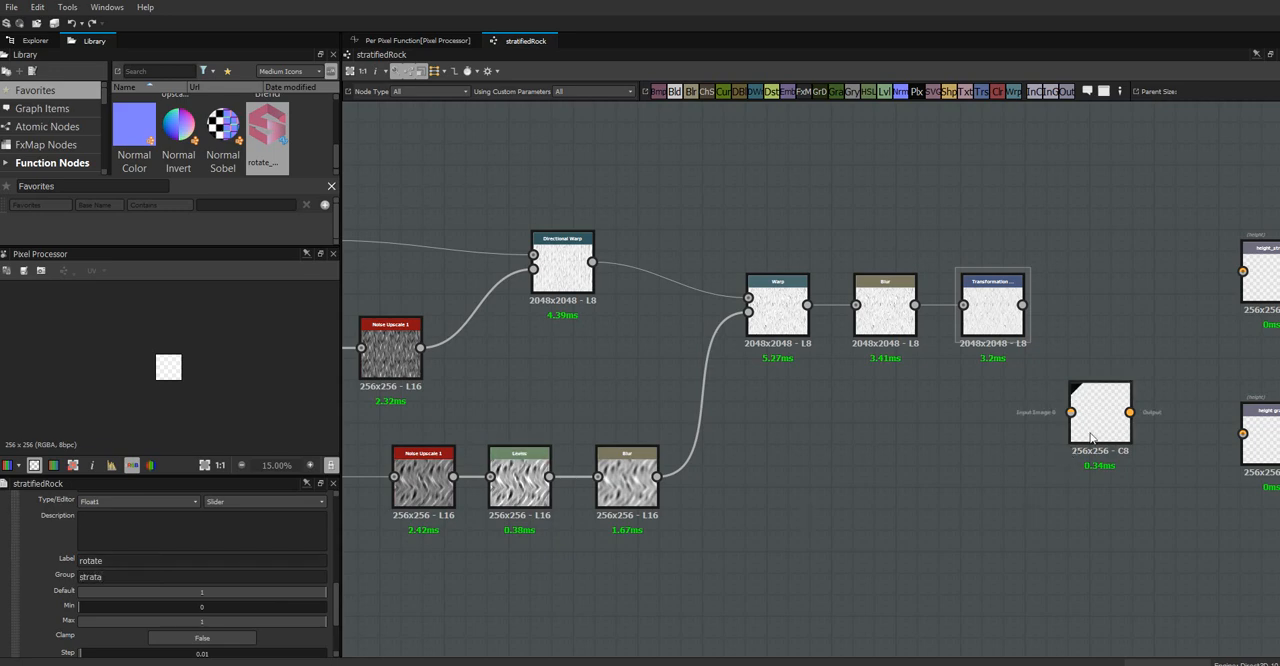
# Reopen the Pixel Processor's per-pixel function and set its Get Float node to the rotateStrat variable
pyautogui.click(1054, 408)
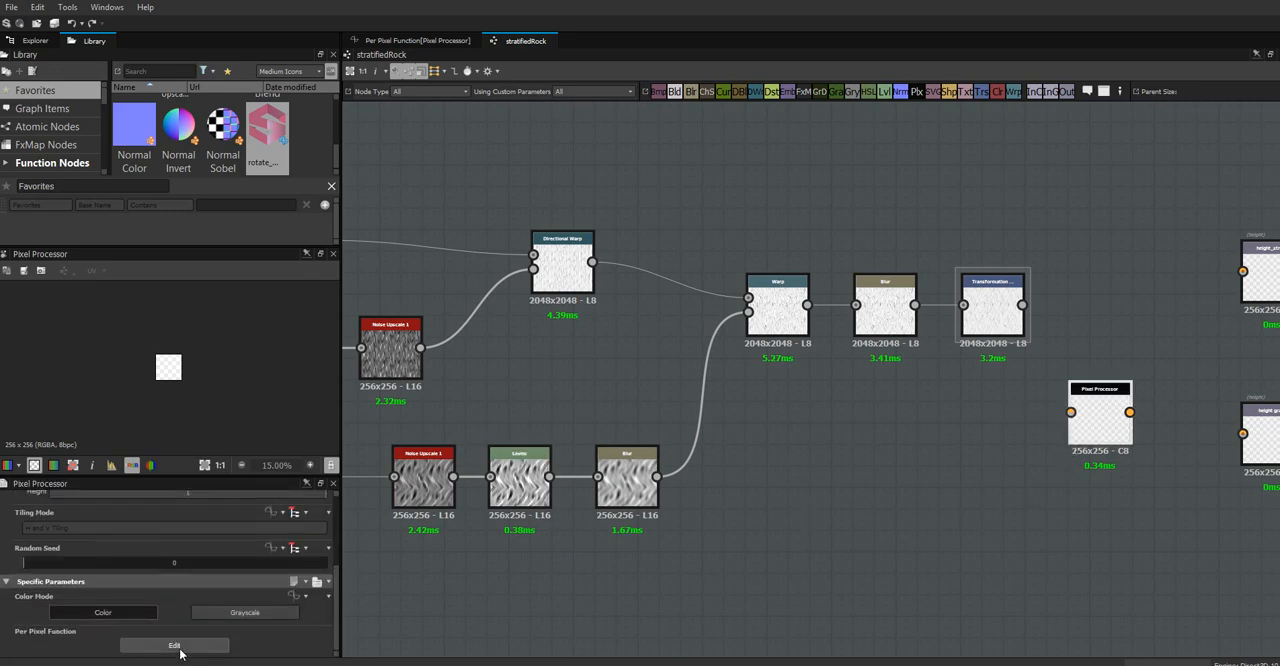
pyautogui.click(177, 645)
pyautogui.click(730, 440)
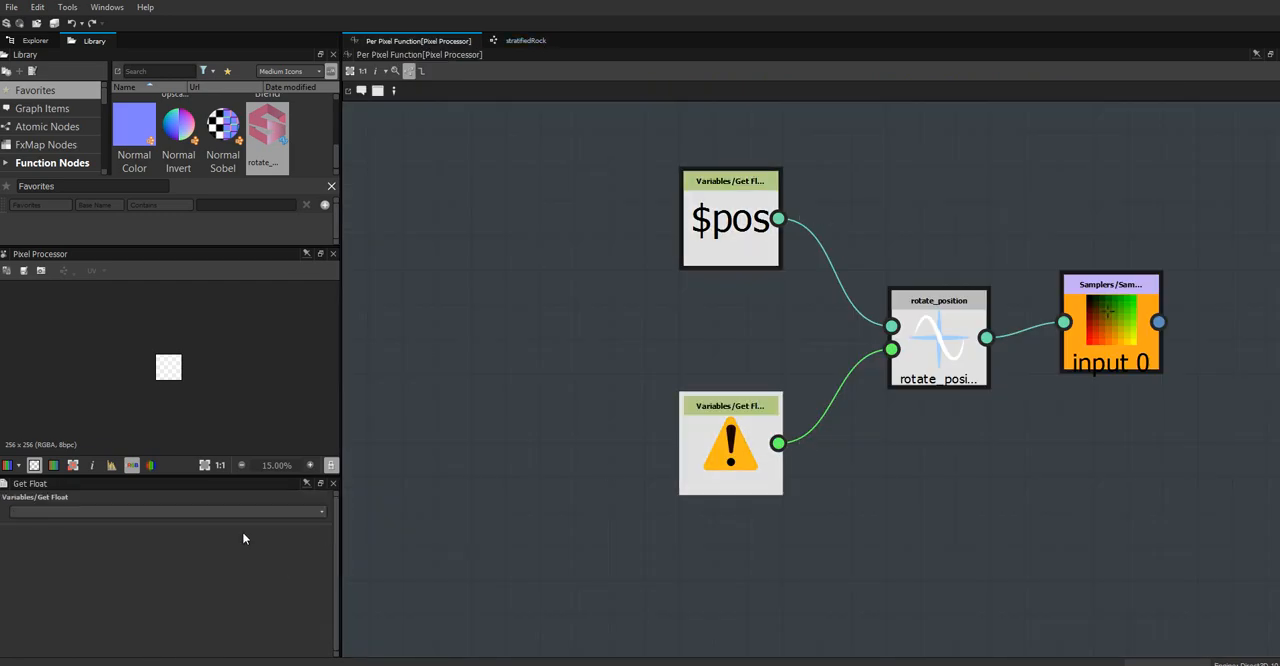
pyautogui.click(318, 514)
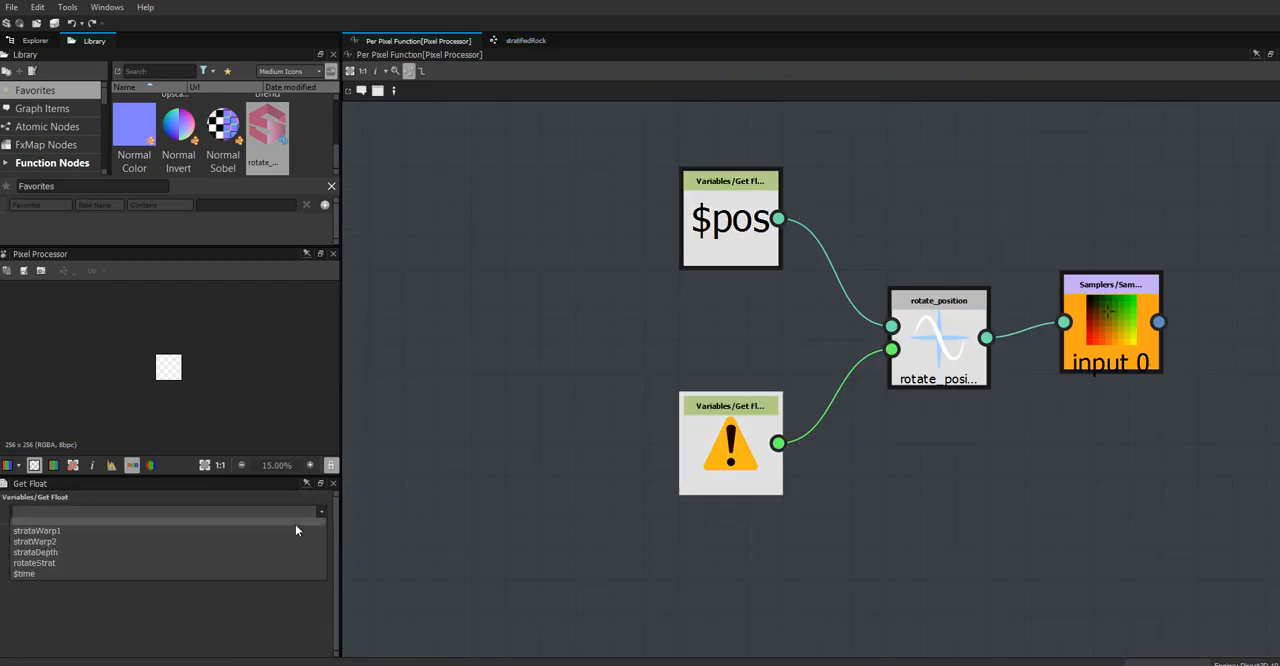
pyautogui.click(171, 566)
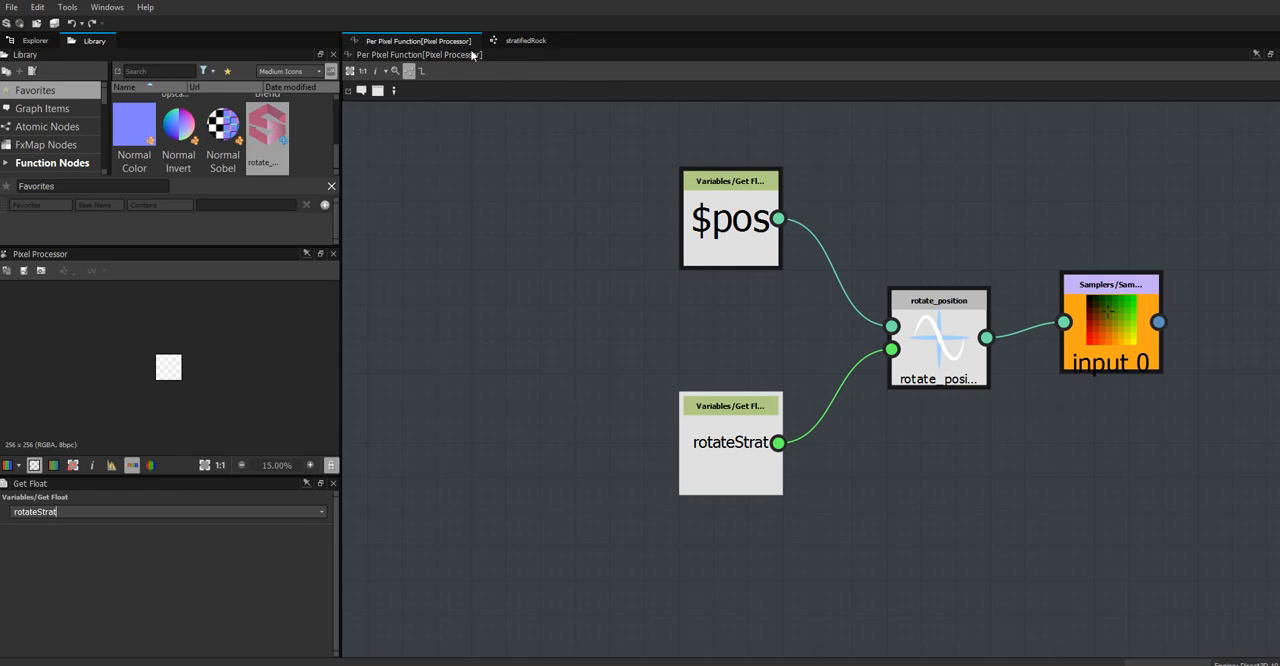
# In the stratifiedRock graph, connect the Transformation 2D output to the Pixel Processor's first input and preview the Pixel Processor
pyautogui.click(524, 40)
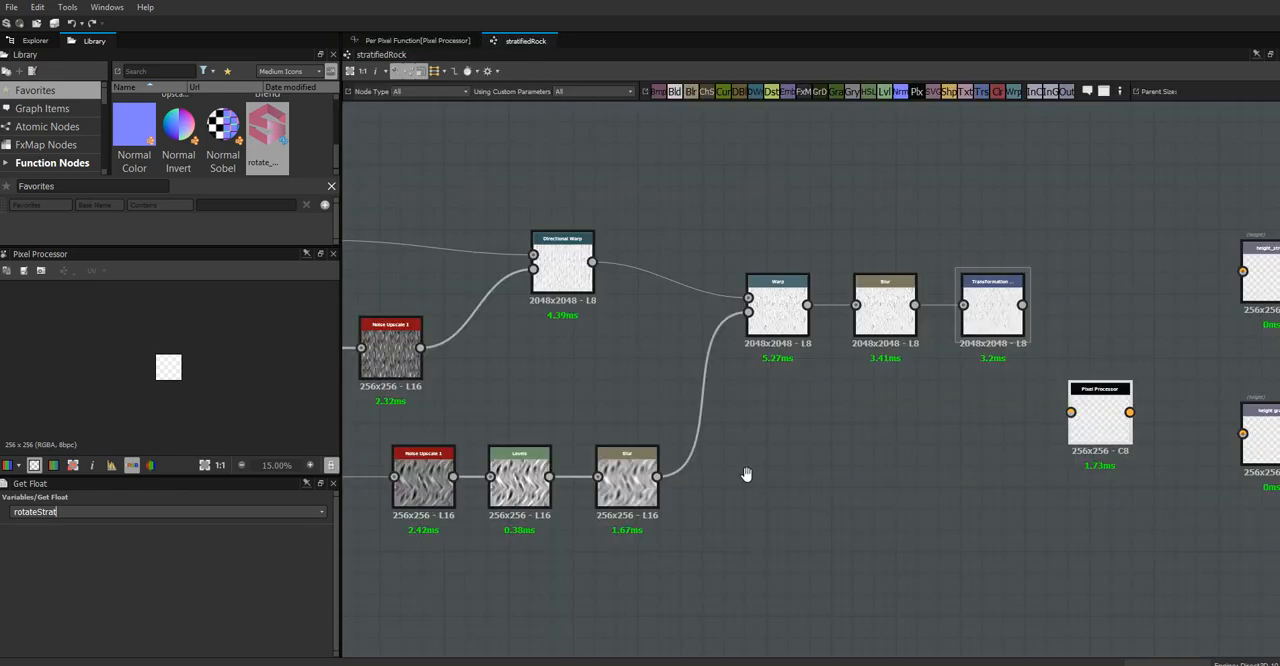
pyautogui.moveTo(746, 474); pyautogui.dragTo(591, 469, button='middle')
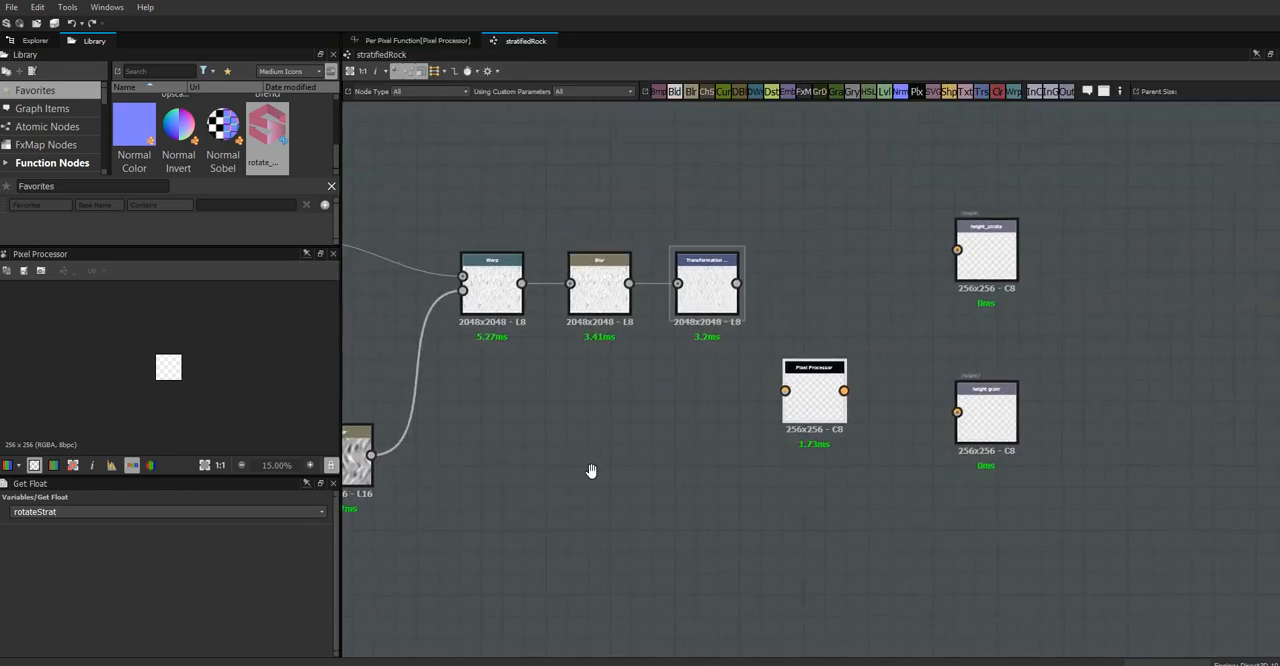
pyautogui.moveTo(753, 351); pyautogui.dragTo(837, 433)
pyautogui.click(836, 405)
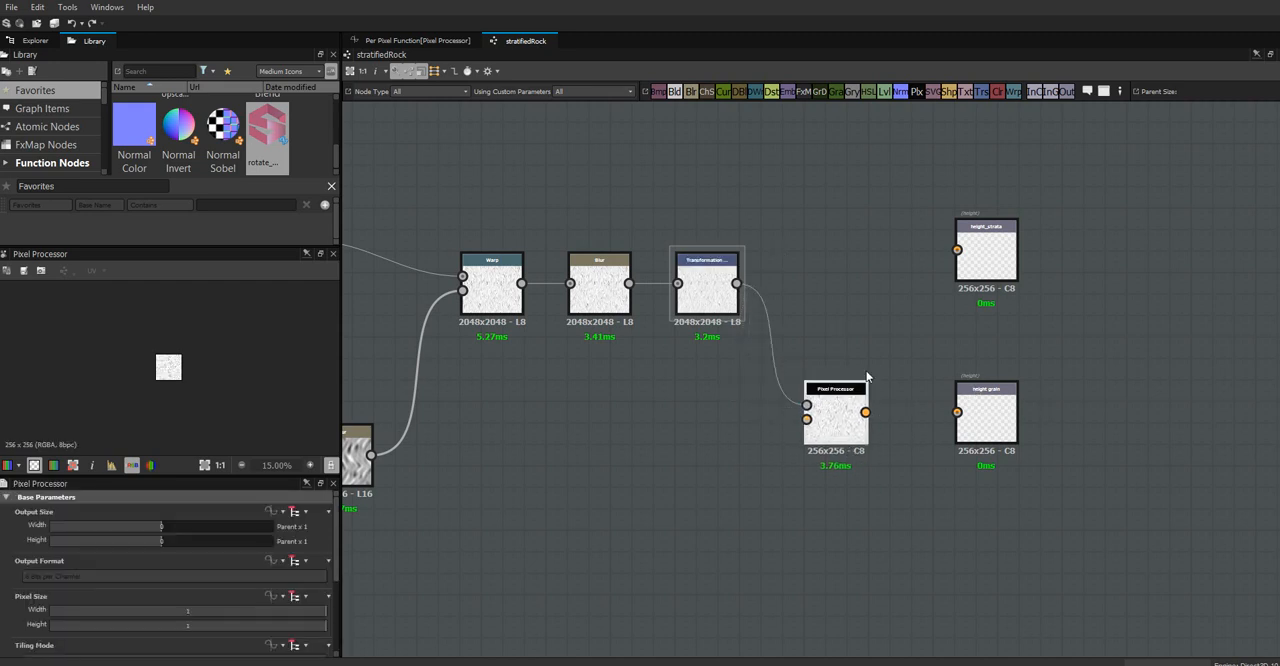
# Swap the two output nodes, placing height_strata beside the Pixel Processor and height grain above it
pyautogui.click(986, 414)
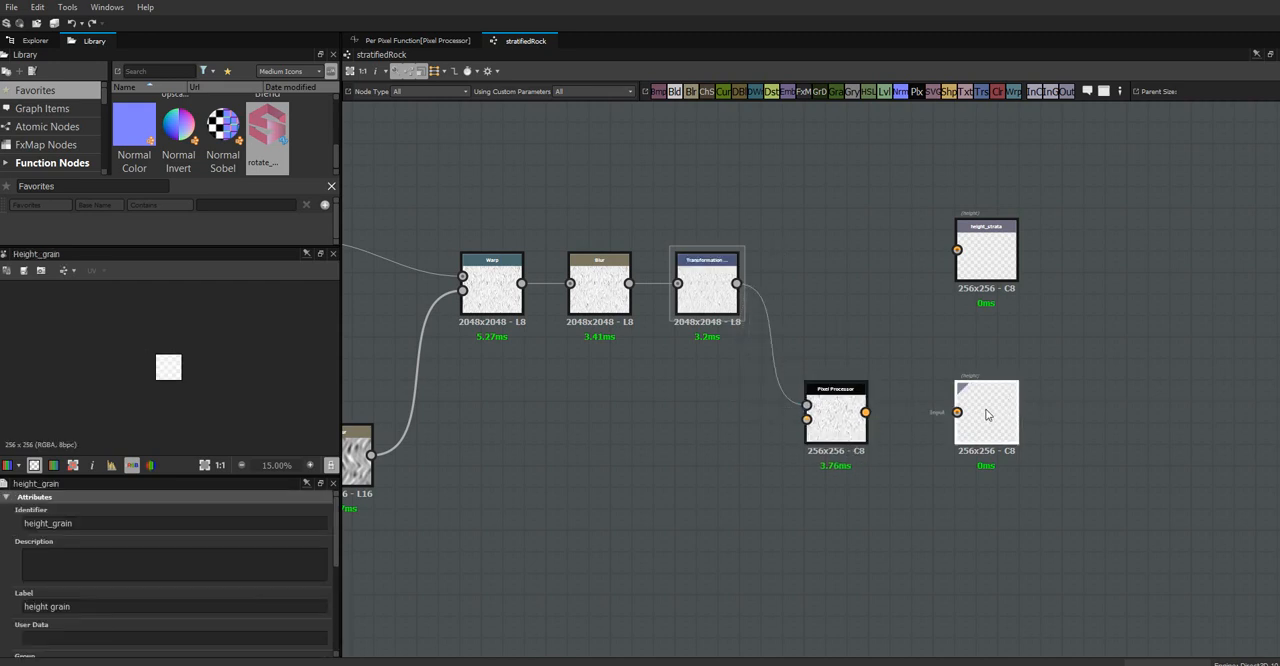
pyautogui.moveTo(990, 253); pyautogui.dragTo(1118, 499)
pyautogui.moveTo(1008, 443); pyautogui.dragTo(956, 166)
pyautogui.moveTo(1123, 504); pyautogui.dragTo(995, 418)
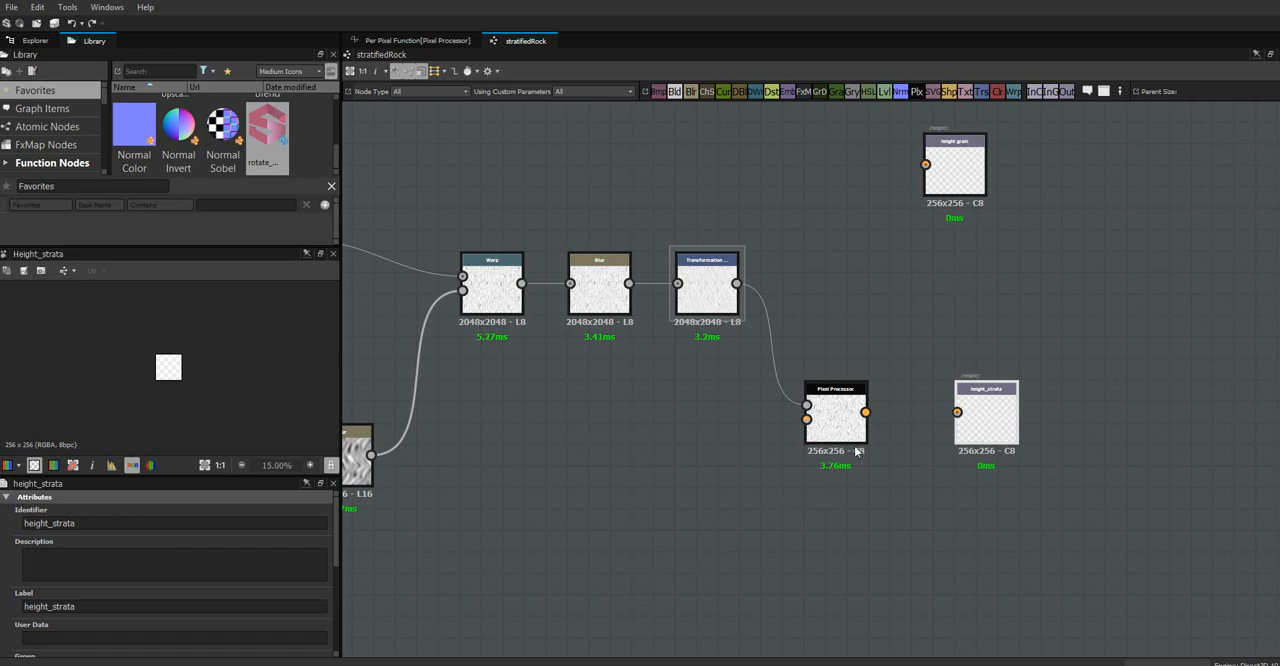
# Connect the Pixel Processor to the height_strata output and align the height grain output directly above height_strata
pyautogui.moveTo(865, 412); pyautogui.dragTo(996, 422)
pyautogui.scroll(-1, 892, 511)
pyautogui.moveTo(893, 512); pyautogui.dragTo(806, 552, button='middle')
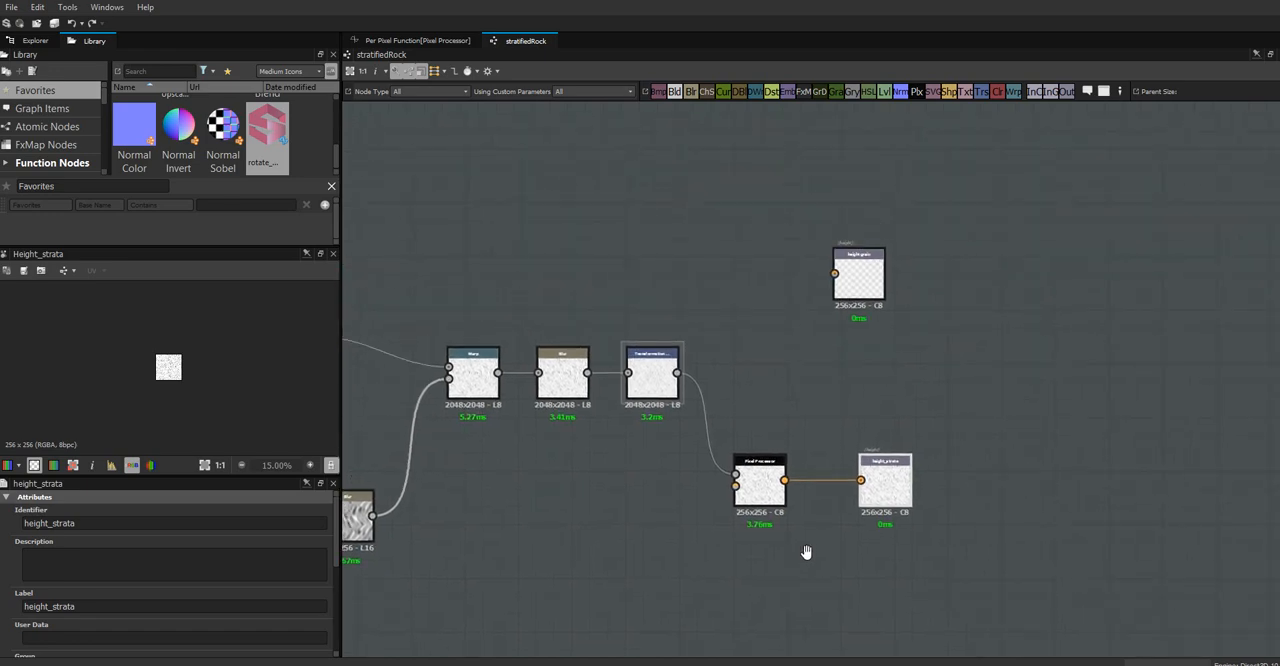
pyautogui.moveTo(857, 271); pyautogui.dragTo(883, 280)
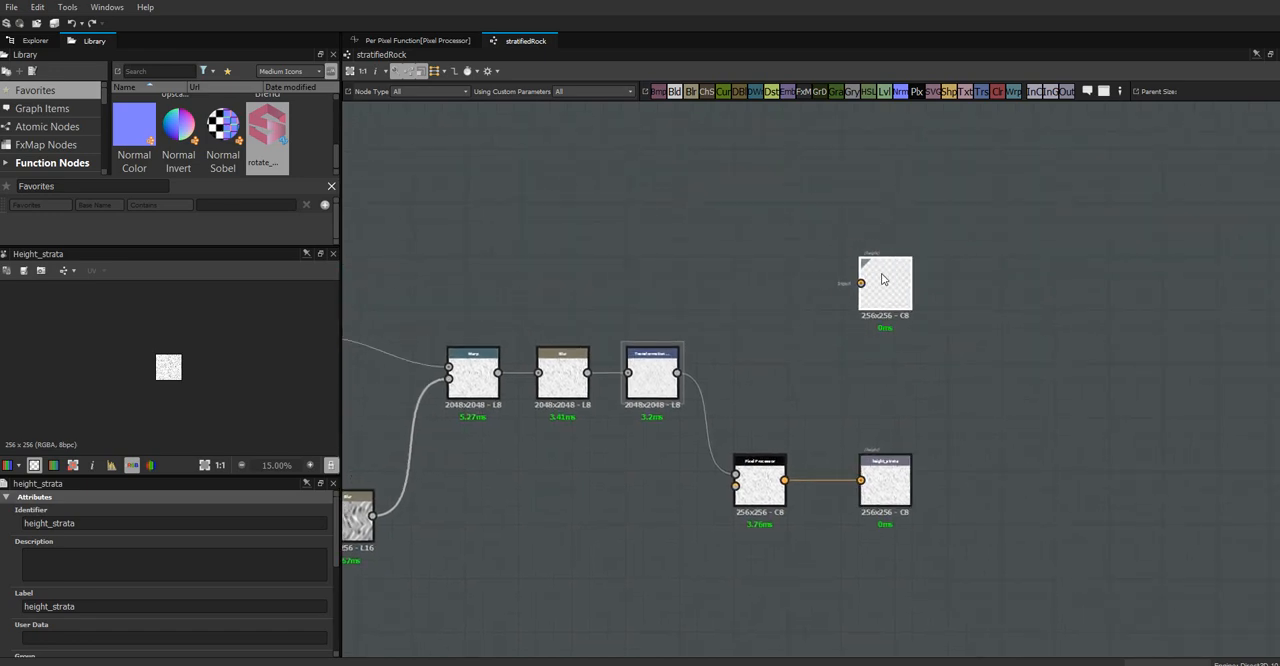
# Find the Dirt 1 noise in the library and place it in open graph space above the Warp and Blur nodes
pyautogui.moveTo(597, 533); pyautogui.dragTo(829, 594, button='middle')
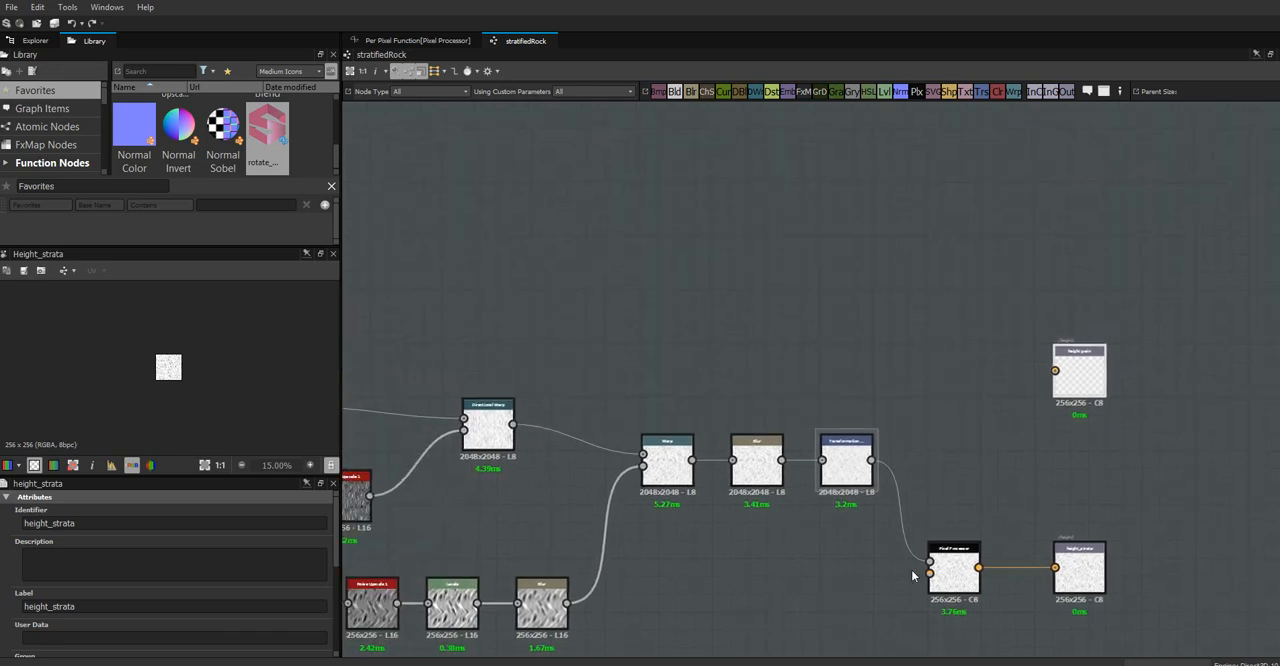
pyautogui.click(1090, 372)
pyautogui.write('dirt')
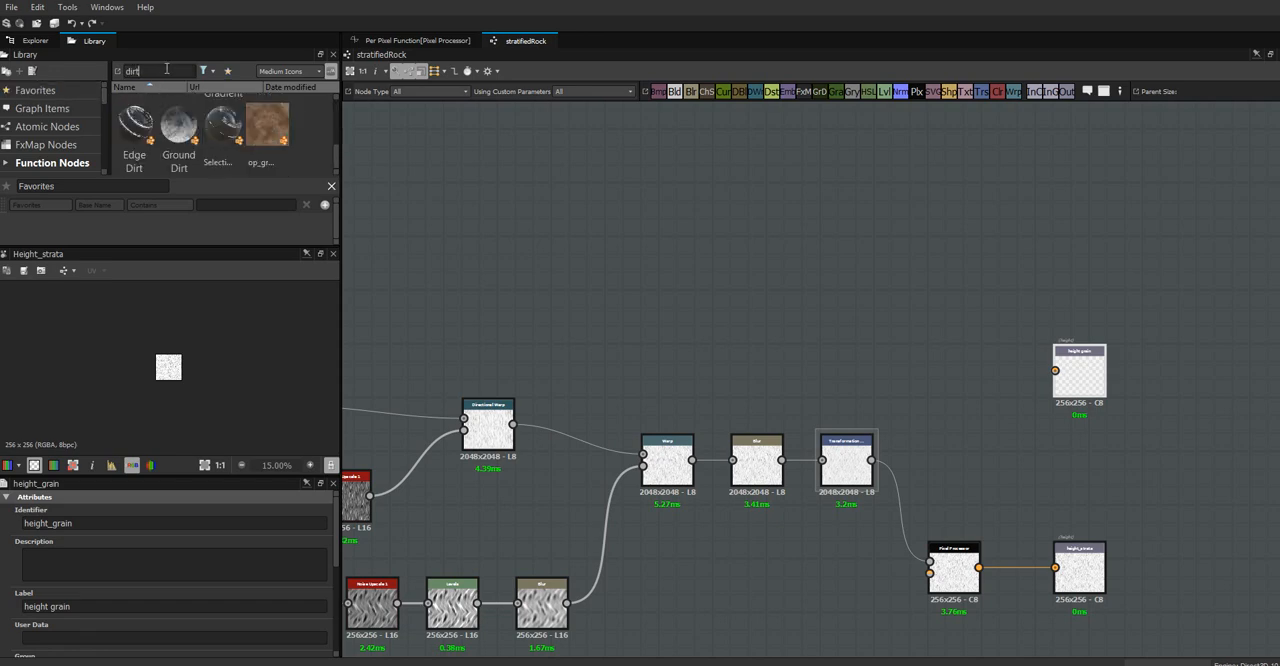
pyautogui.write('1')
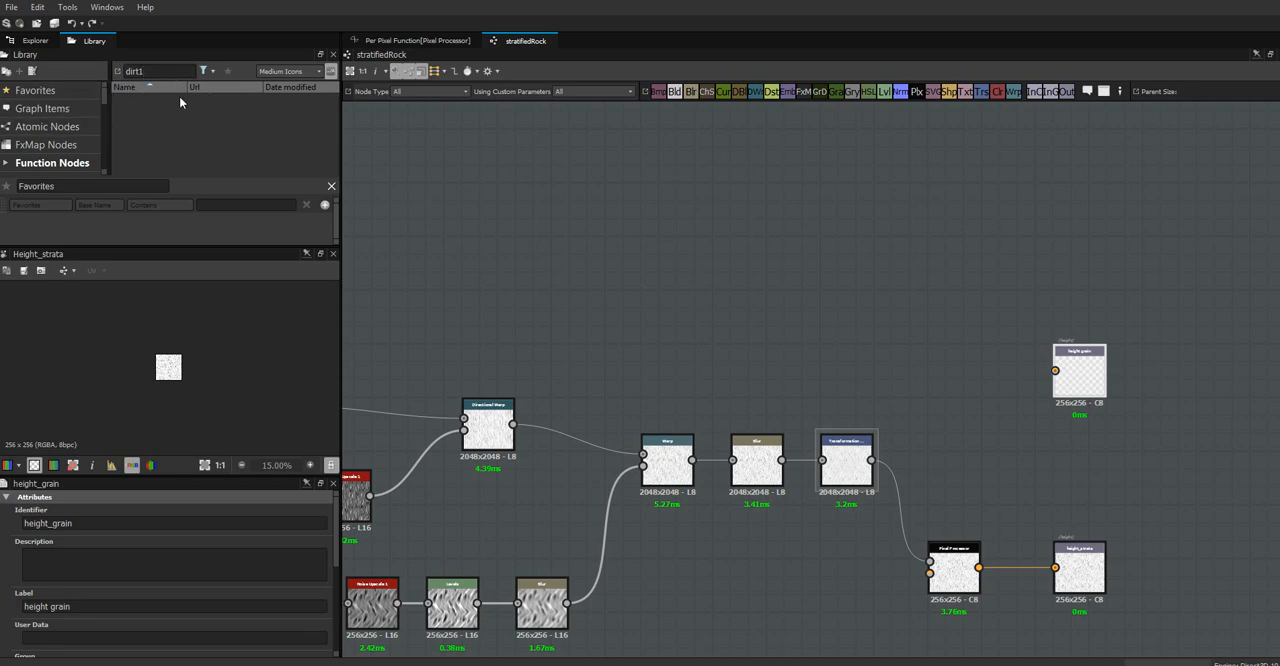
pyautogui.click(140, 70)
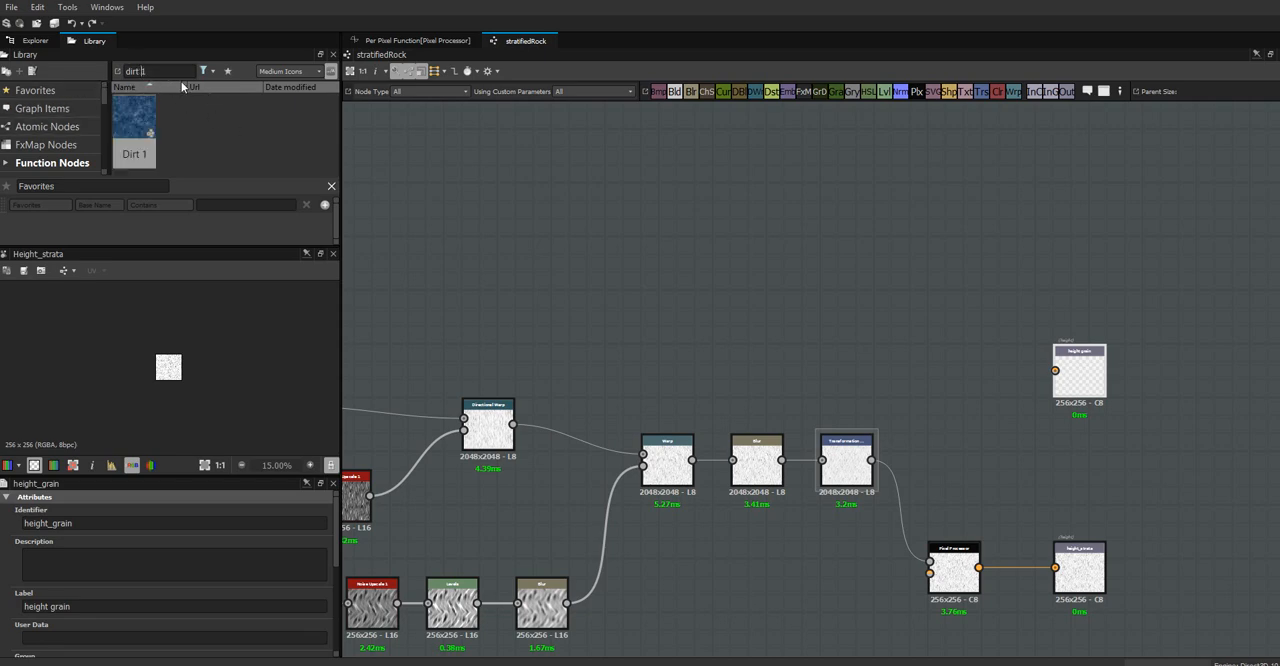
pyautogui.moveTo(146, 123); pyautogui.dragTo(493, 255)
pyautogui.moveTo(493, 248); pyautogui.dragTo(654, 266)
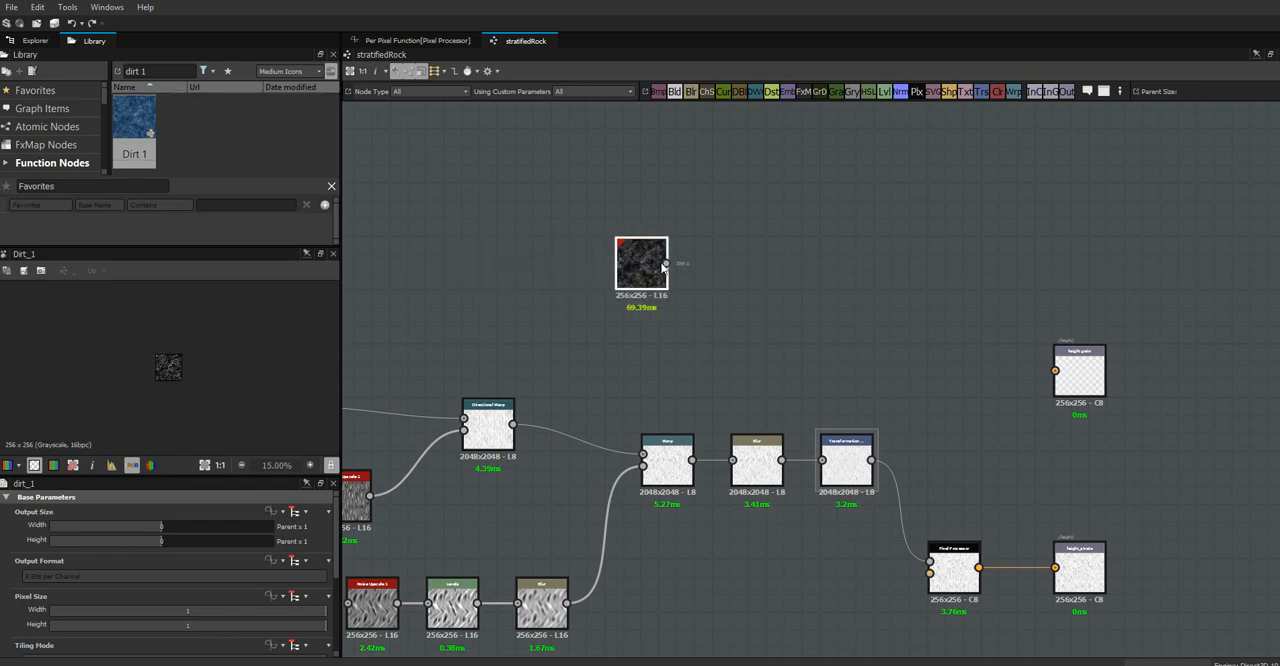
# Add a Noise Upscale 1 node from the favorites after Dirt 1 and duplicate it twice to form a chain of three
pyautogui.click(77, 88)
pyautogui.scroll(-1, 336, 114)
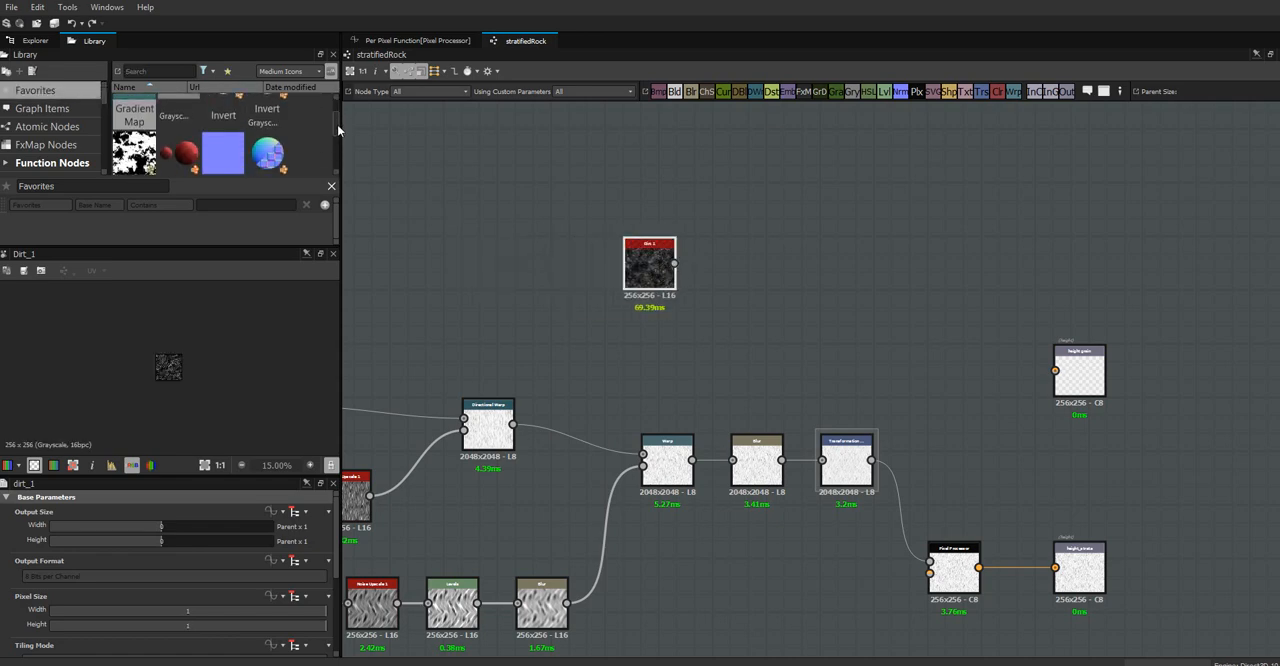
pyautogui.moveTo(180, 152); pyautogui.dragTo(698, 263)
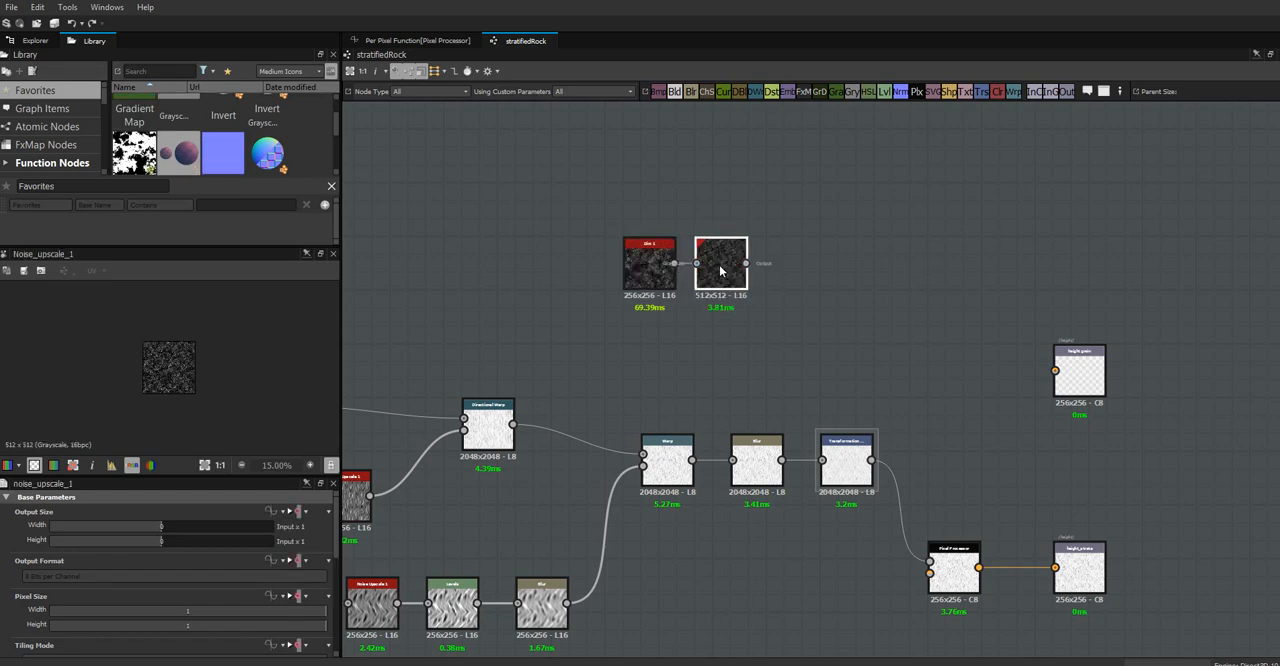
pyautogui.hotkey('ctrl', 'v')
pyautogui.hotkey('ctrl', 'v')
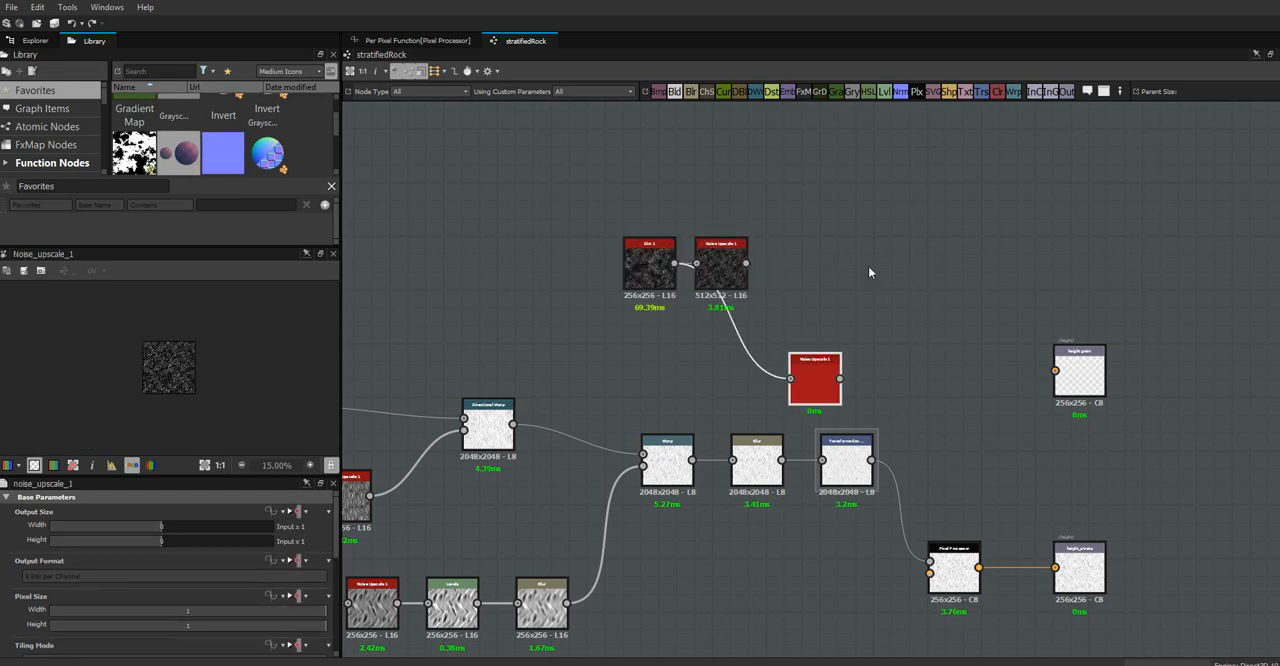
# Connect the last Noise Upscale 1 node to the height grain output and preview that output
pyautogui.moveTo(808, 390); pyautogui.dragTo(1055, 371)
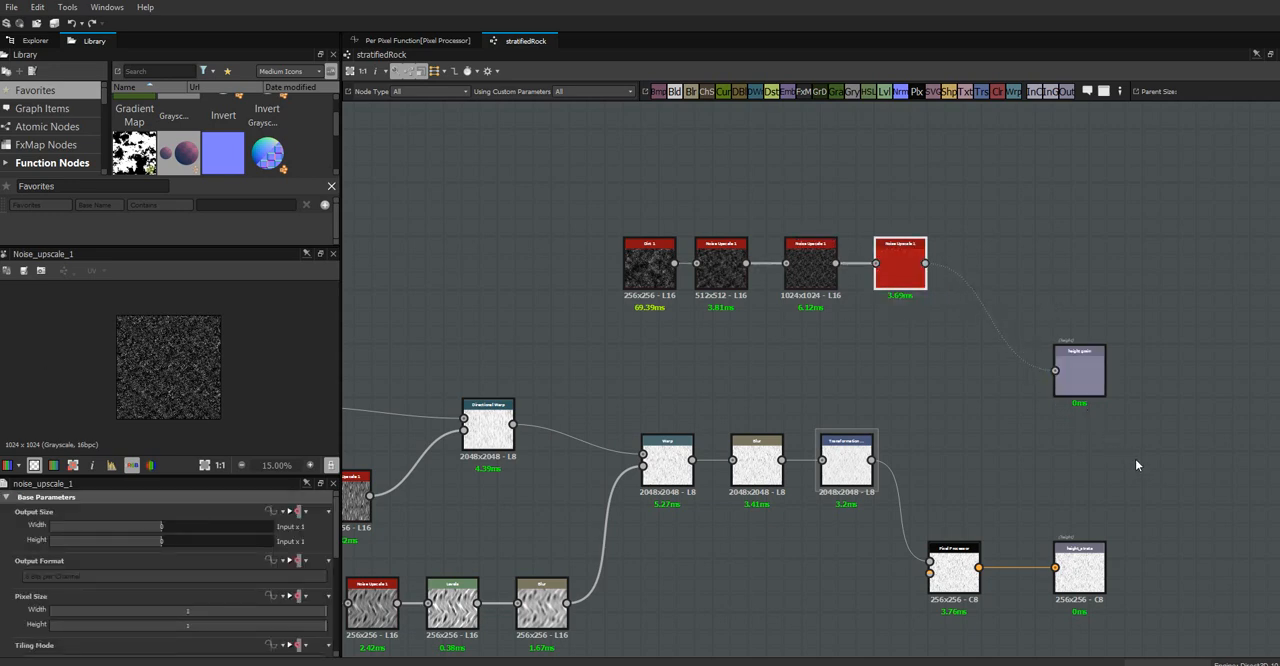
pyautogui.moveTo(1077, 451); pyautogui.dragTo(986, 426, button='middle')
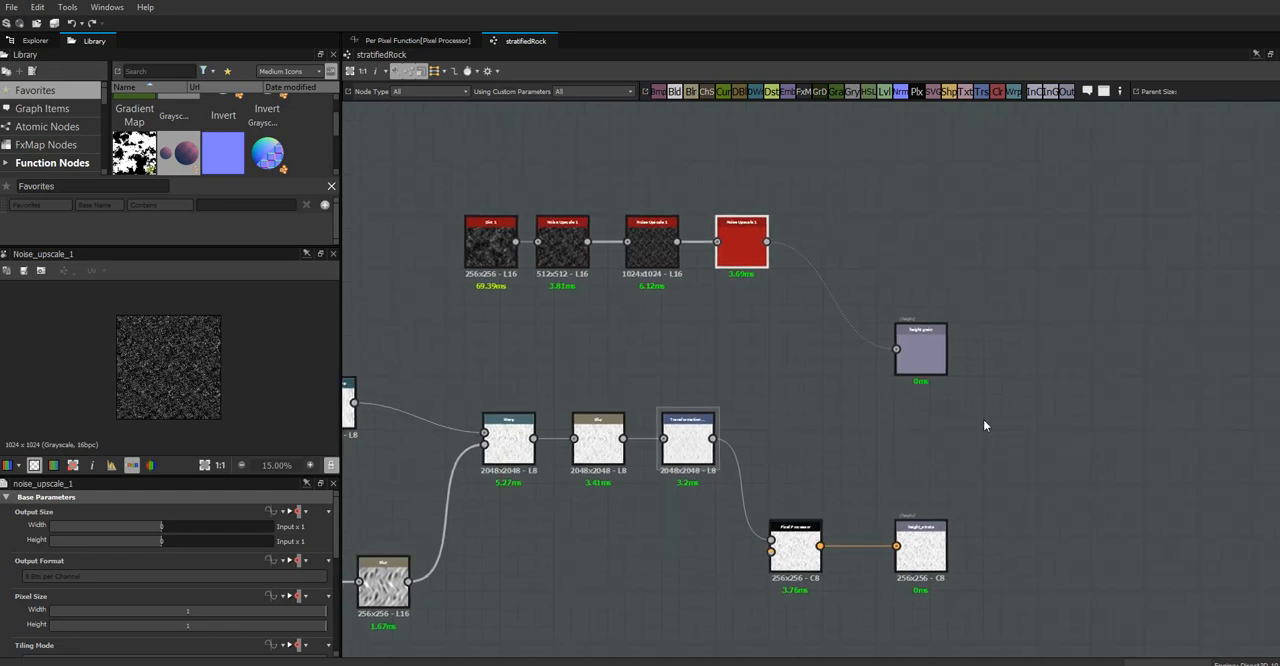
pyautogui.click(900, 342)
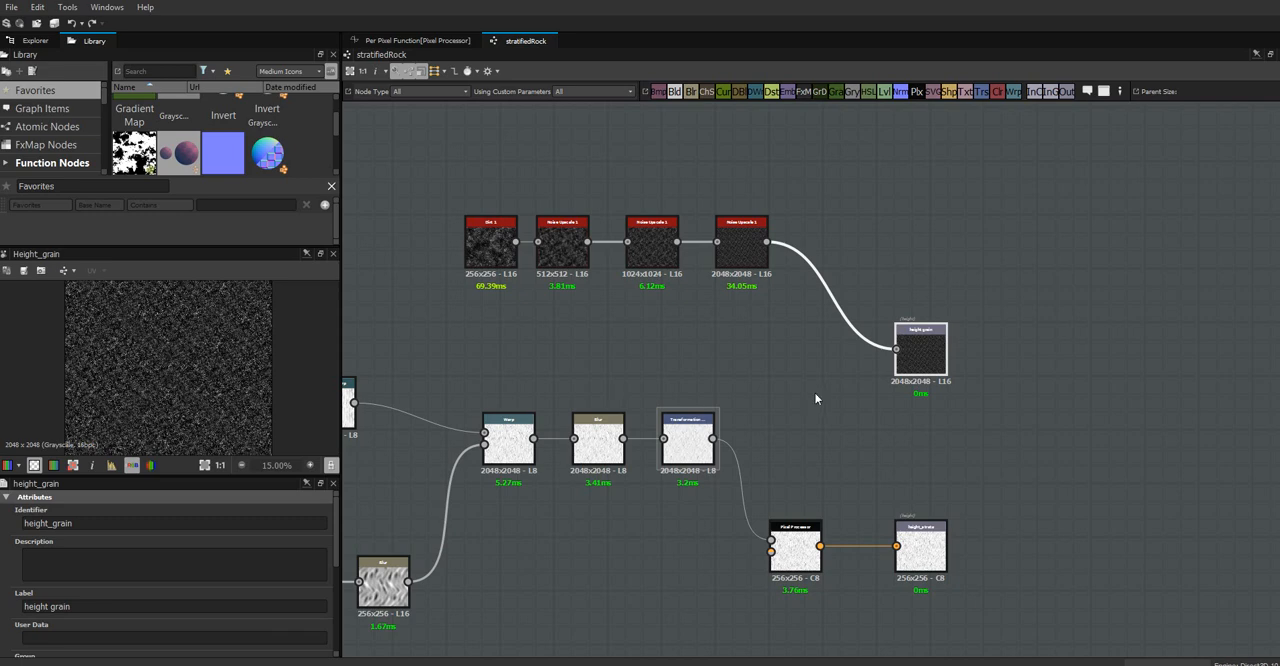
# Move the Dirt 1 node and its three Noise Upscale 1 nodes together down toward the strata chain
pyautogui.moveTo(780, 200); pyautogui.dragTo(452, 336)
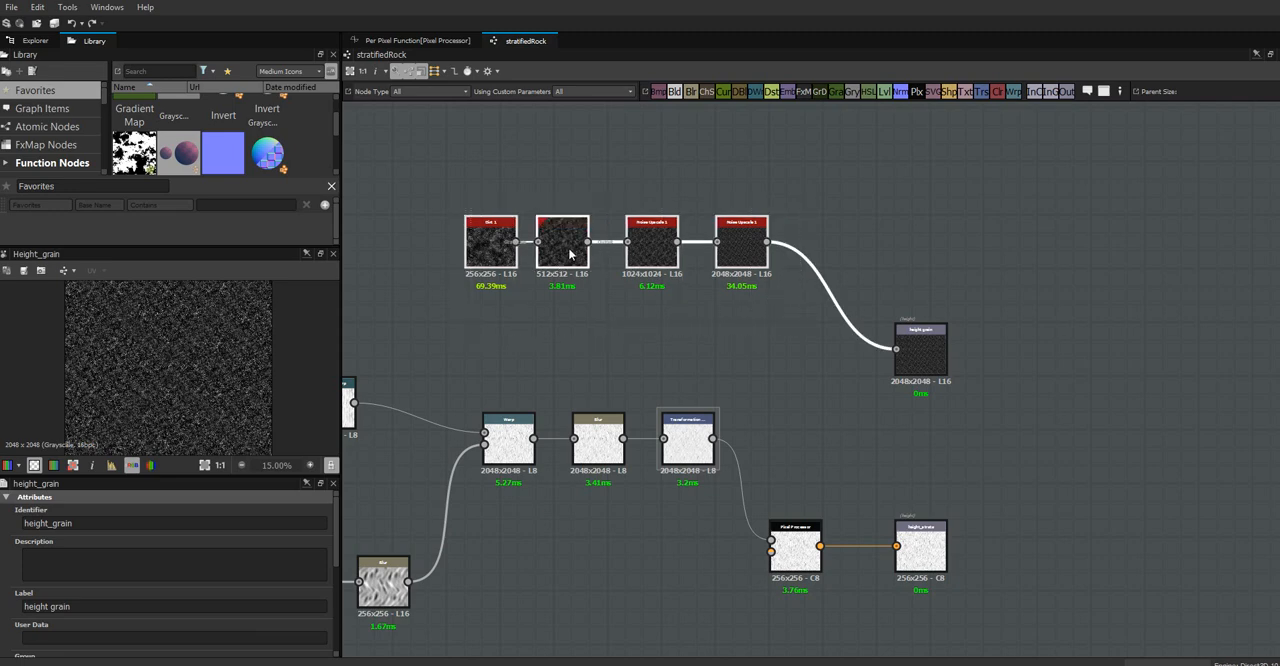
pyautogui.moveTo(563, 249); pyautogui.dragTo(557, 314)
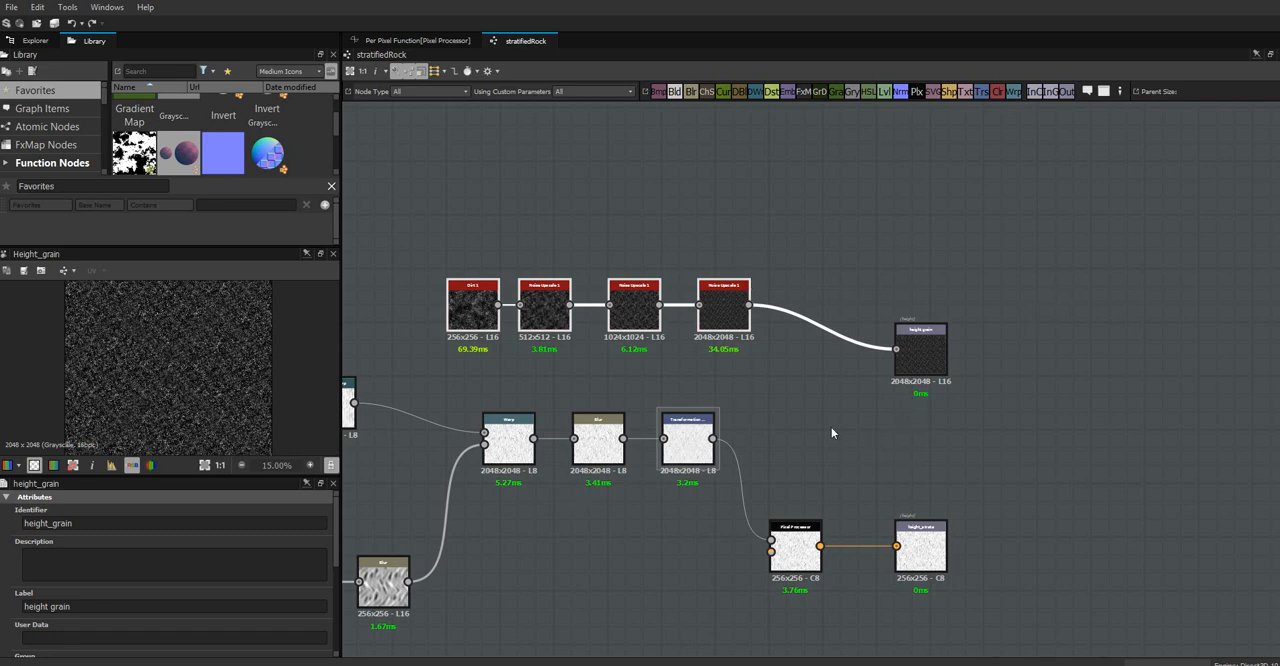
pyautogui.moveTo(830, 430); pyautogui.dragTo(893, 405, button='middle')
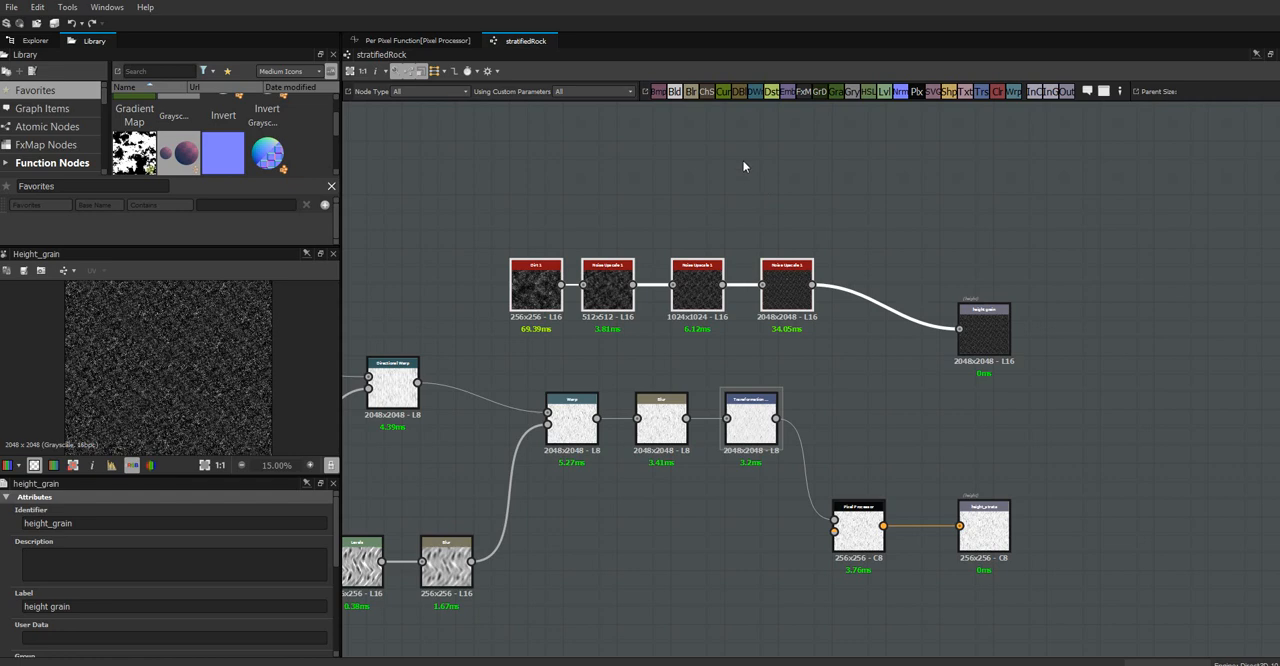
# Save the unsaved package as stratifiedRock.sbs in the Demos/ground folder
pyautogui.click(35, 40)
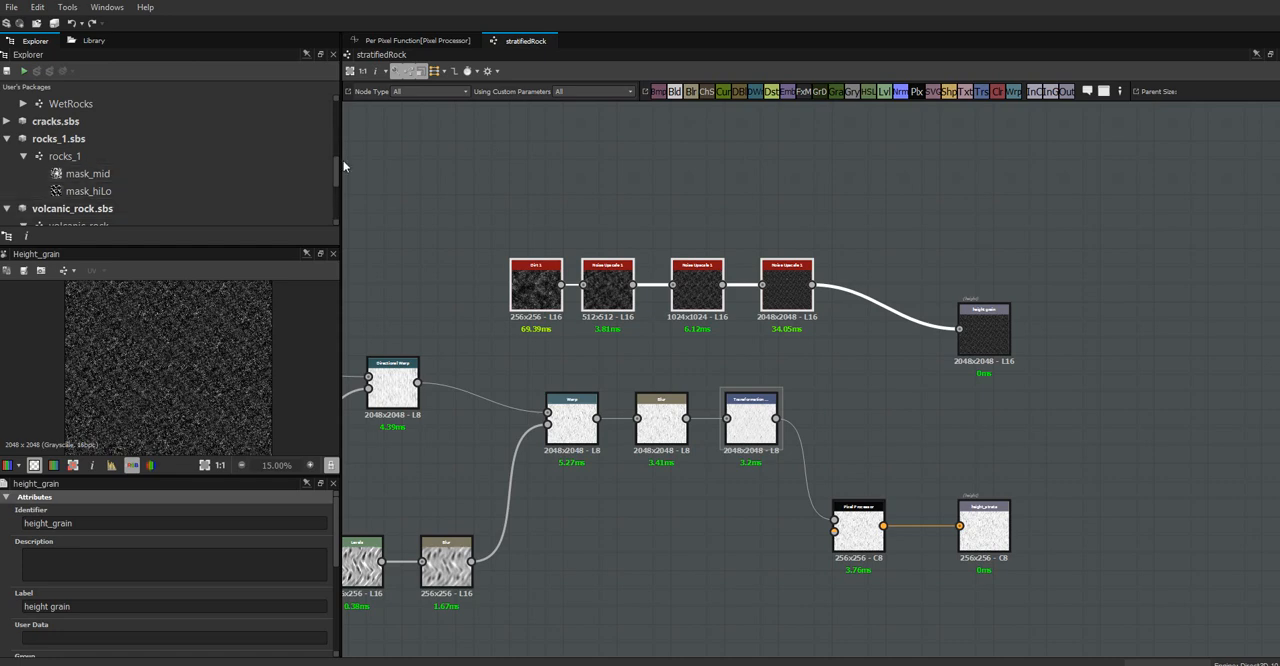
pyautogui.moveTo(336, 177); pyautogui.dragTo(336, 209)
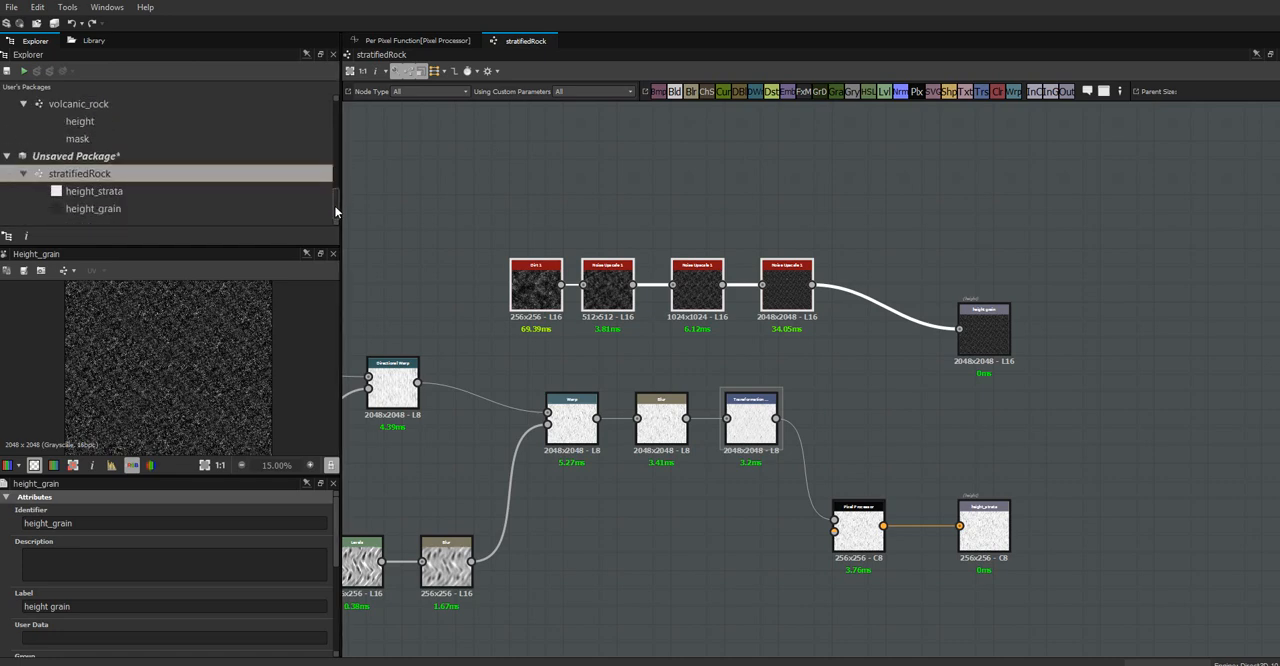
pyautogui.click(113, 155)
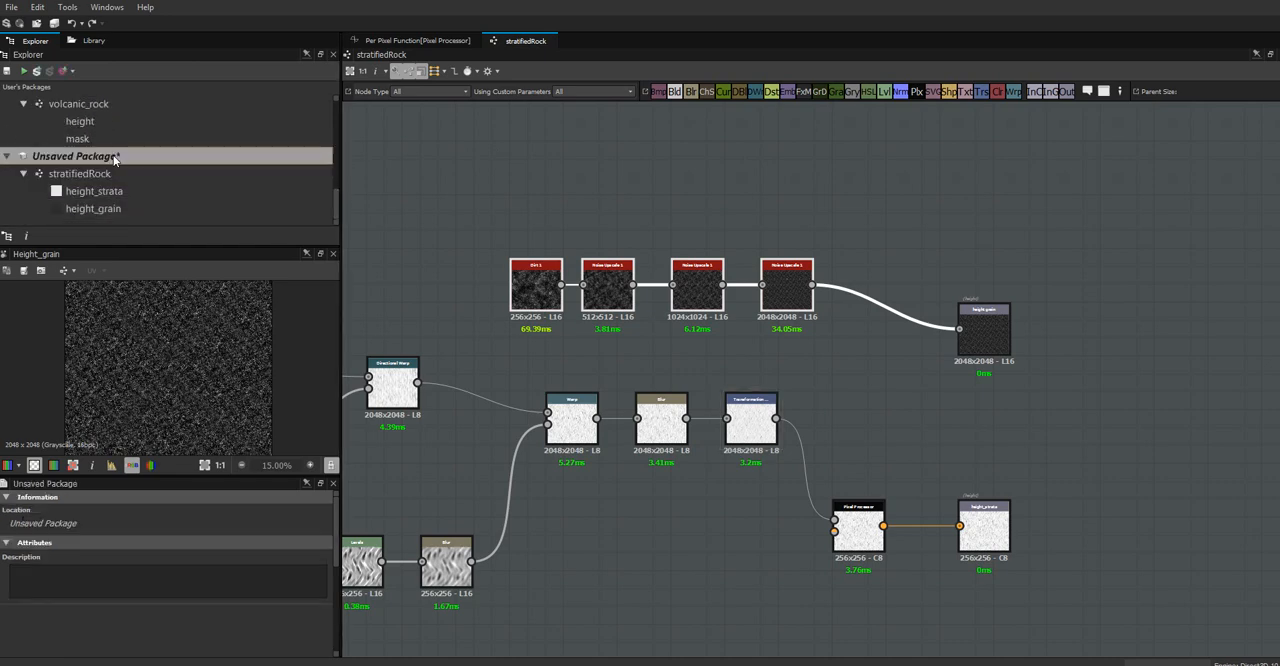
pyautogui.click(7, 72)
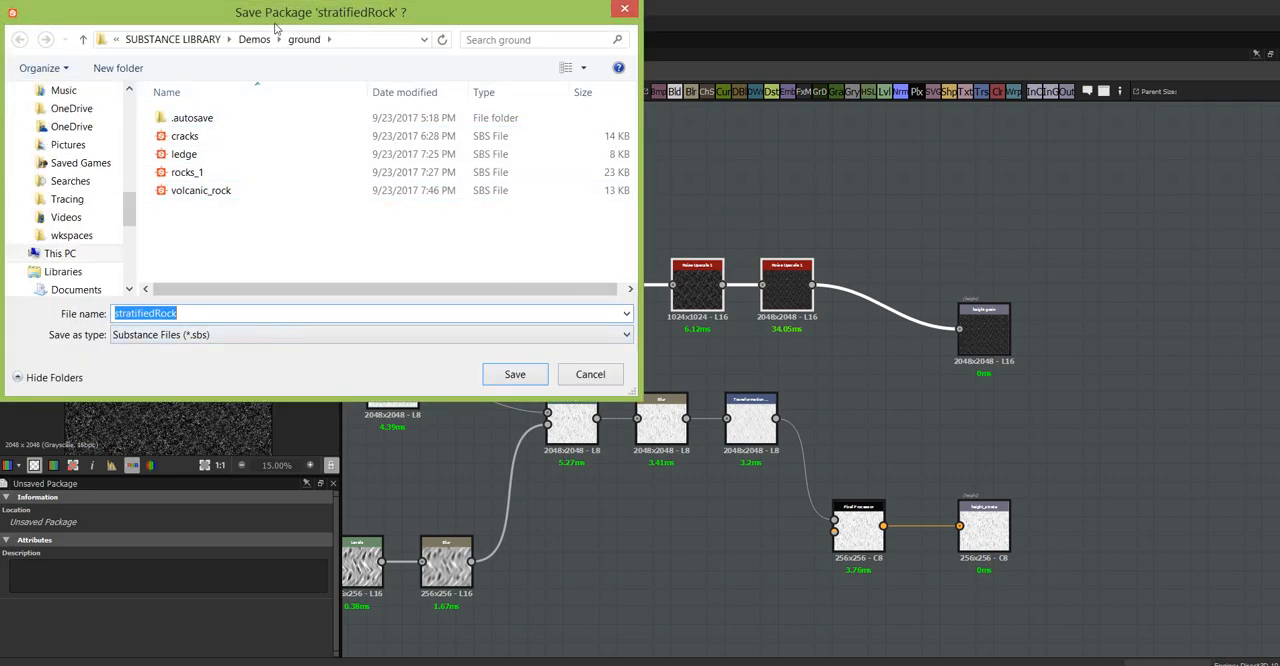
pyautogui.click(526, 378)
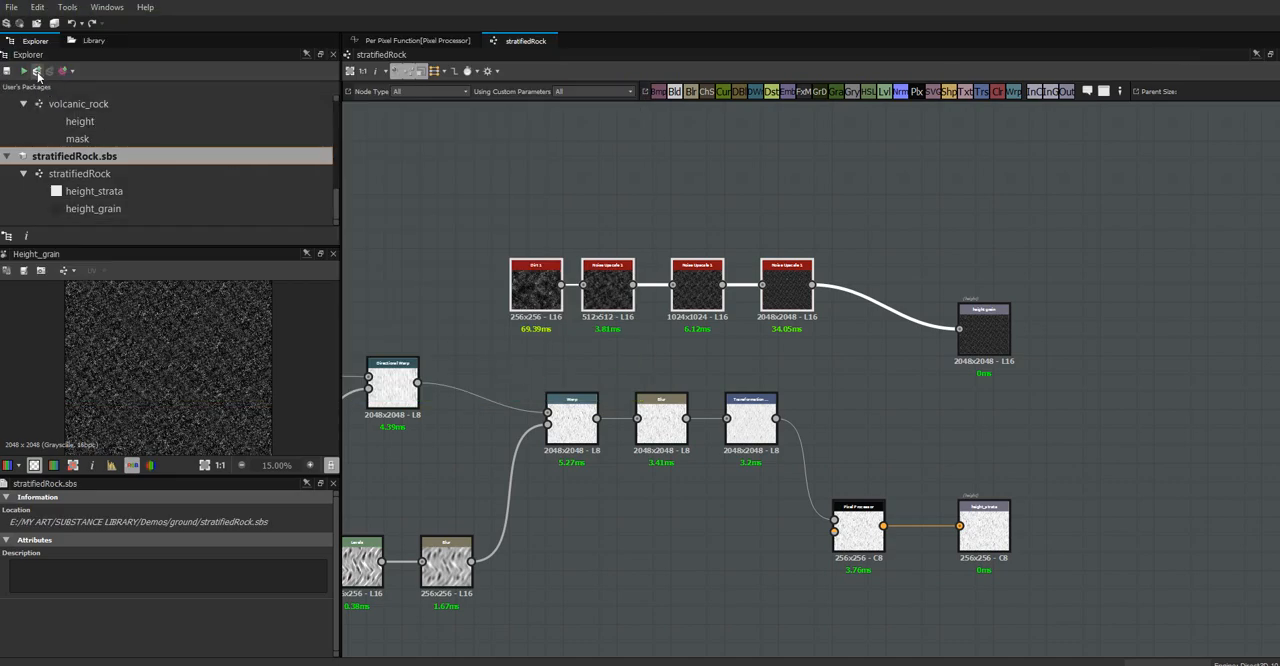
# Publish the package as the stratifiedRock .sbsar archive in the ground folder, keeping the default publish options
pyautogui.click(36, 71)
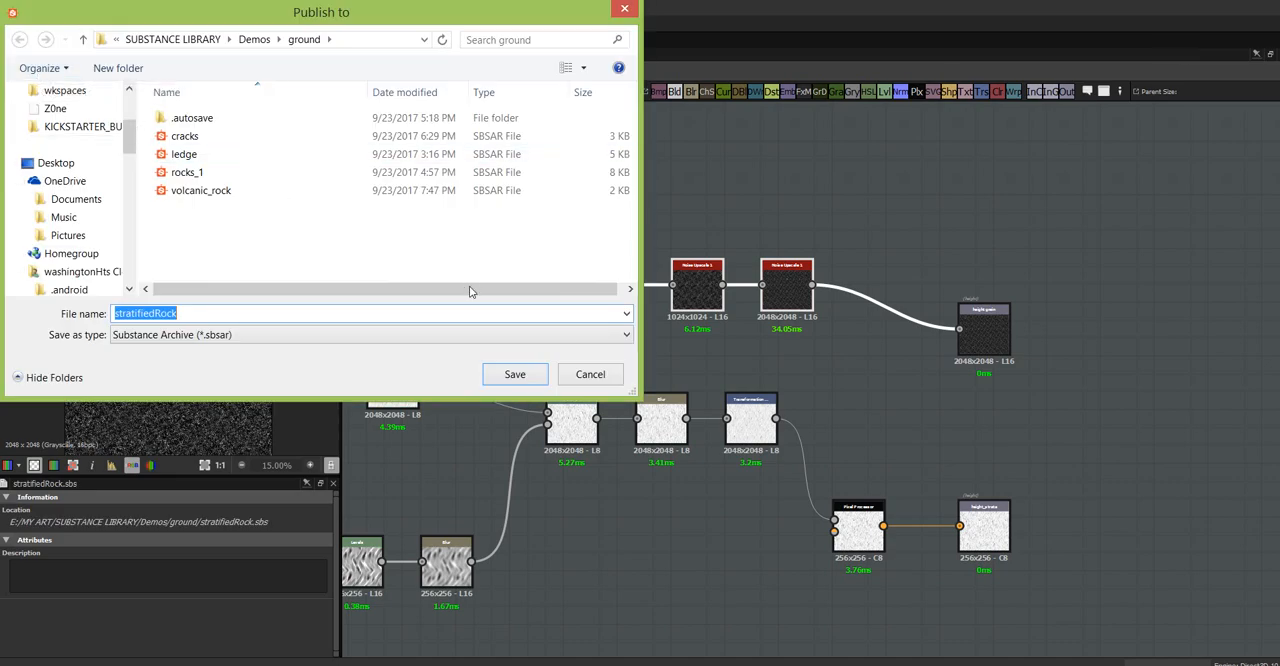
pyautogui.click(510, 377)
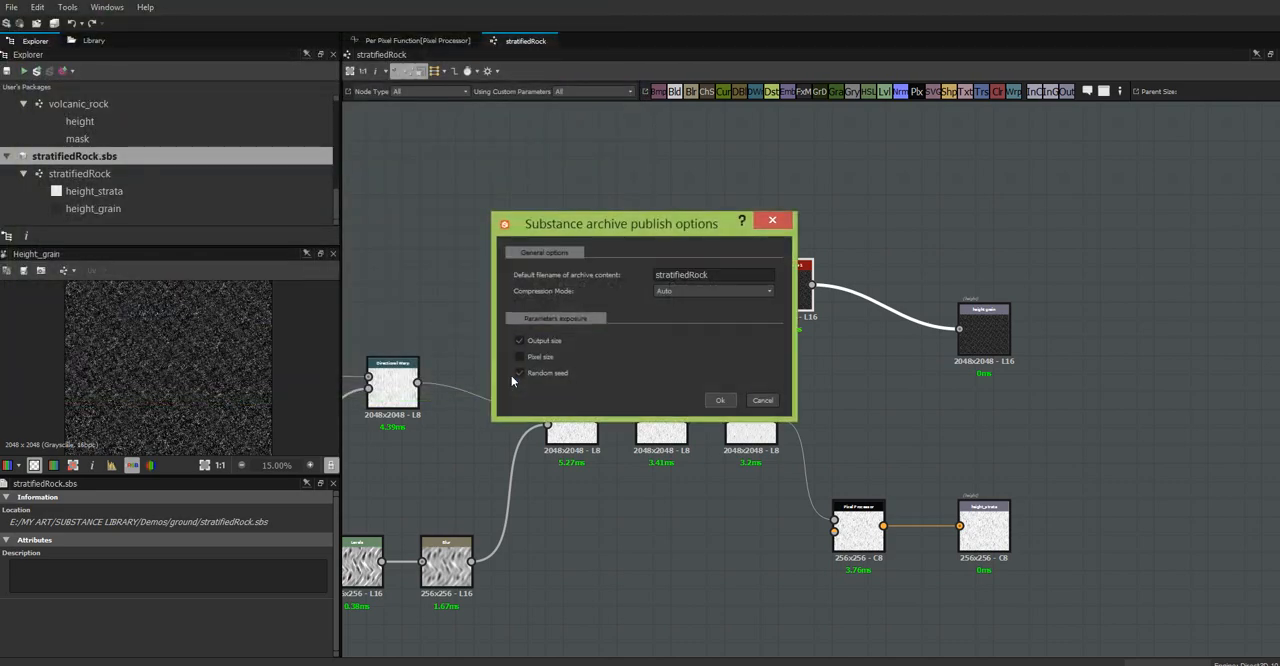
pyautogui.click(722, 400)
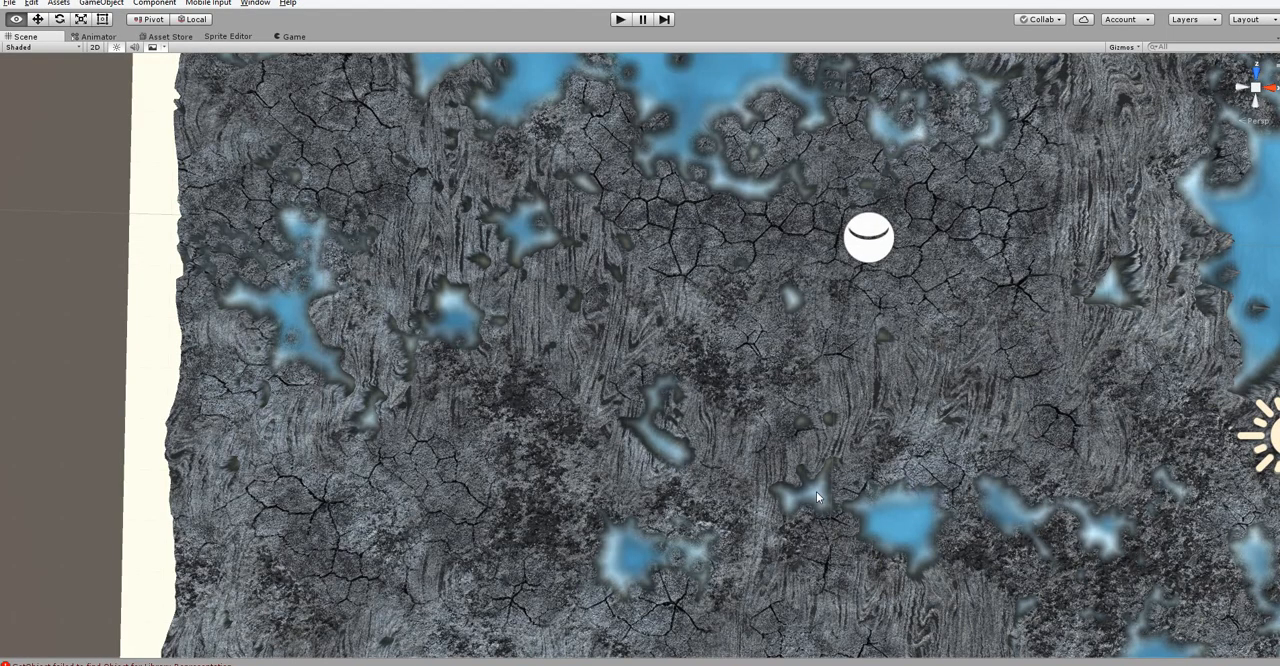
# In Unity's scene view, examine the volcanic terrain from several angles, including its rock strata, cracks and water pools
pyautogui.keyDown('alt'); pyautogui.moveTo(917, 547); pyautogui.dragTo(338, 507); pyautogui.keyUp('alt')
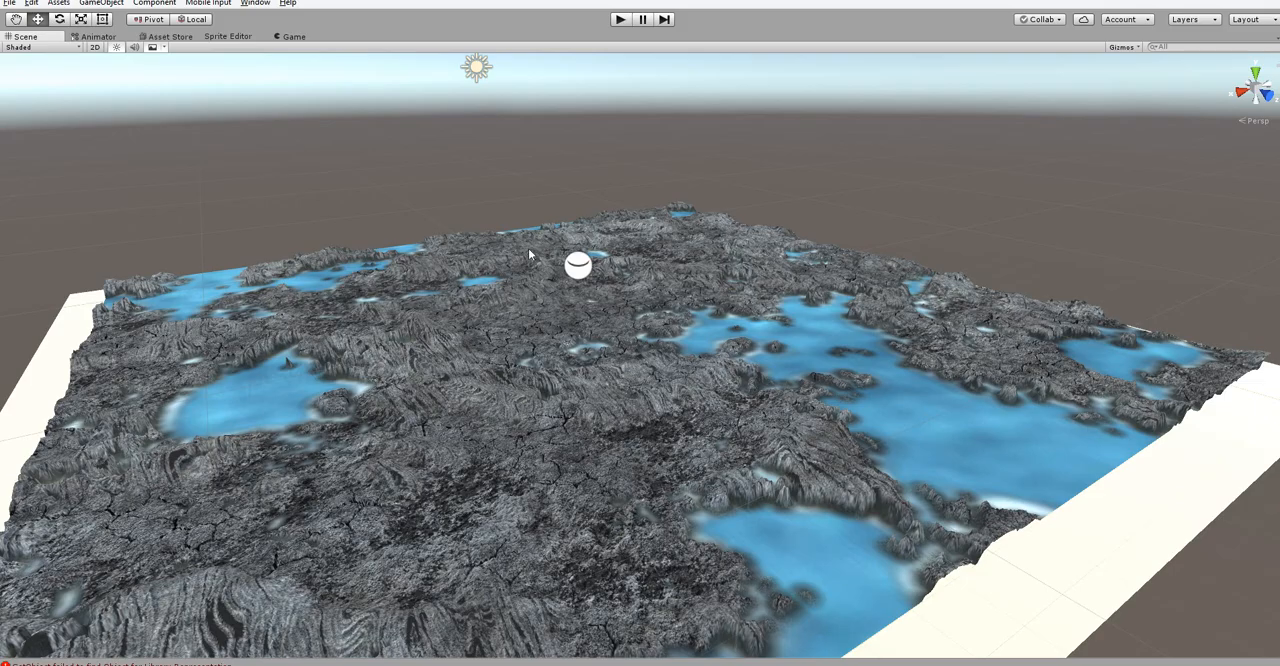
pyautogui.keyDown('alt'); pyautogui.moveTo(506, 465); pyautogui.dragTo(930, 545); pyautogui.keyUp('alt')
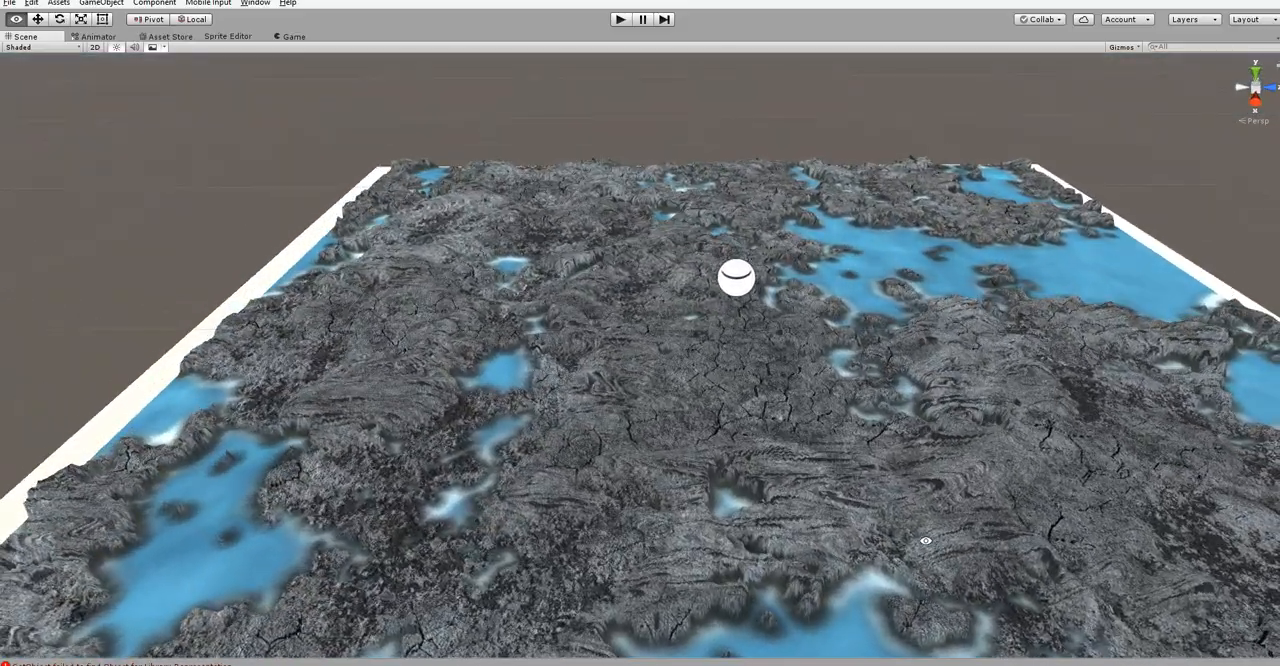
pyautogui.keyDown('alt'); pyautogui.moveTo(926, 541); pyautogui.dragTo(814, 431, button='middle'); pyautogui.keyUp('alt')
pyautogui.keyDown('alt'); pyautogui.moveTo(784, 432); pyautogui.dragTo(757, 400, button='right'); pyautogui.keyUp('alt')
pyautogui.keyDown('alt'); pyautogui.moveTo(757, 400); pyautogui.dragTo(691, 503); pyautogui.keyUp('alt')
pyautogui.keyDown('alt'); pyautogui.moveTo(706, 470); pyautogui.dragTo(777, 500, button='right'); pyautogui.keyUp('alt')
pyautogui.keyDown('alt'); pyautogui.moveTo(777, 500); pyautogui.dragTo(498, 490); pyautogui.keyUp('alt')
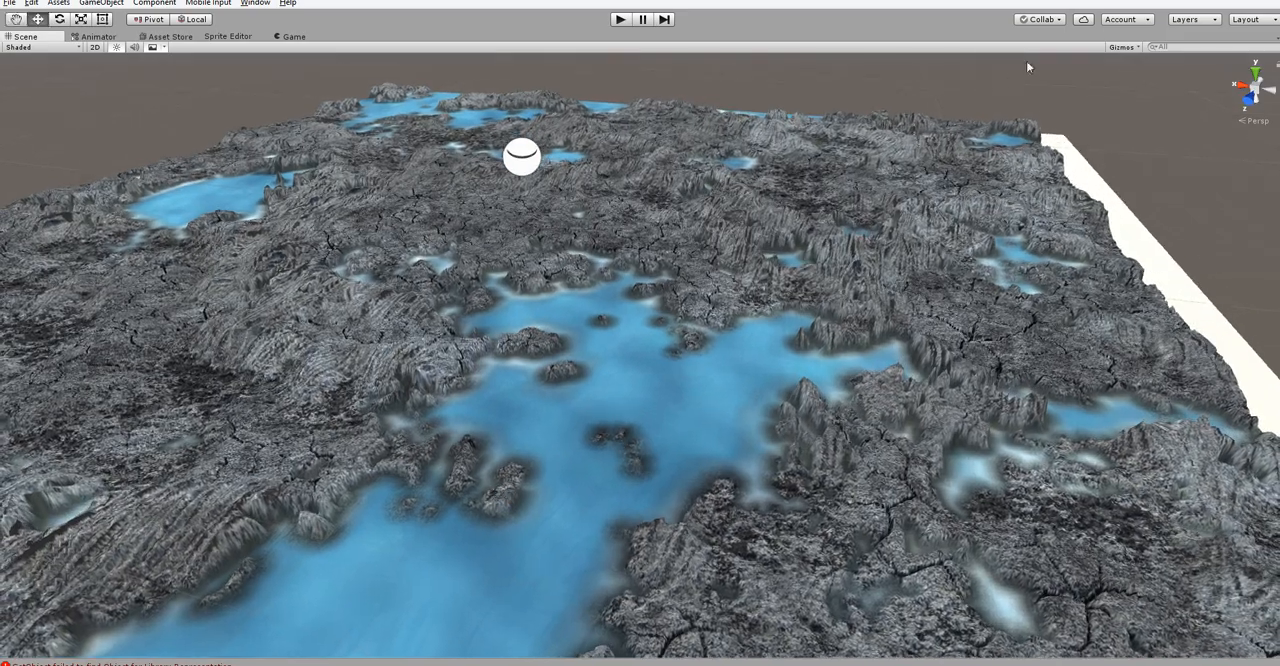